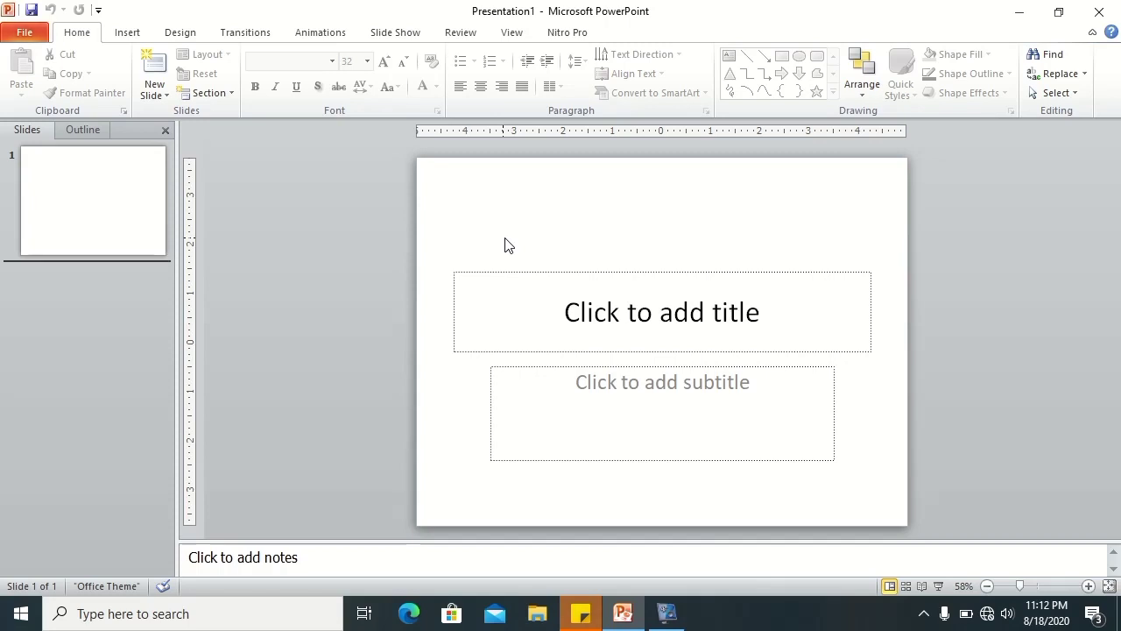
- Type 'Khasiat Daun salam' into the title placeholder of slide 1
click(111, 216)
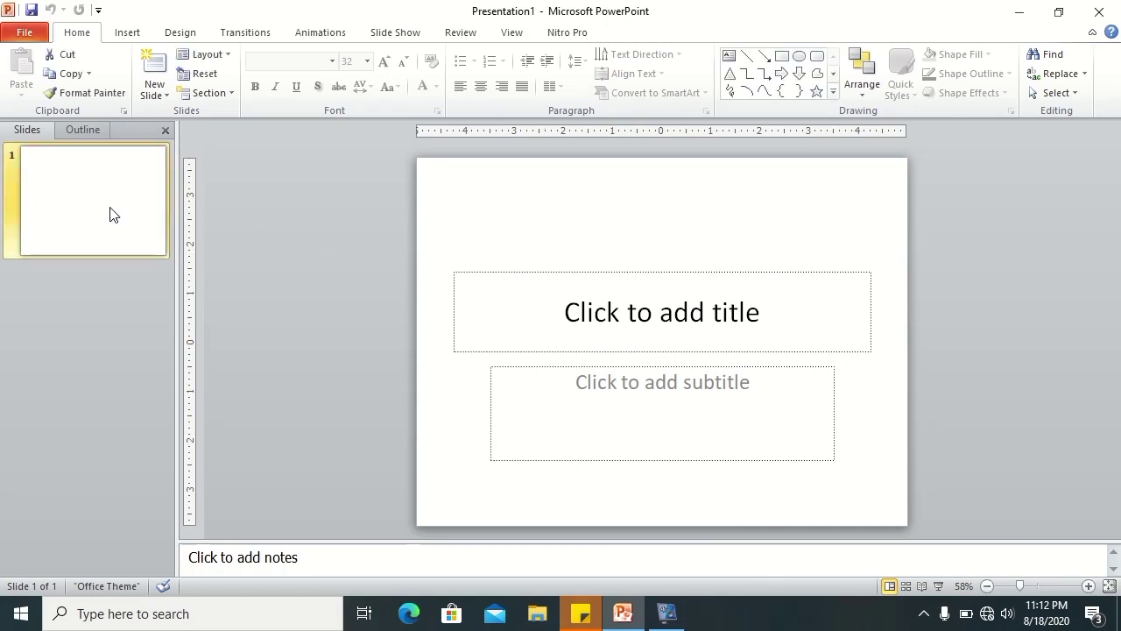
click(725, 341)
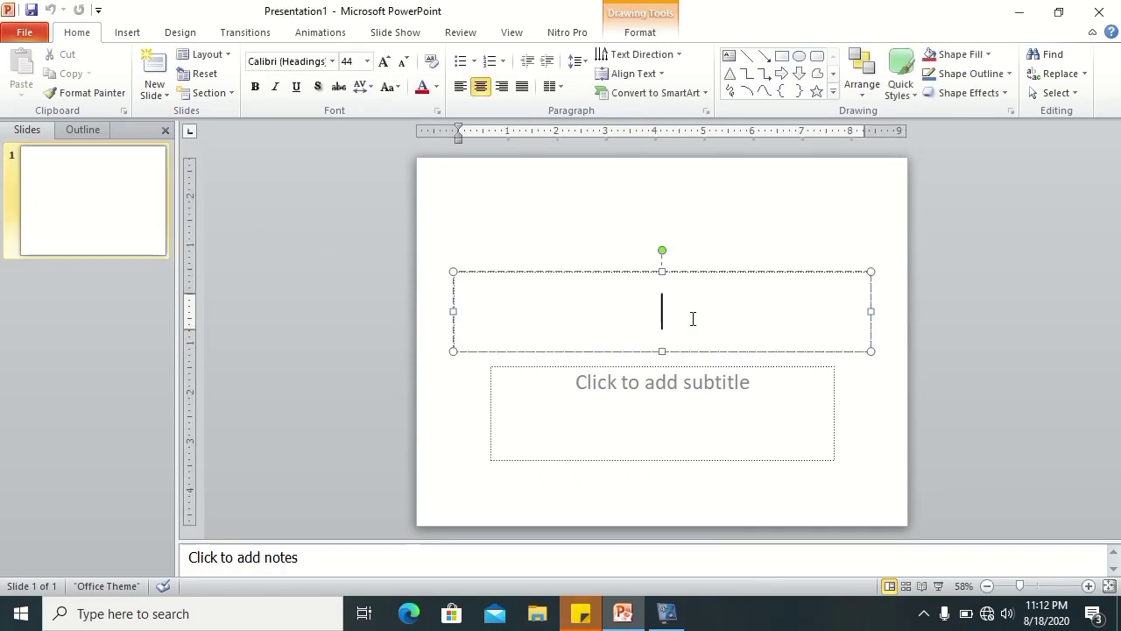
text(K)
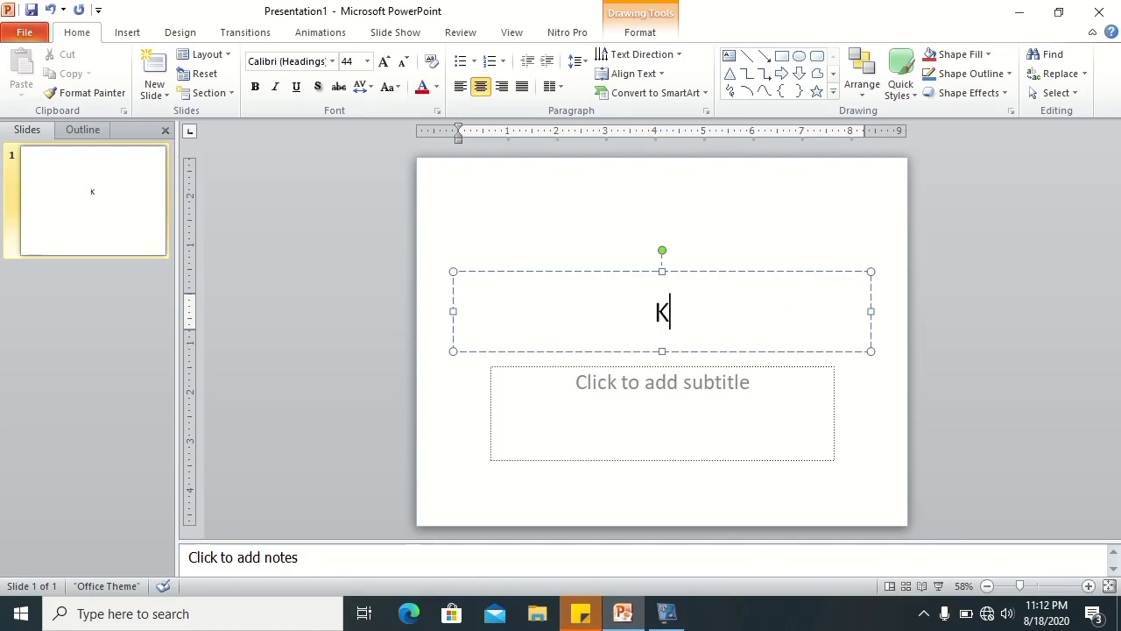
text(hasiat )
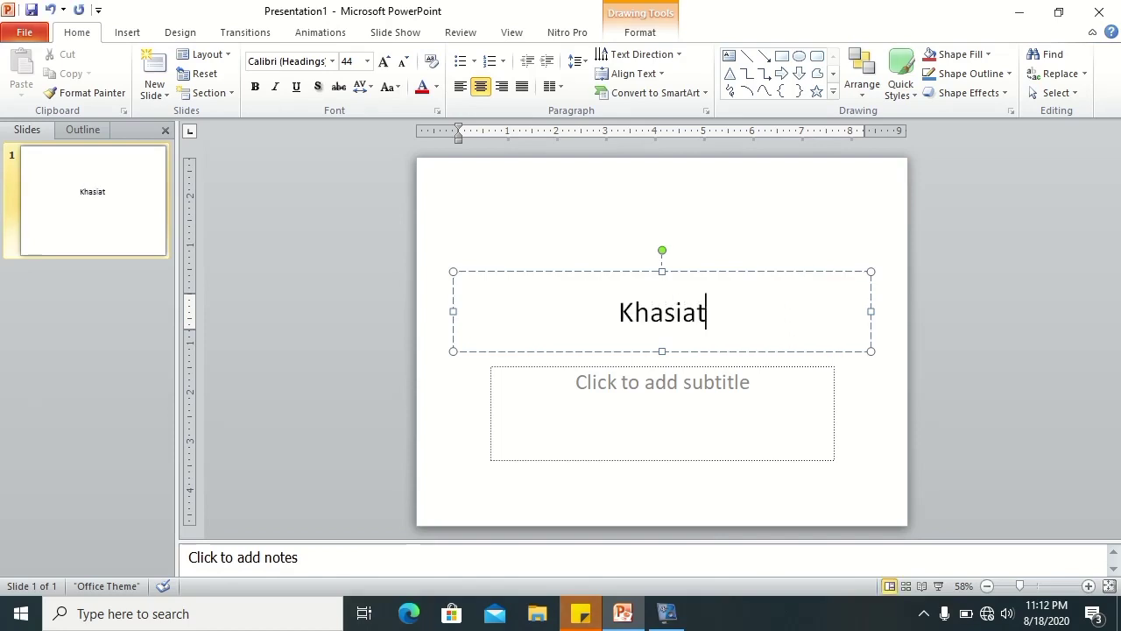
text(Daun )
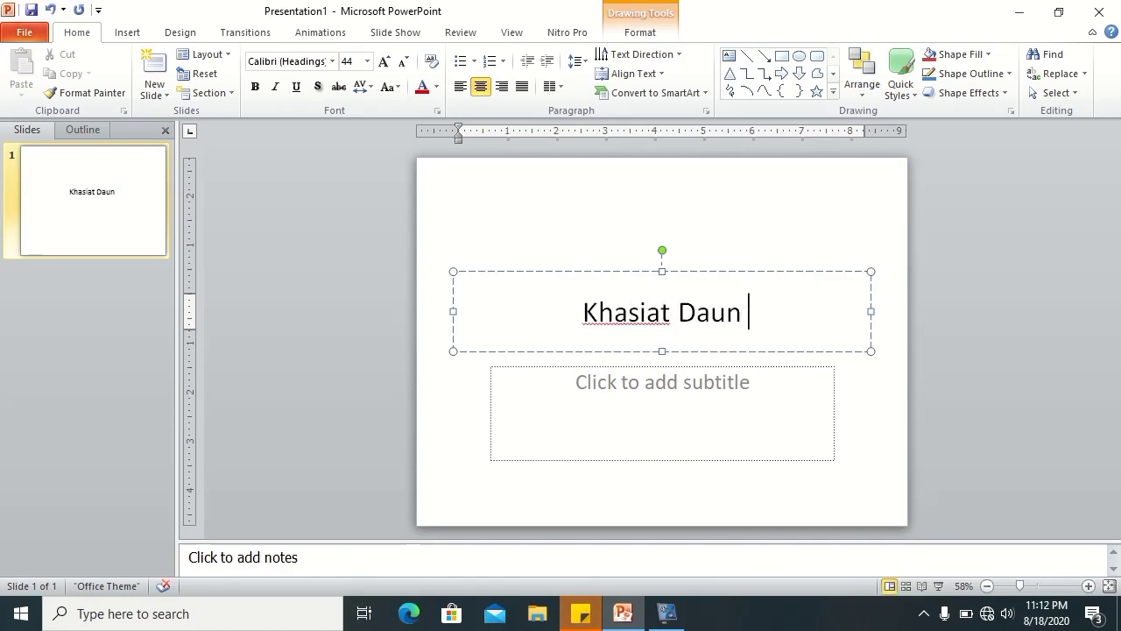
text(s)
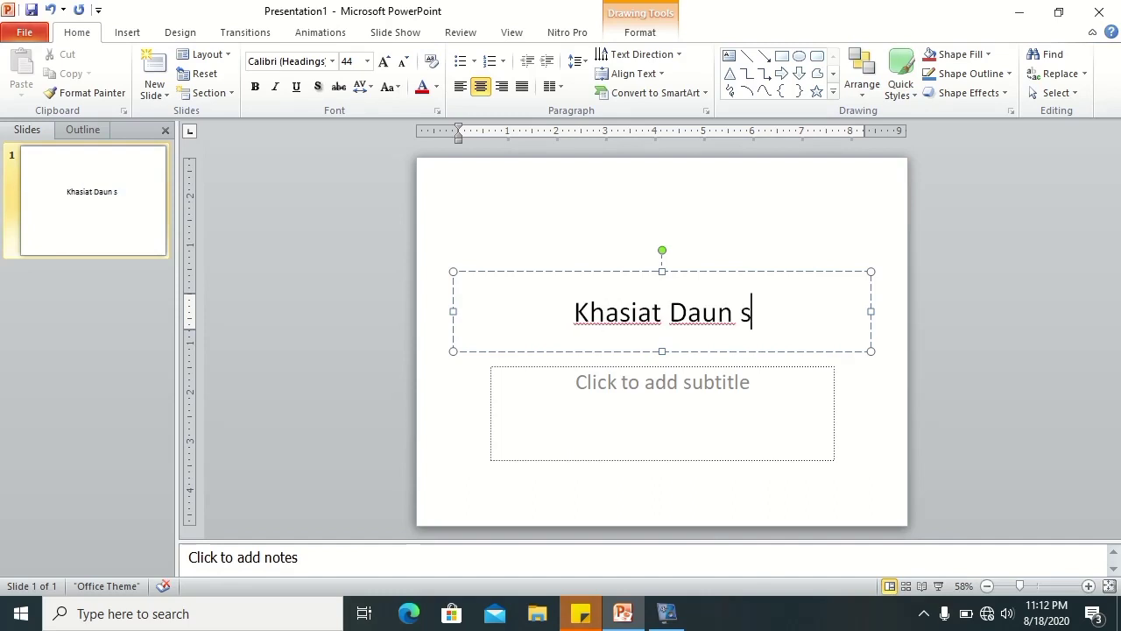
text(alam)
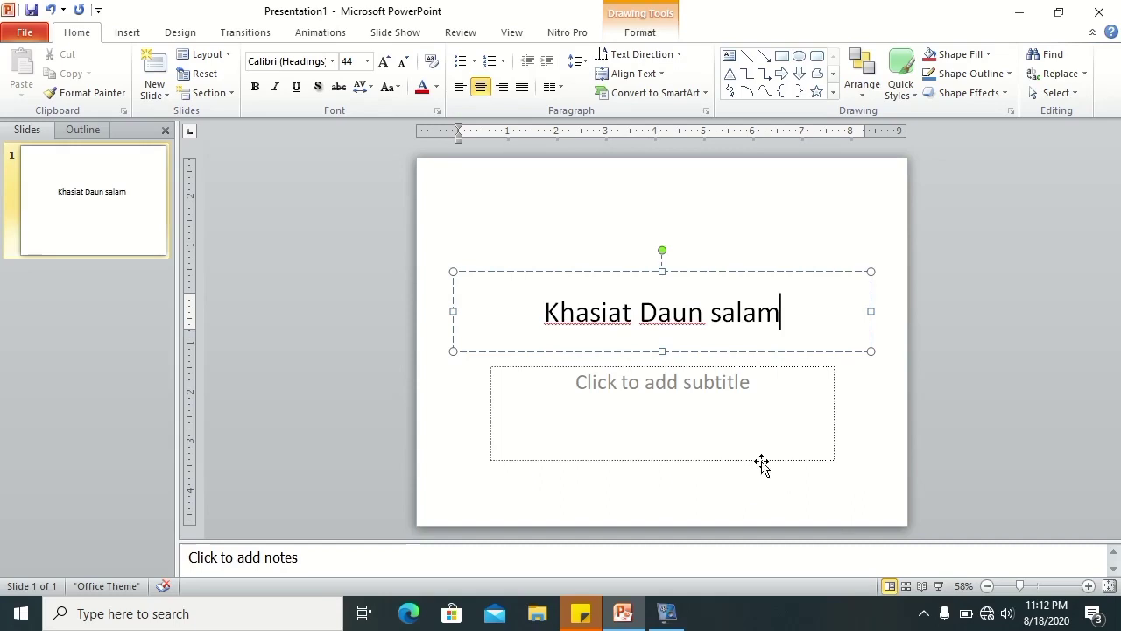
- Select the whole title and bring up the Change Case options to preview them
drag(780, 315, 565, 311)
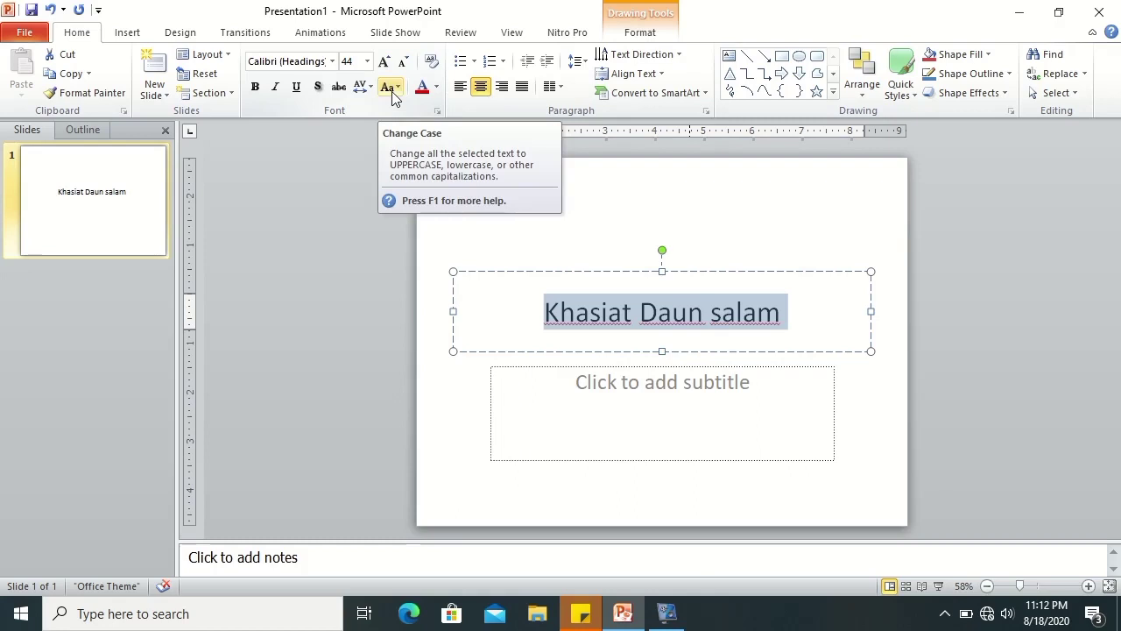
click(393, 88)
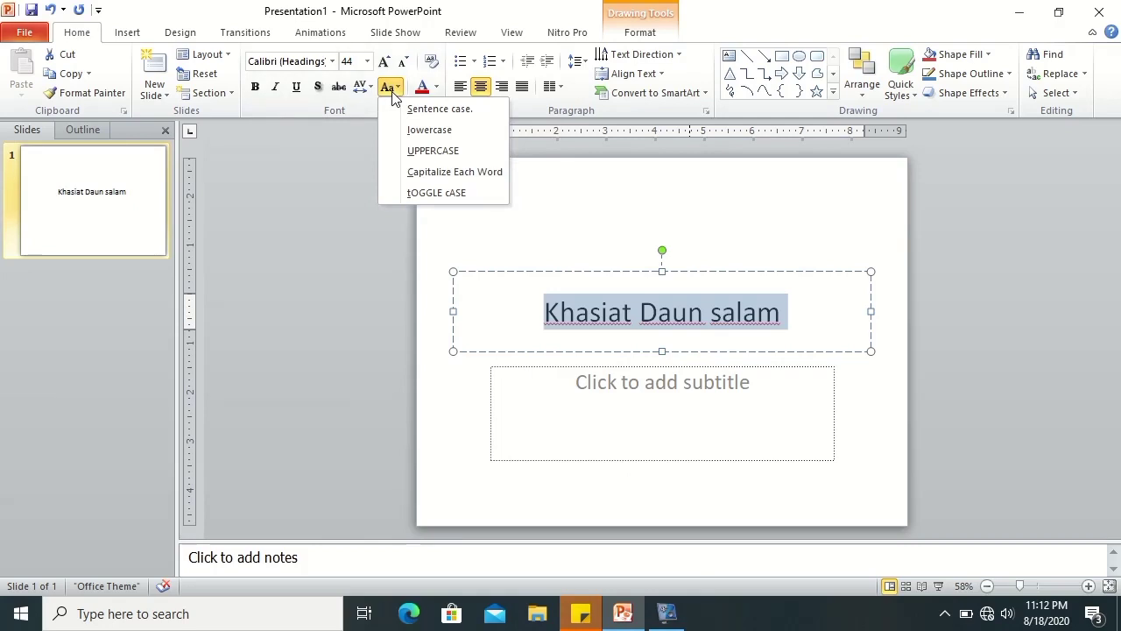
click(405, 112)
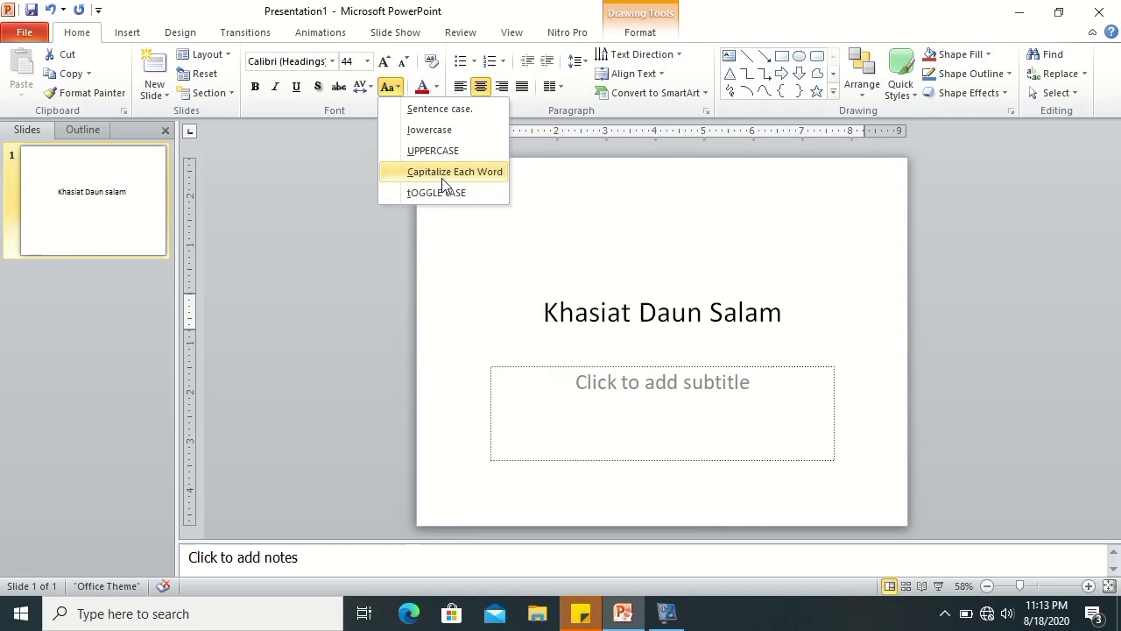
- Apply Capitalize Each Word to the title and type the author's name as the subtitle
click(444, 185)
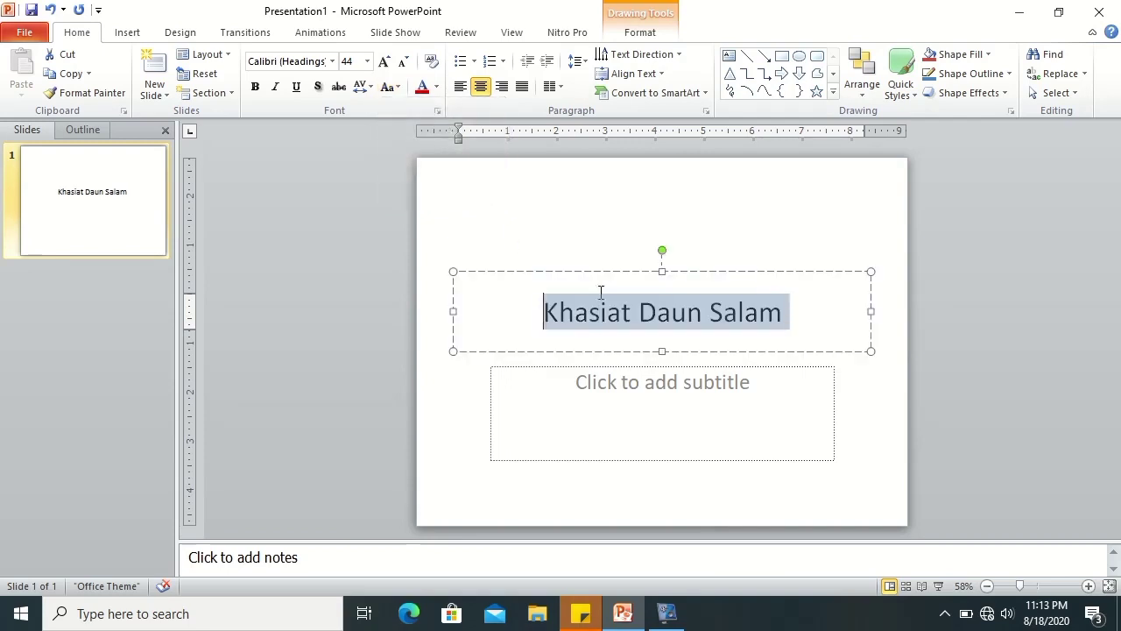
click(710, 406)
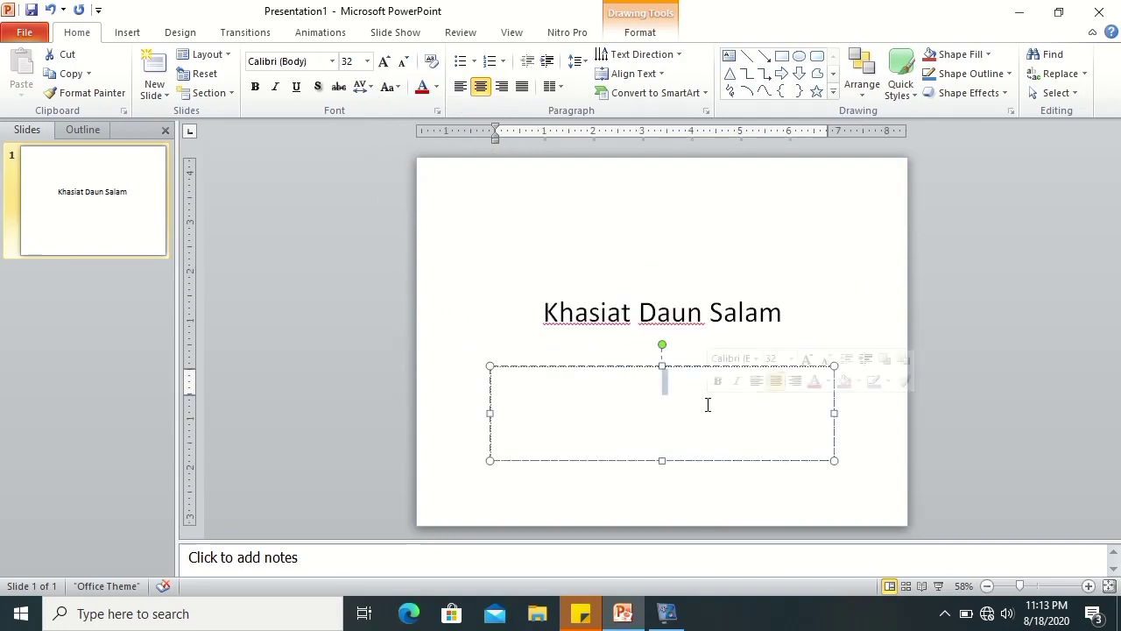
click(553, 323)
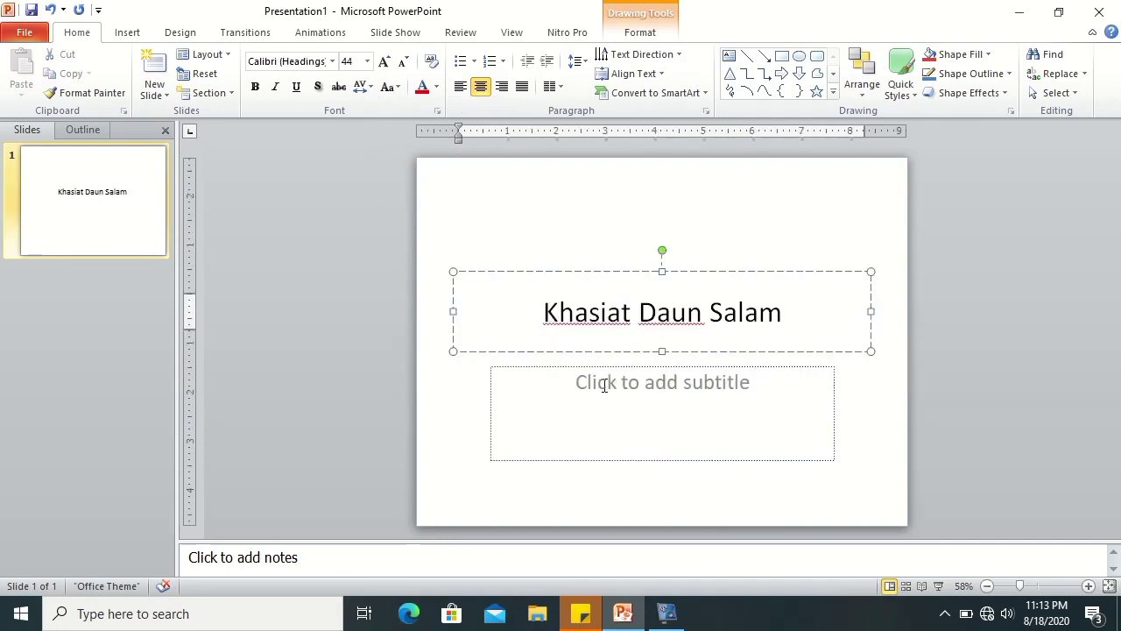
click(604, 385)
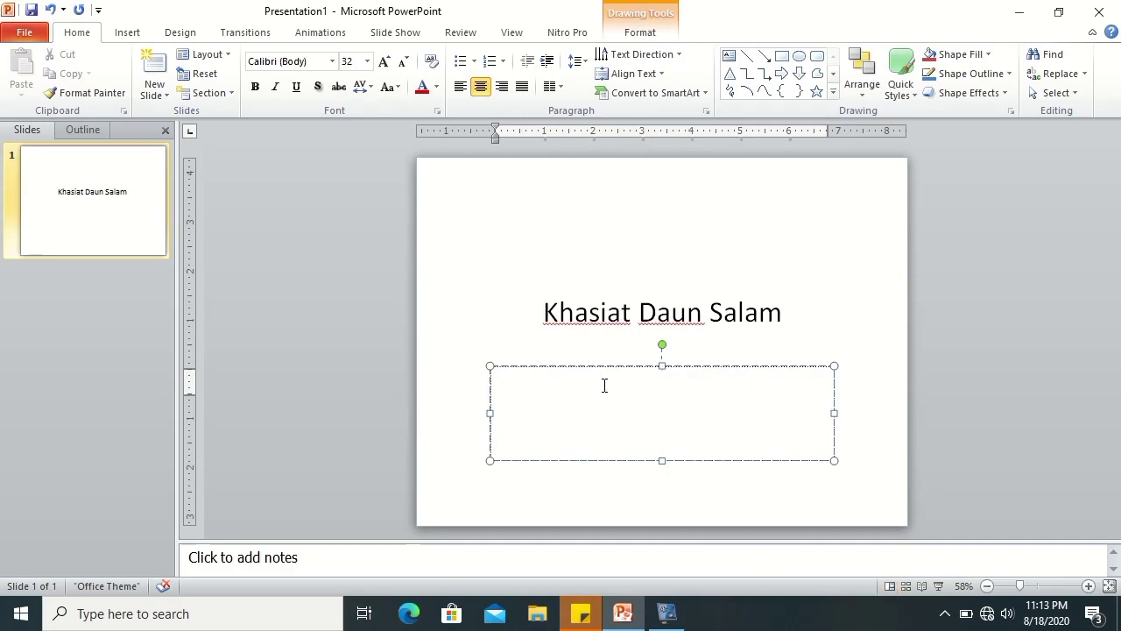
text(Marser)
key(BackSpace)
text(tya)
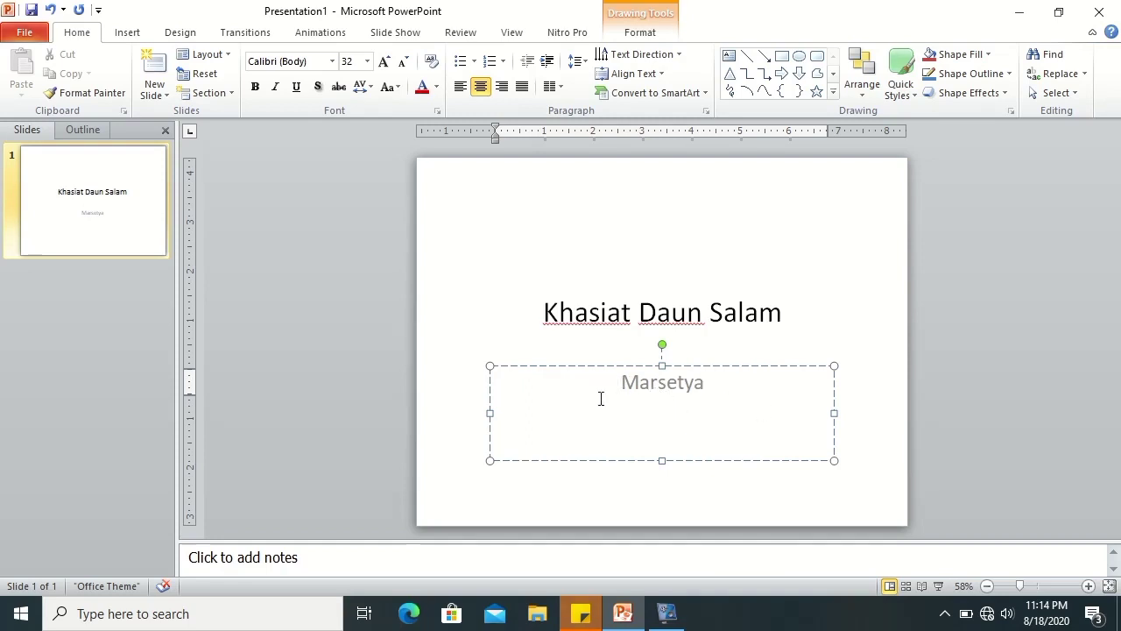
- Make the subtitle's author name black and set it in Times New Roman
click(809, 462)
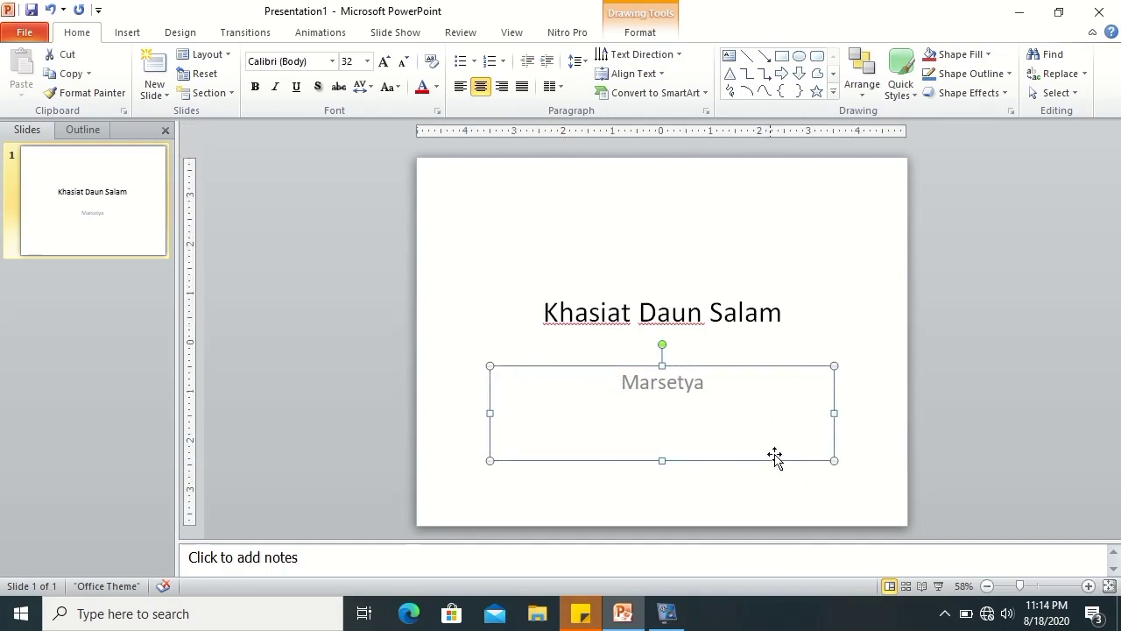
click(666, 385)
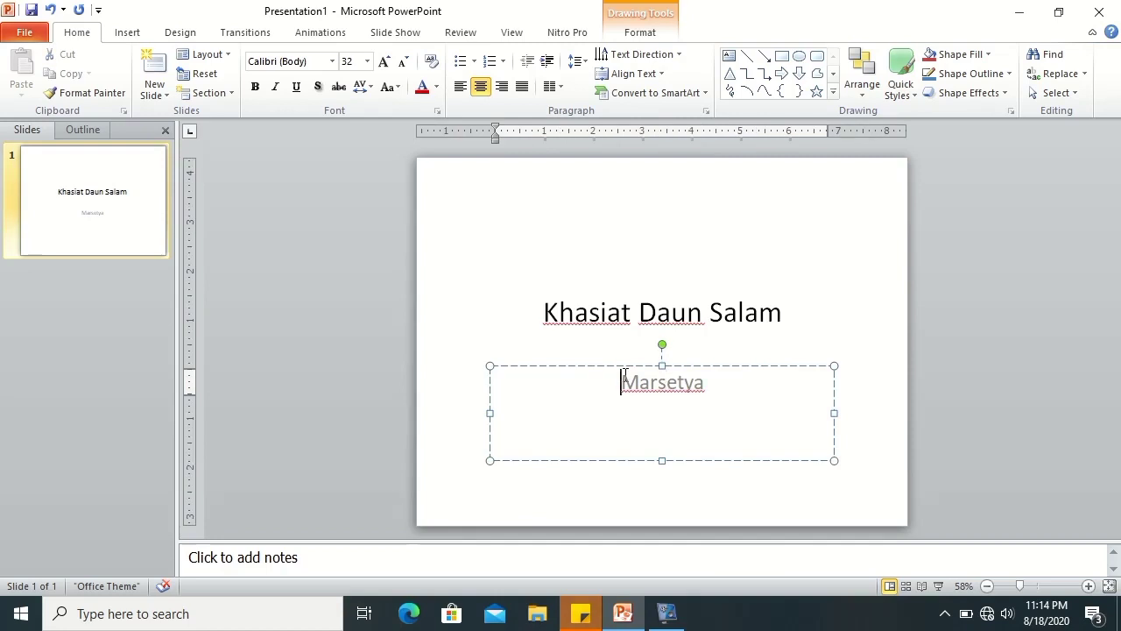
drag(622, 382, 693, 392)
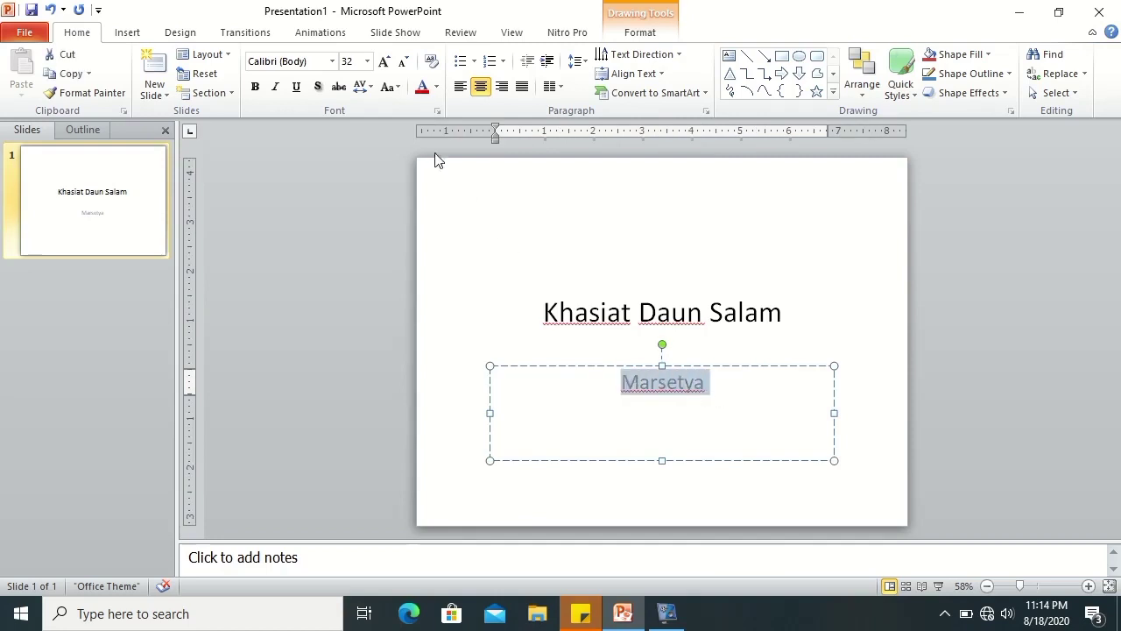
click(438, 92)
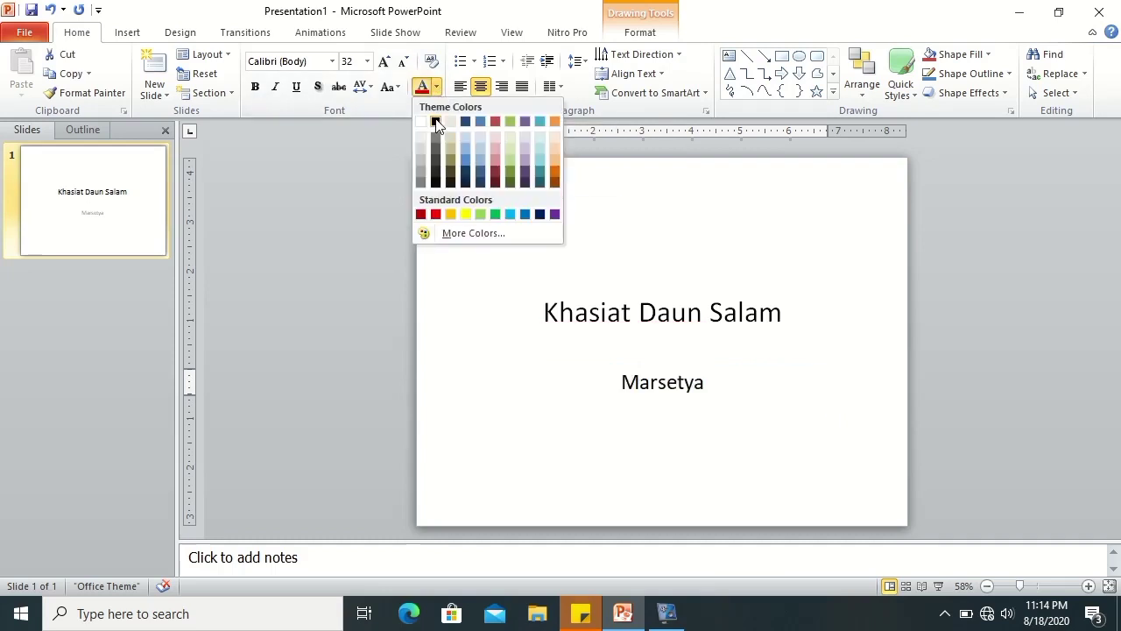
click(436, 122)
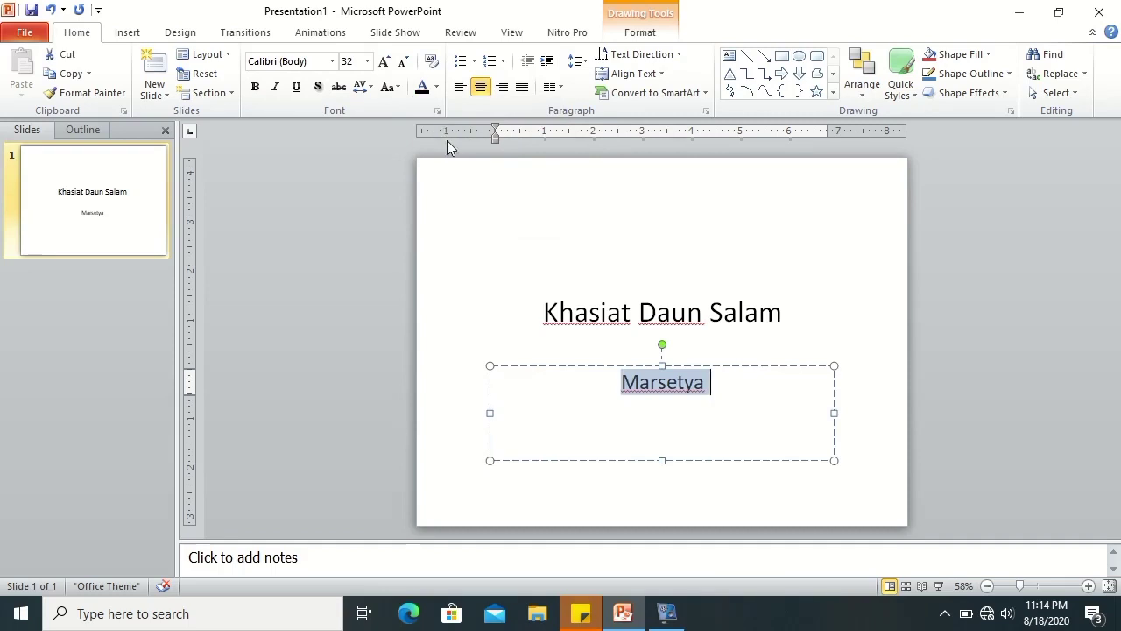
click(296, 63)
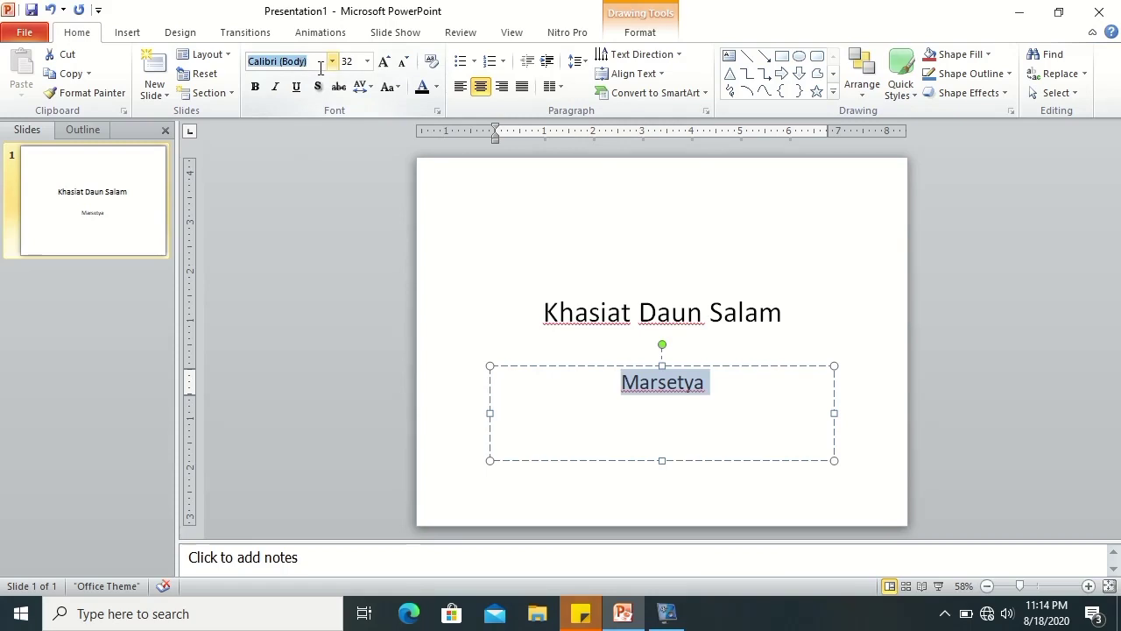
text(t)
text(imes New Roman)
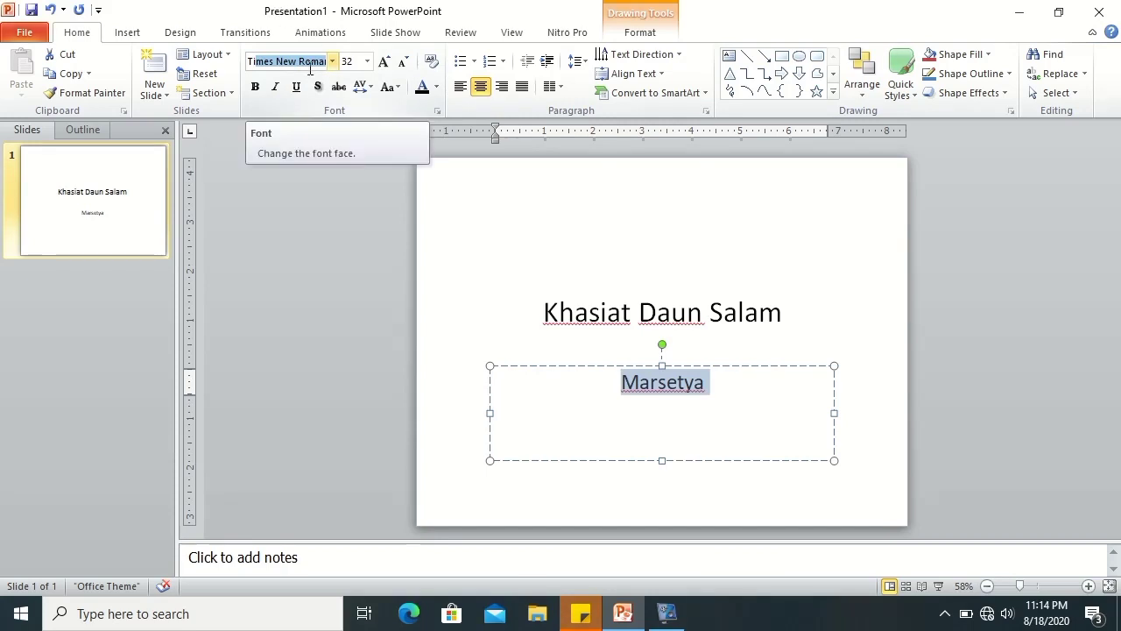
key(Return)
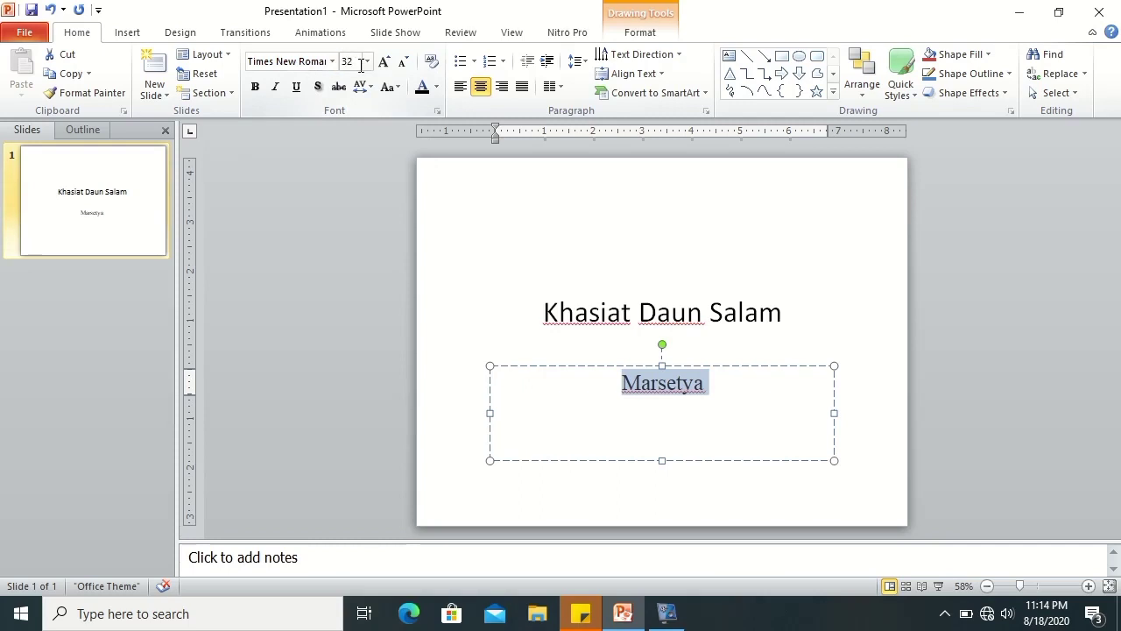
drag(589, 312, 577, 312)
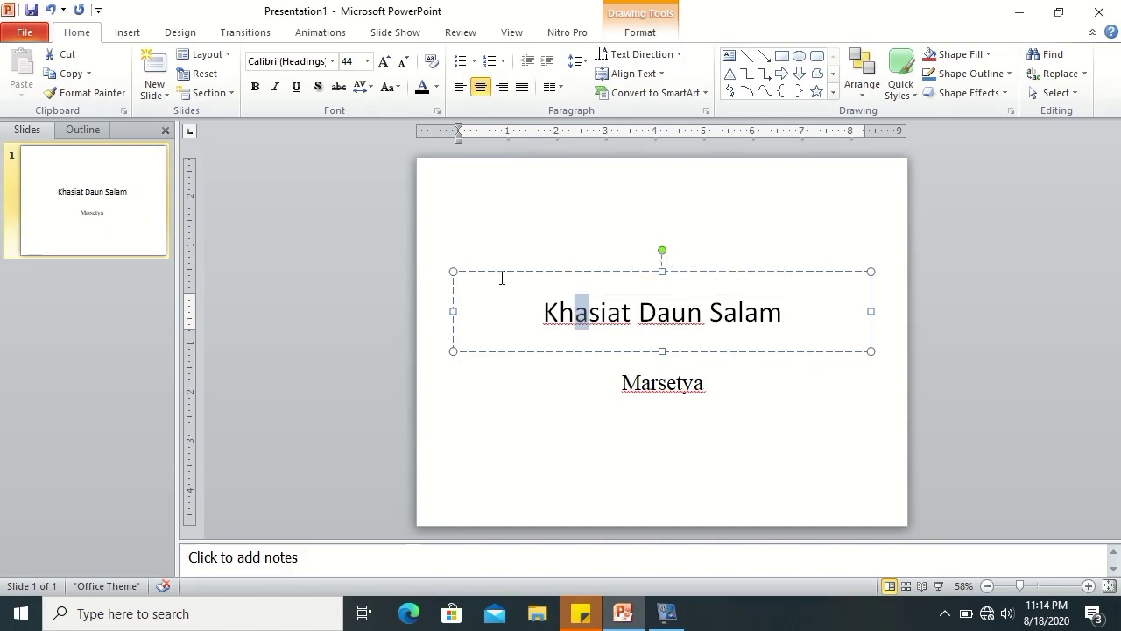
- Change the title 'Khasiat Daun Salam' to the Arial font at 44 pt
click(576, 315)
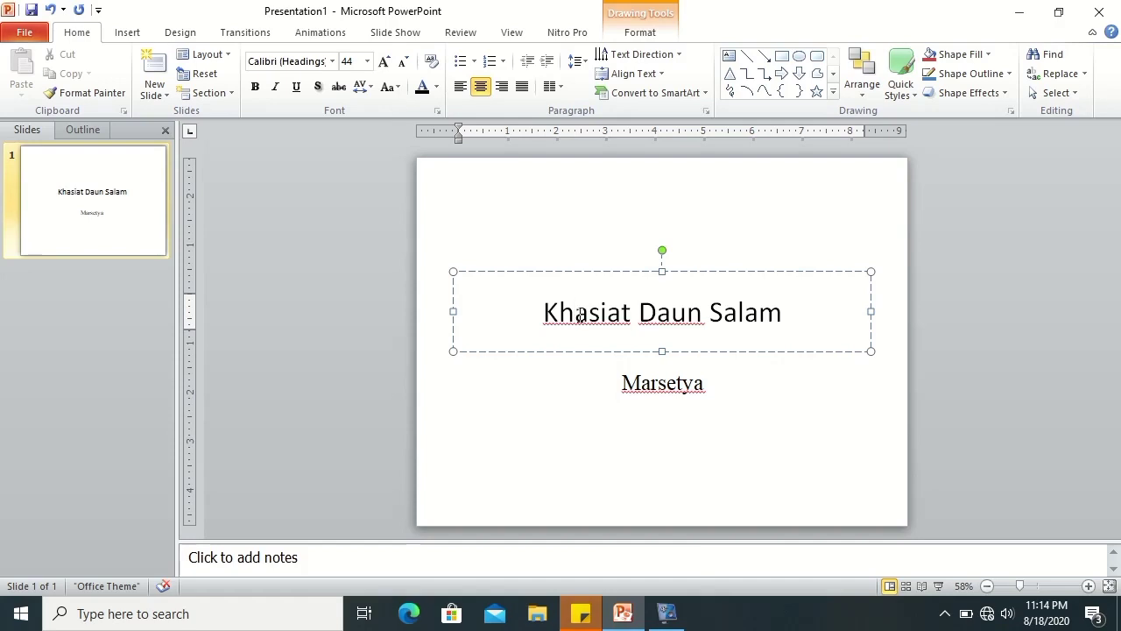
triple_click(578, 317)
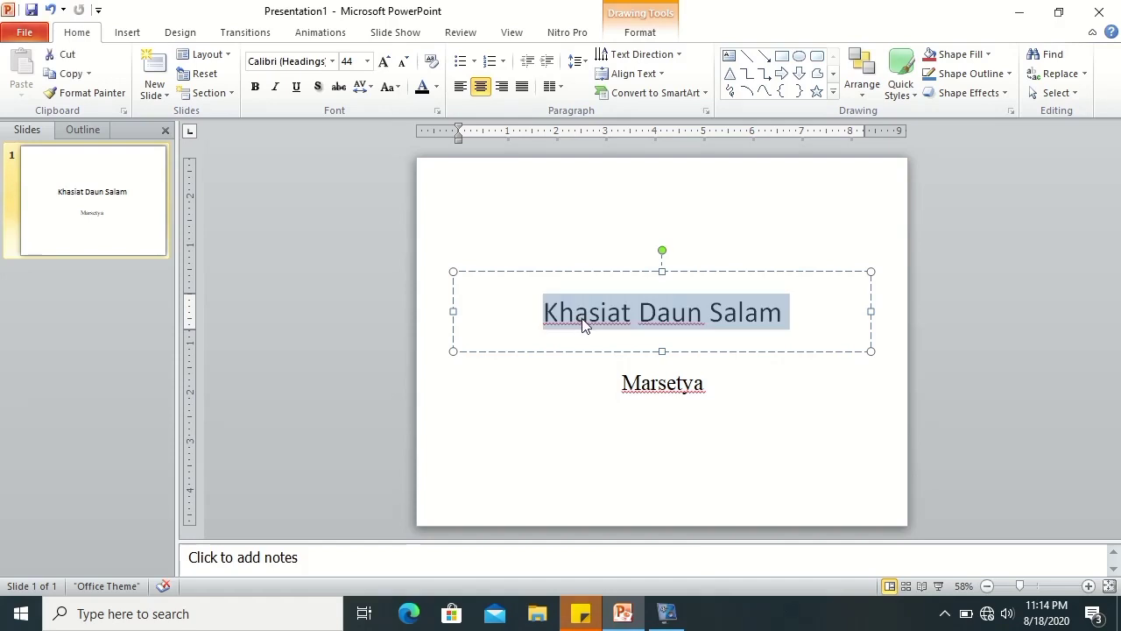
click(305, 66)
text(Arial)
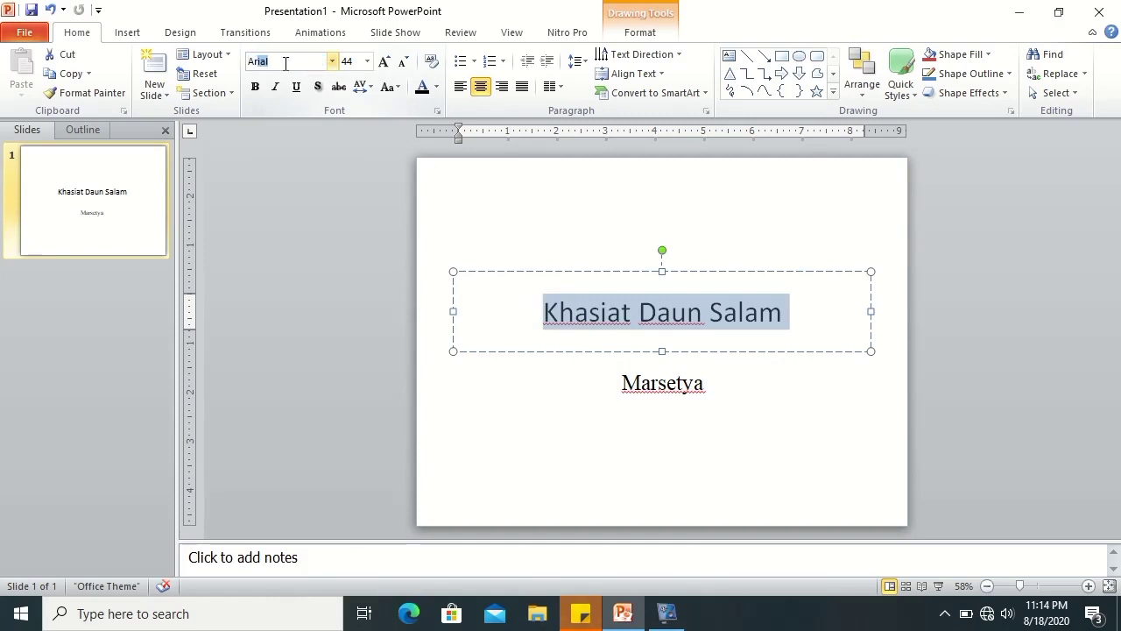
key(Return)
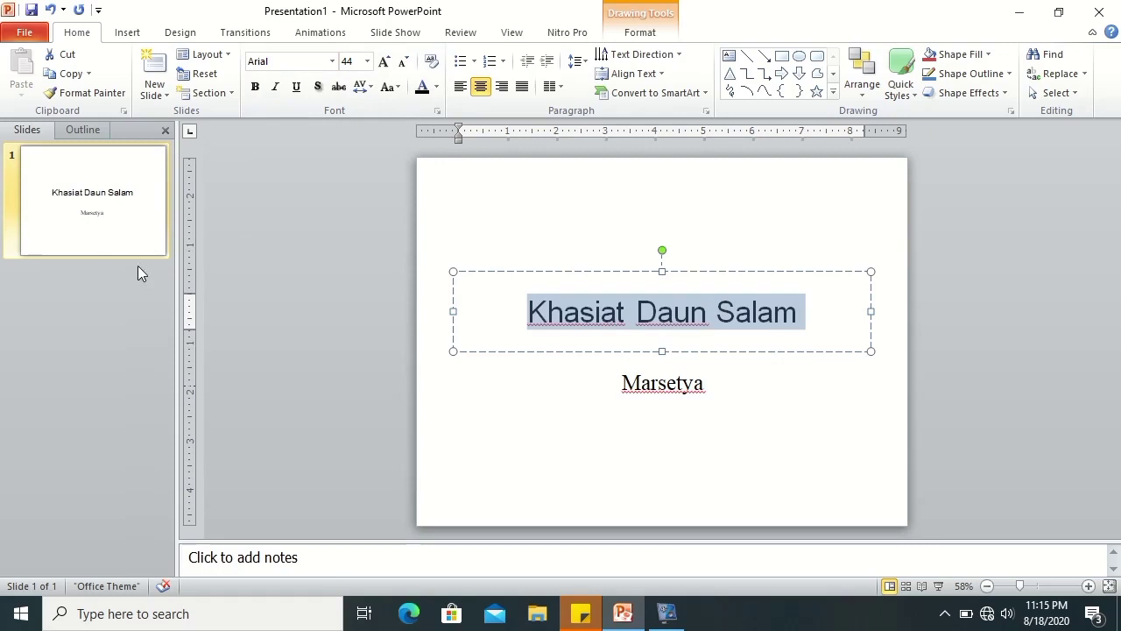
click(151, 309)
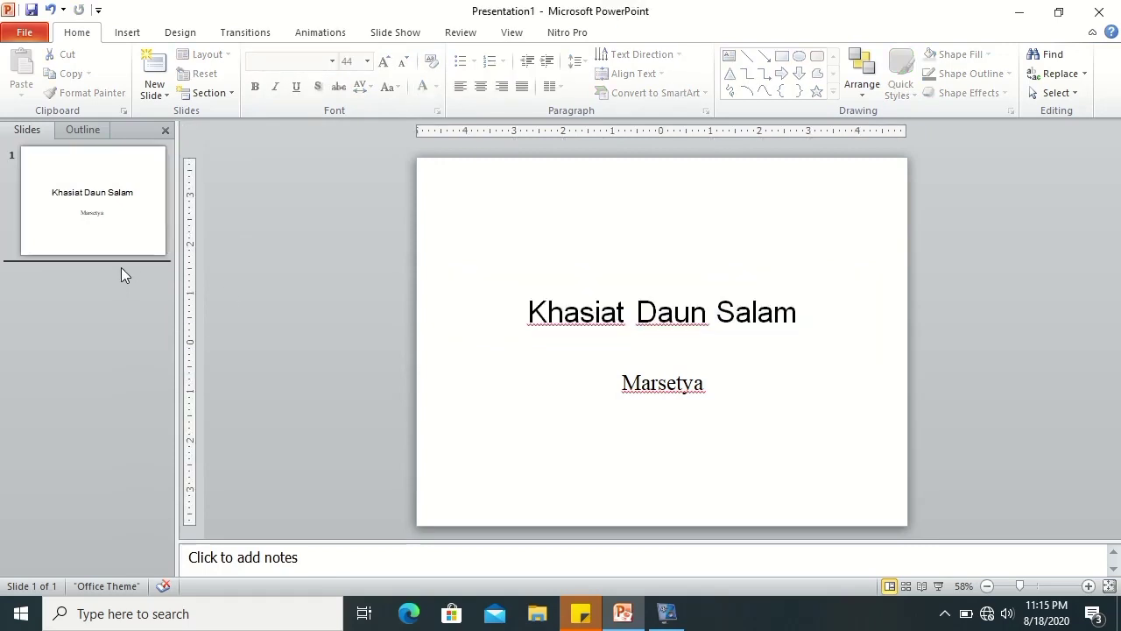
- Add two new Title and Content slides, then return to slide 2
right_click(122, 273)
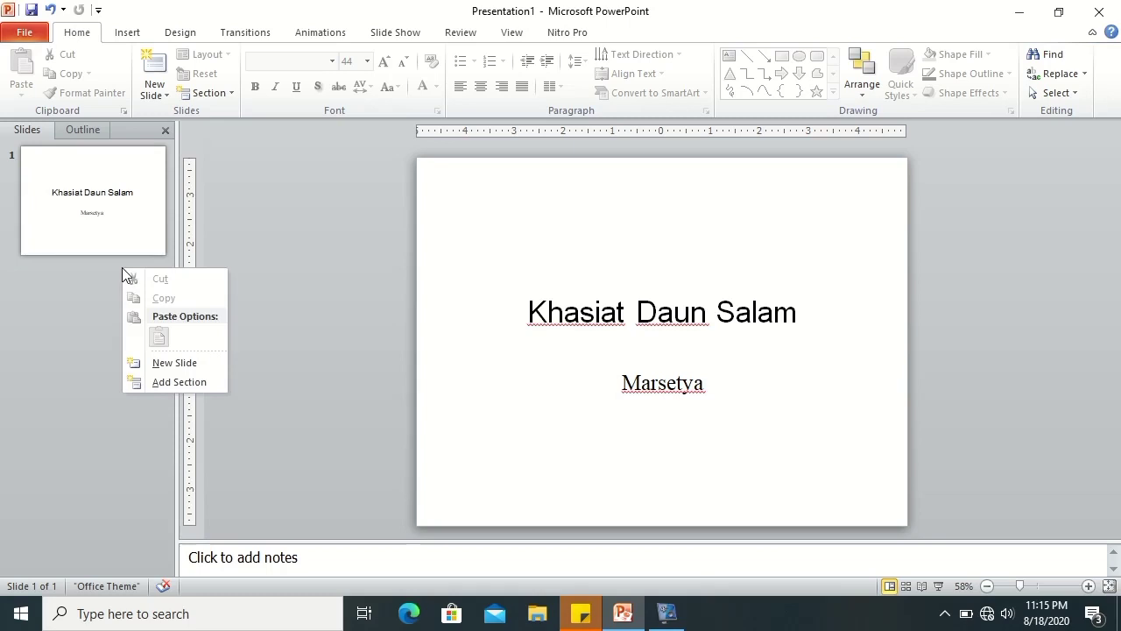
click(174, 363)
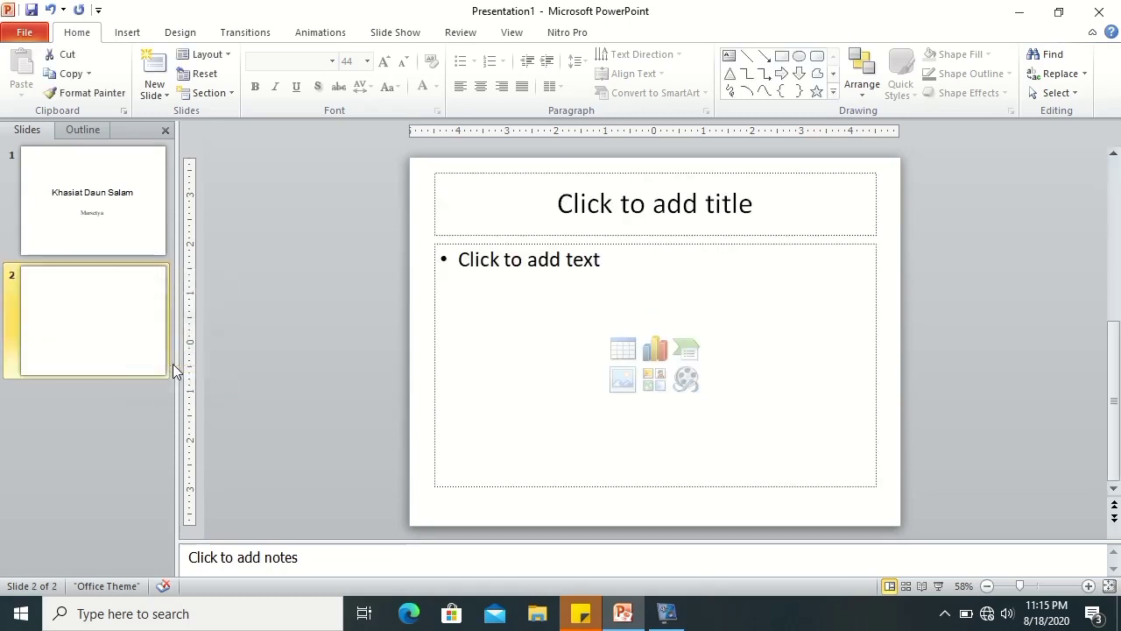
click(152, 94)
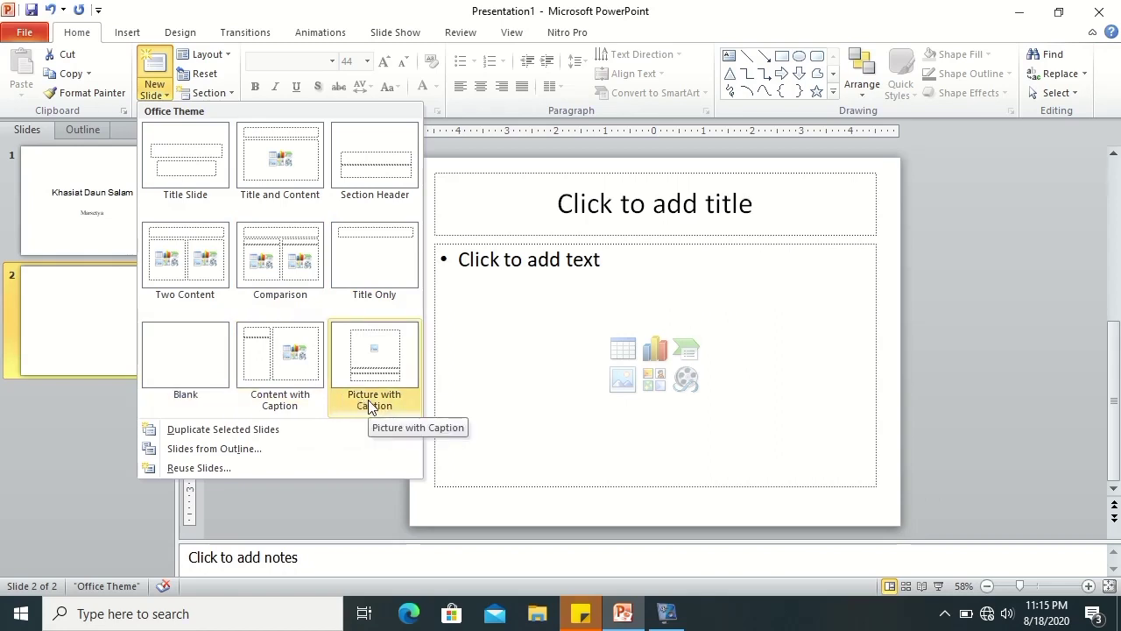
click(270, 191)
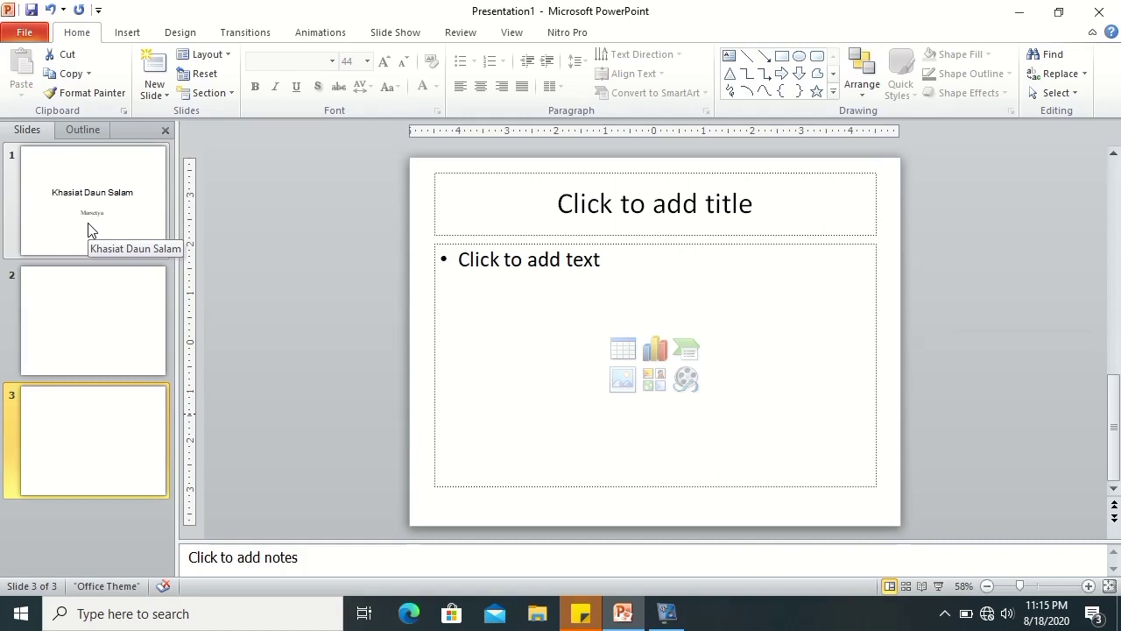
click(129, 292)
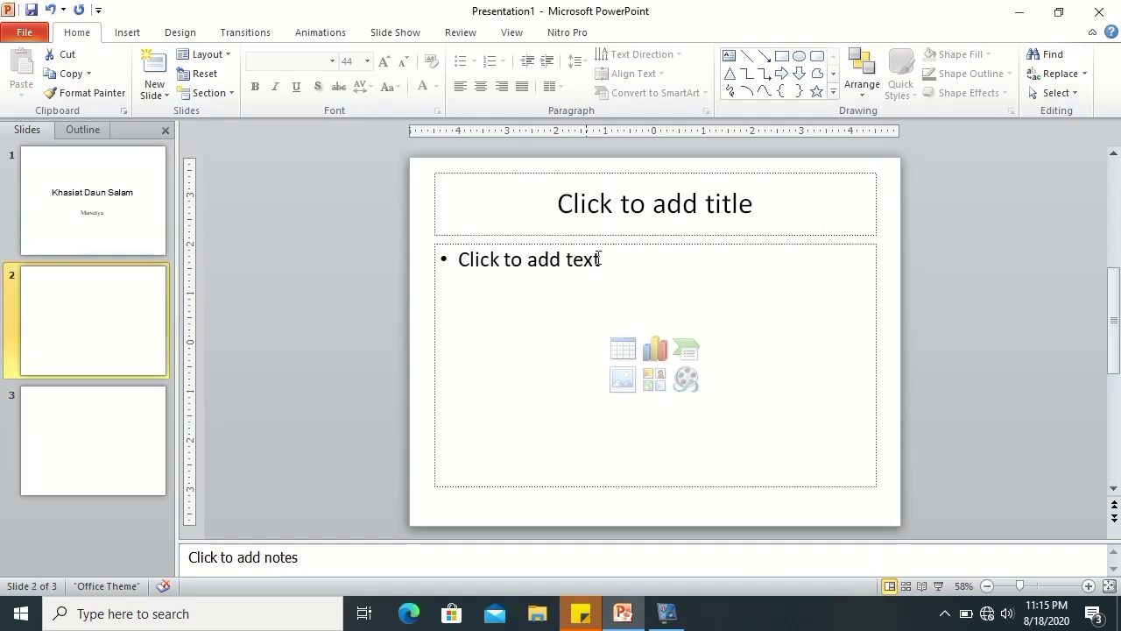
- Title slide 2 'Khasiat Daun Salam' and underline the whole title
click(624, 219)
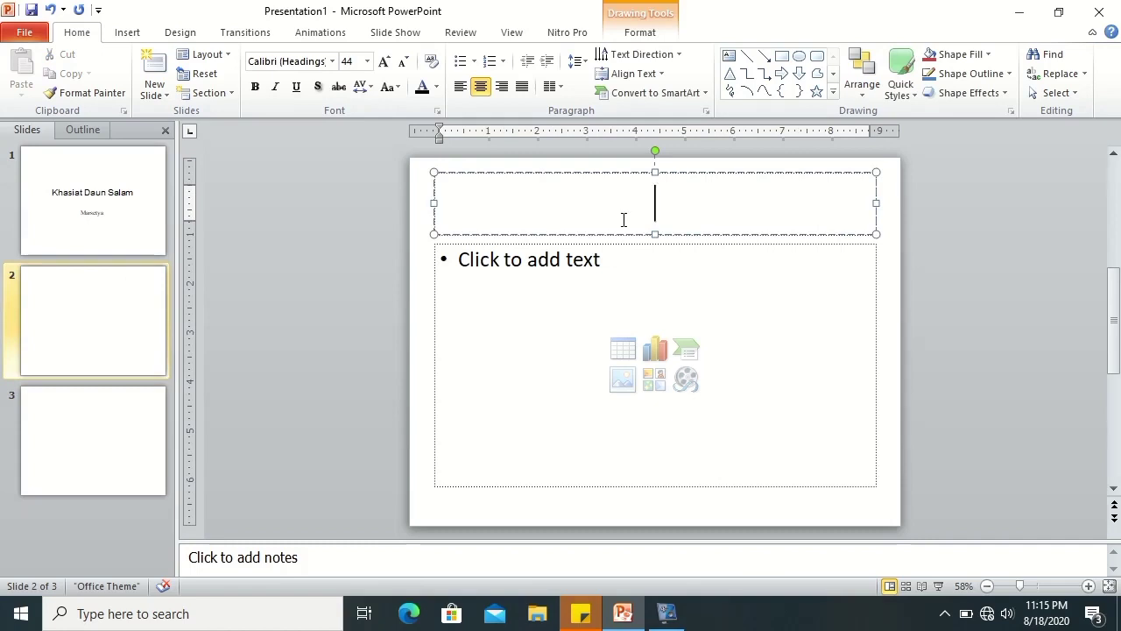
text(Khasiat Daun Salam)
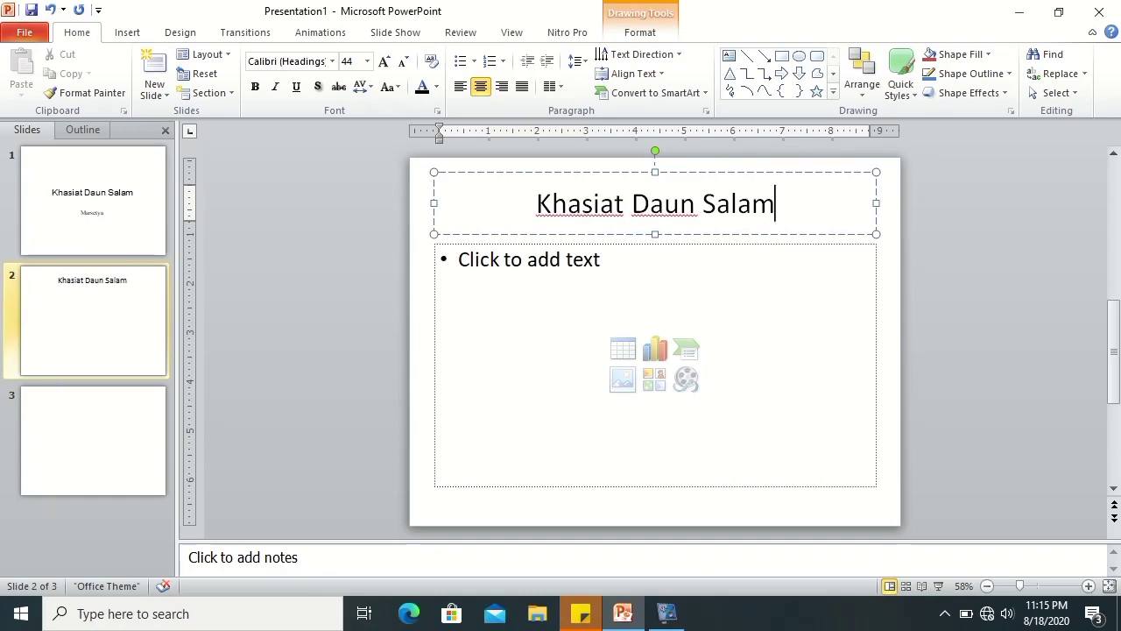
key(ctrl+a)
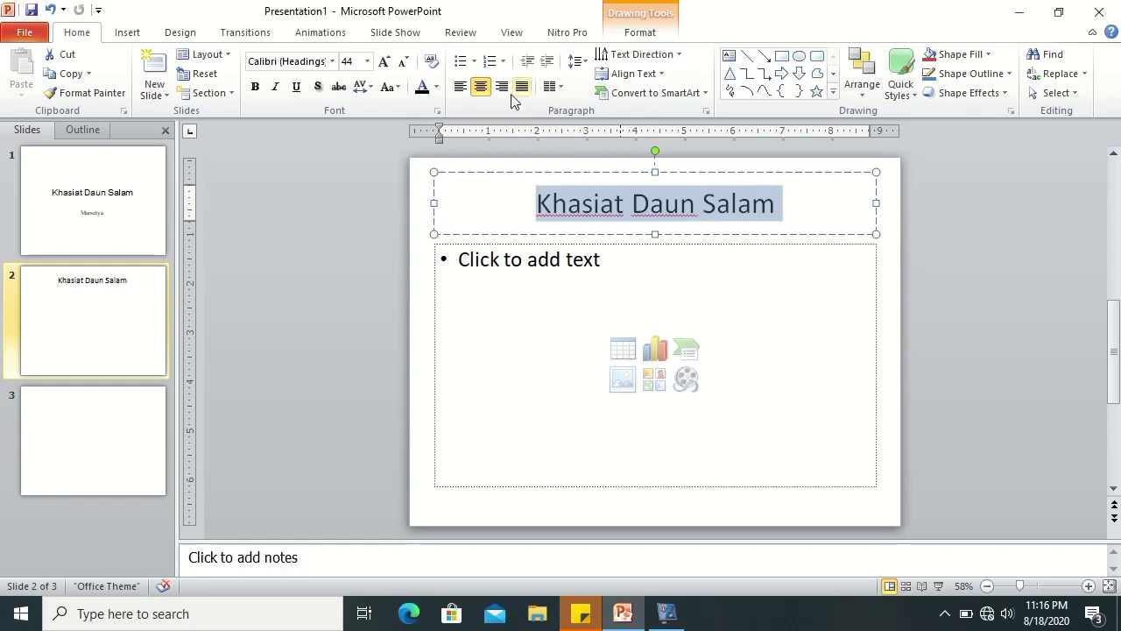
click(295, 93)
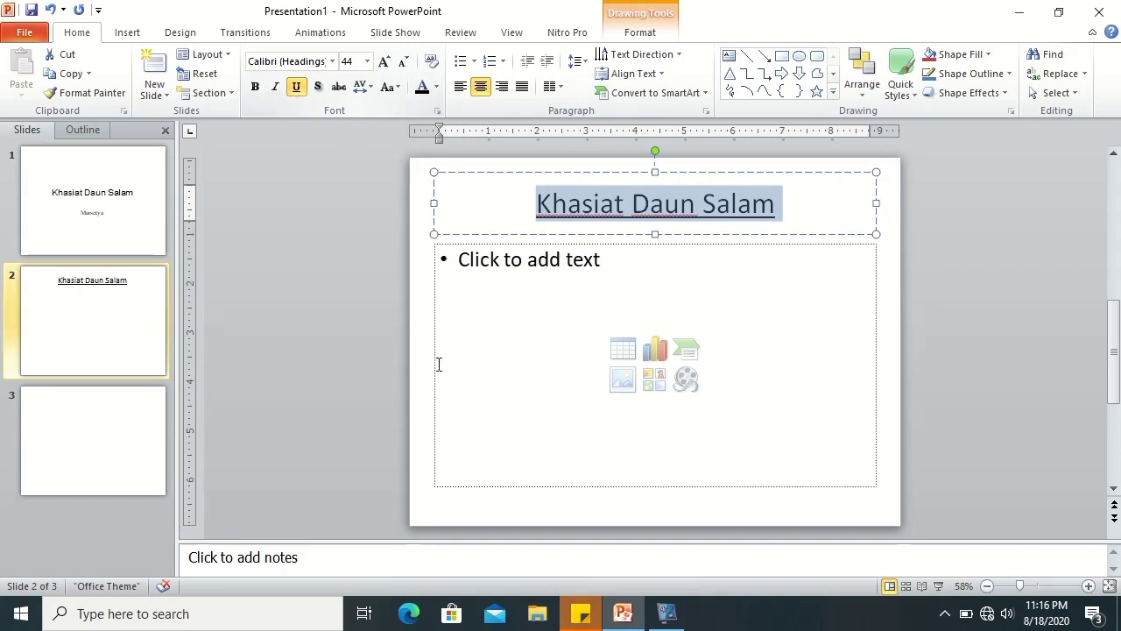
click(489, 267)
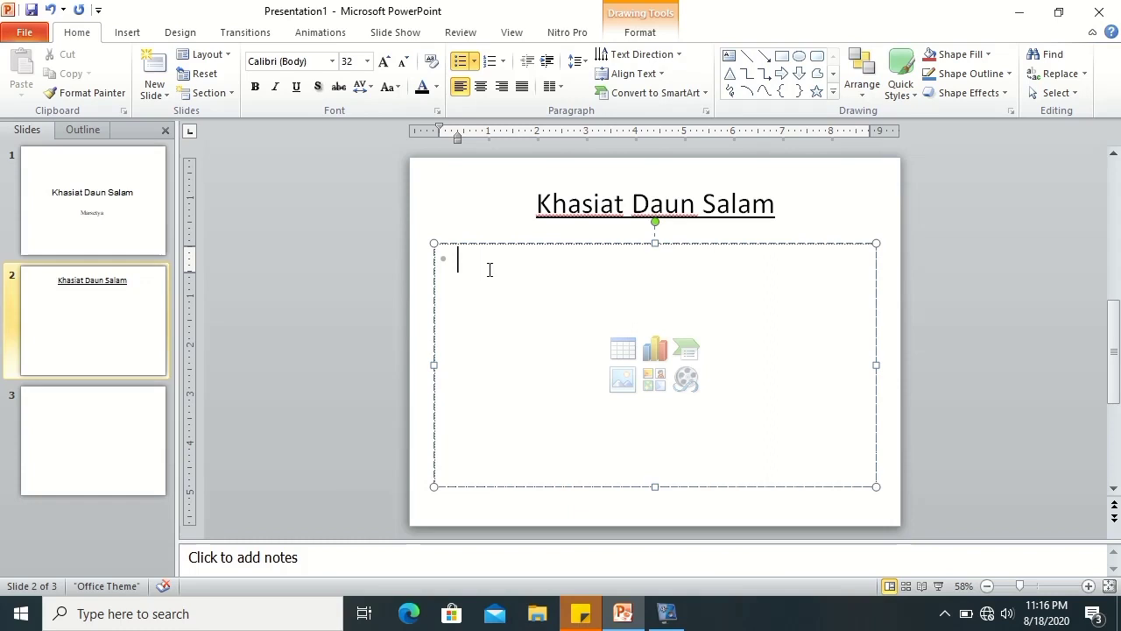
- Type the first bullet 'Daun salam (Syzygium poluanthum)' in slide 2's body
text(Daun )
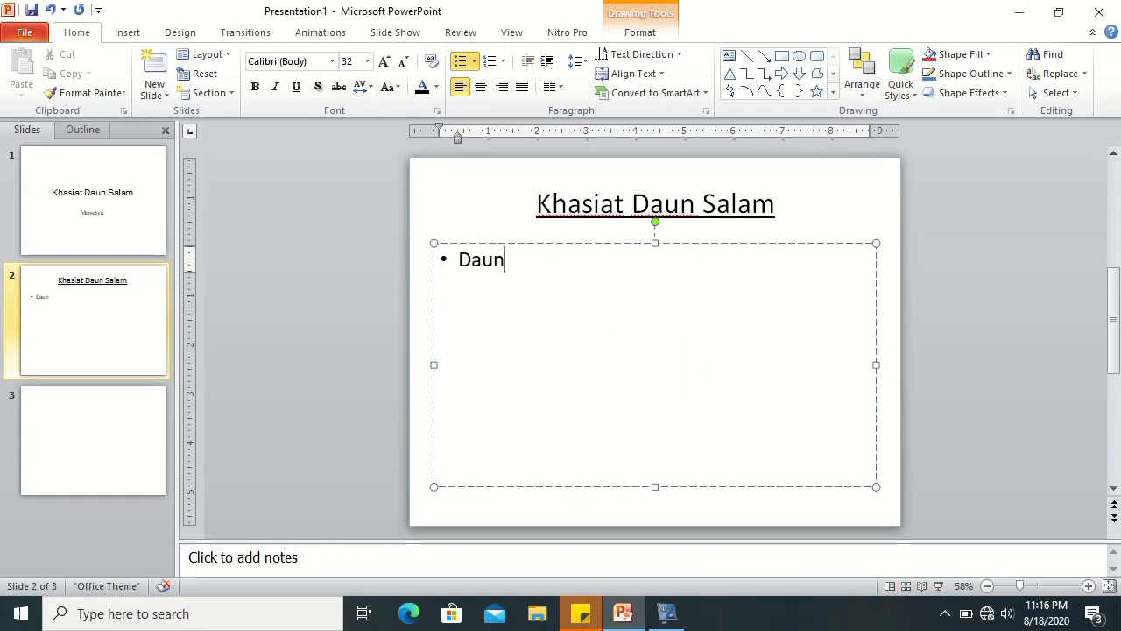
text(salam )
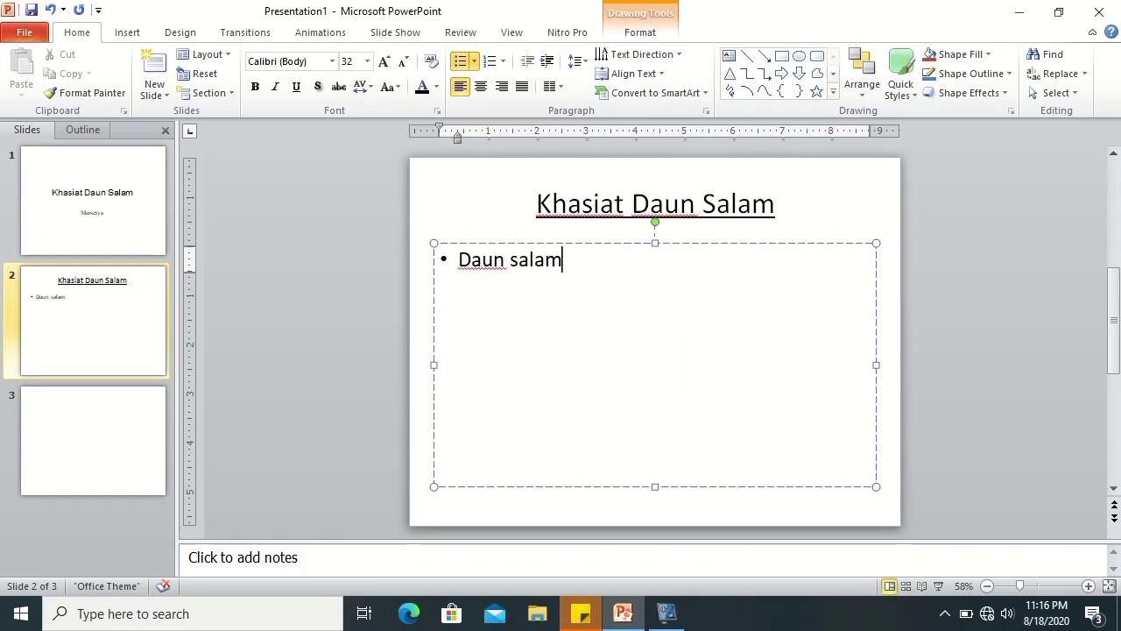
text(()
text(Sy)
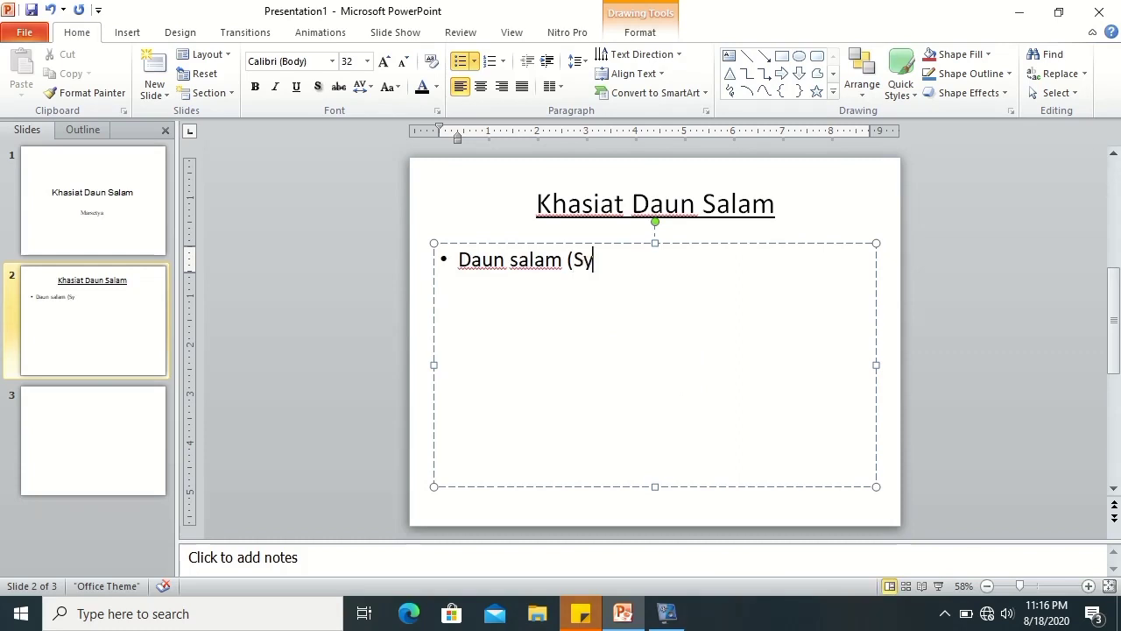
text(zy)
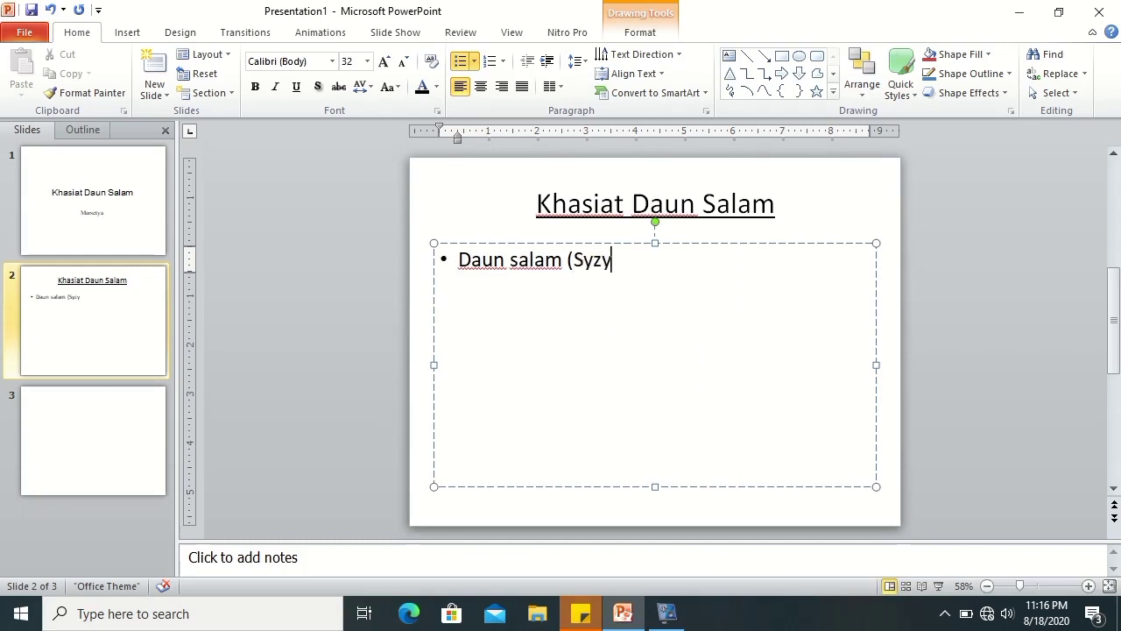
text(gium polan)
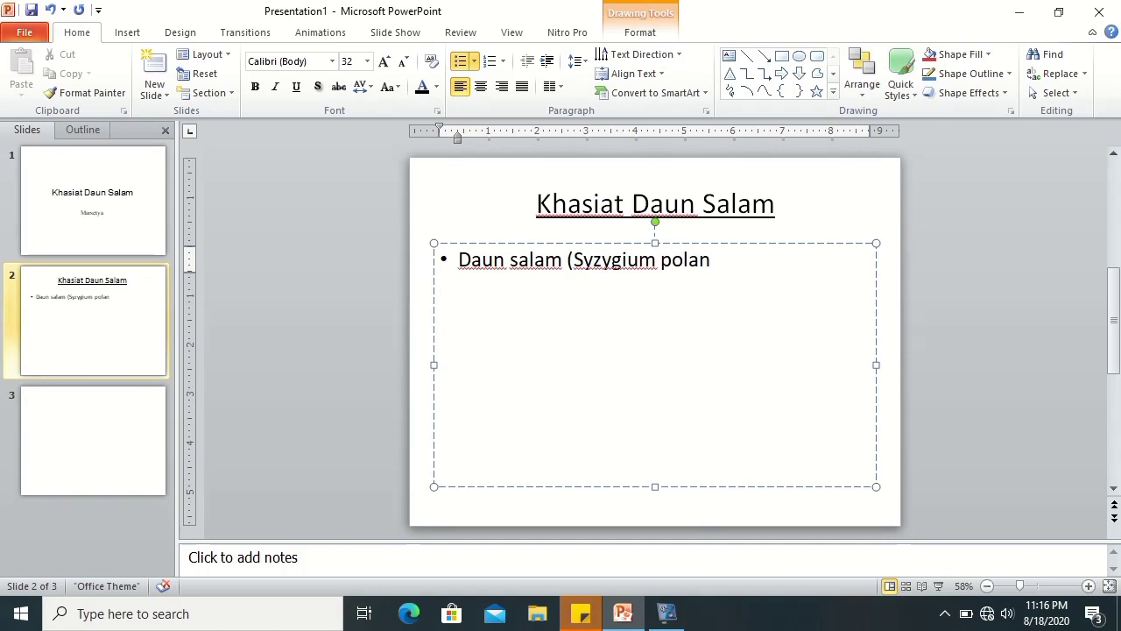
key(BackSpace)
key(BackSpace)
text(uan)
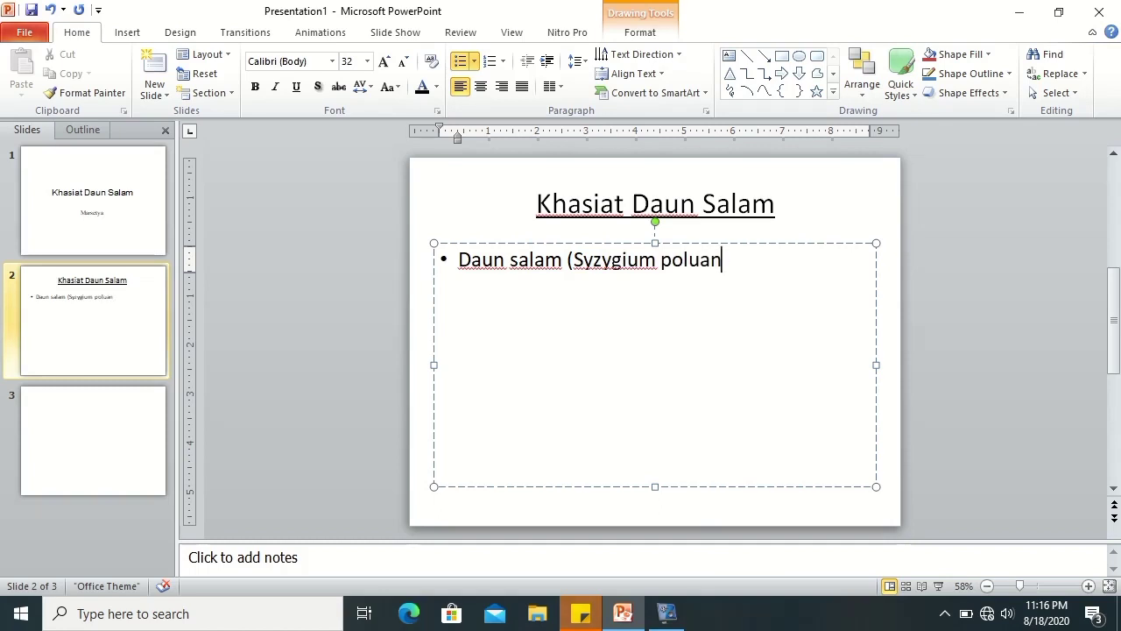
text(thu)
text(m))
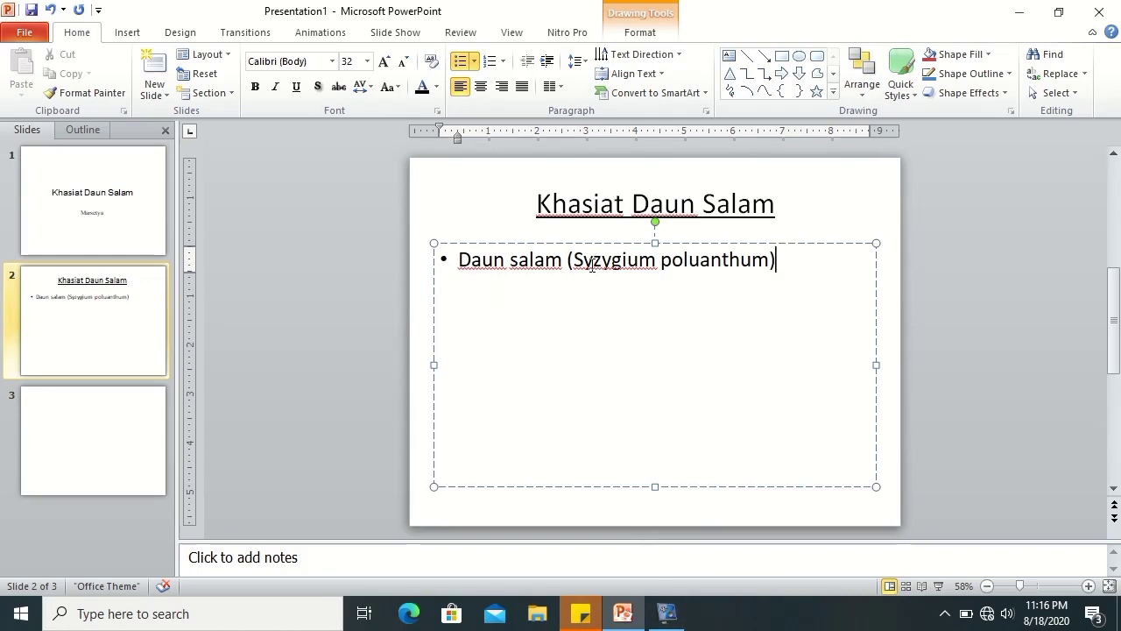
- Put 'Syzygium poluanthum' in italics within the first bullet
click(581, 261)
shift+click(767, 260)
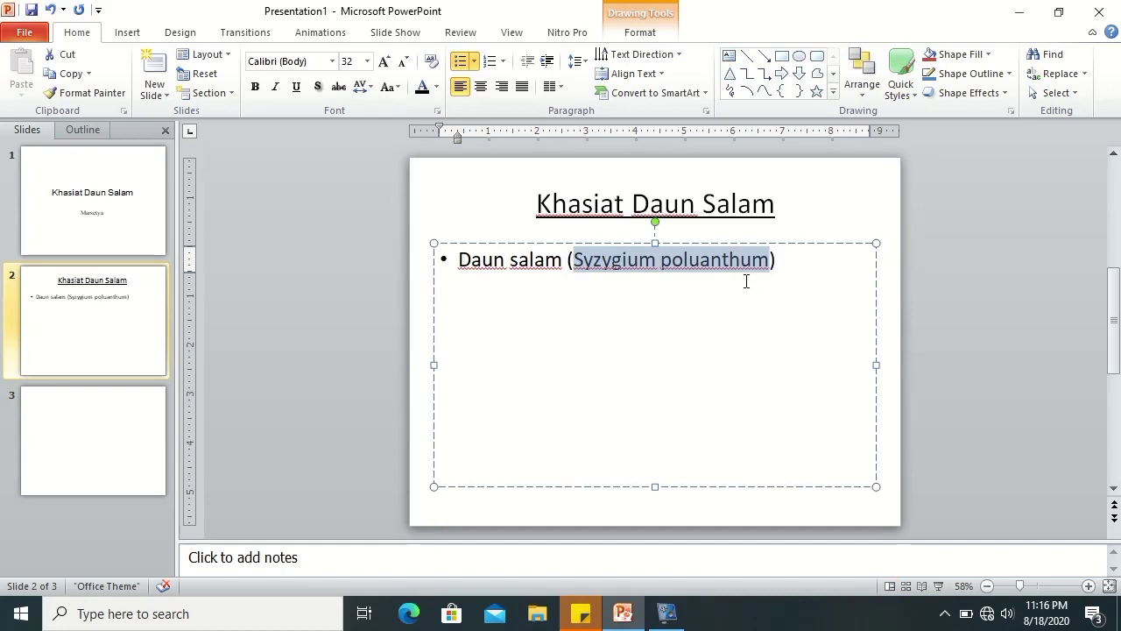
click(275, 87)
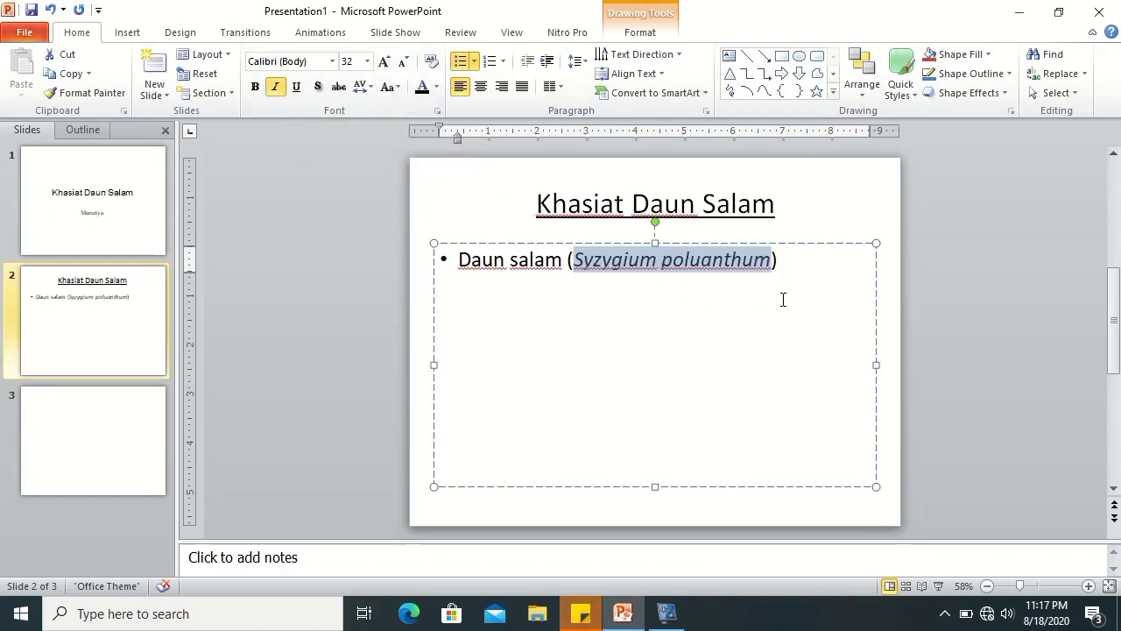
click(787, 268)
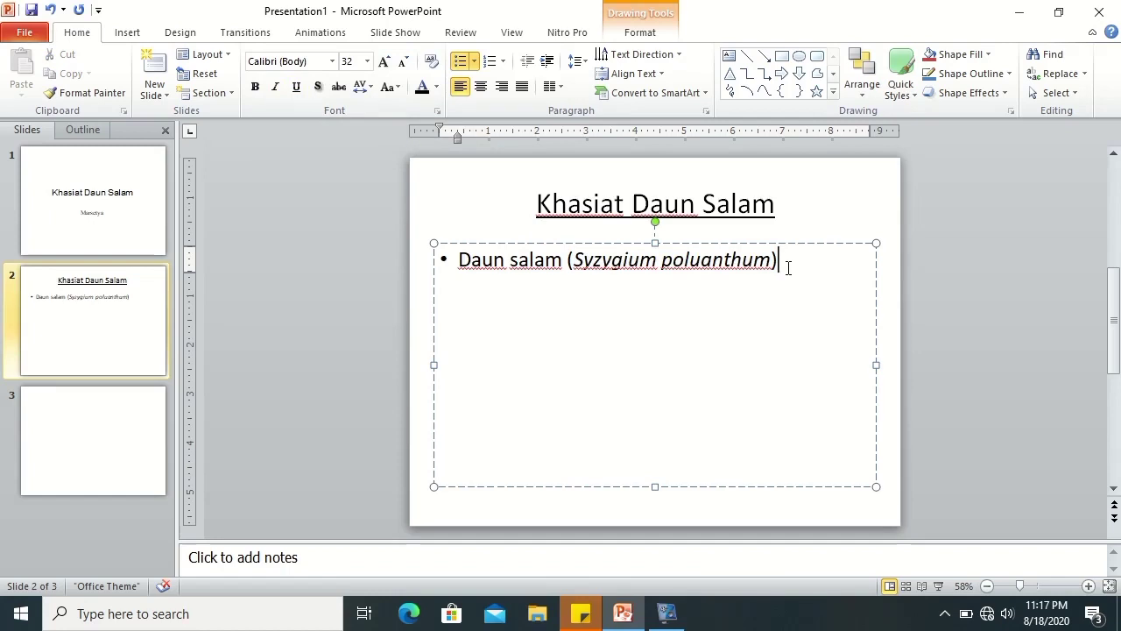
- Continue the bullet about culinary and medicinal uses, ending with 'pengobatan alami seperti:'
text( sudah)
text(terkenal sebagaibumbu penyed)
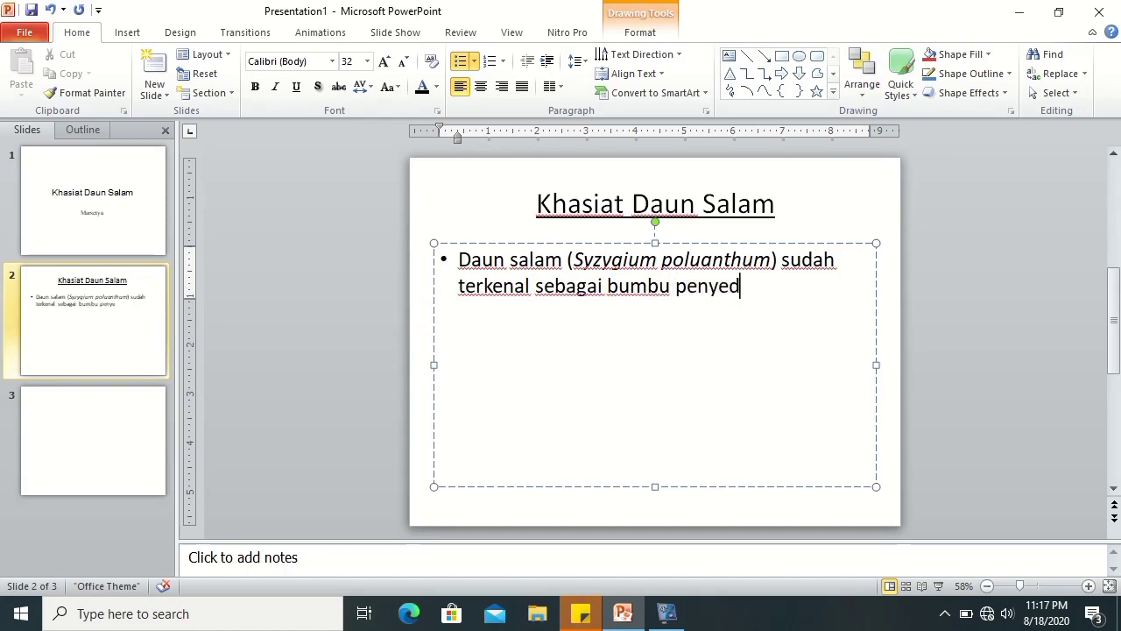
text(ap di)
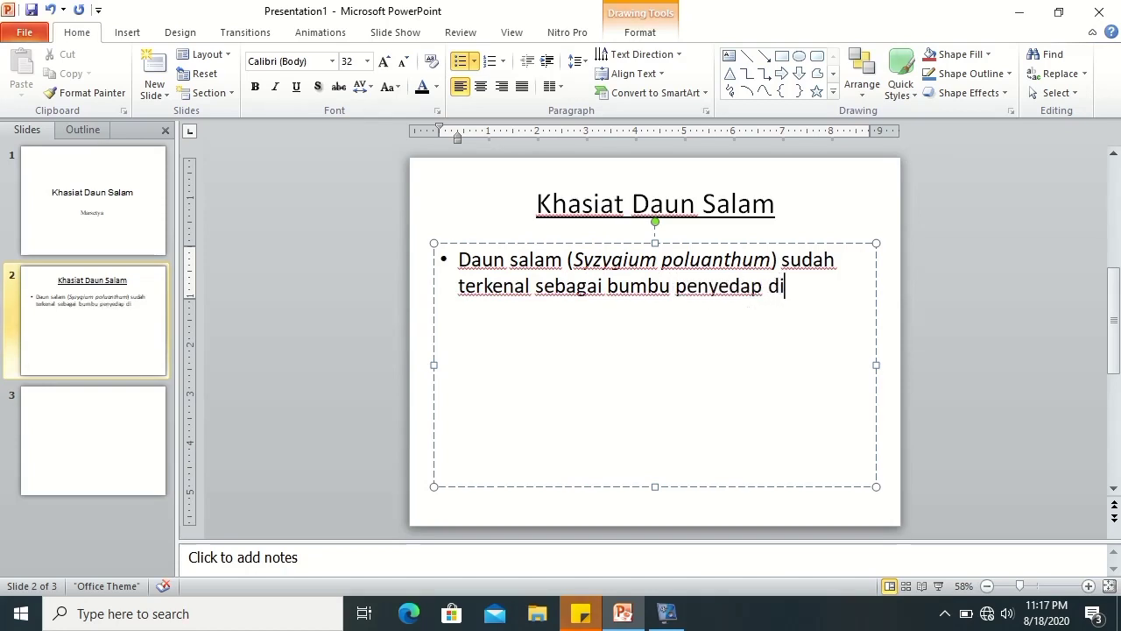
text(ragam ku)
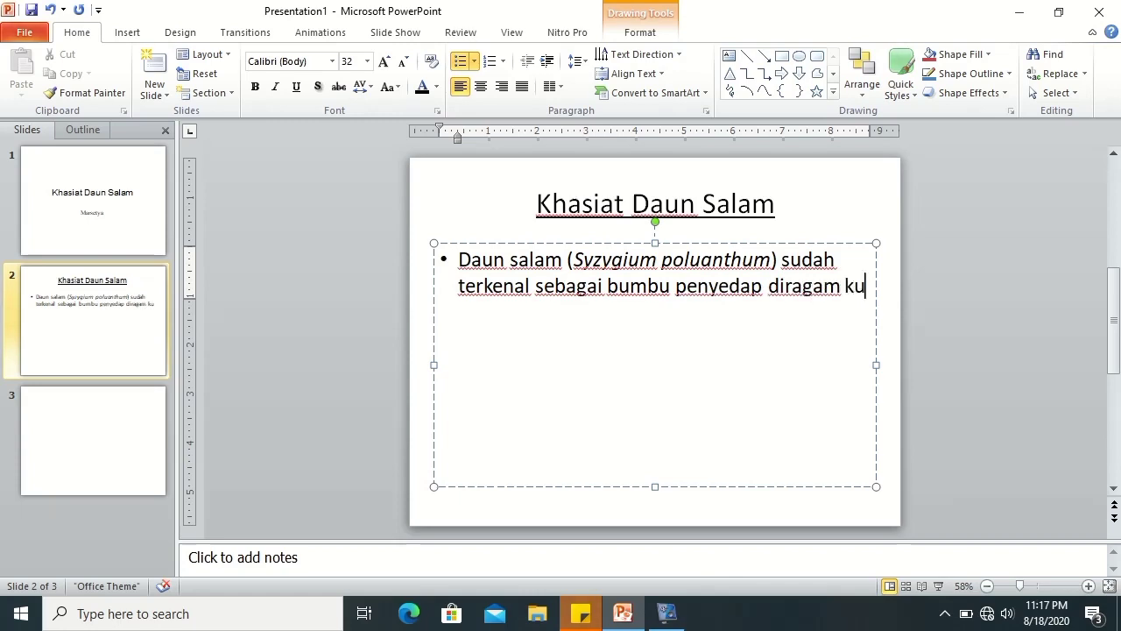
text(liner)
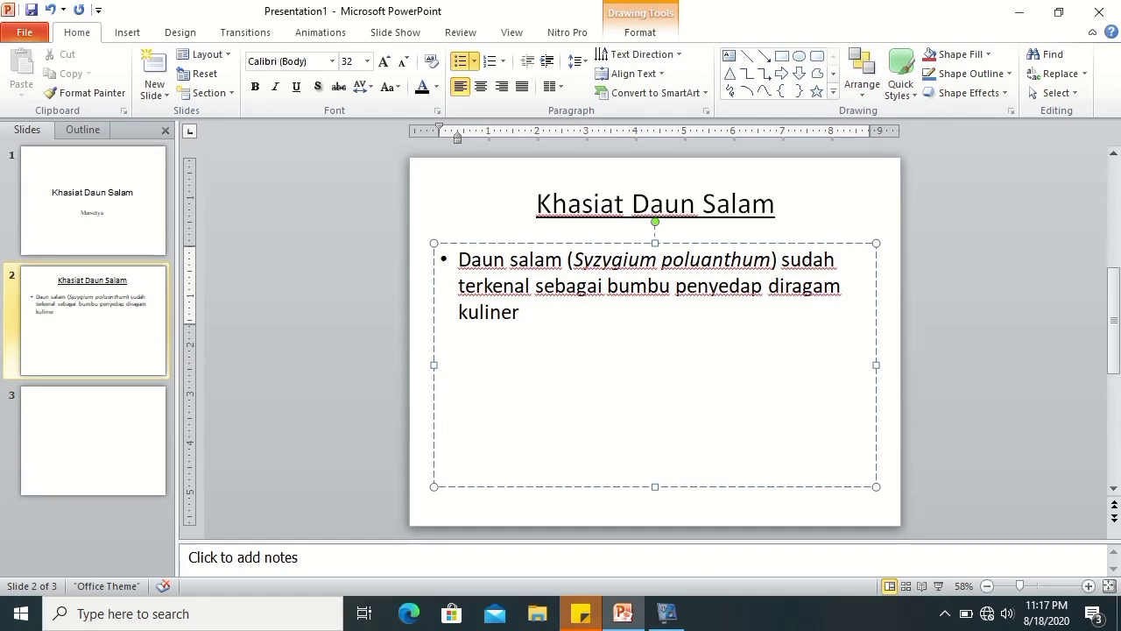
text( Bangsa)
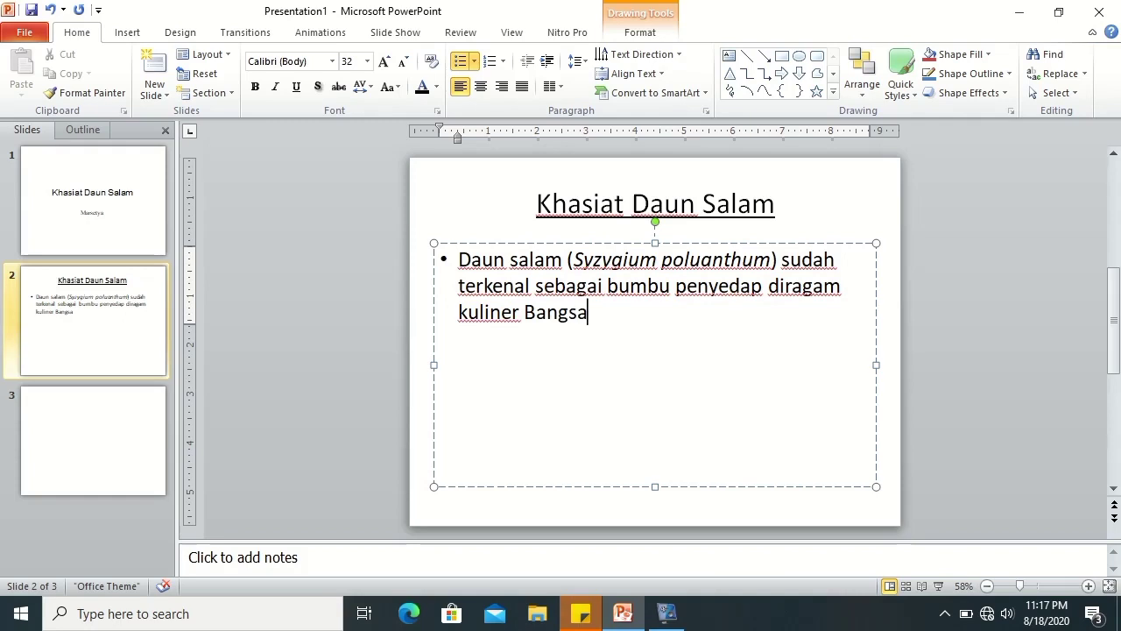
text(Indonesia. )
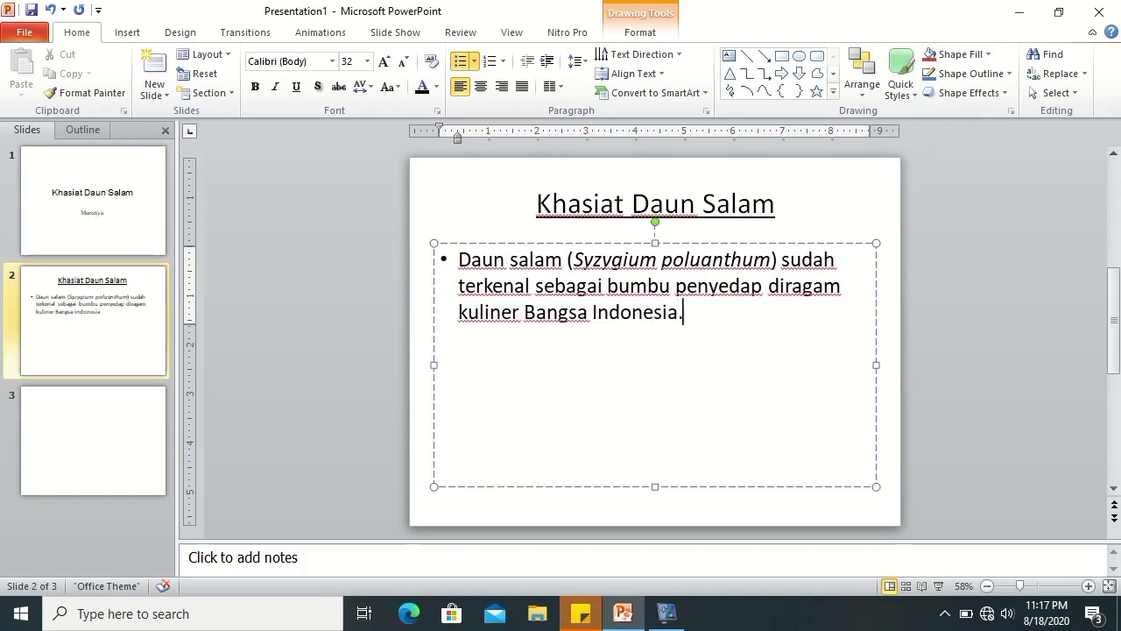
text(selain )
text(itu)
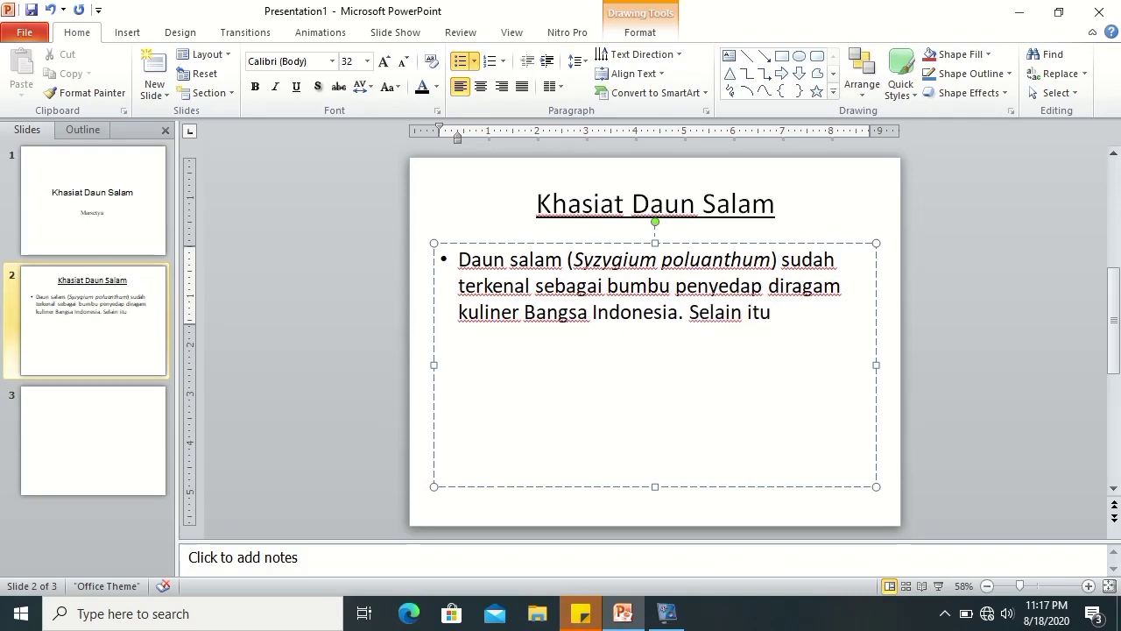
text(, ada juga)
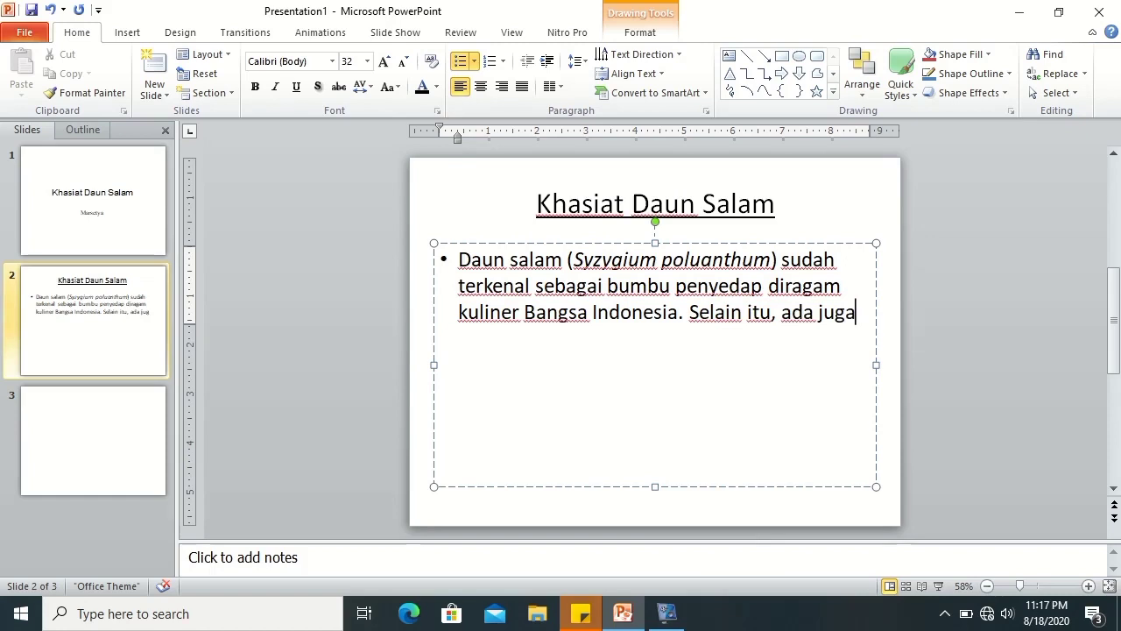
text( kahis)
key(BackSpace)
key(BackSpace)
key(BackSpace)
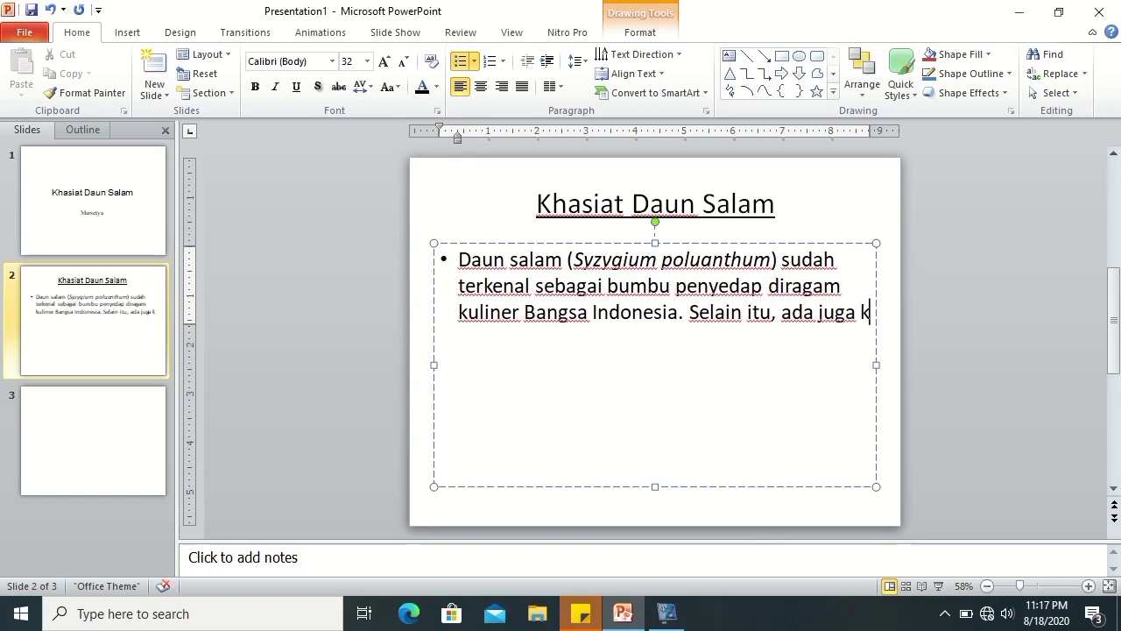
text(hasia)
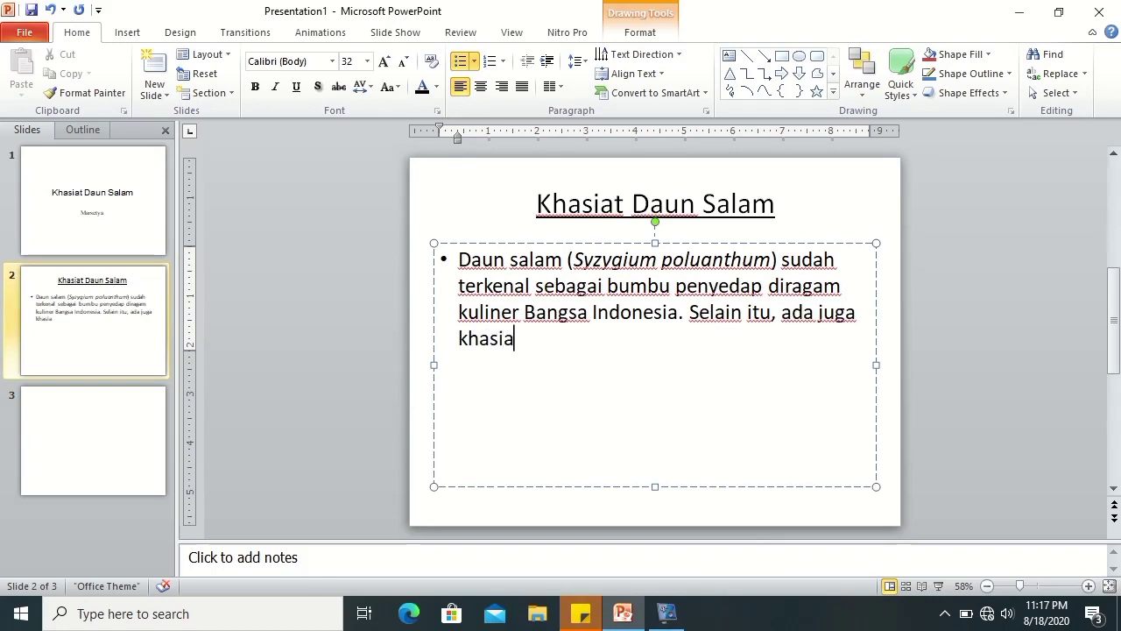
text(t daun )
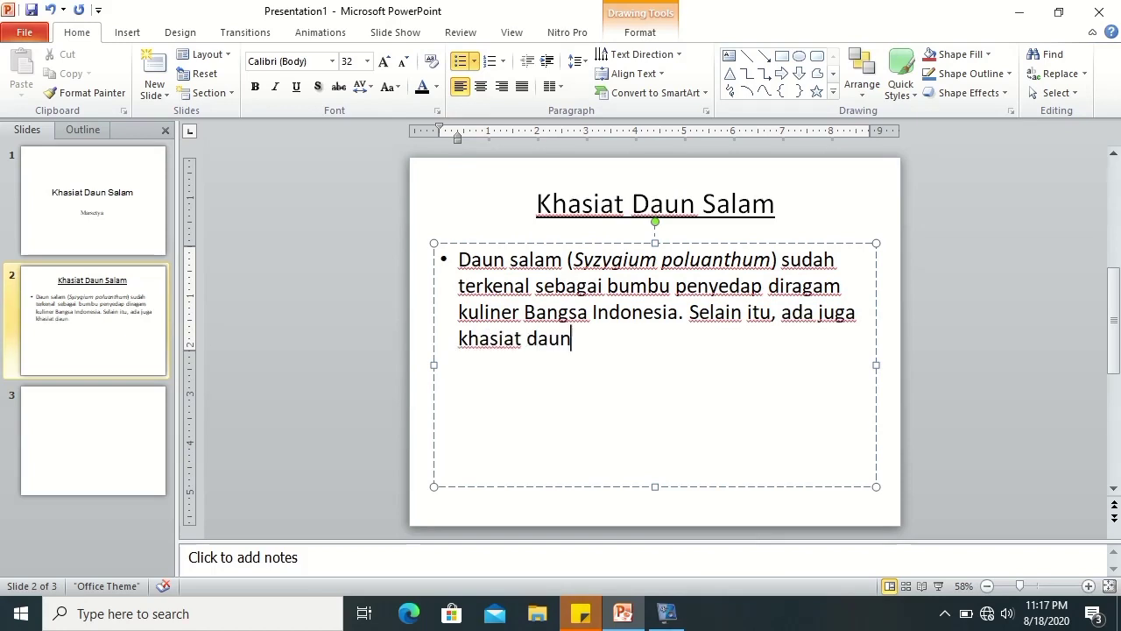
text(salam dalam hal penho)
key(BackSpace)
key(BackSpace)
text(gobata)
text(n alami)
text( seperti:)
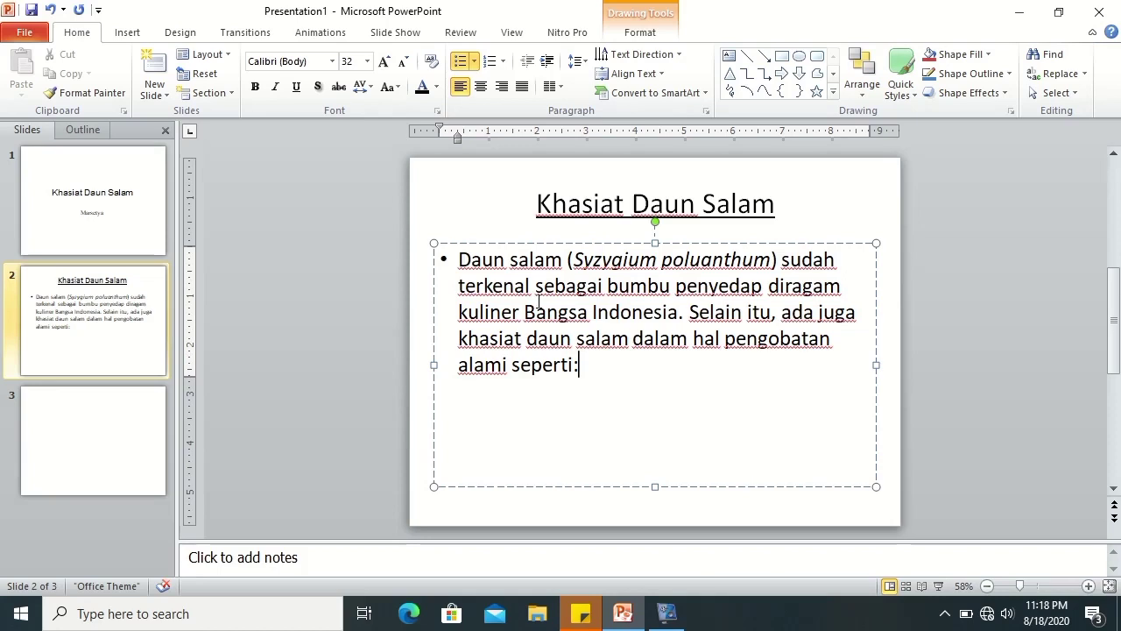
- Justify slide 2's body text, then move on to the empty slide 3
key(ctrl+a)
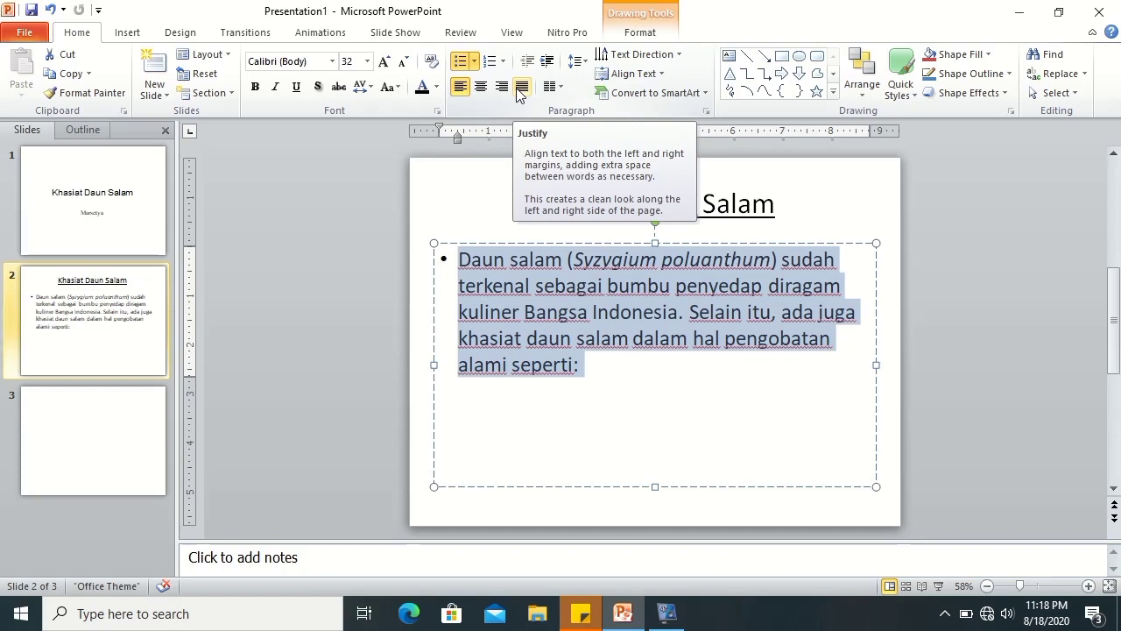
click(519, 89)
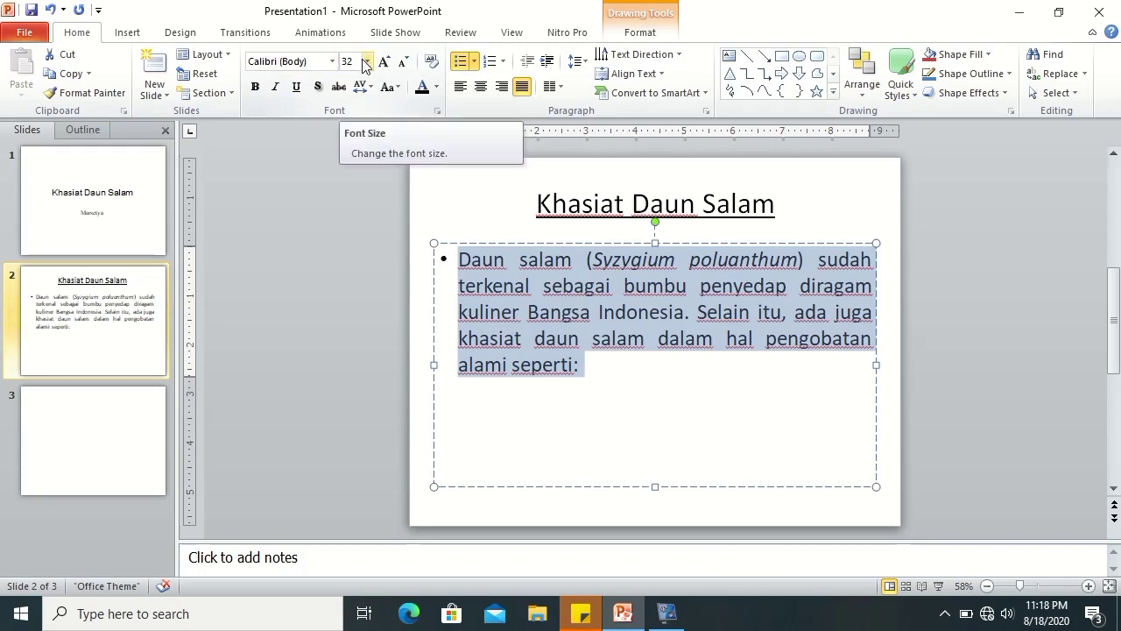
click(552, 197)
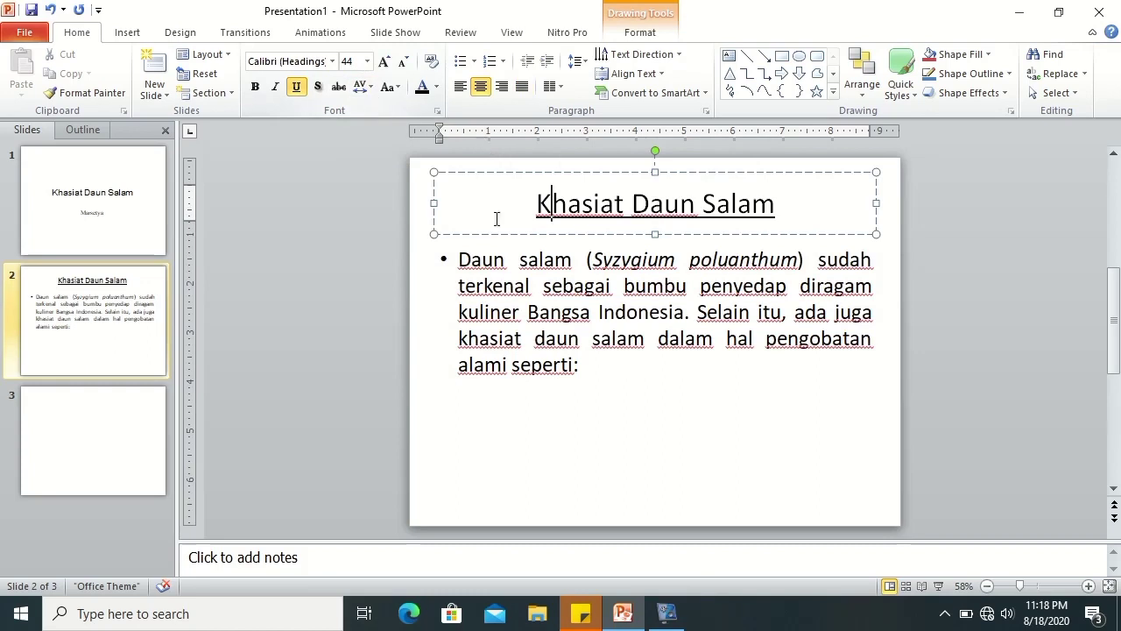
click(100, 427)
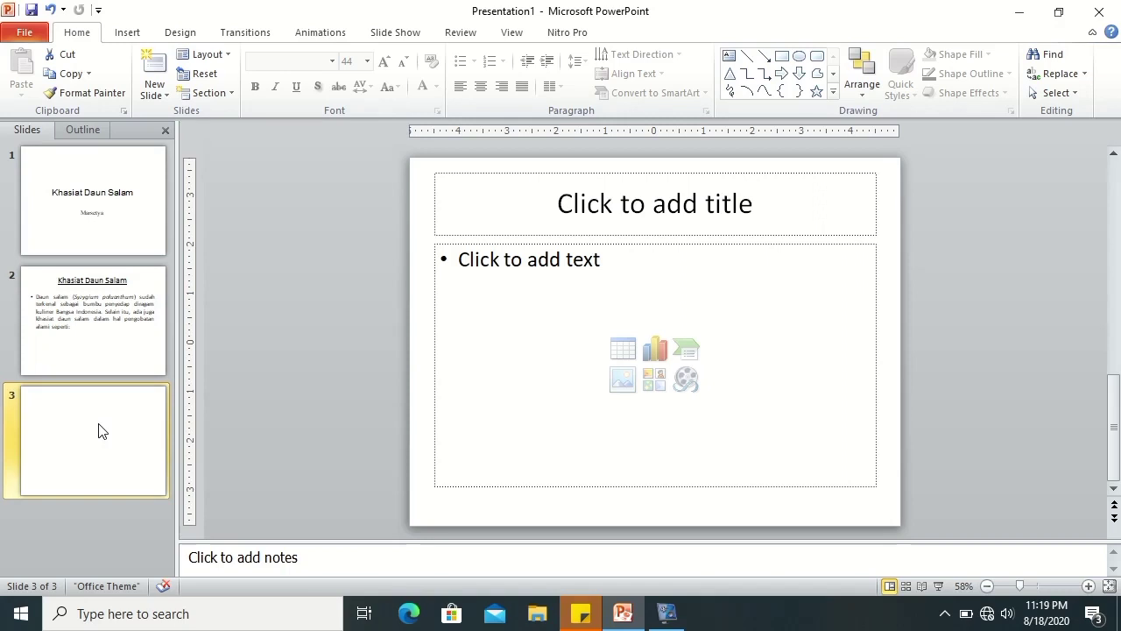
- Enter 'Khasiat Daun Salam' as the slide 3 title and underline the whole title
click(542, 213)
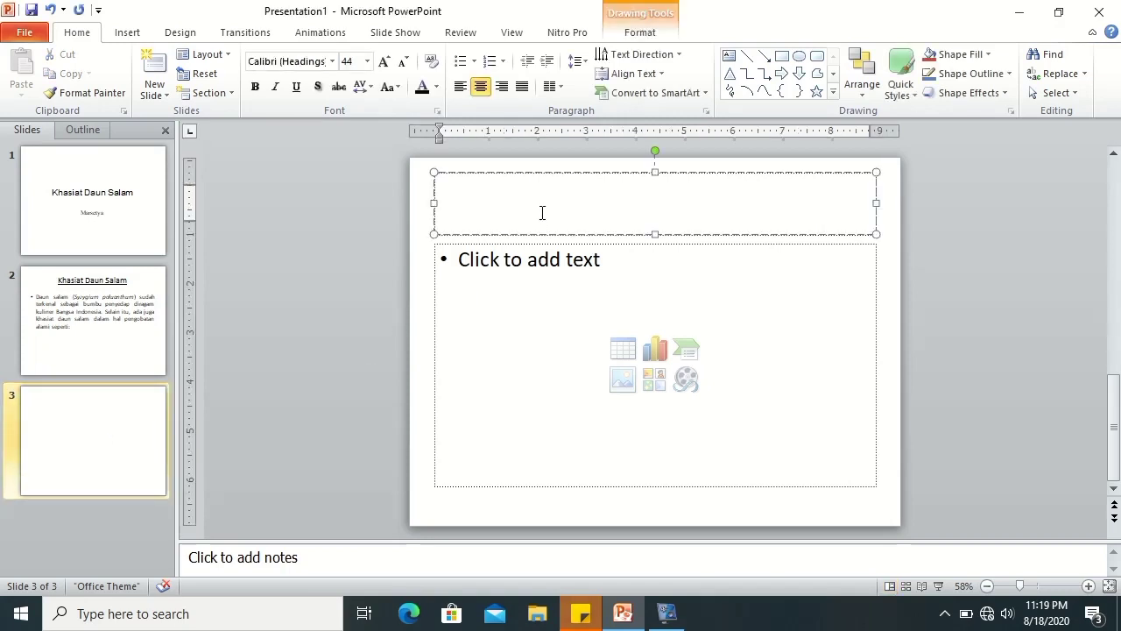
text(khasiat )
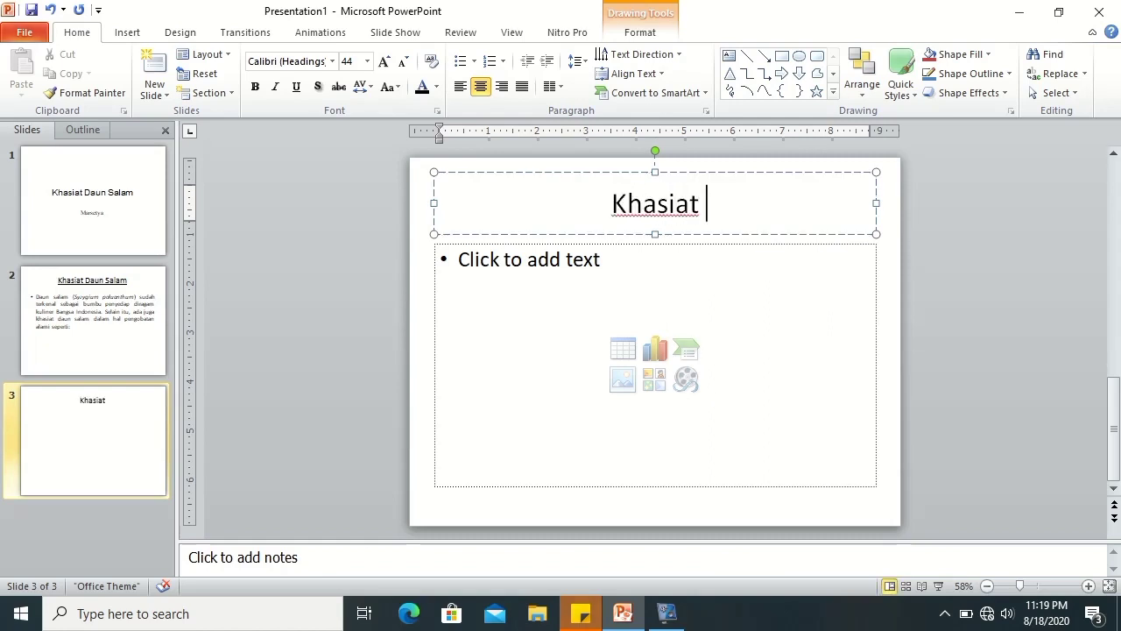
text(Daun Salam)
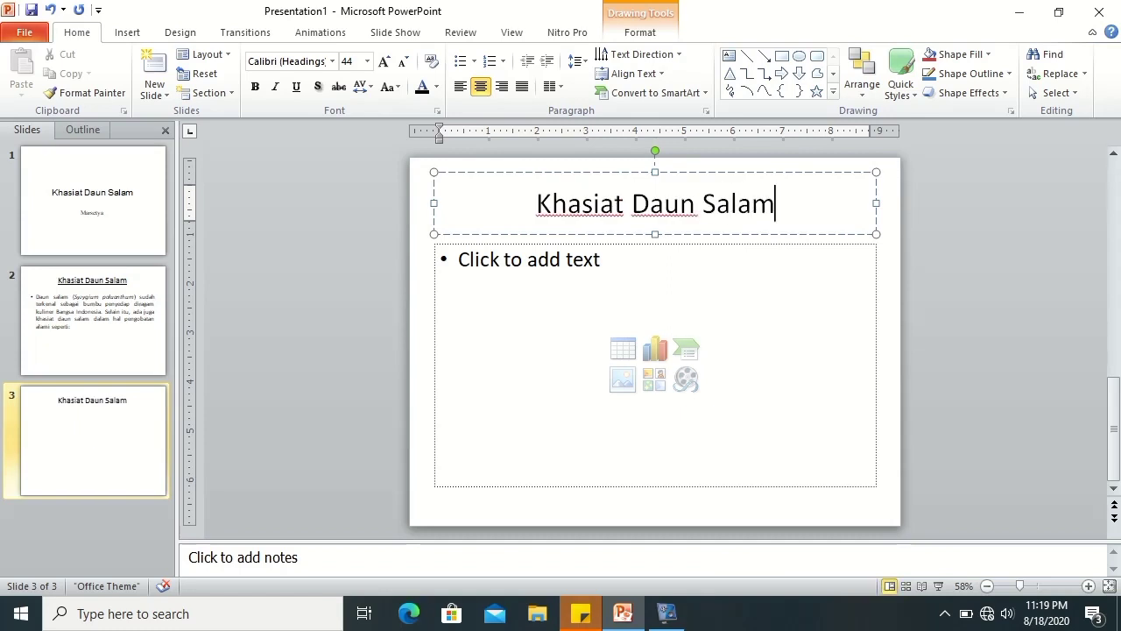
key(ctrl+a)
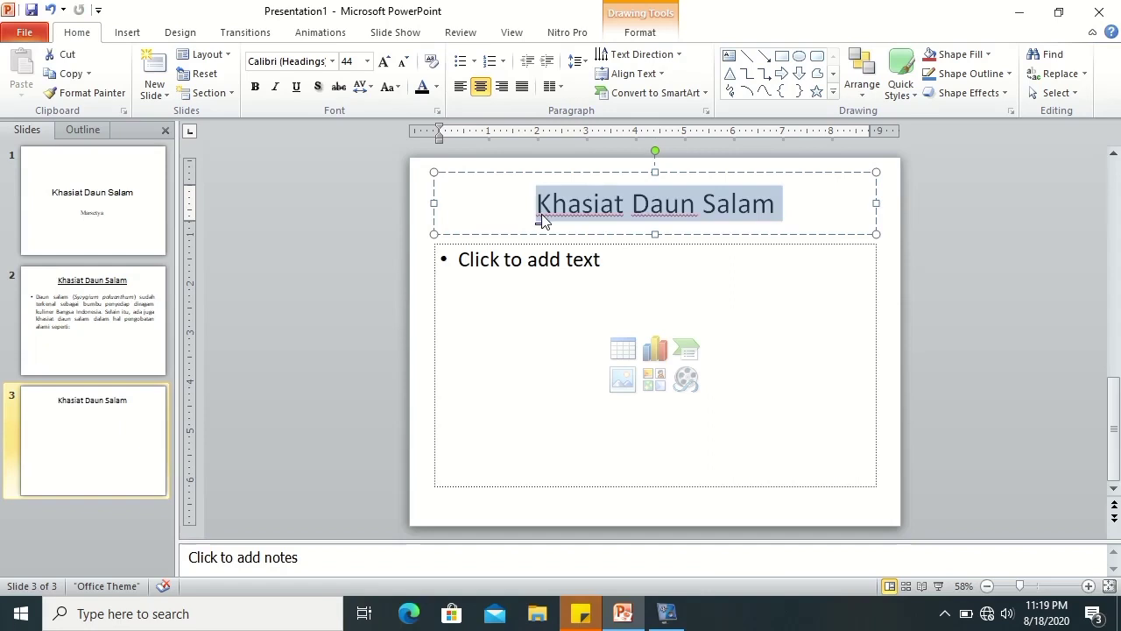
mouse_move(546, 231)
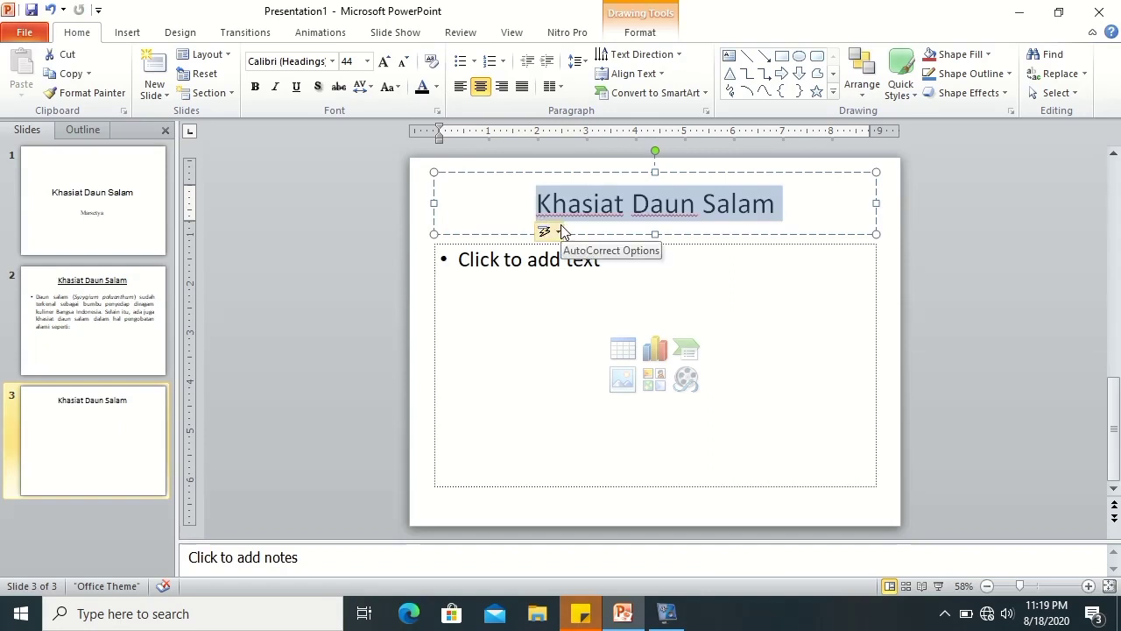
key(ctrl+u)
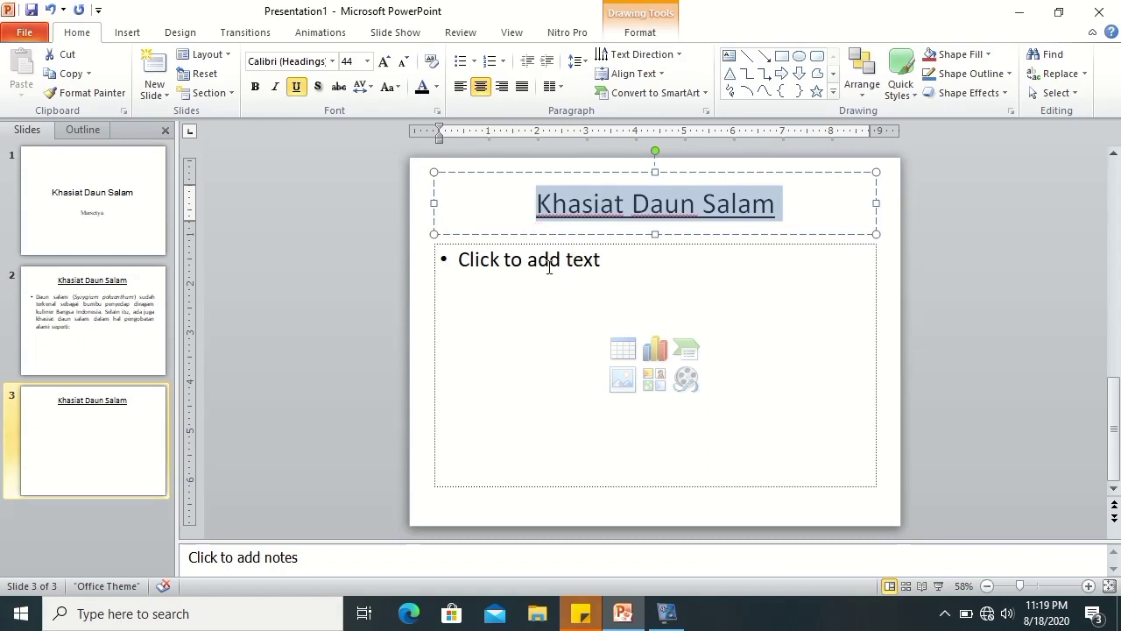
click(550, 267)
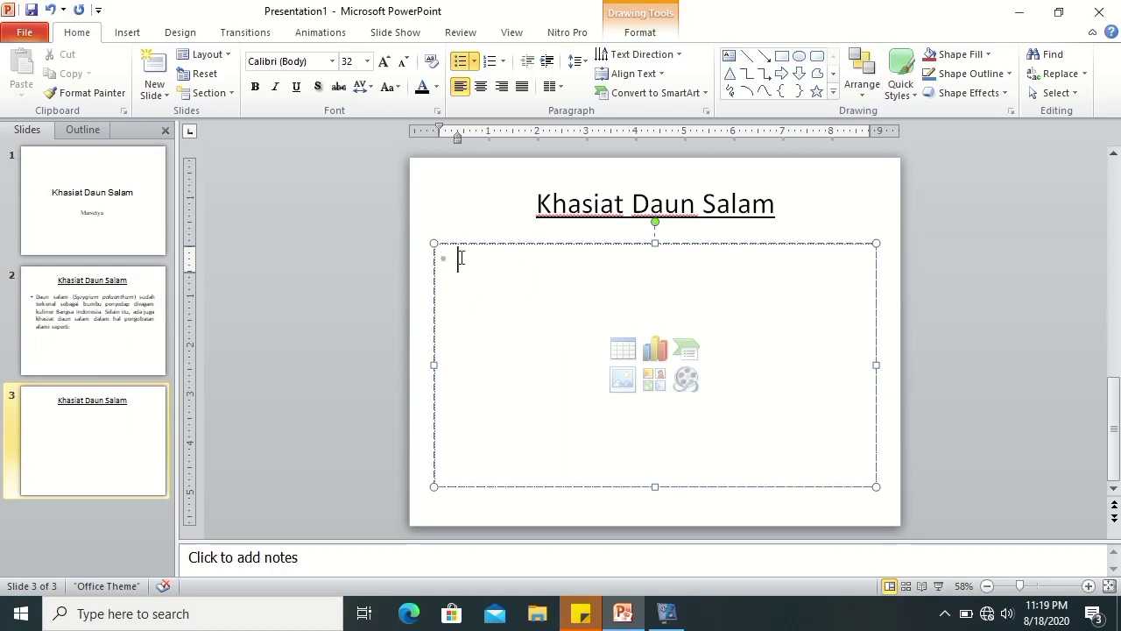
- Format the slide 3 body as an a. b. c. list with 'Diare' as item a
click(504, 61)
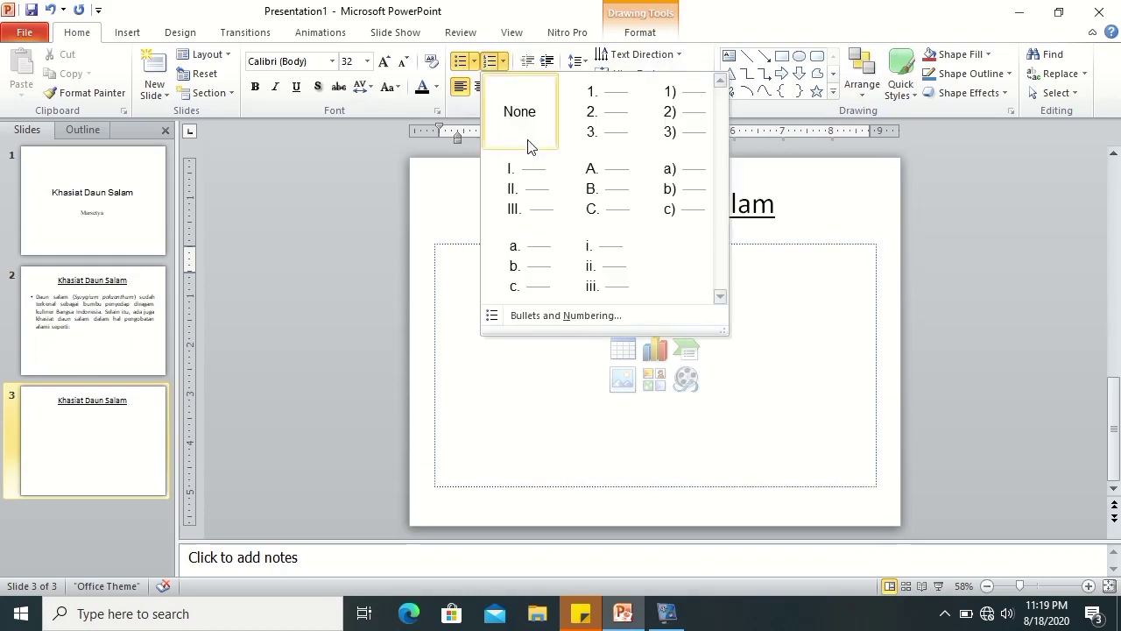
click(532, 245)
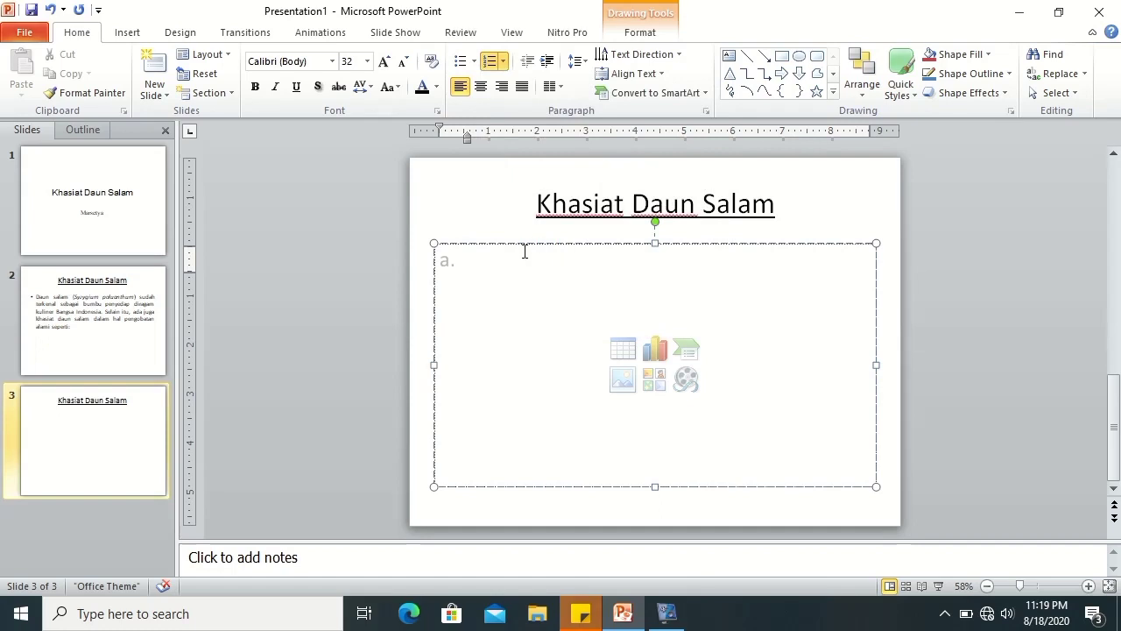
text(Diare)
key(Return)
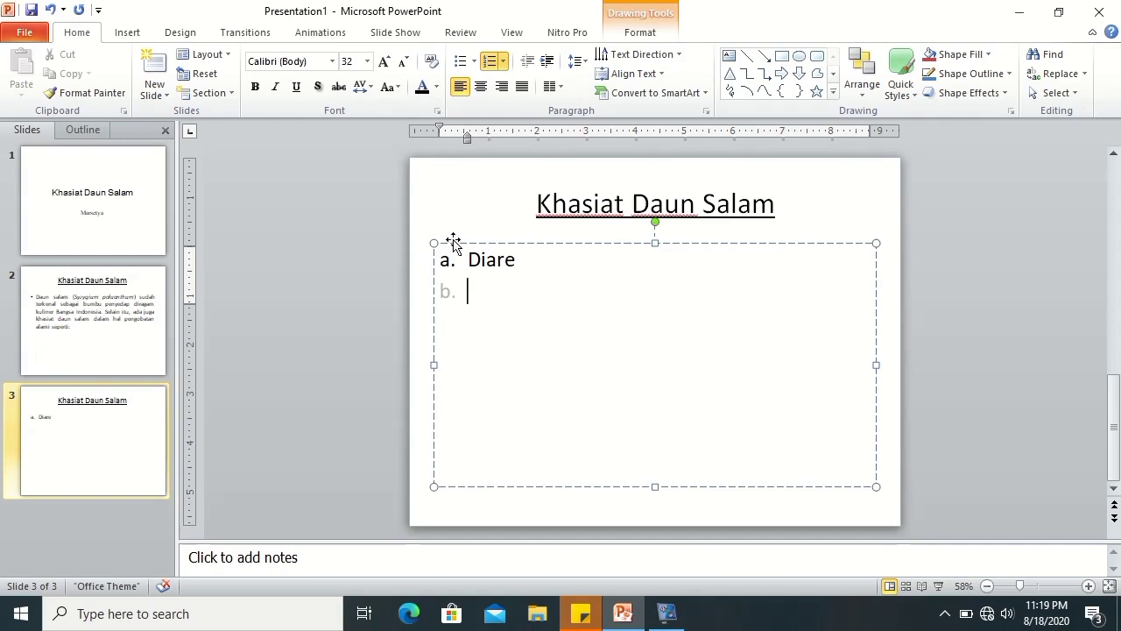
- Start an indented square-bullet sub-list on the line beneath Diare
click(474, 63)
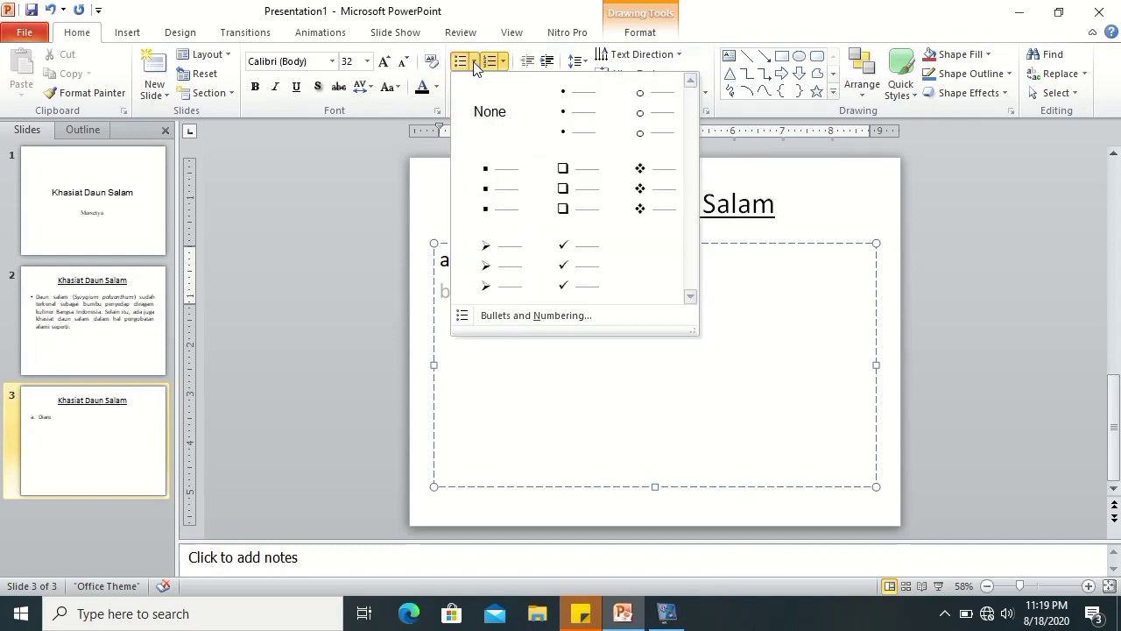
click(513, 193)
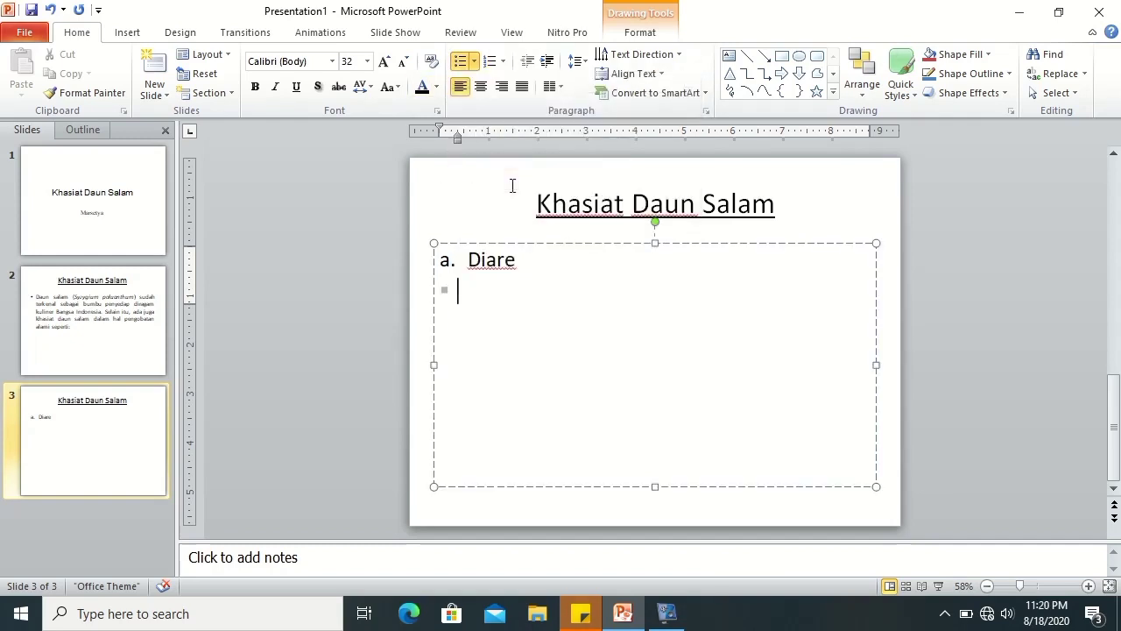
click(548, 61)
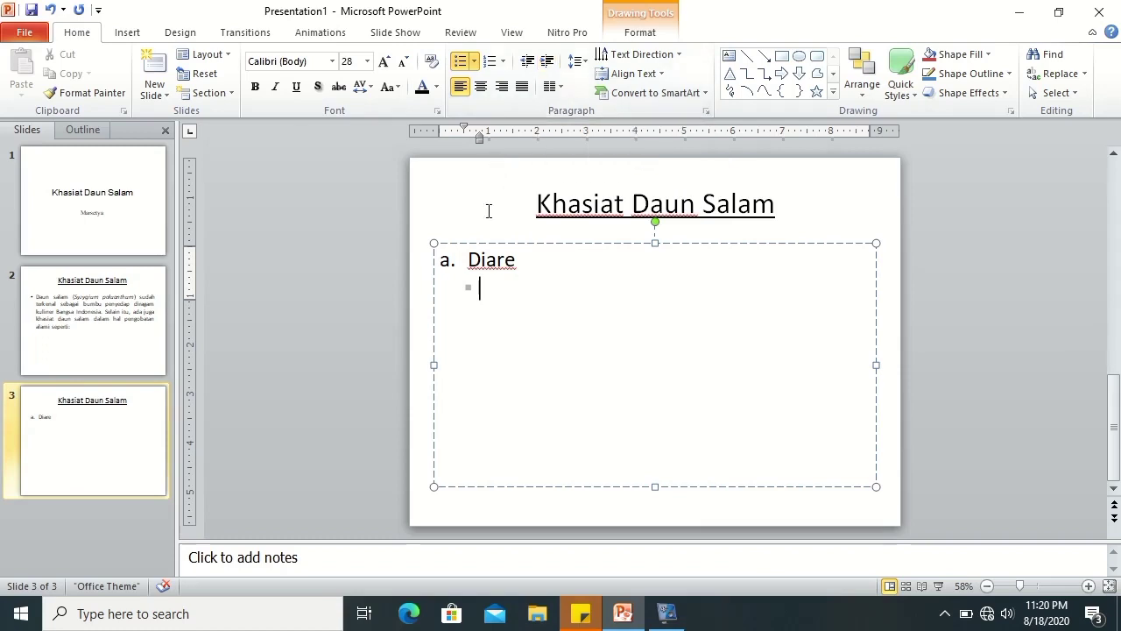
mouse_move(480, 138)
mouse_down()
mouse_move(470, 131)
mouse_move(491, 145)
mouse_move(471, 129)
mouse_up()
- Type the four Diare steps: wash 15 leaves, boil 15 minutes, add salt, strain and drink
text(cu)
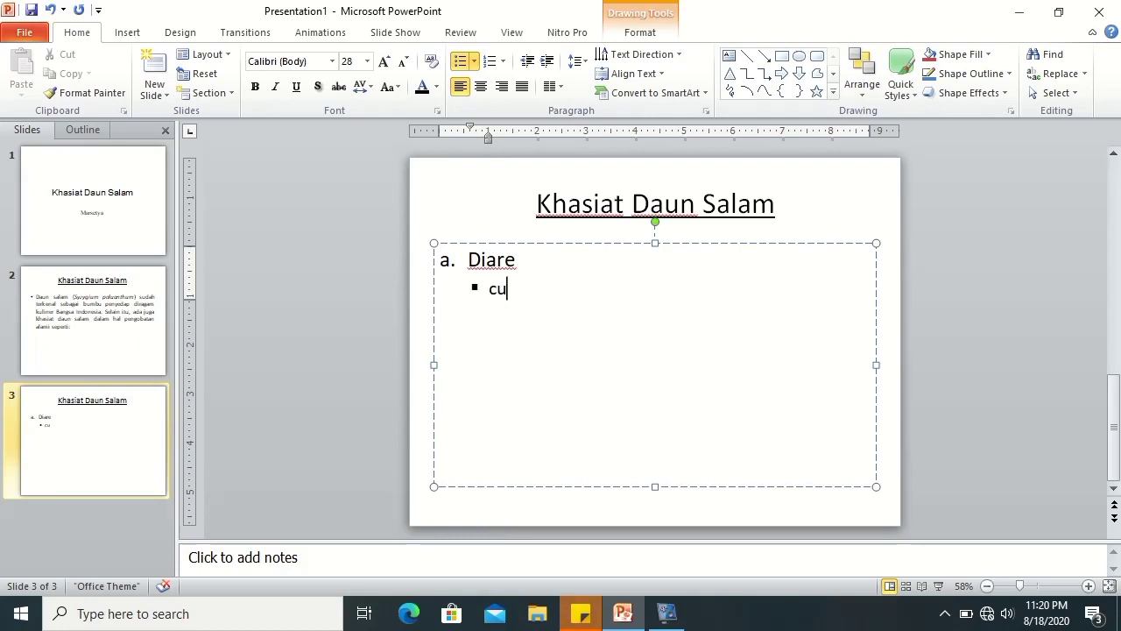
text(ci)
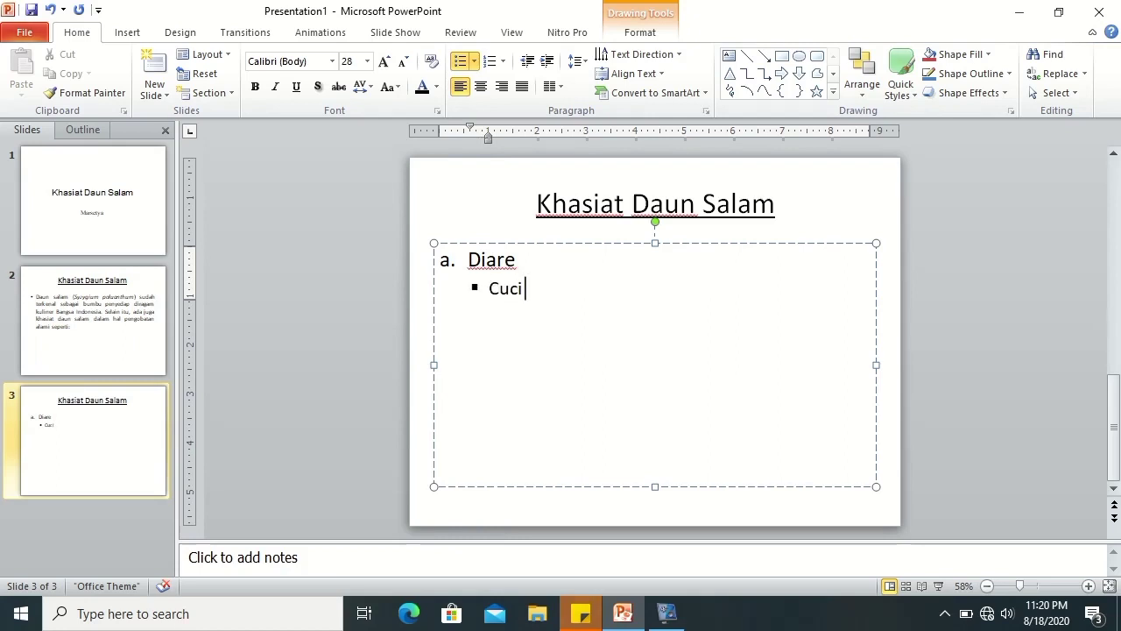
text( 15 lembar daun salam)
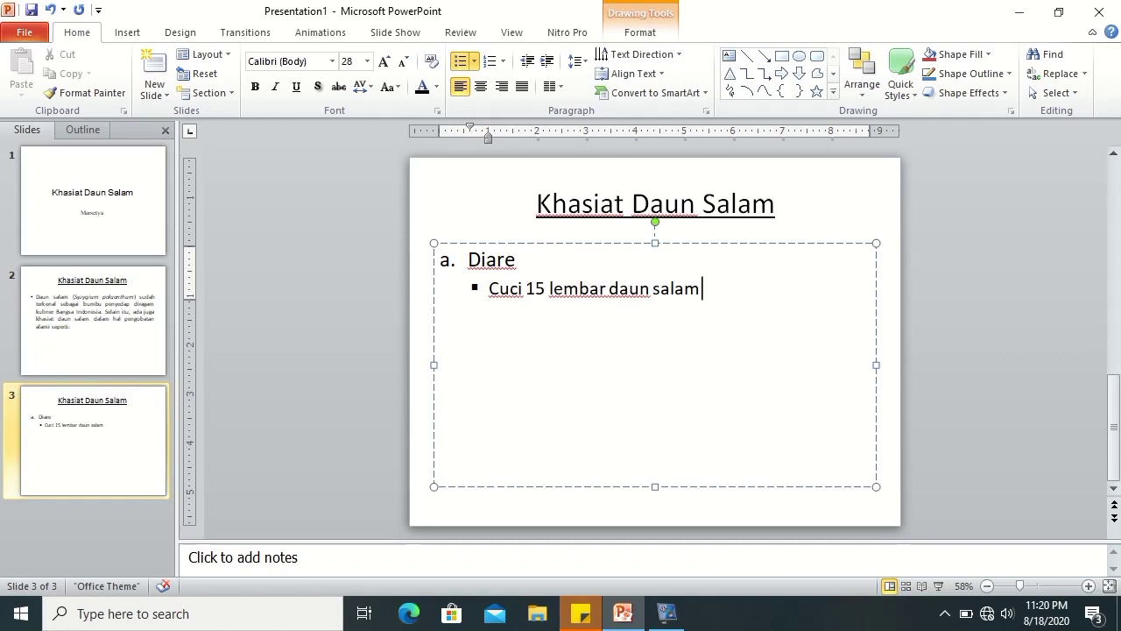
text( segar.)
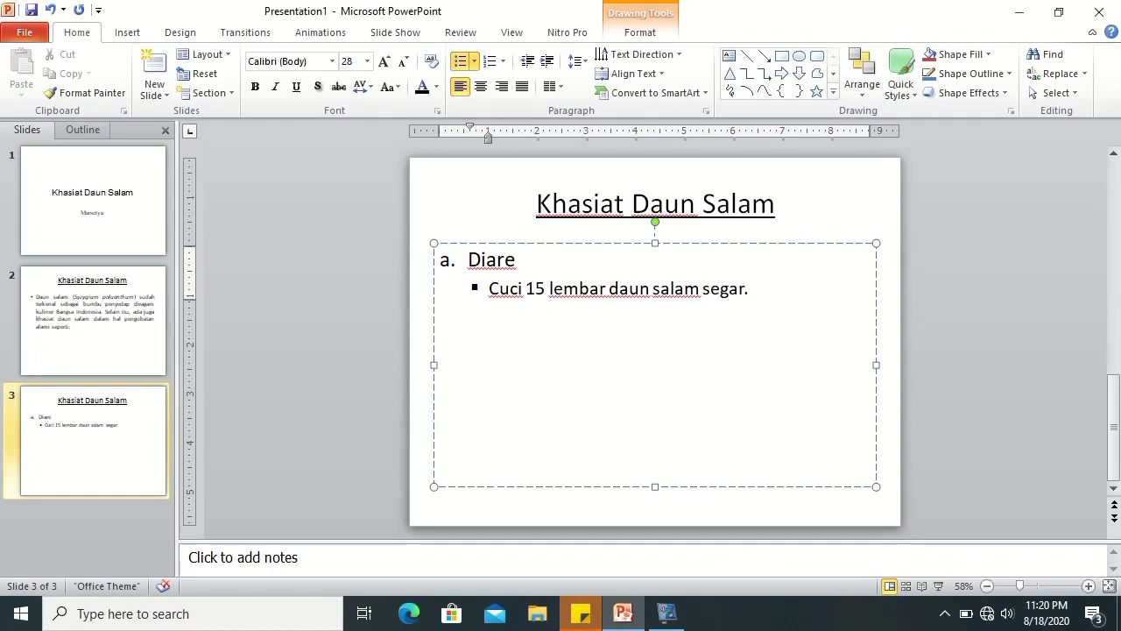
key(Return)
text(rebus dalam dua)
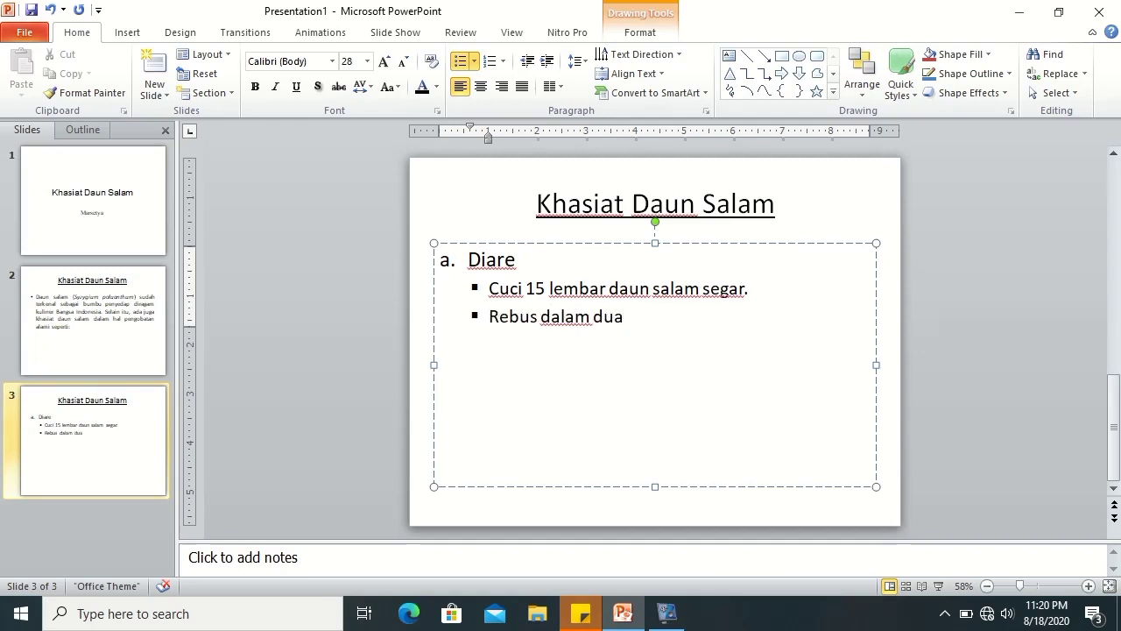
text( gelas)
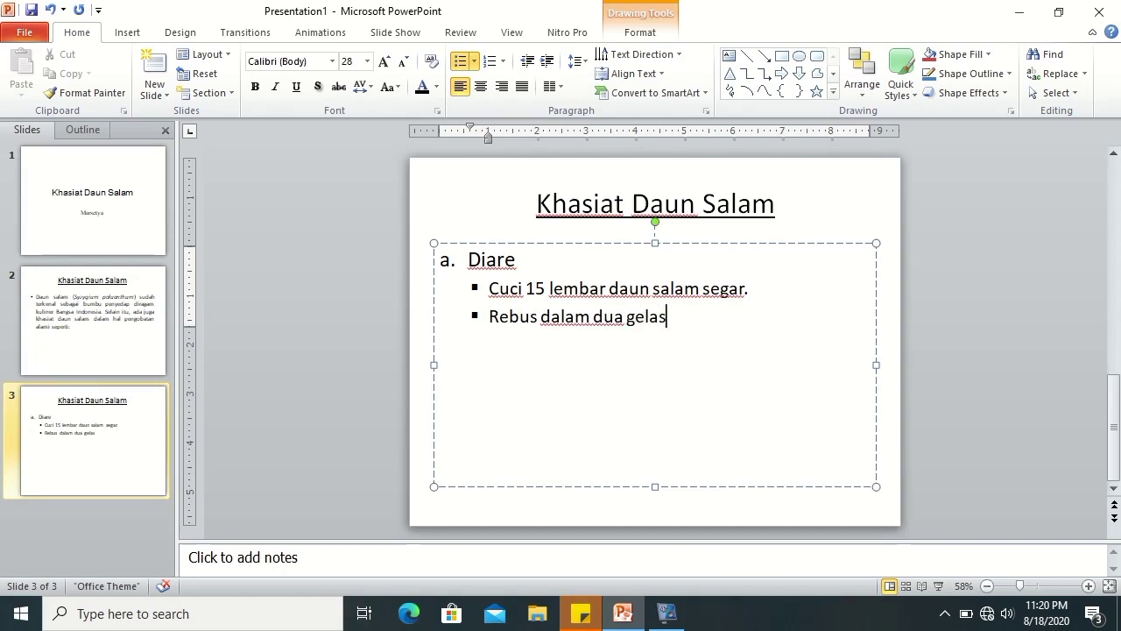
text( air sampai mendidih selama)
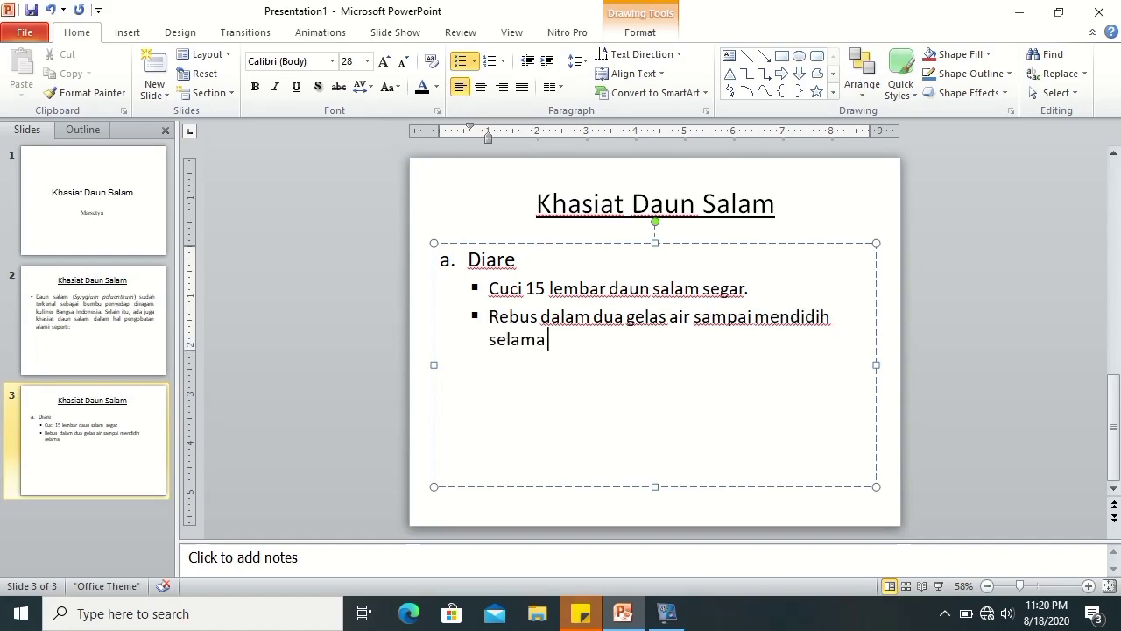
text( 15menit.)
key(Return)
text(tambahkan sedikit garam.)
key(Return)
text(setela  dingin, saring dan )
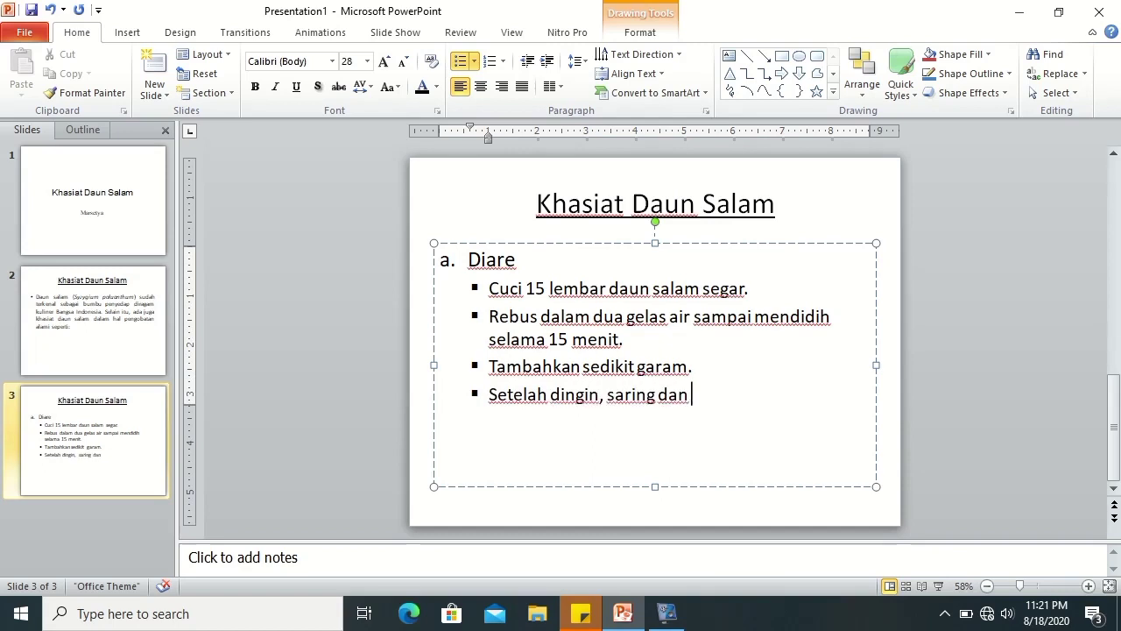
text(air saringannya dim)
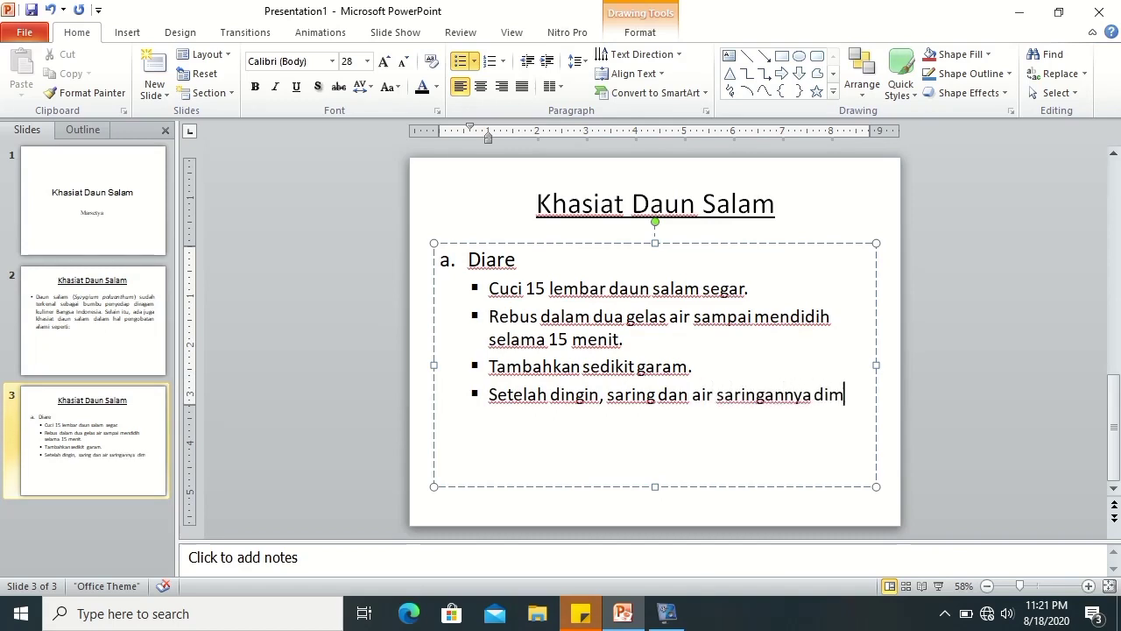
text(inu)
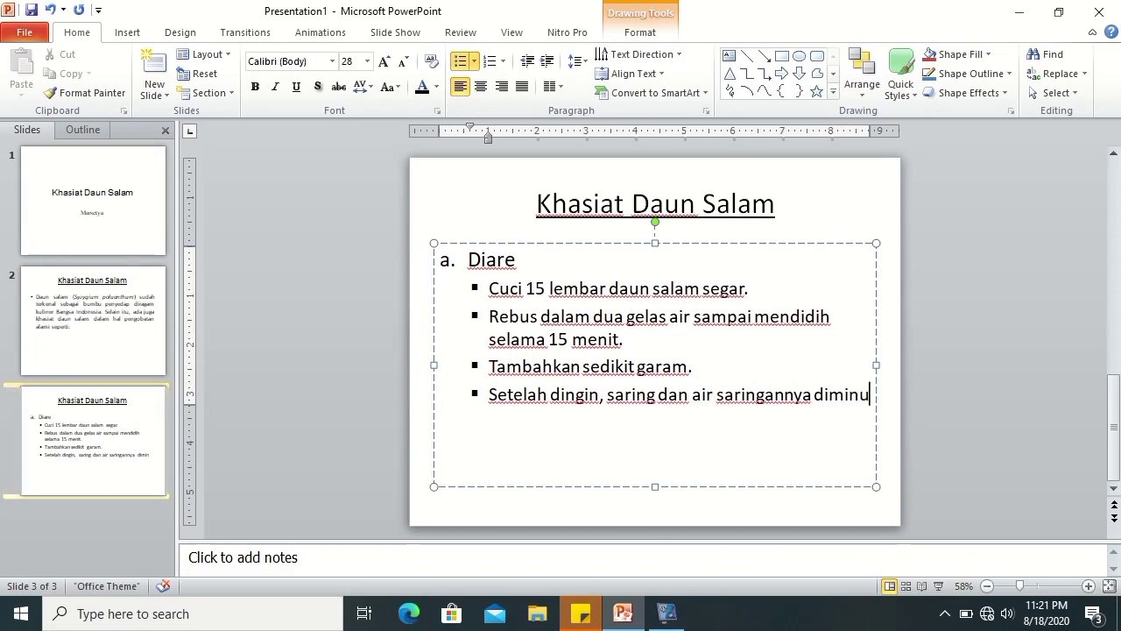
text(m sekaligus.)
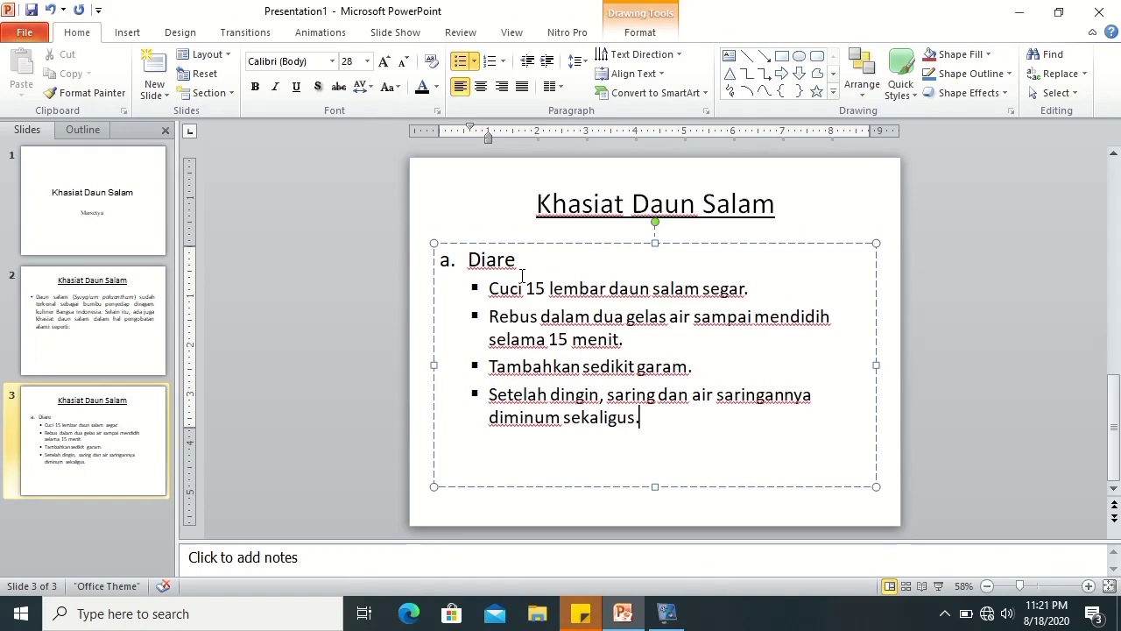
- Justify all slide 3 body text and make the word 'Diare' bold
key(ctrl+a)
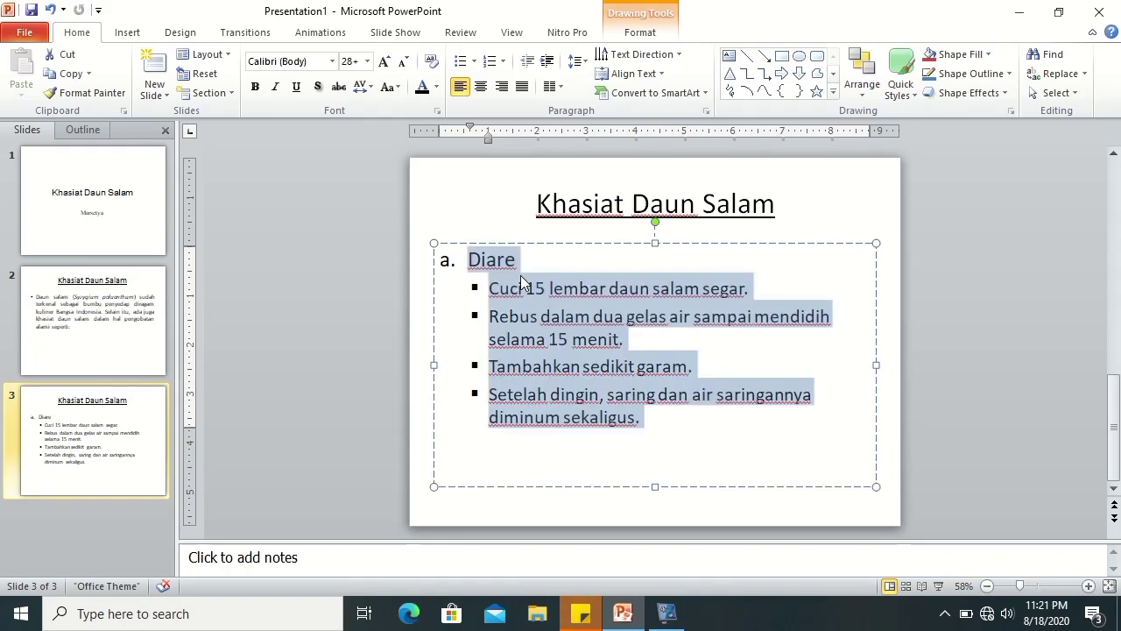
key(ctrl+j)
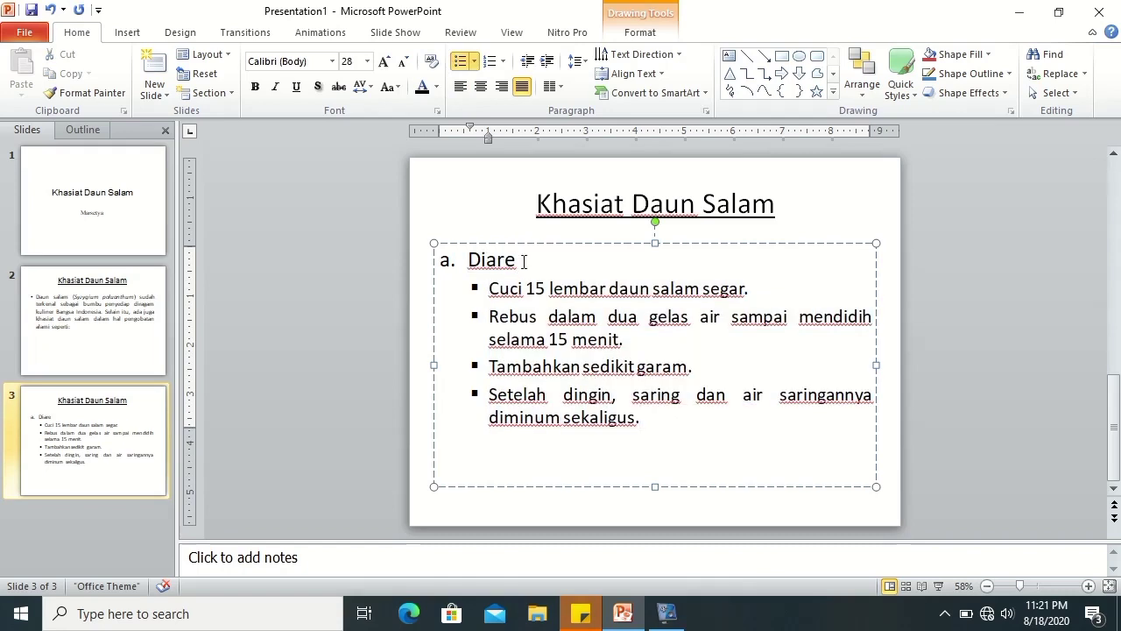
drag(523, 261, 464, 259)
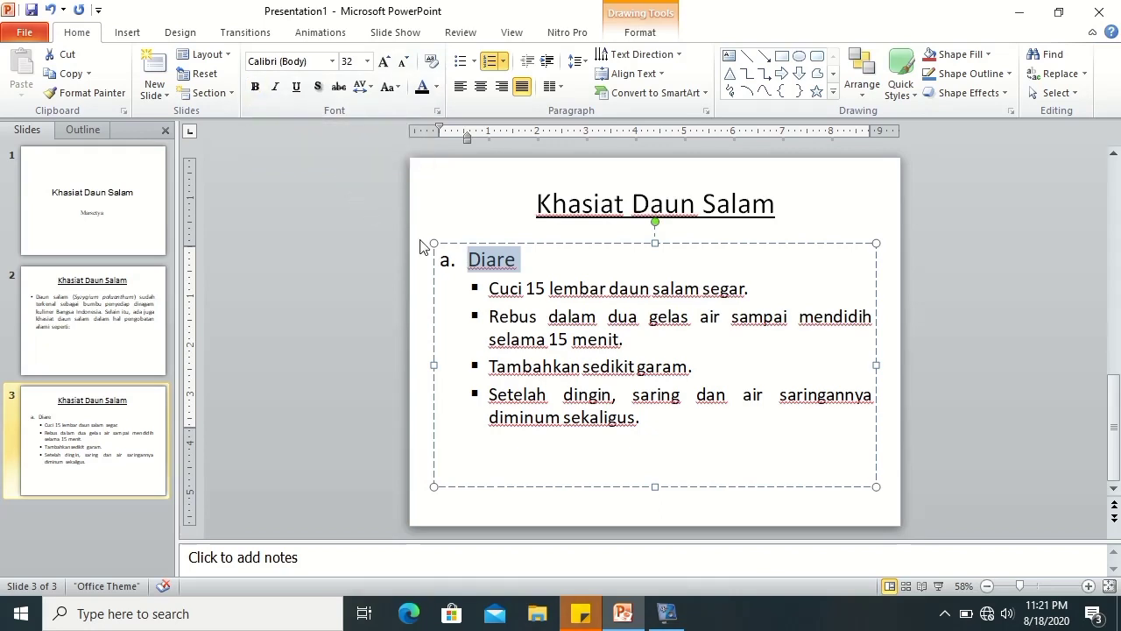
key(ctrl+b)
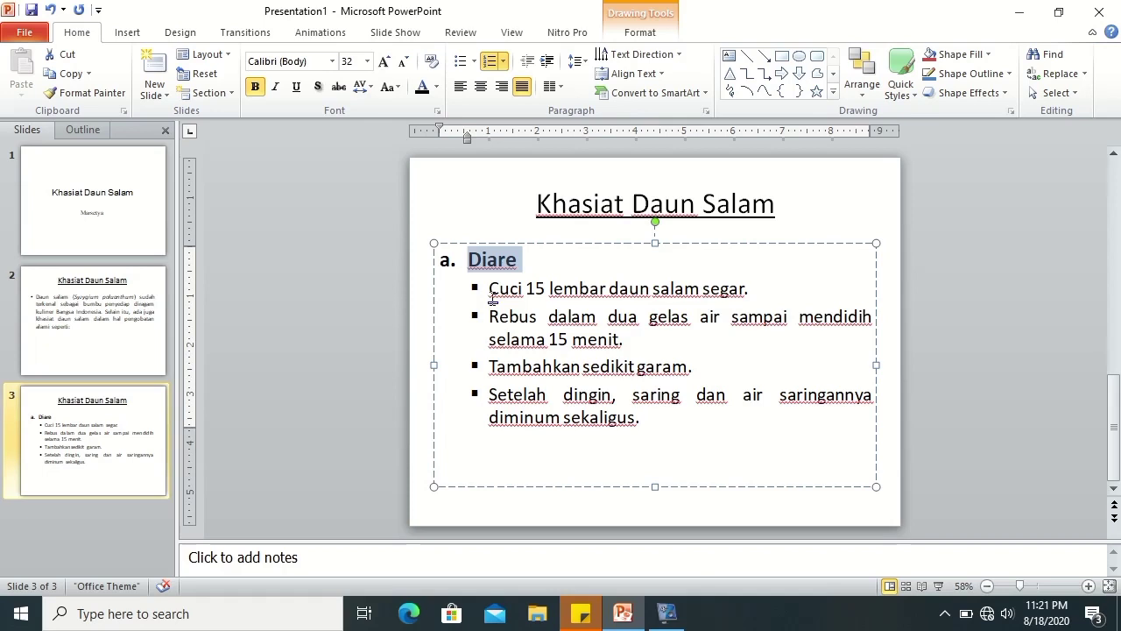
mouse_move(493, 379)
click(497, 340)
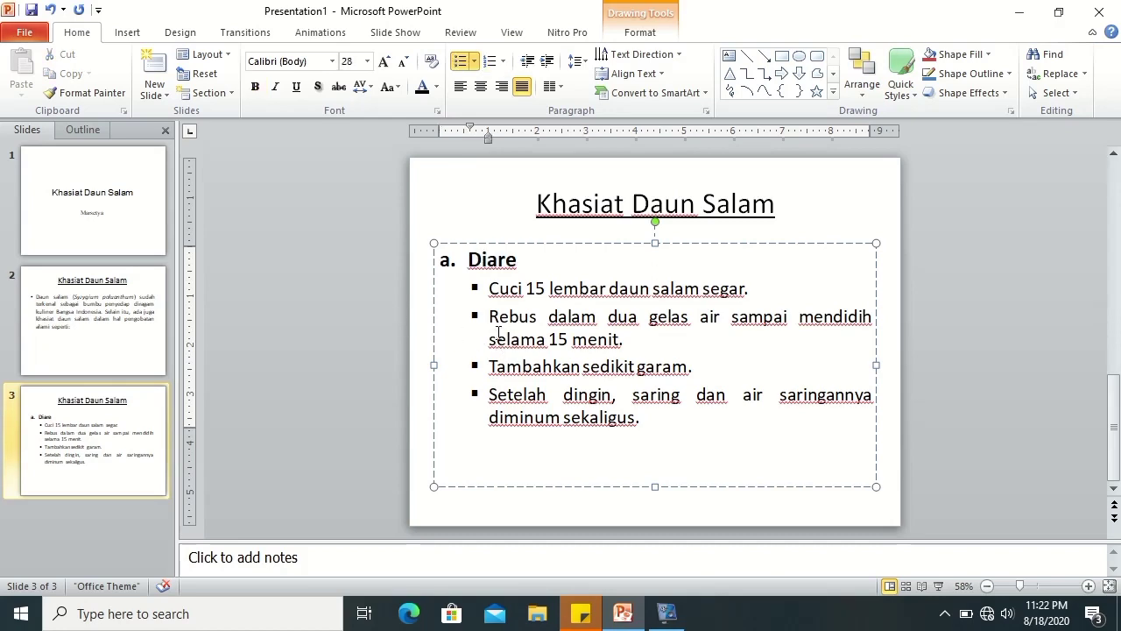
- Set all of slide 3's body text to Courier New at 31 pt
key(ctrl+a)
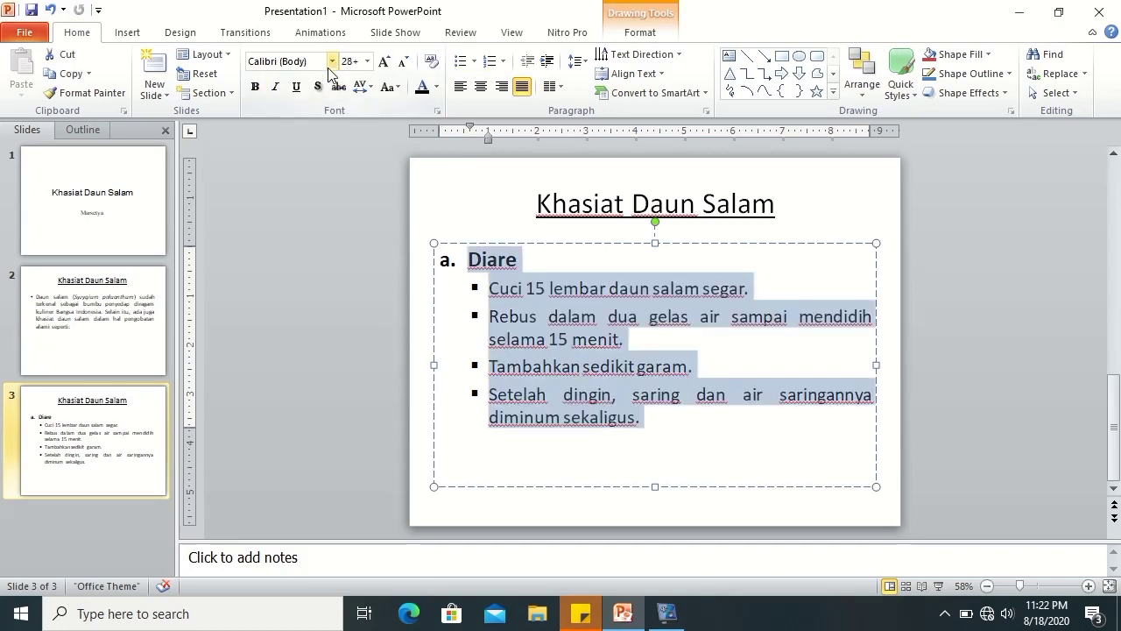
click(319, 60)
text(Coy)
key(BackSpace)
text(urier New)
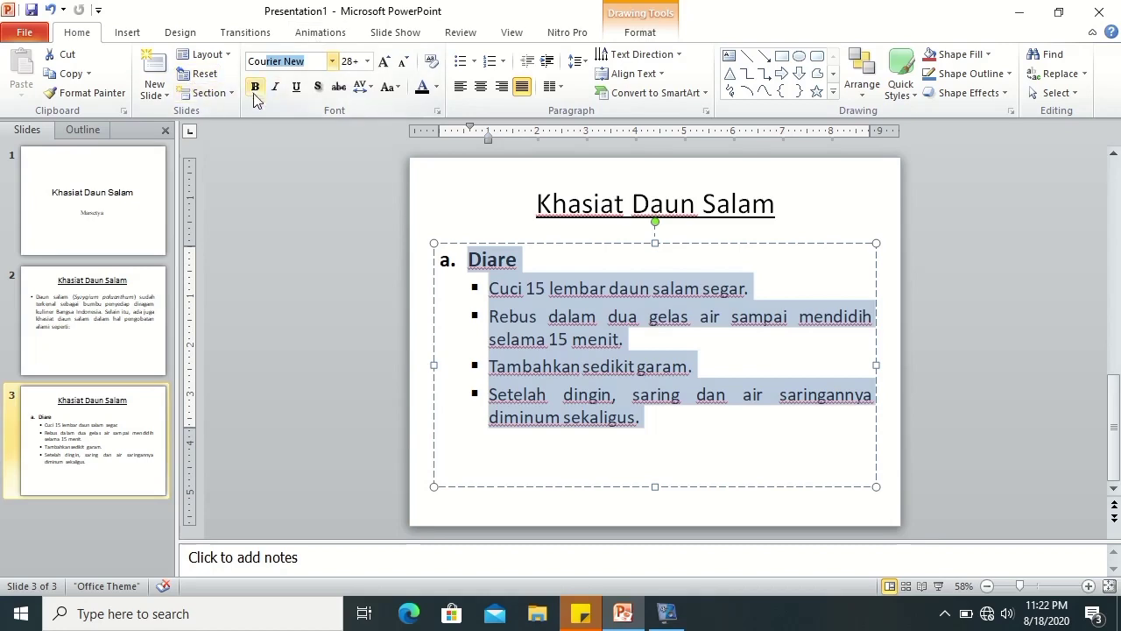
key(Return)
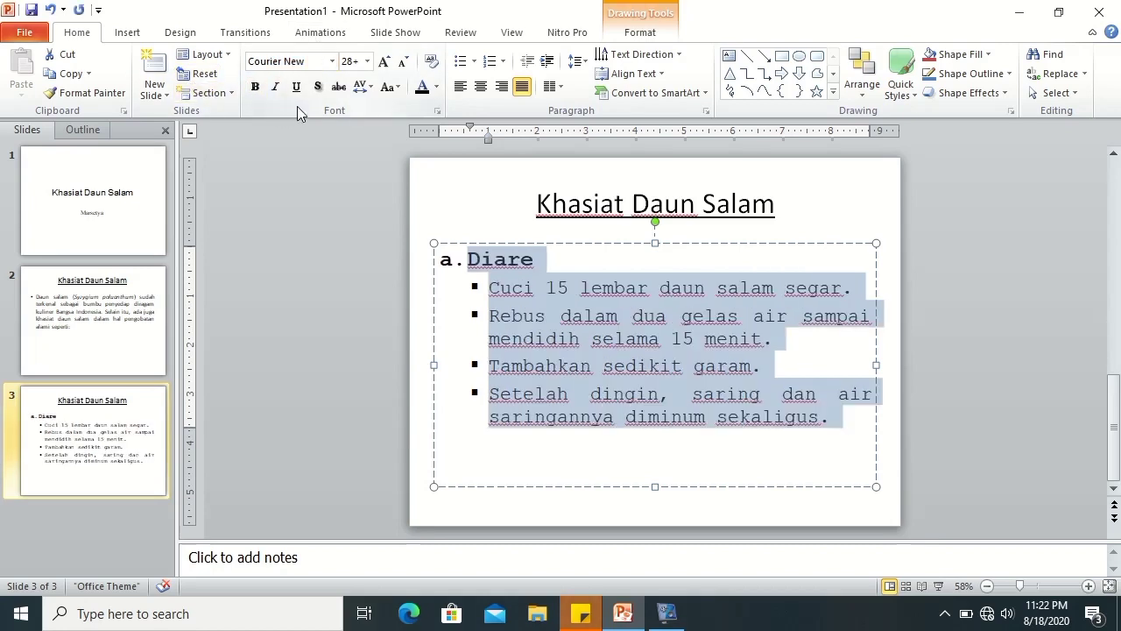
click(368, 61)
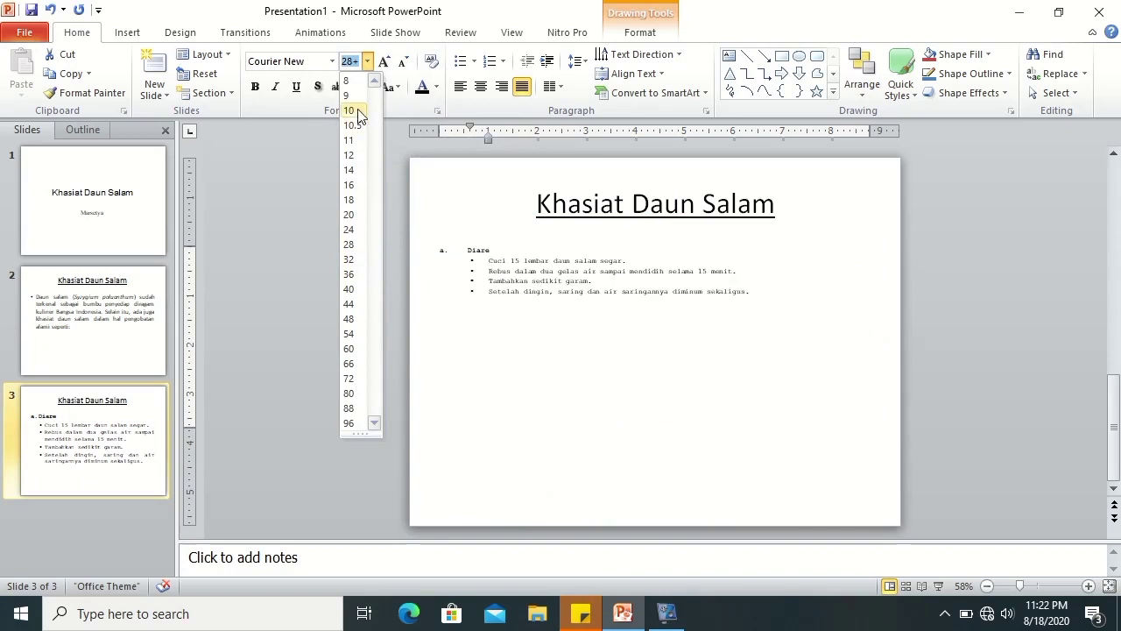
click(361, 62)
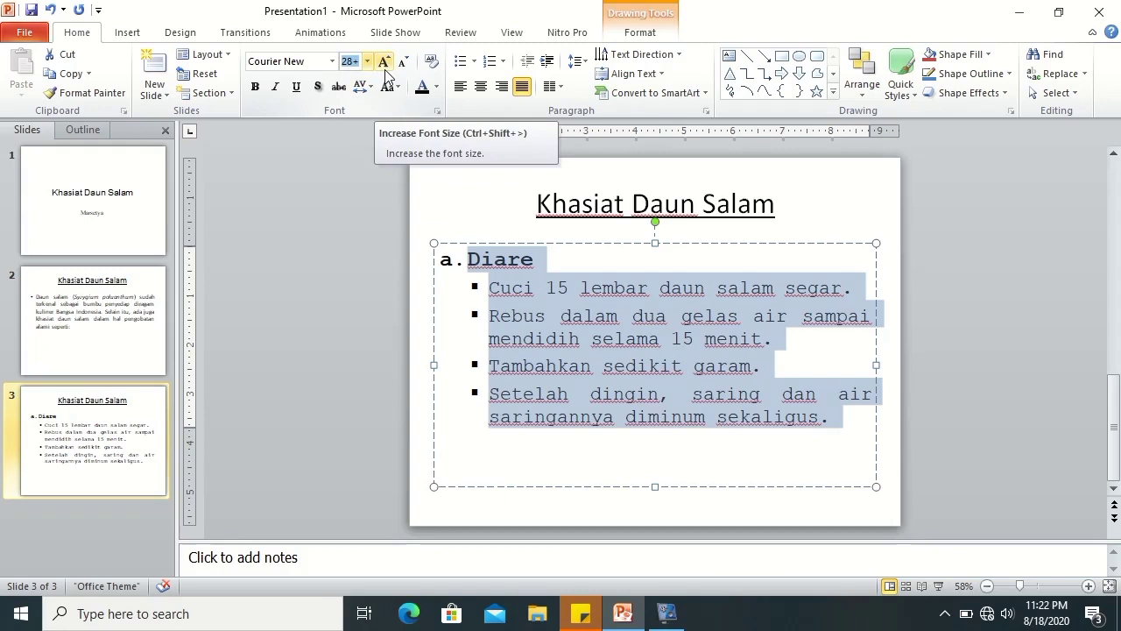
click(384, 68)
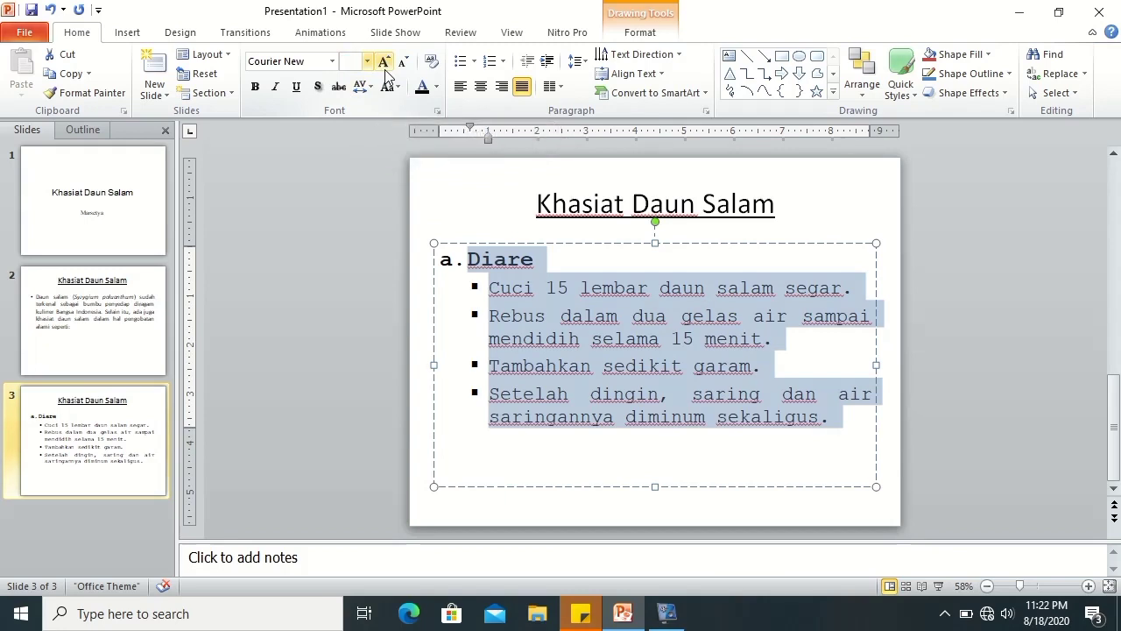
text(31)
key(Return)
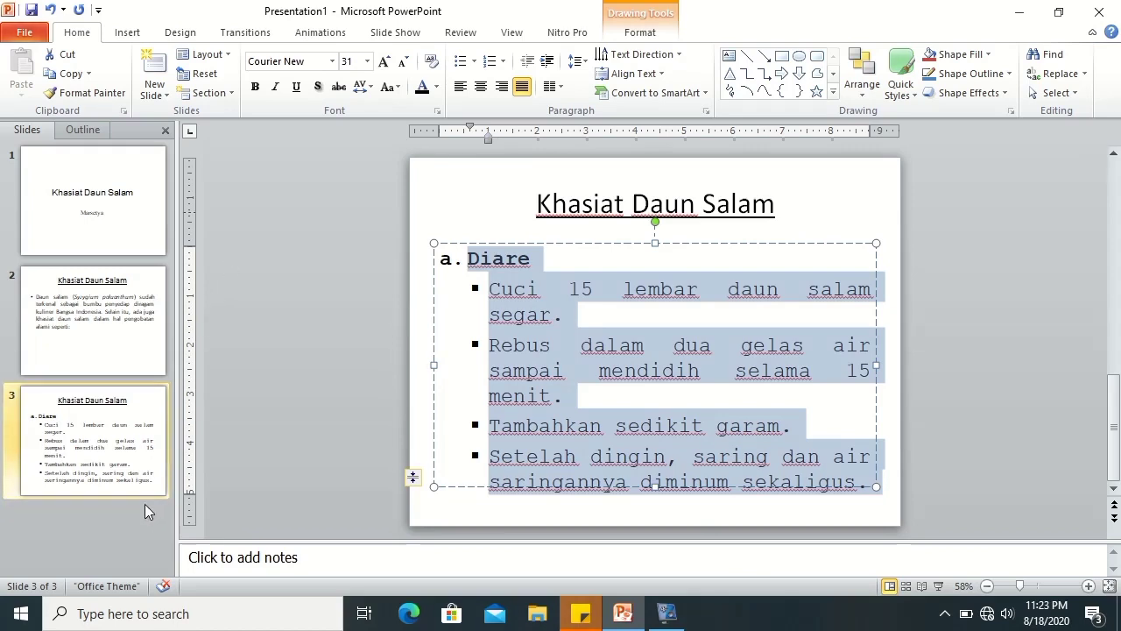
click(115, 532)
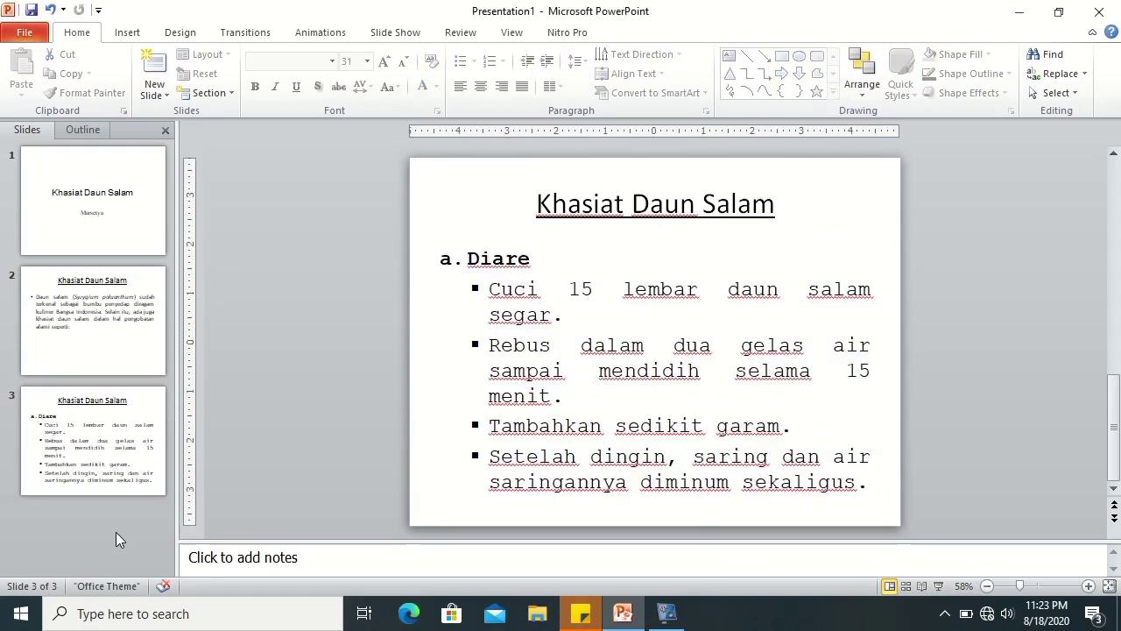
- Insert a new slide after slide 3 and title it 'Khasiat Daun Salam'
right_click(116, 531)
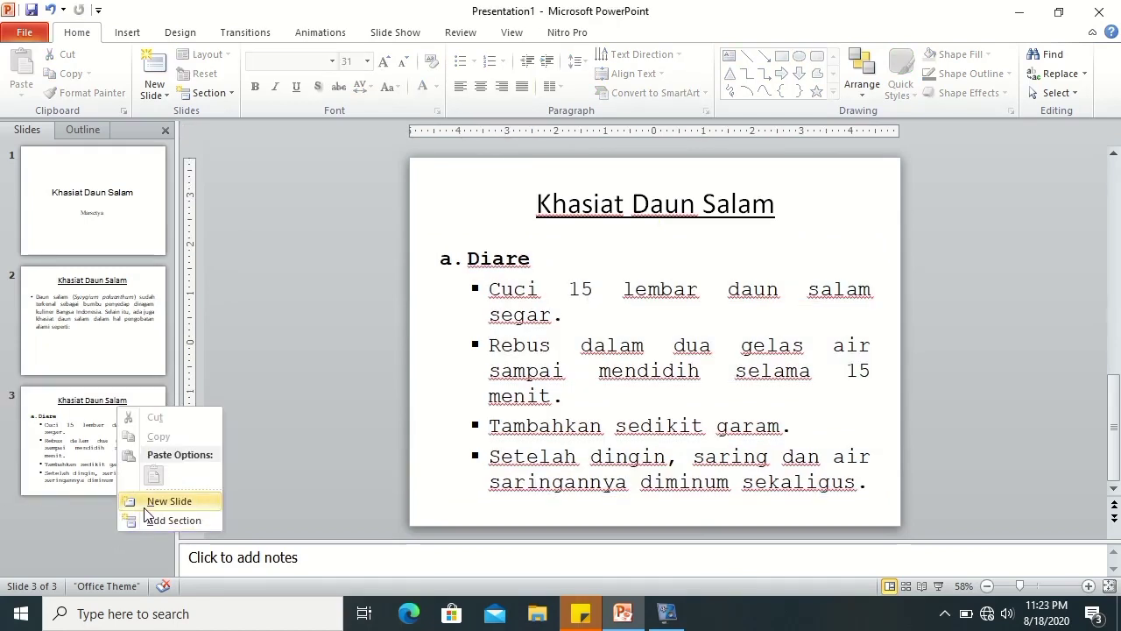
click(145, 502)
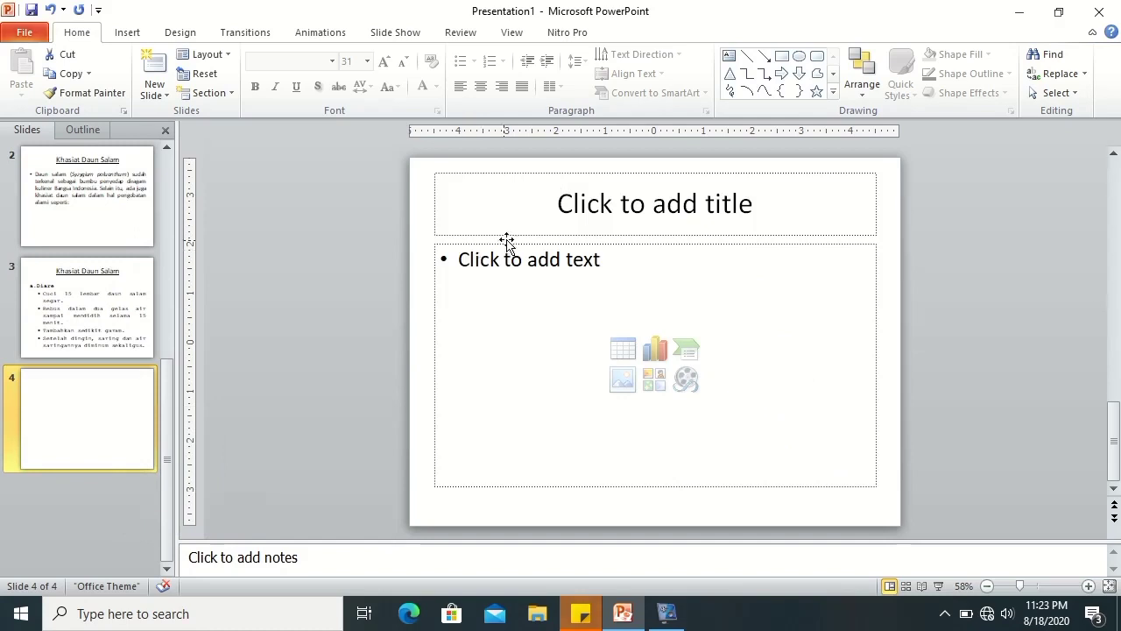
click(545, 232)
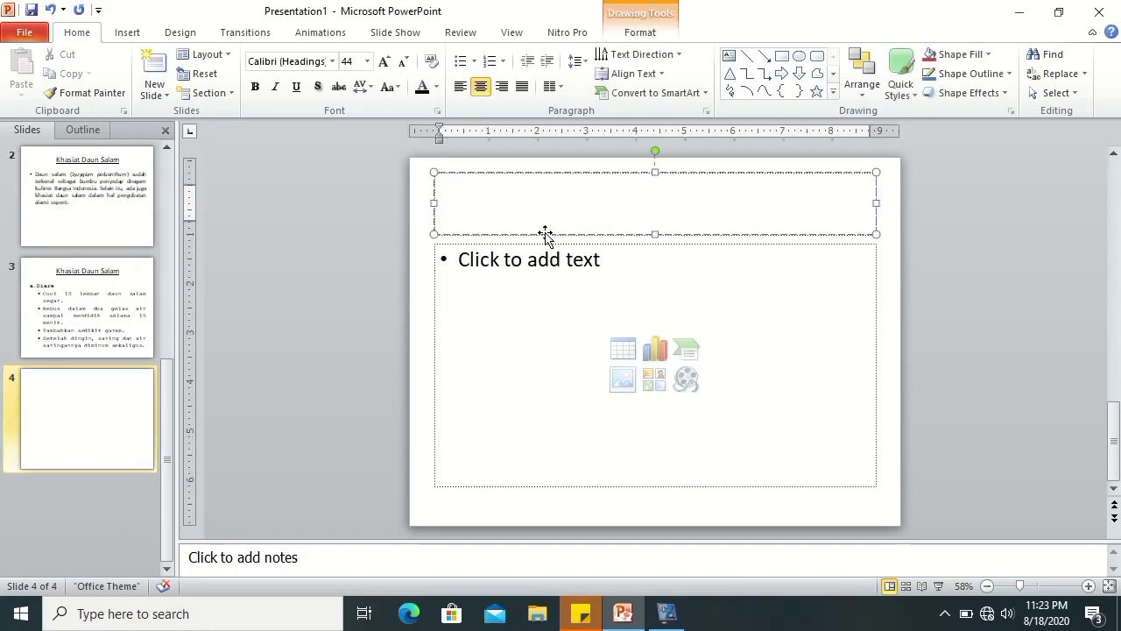
text(Khasiat Daun Salam)
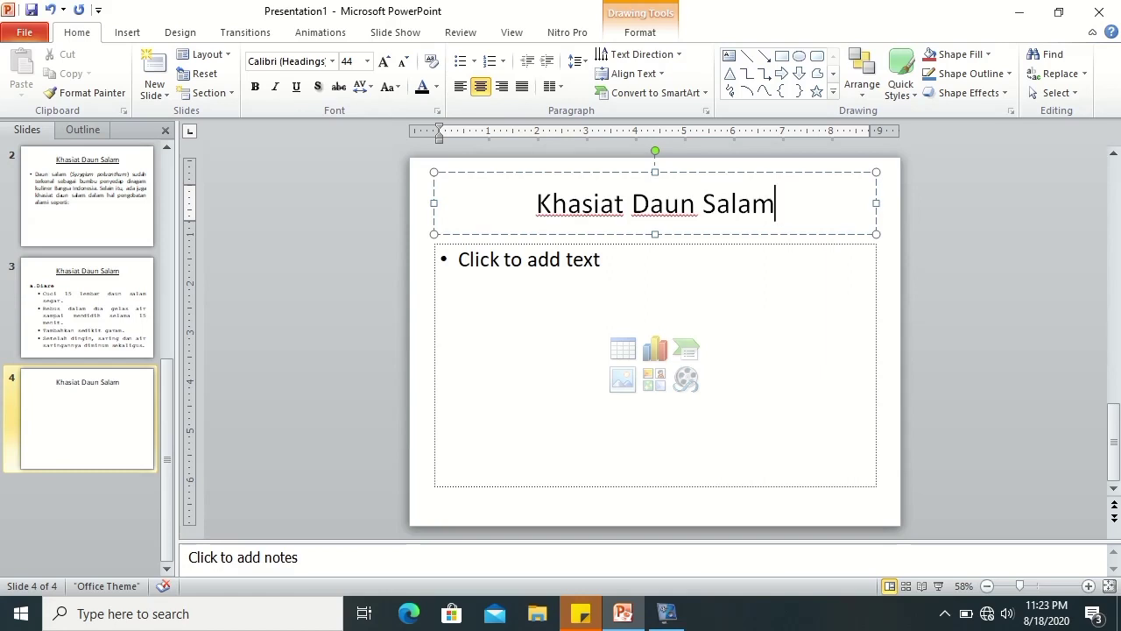
- Apply a. b. c. lettering to slide 4's body, comparing with slide 3's Diare list
click(541, 289)
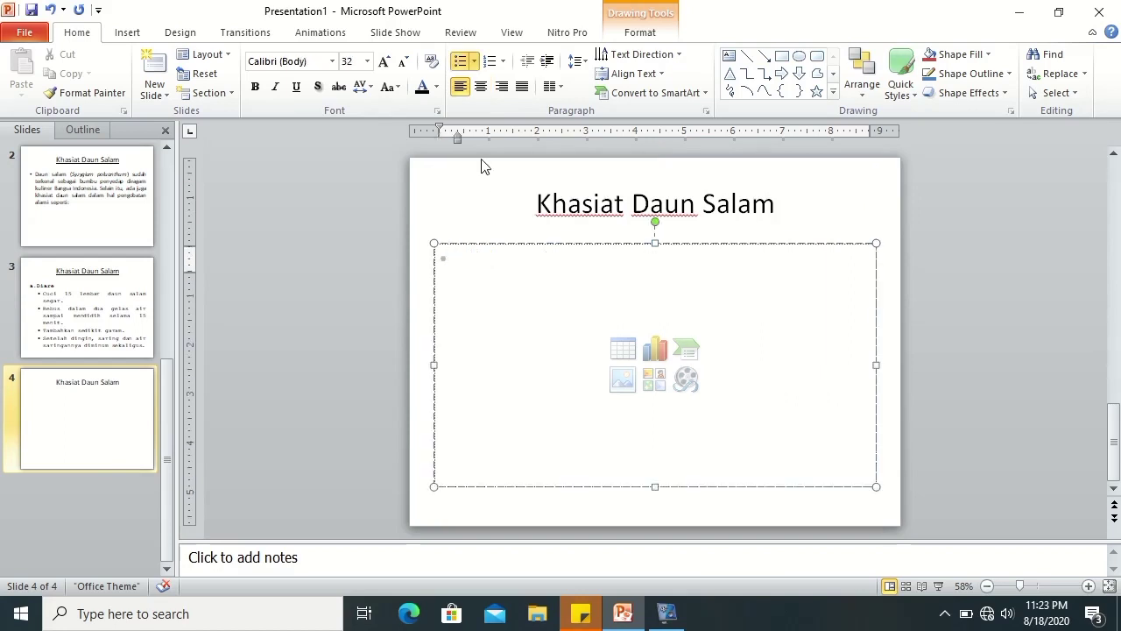
click(503, 63)
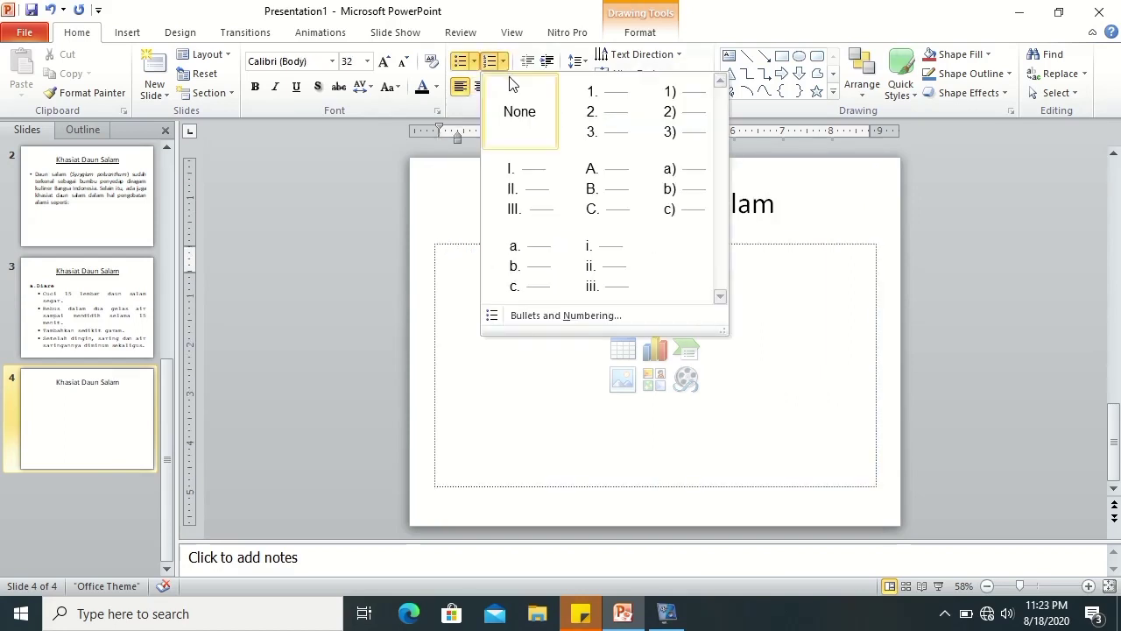
click(536, 251)
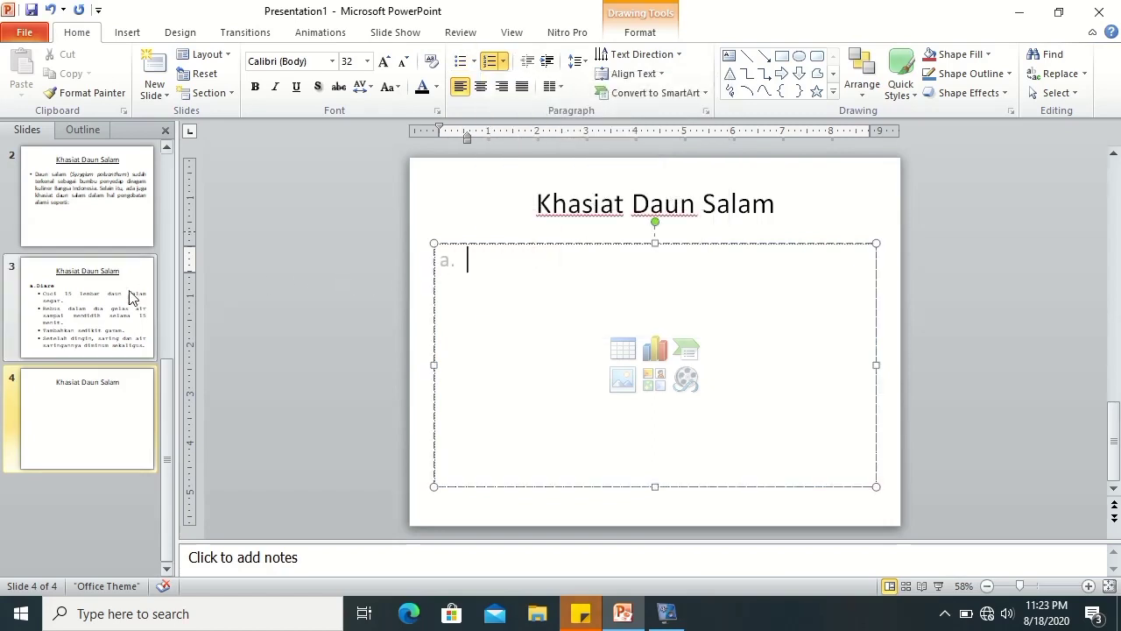
click(105, 324)
click(114, 408)
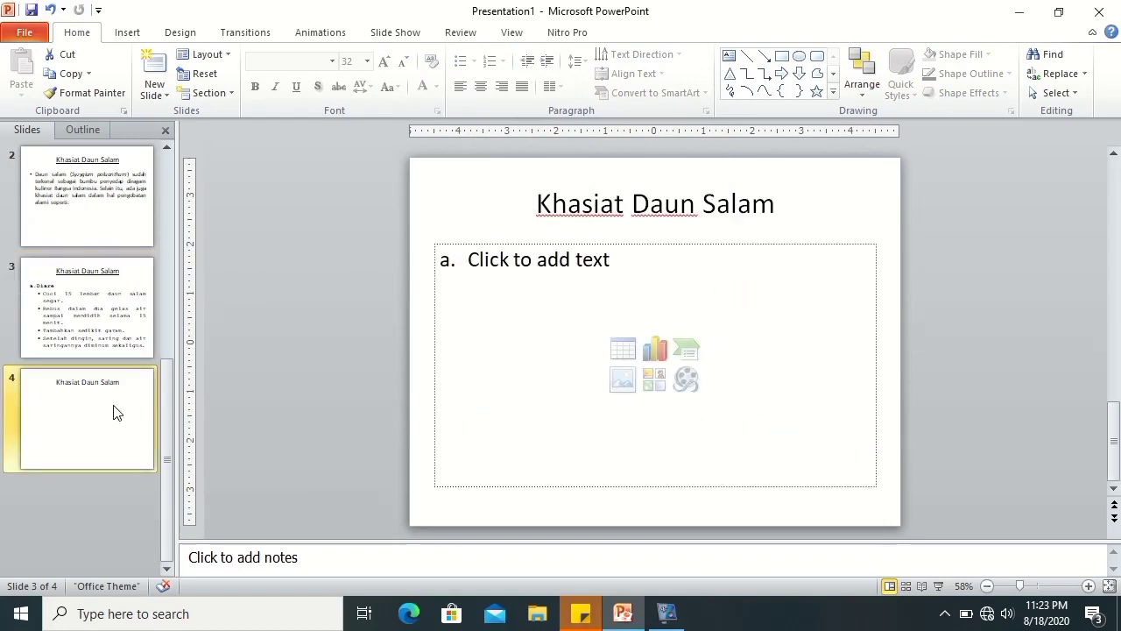
- Set the lettered list's start value to 2 so it begins at b
click(521, 274)
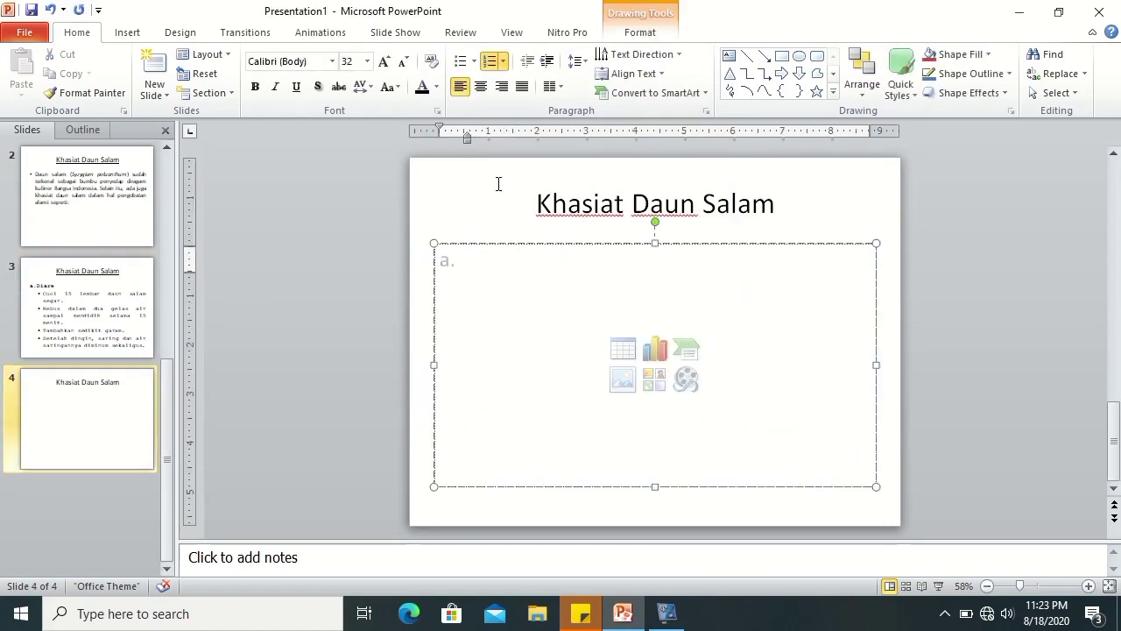
click(504, 63)
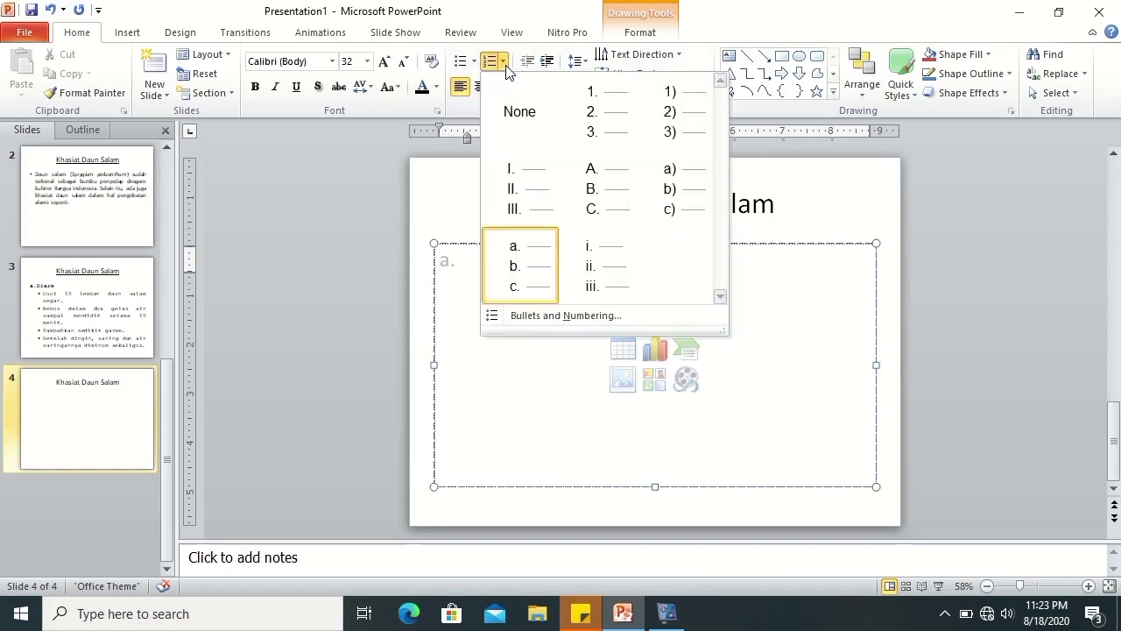
click(570, 317)
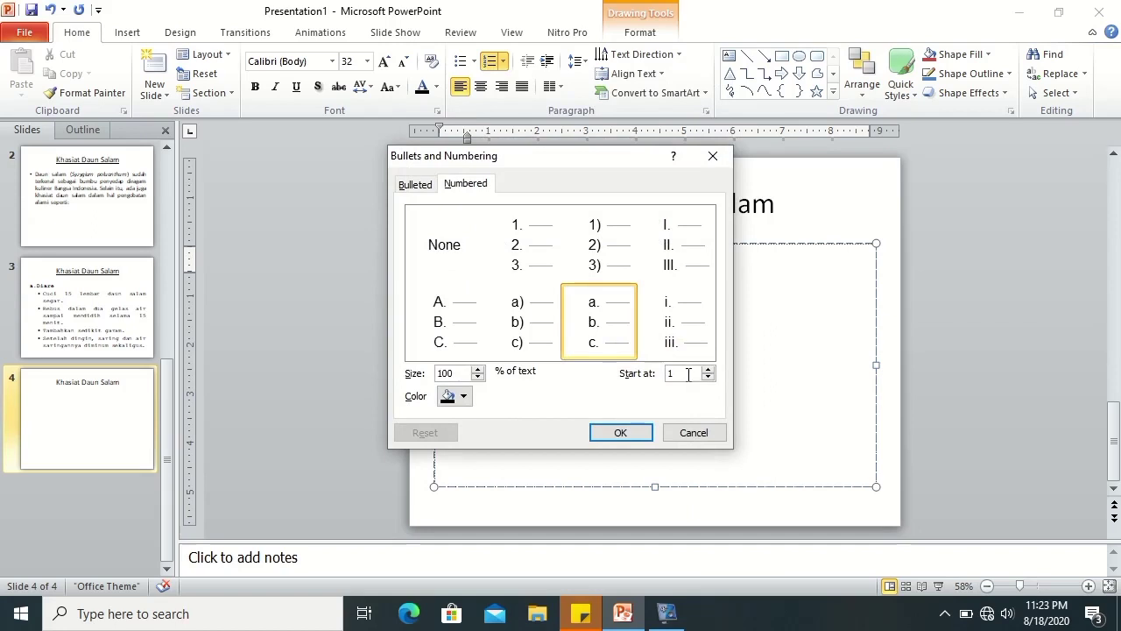
double_click(679, 373)
text(2)
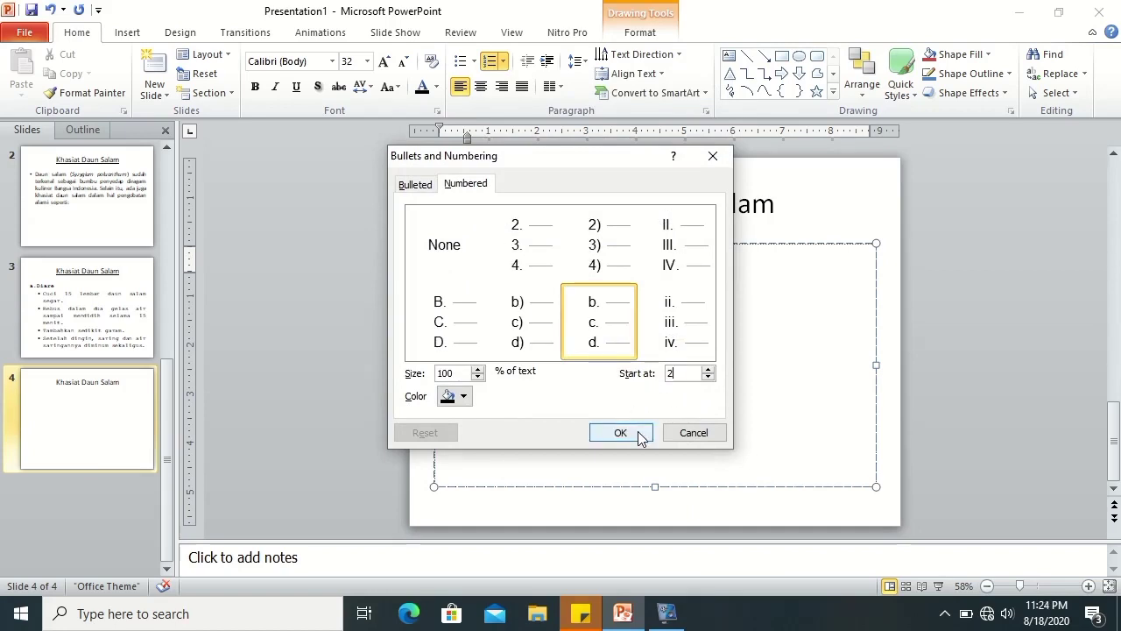
click(620, 432)
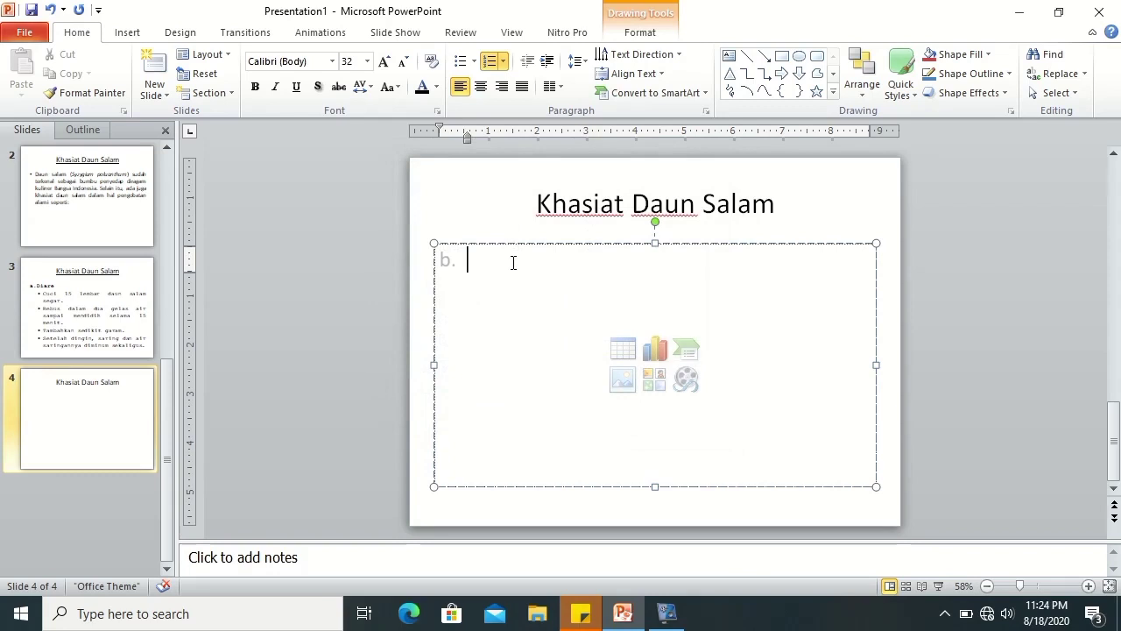
- Type 'Kencing manis' as item b. and start the next line
text(kencing )
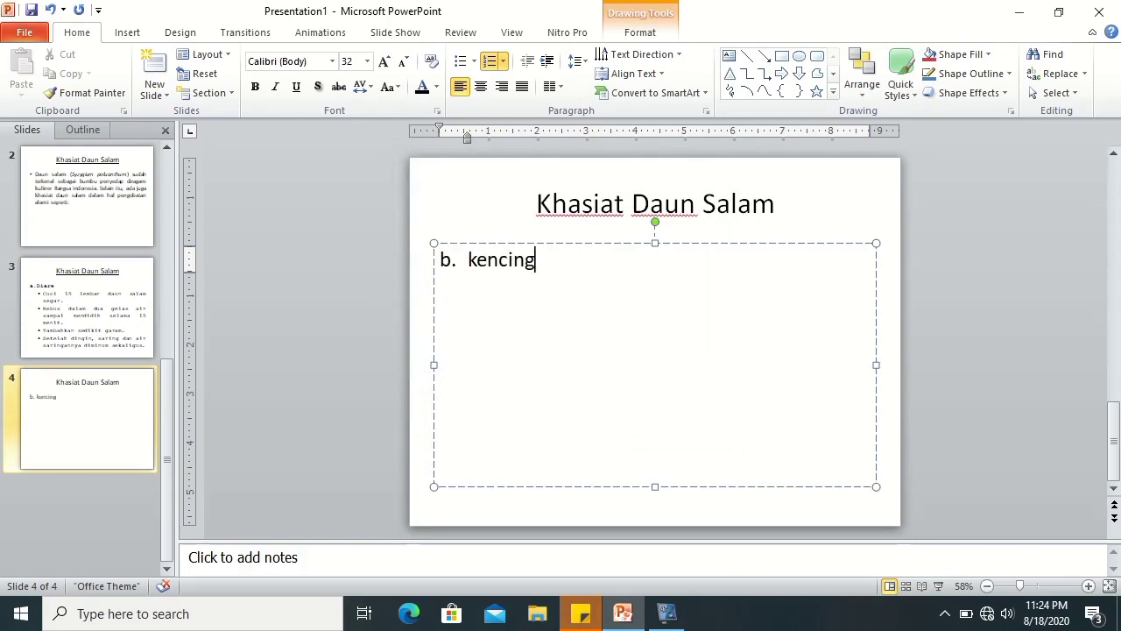
text(manis)
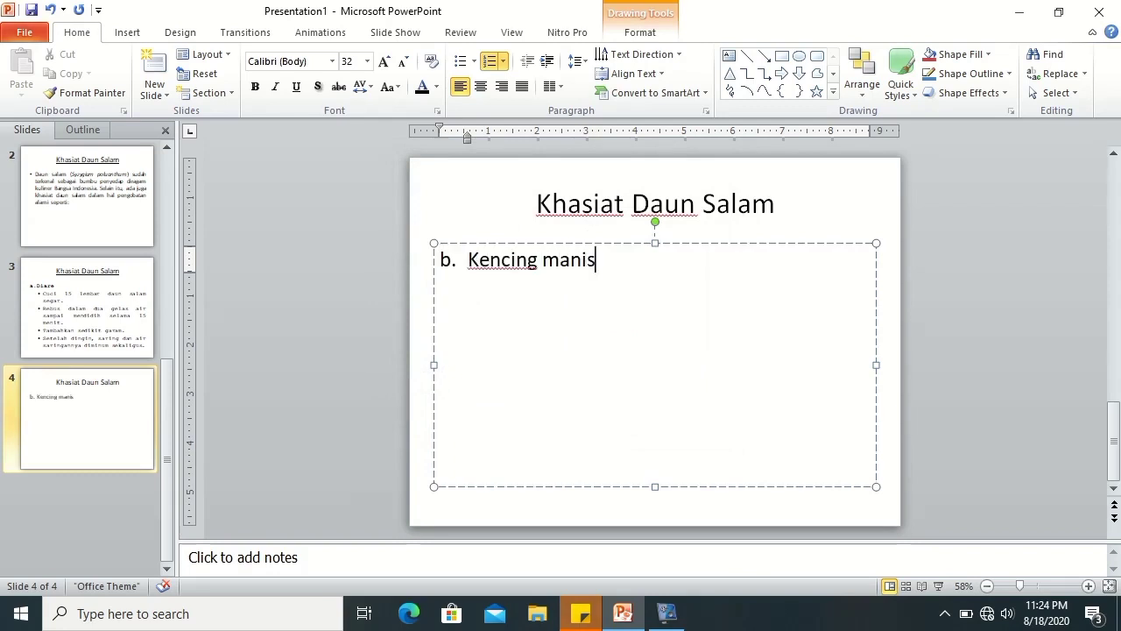
key(Return)
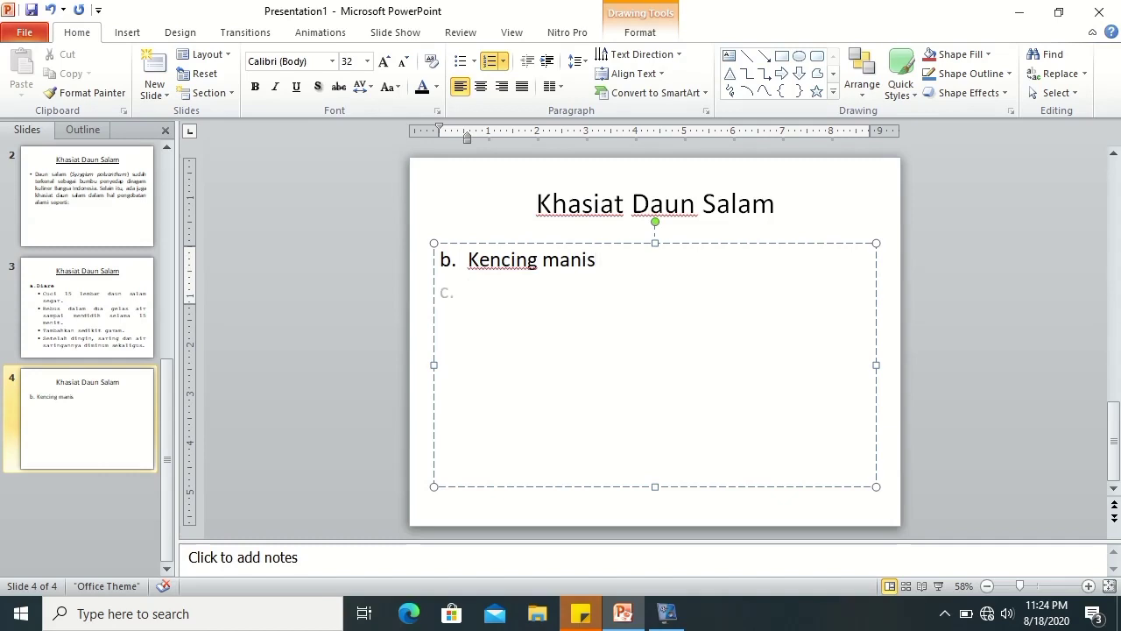
- Give the new line an indented diamond bullet under Kencing manis
click(474, 62)
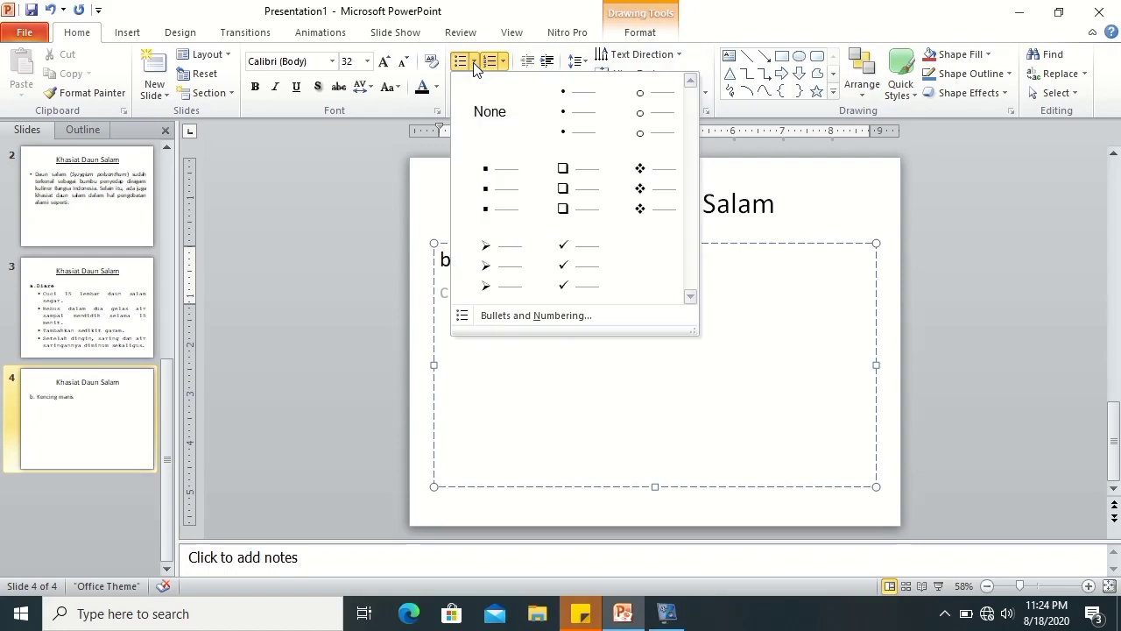
click(648, 193)
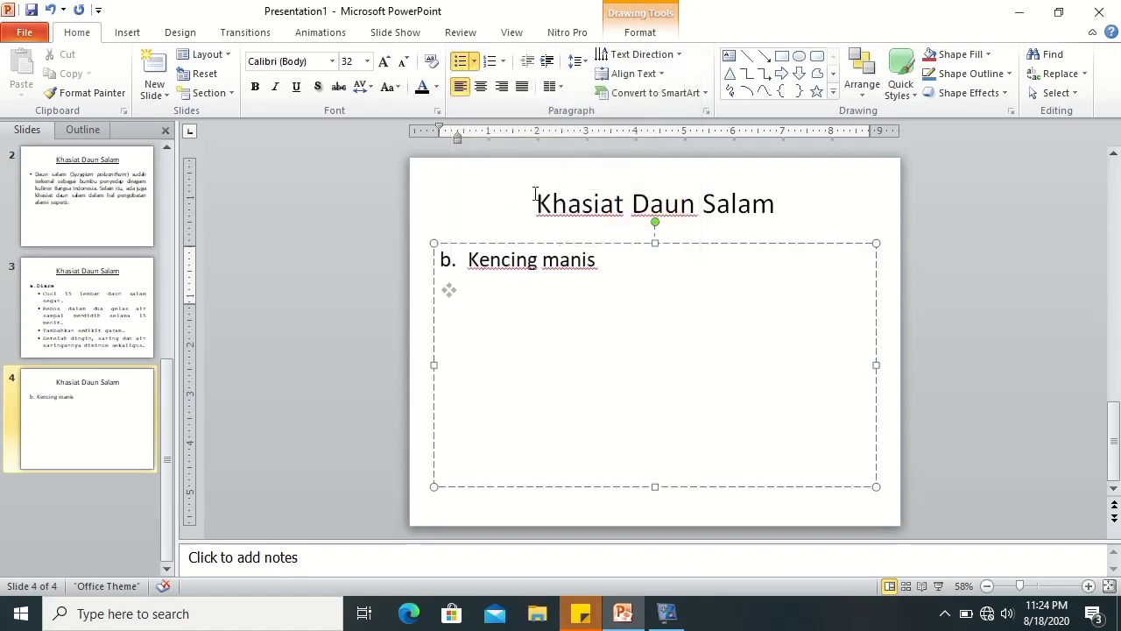
drag(457, 142, 480, 156)
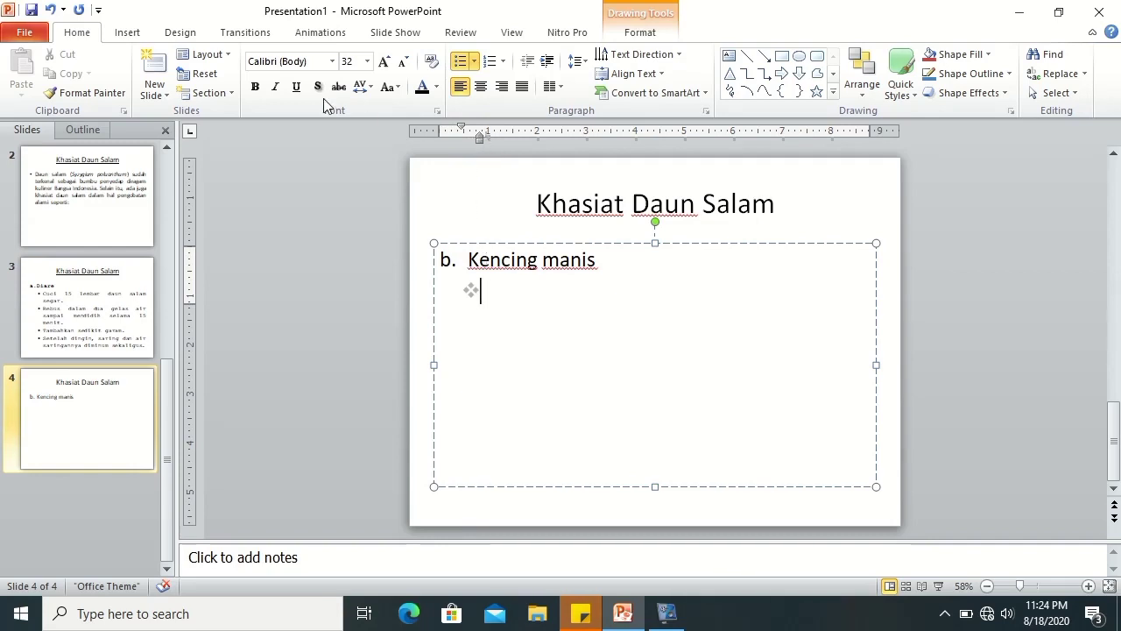
mouse_move(484, 140)
mouse_down()
mouse_move(466, 133)
mouse_move(494, 140)
mouse_move(471, 130)
mouse_up()
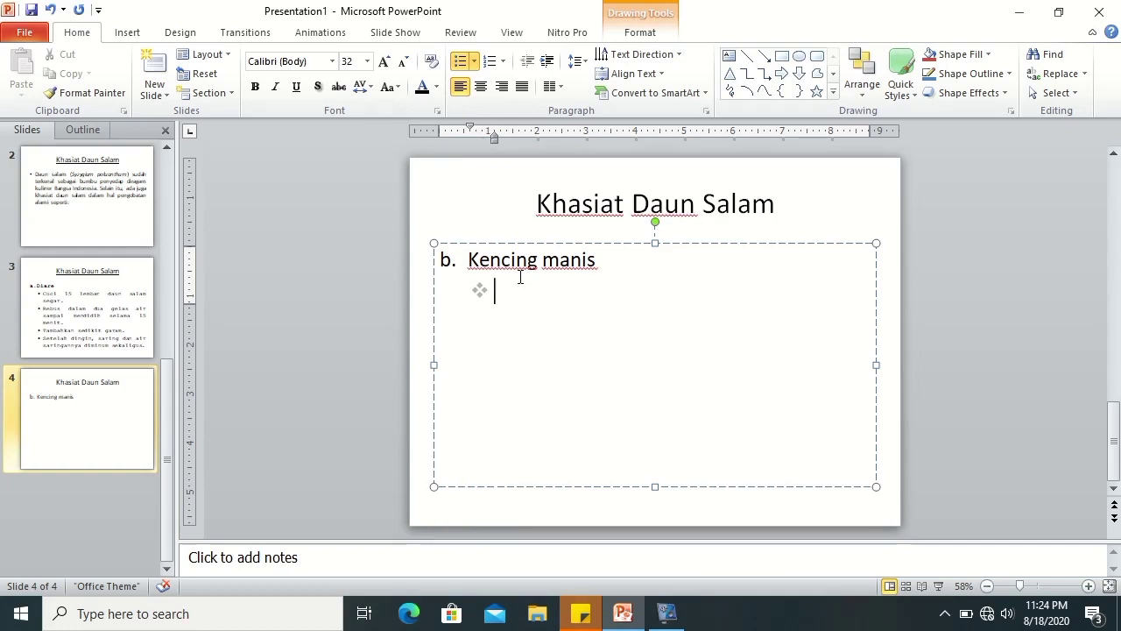
- Type the four Kencing manis steps, from washing 7-15 leaves to 'Lakukan sehari 2 kali.'
text(cuci )
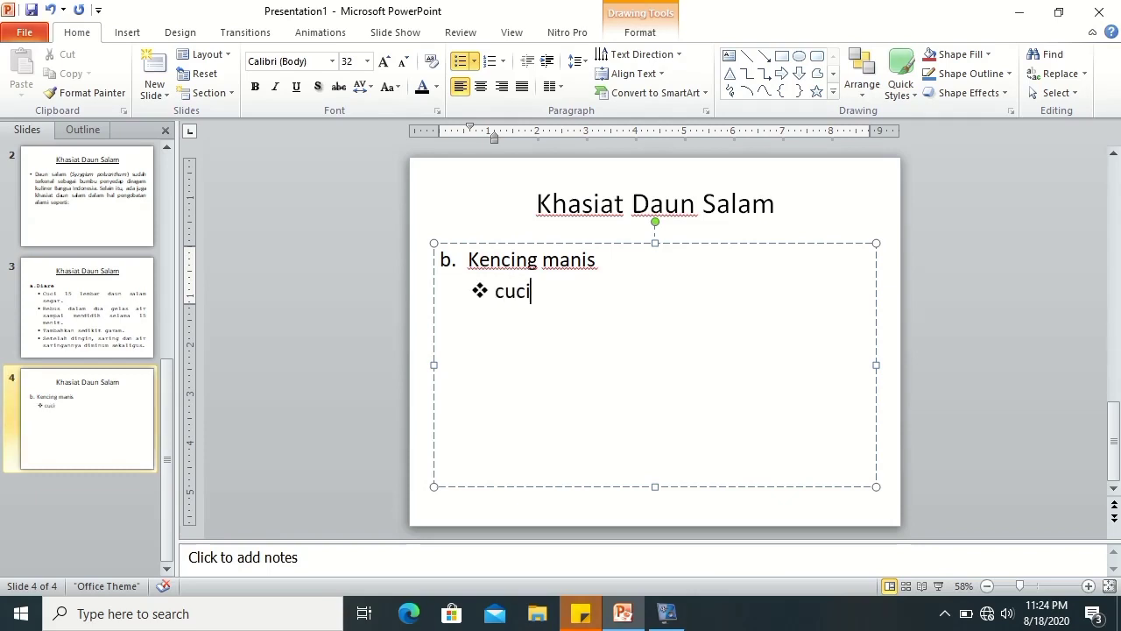
text(7)
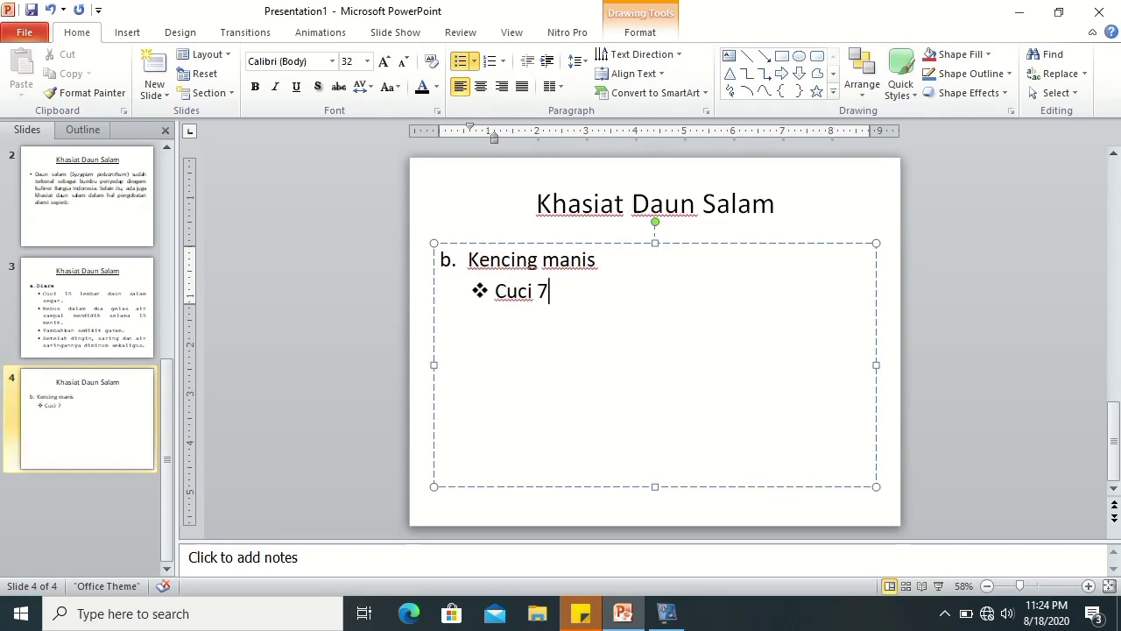
text(-15)
text( lembar daun salam s)
text(egar.)
key(Return)
text(lalu rebuts)
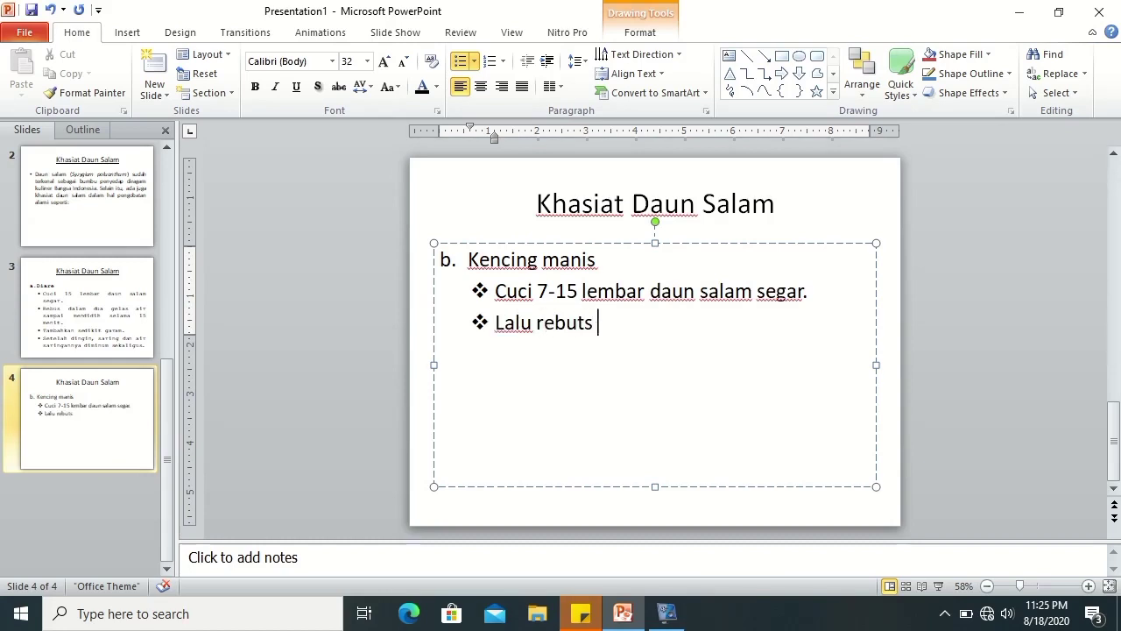
text(dalam )
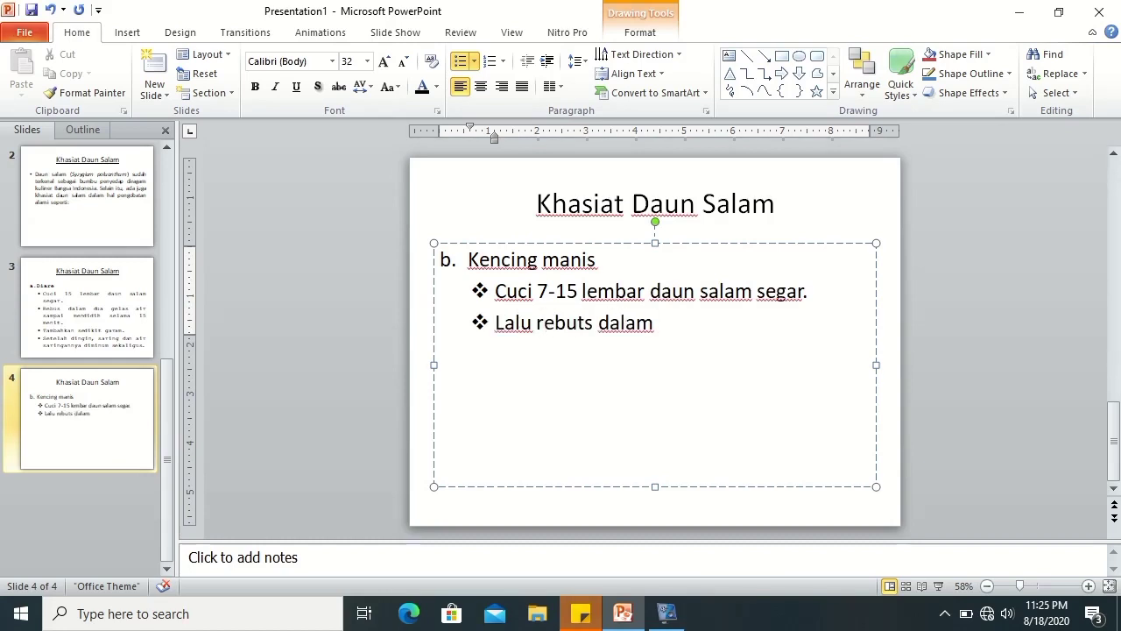
text(3 gelasair sampai)
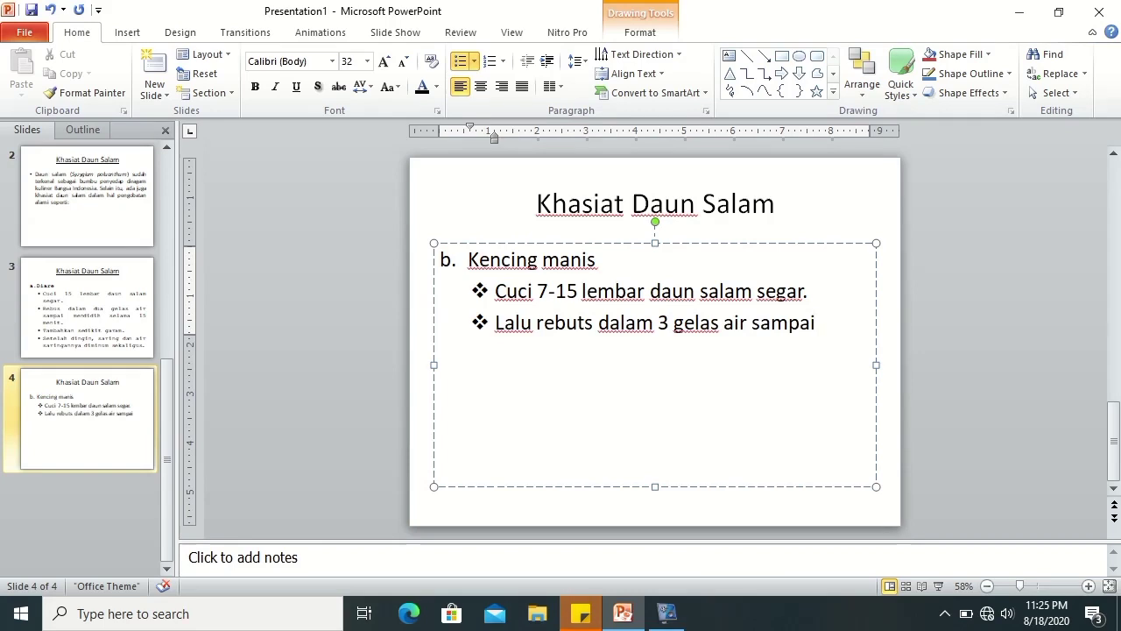
text(tersisa)
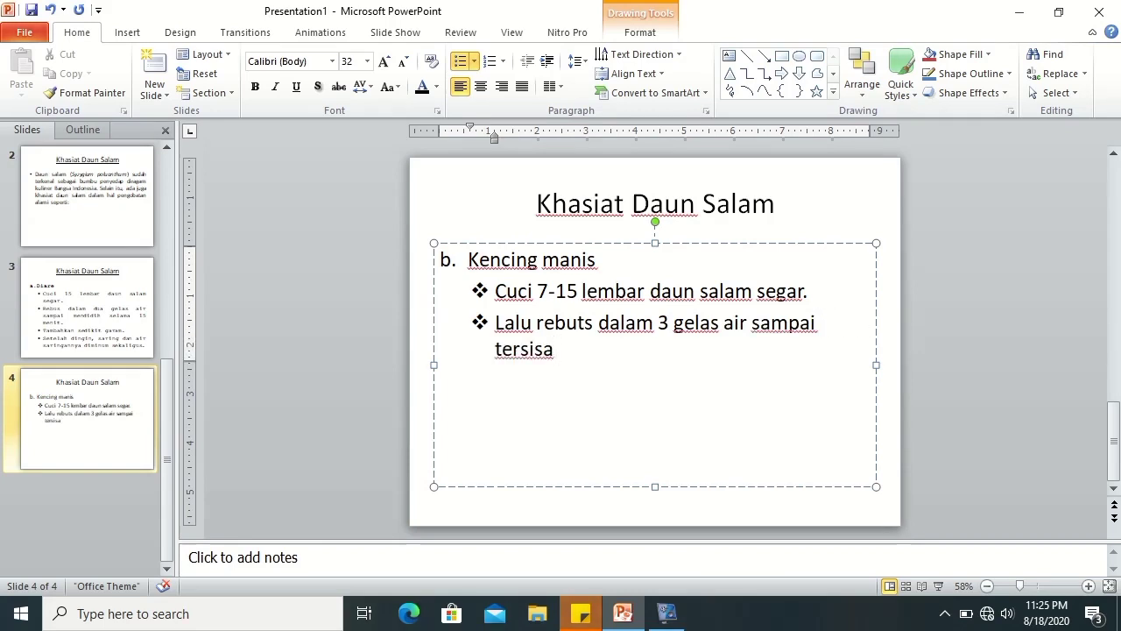
text( 1 gelas.)
key(Return)
text(setelah dingin)
text( saring dan i)
key(BackSpace)
text(air sari)
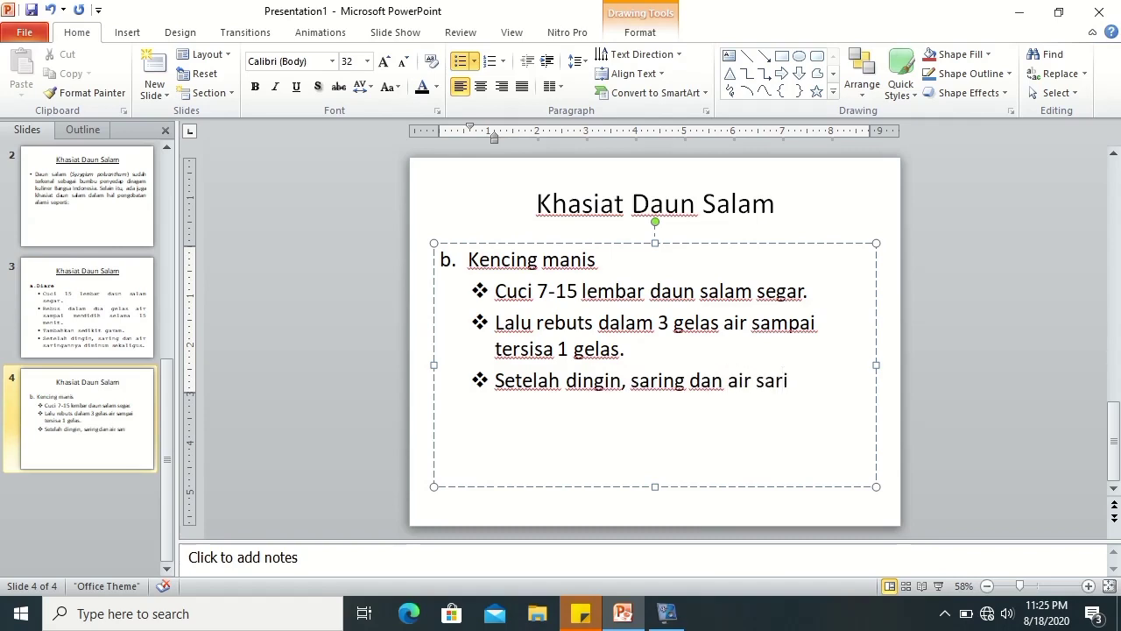
text(ngannya)
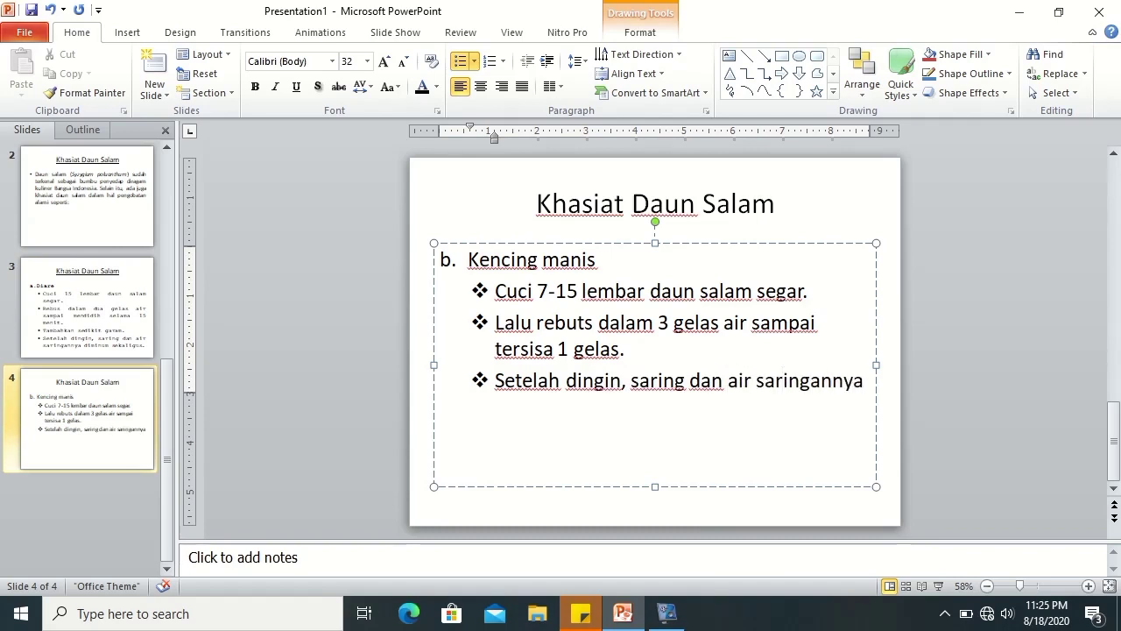
text( diminum sekaligus sebelum makan.)
key(Return)
text(lakukan)
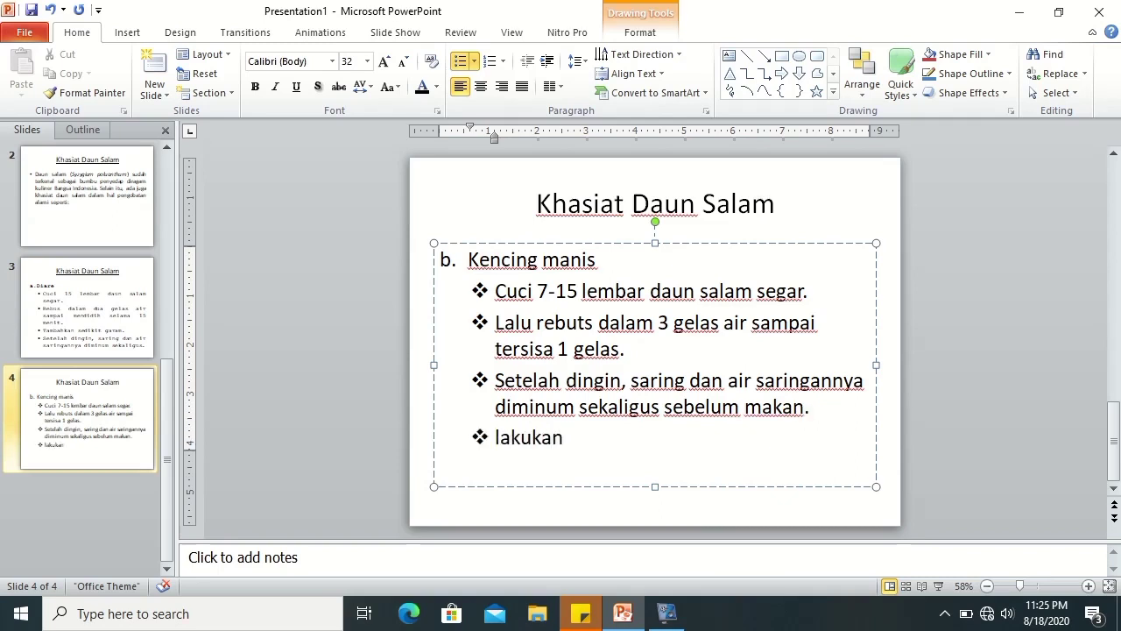
text( sehari)
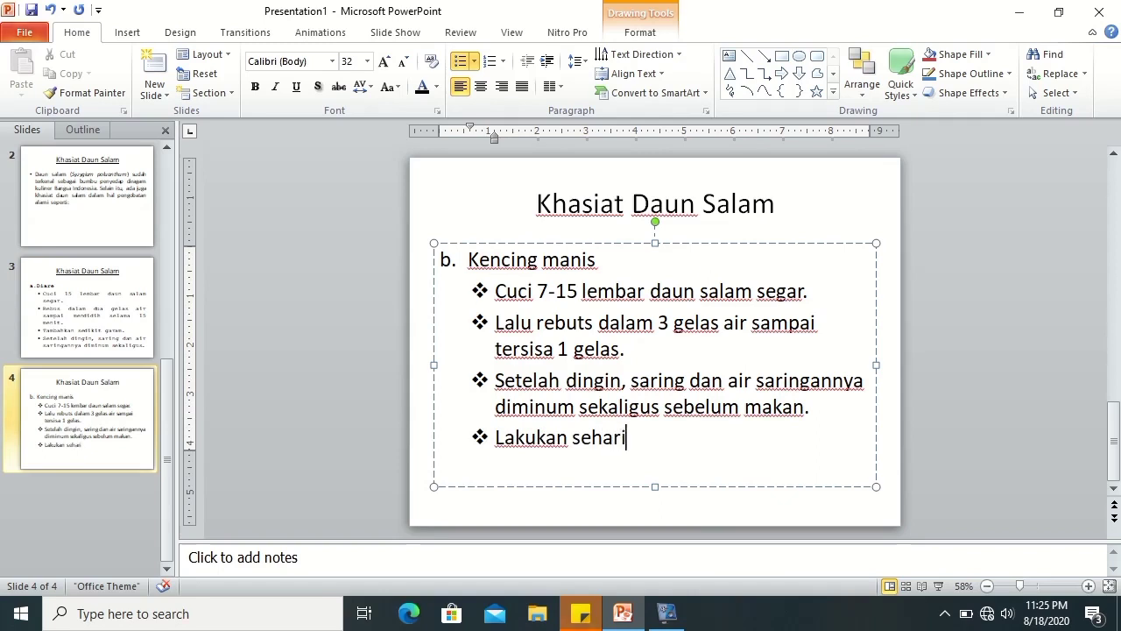
text( d)
key(BackSpace)
key(BackSpace)
text(kali.)
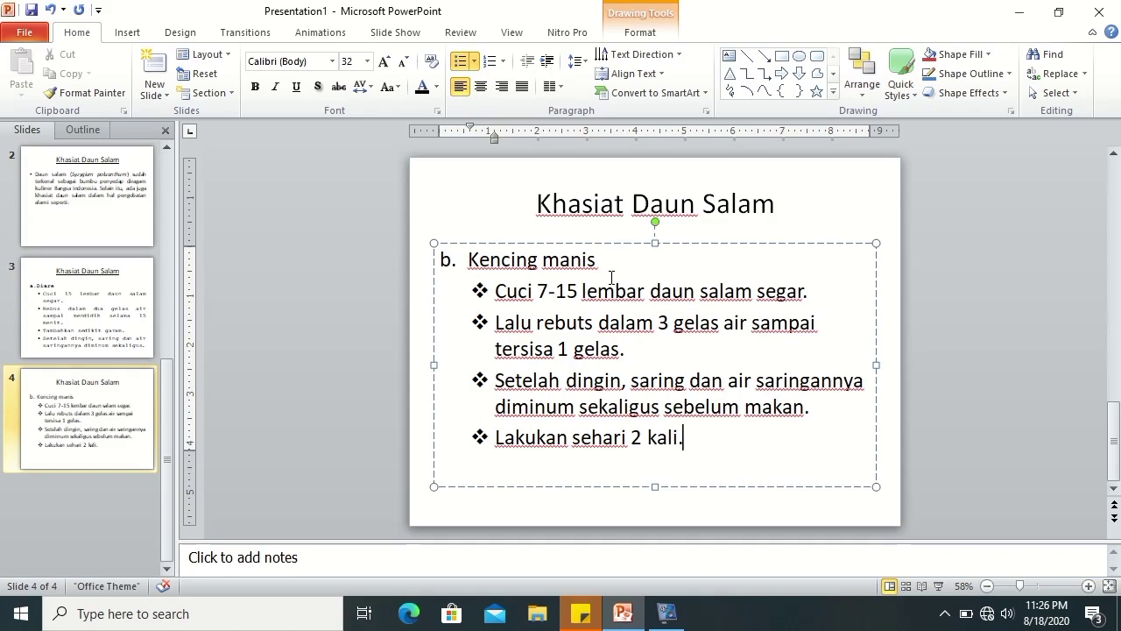
- Bold the 'Kencing manis' heading and underline the slide 4 title 'Khasiat Daun Salam'
triple_click(530, 254)
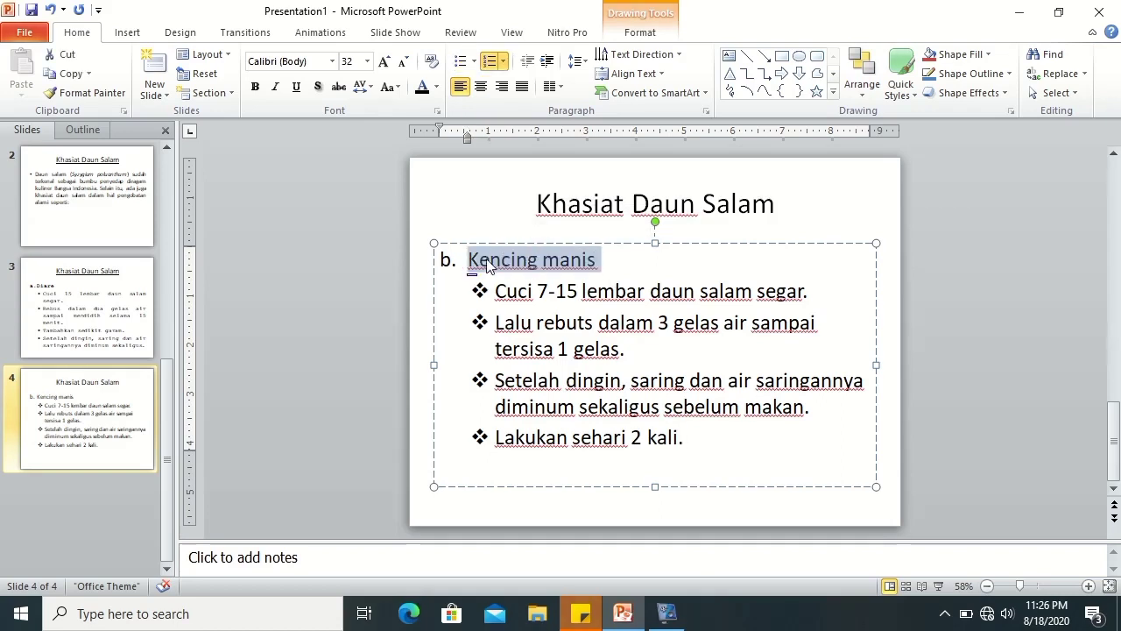
click(255, 90)
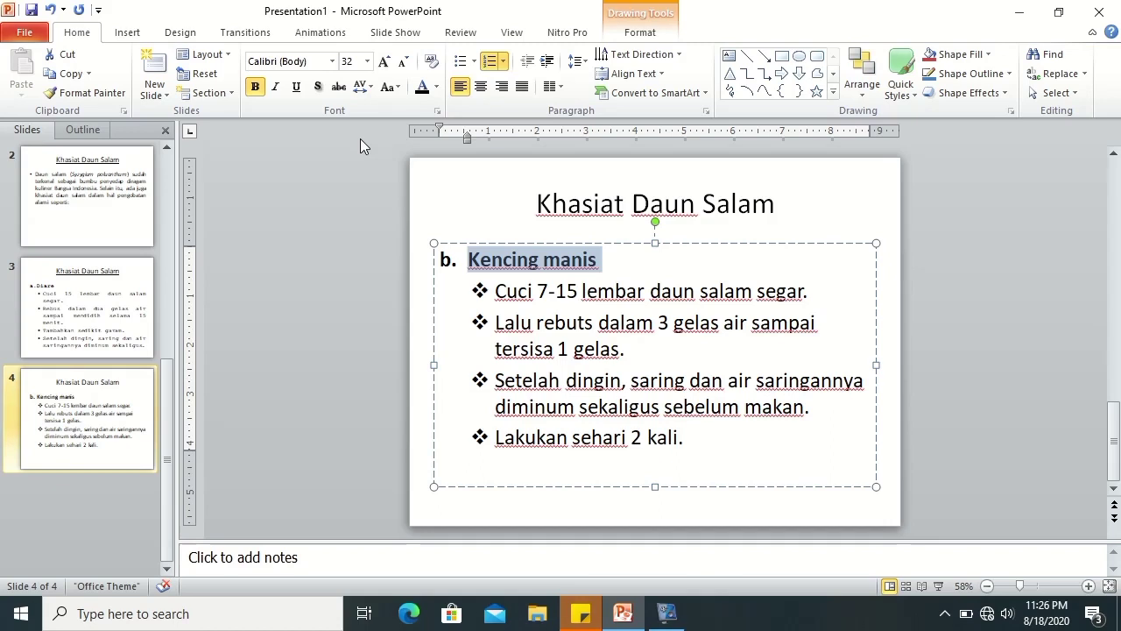
click(568, 204)
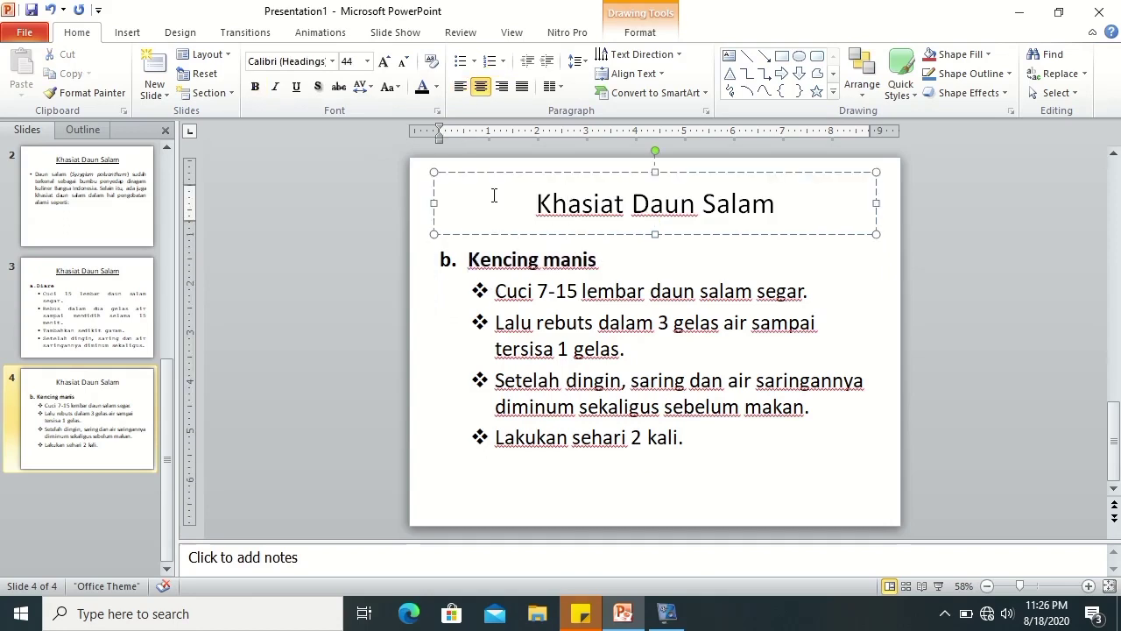
drag(538, 204, 727, 248)
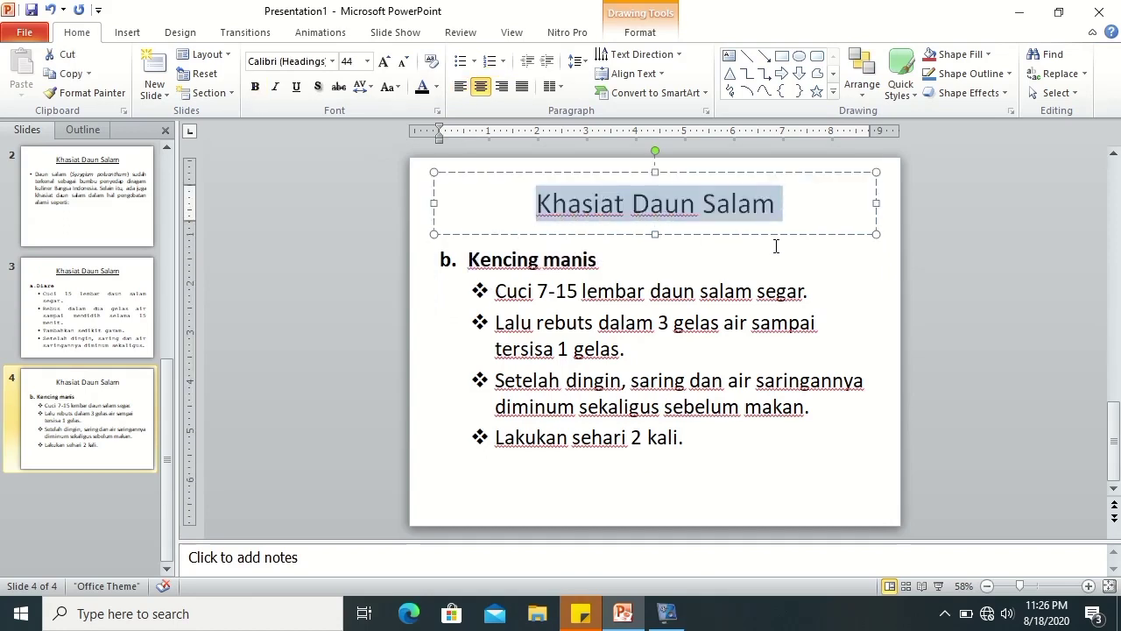
click(294, 86)
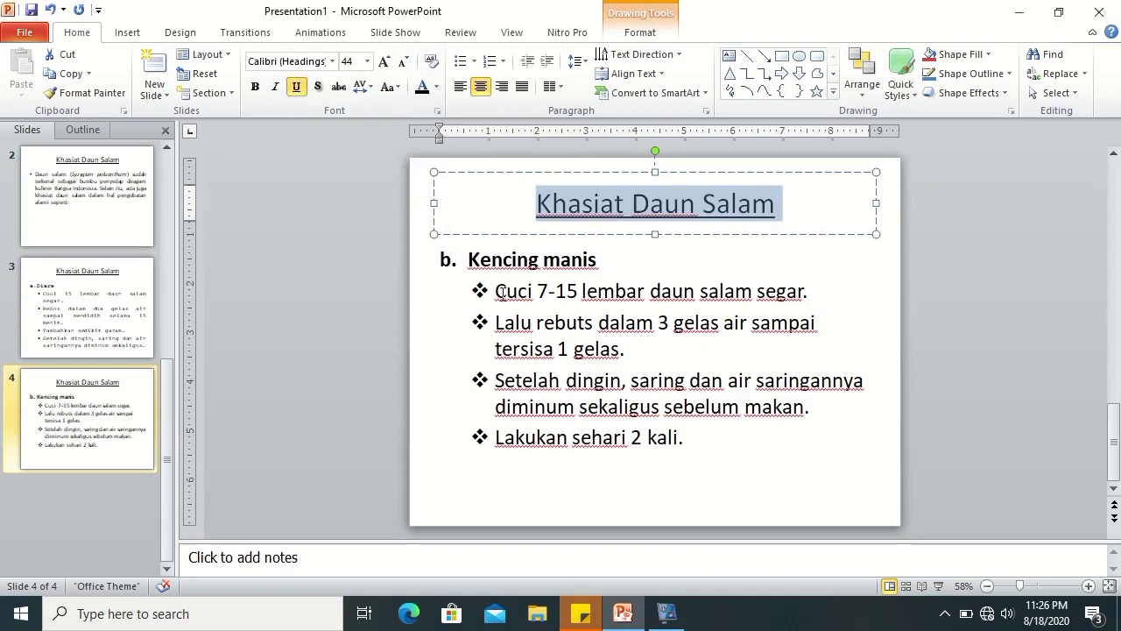
click(519, 311)
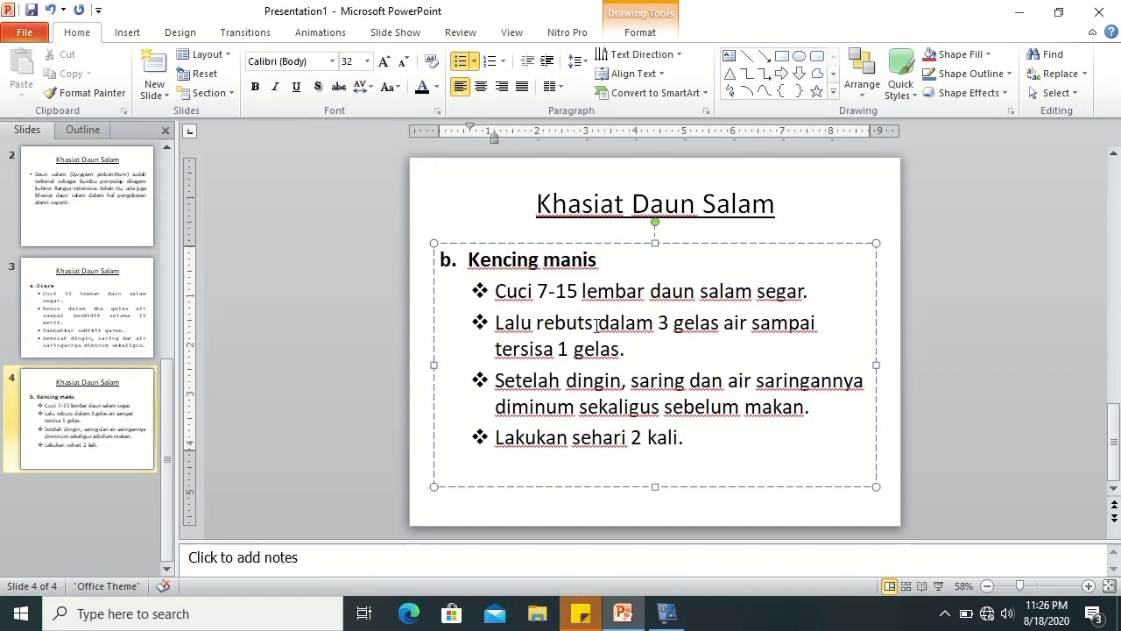
- Fix the 'rebuts' typo, then set all slide 4 body text in Arial, justified
key(BackSpace)
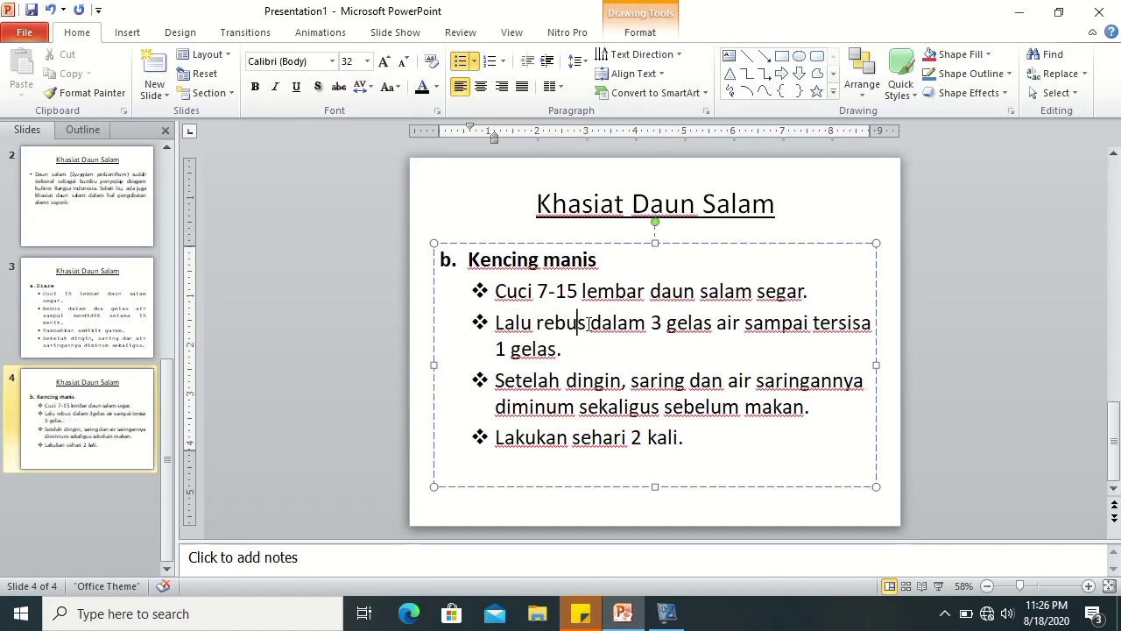
key(ctrl+a)
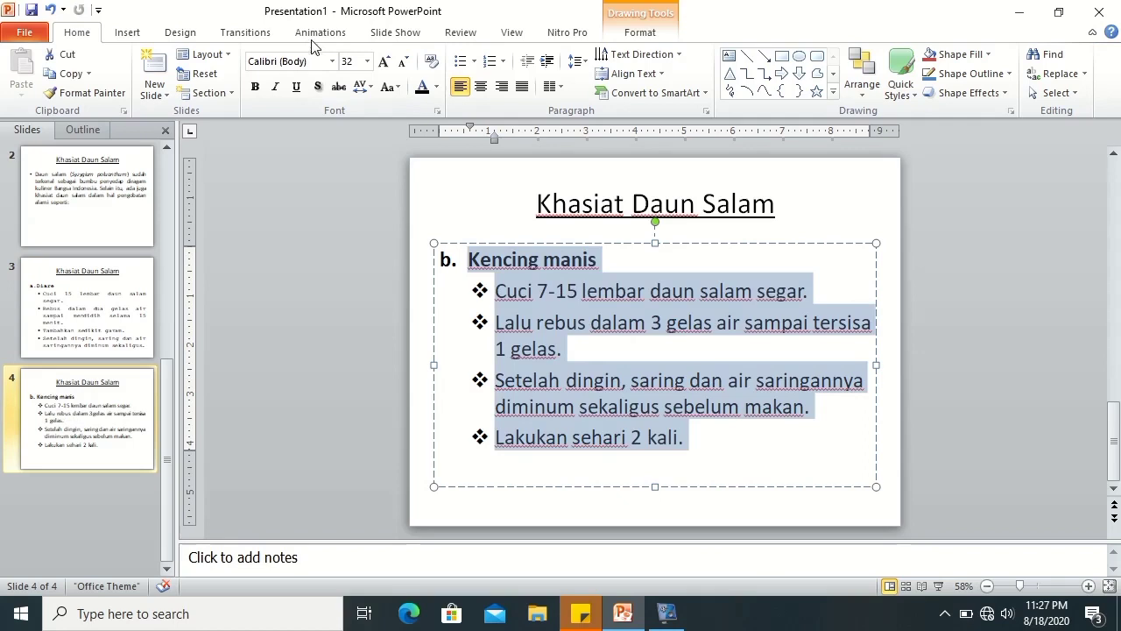
click(320, 67)
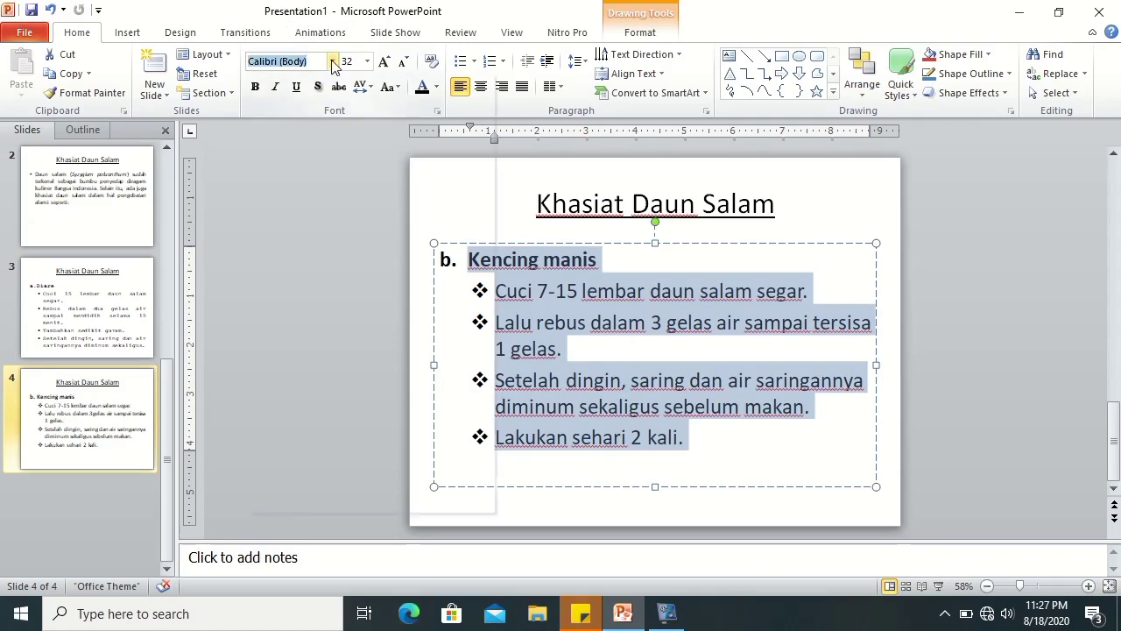
click(332, 61)
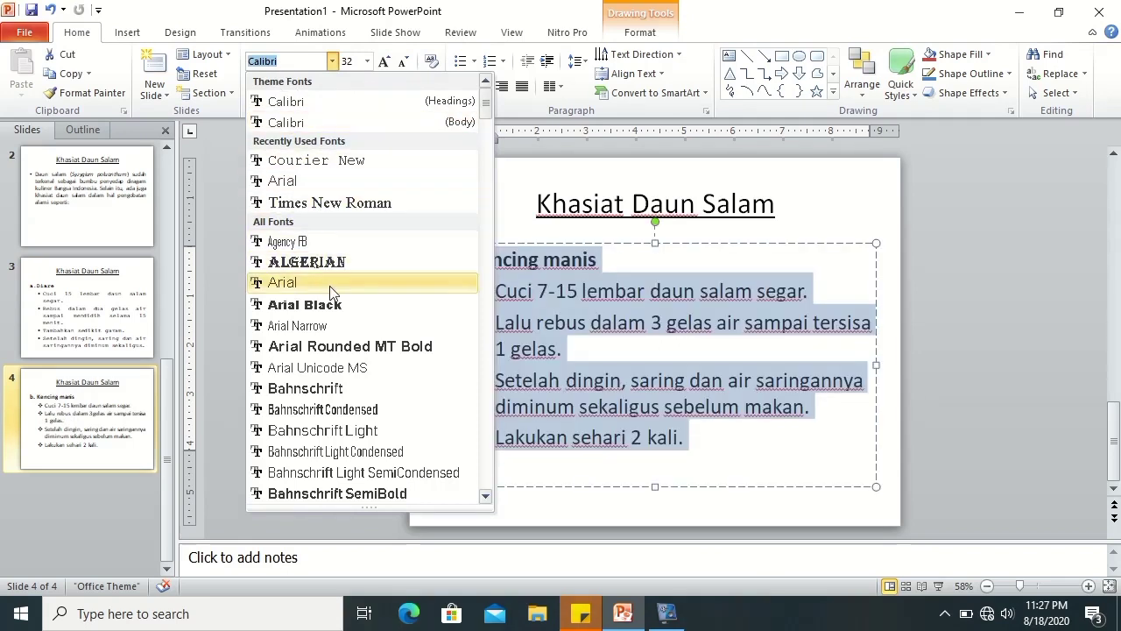
click(298, 282)
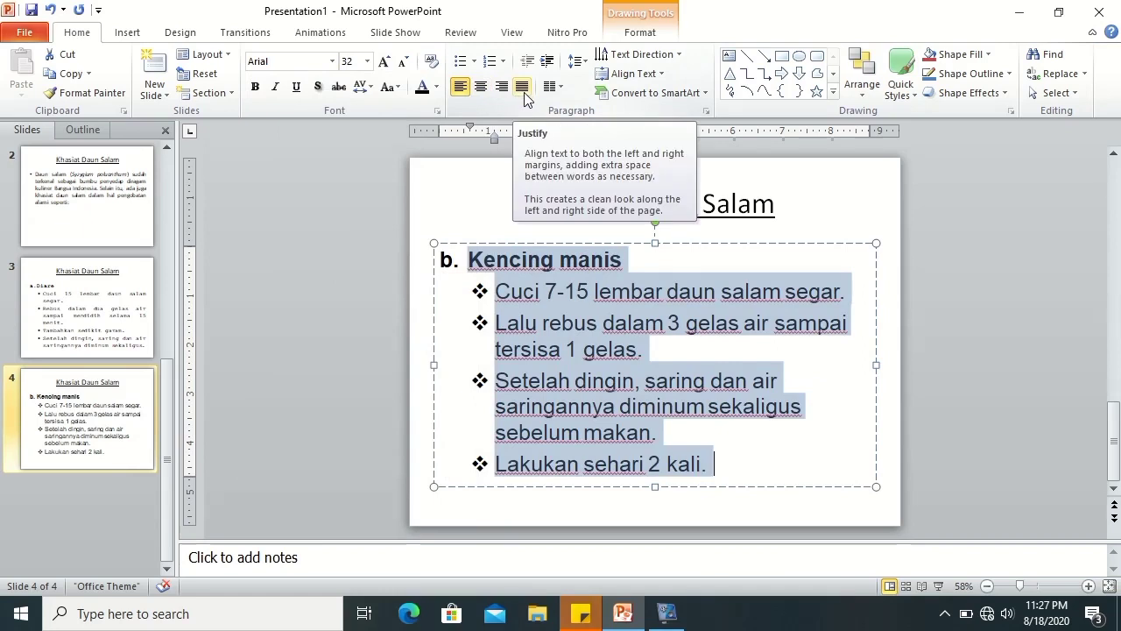
click(522, 87)
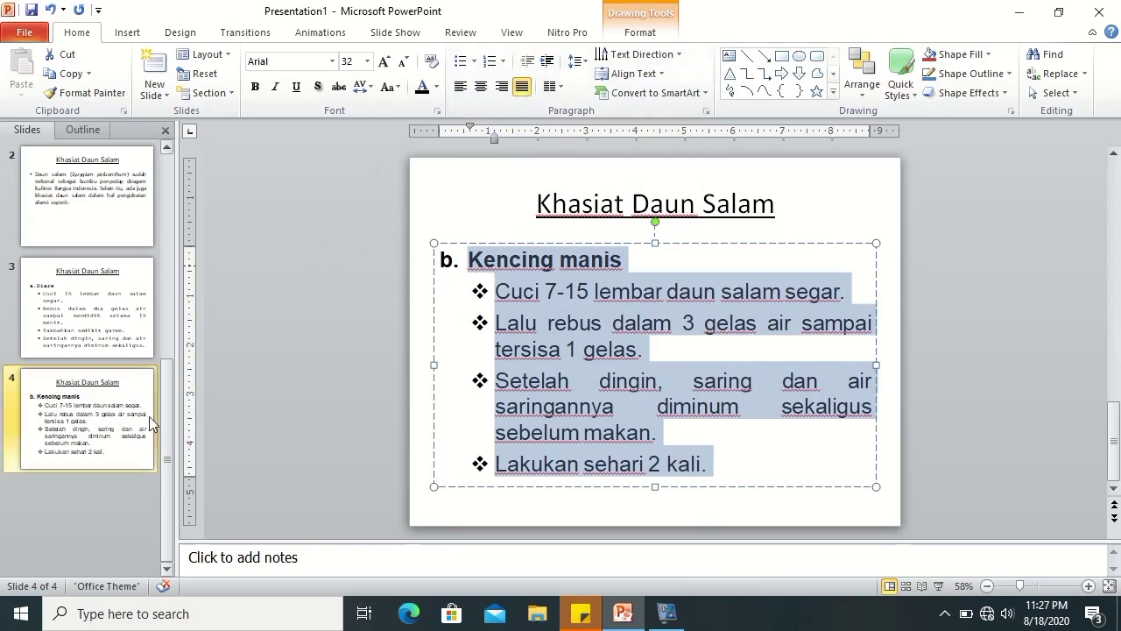
click(132, 493)
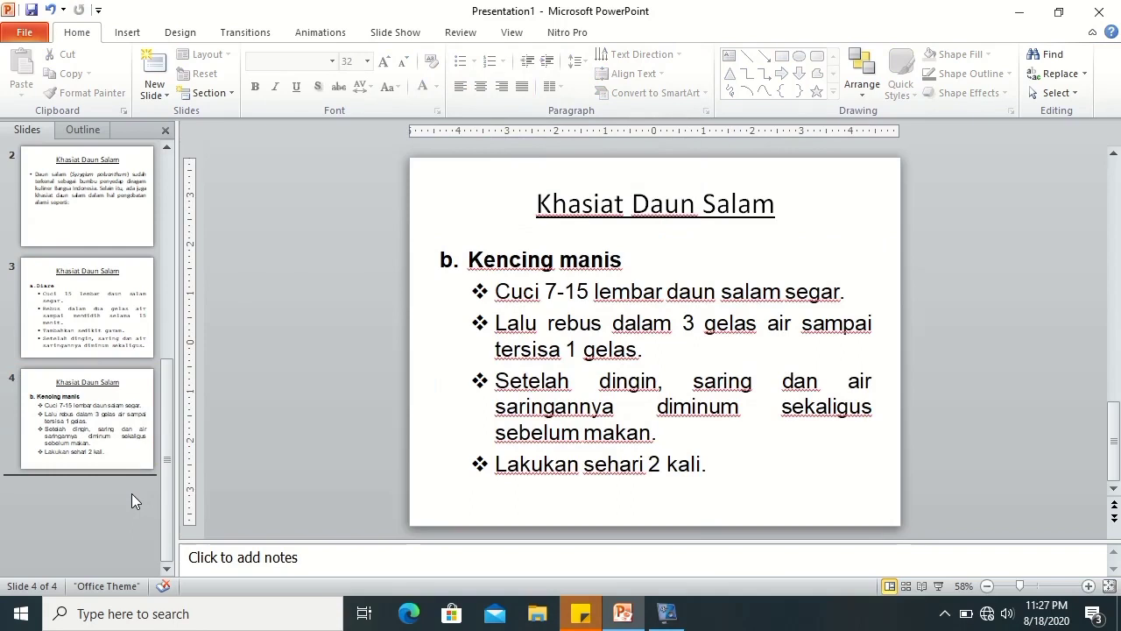
- Insert a new slide after slide 4 with the underlined title 'Khasiat Daun Salam'
right_click(114, 489)
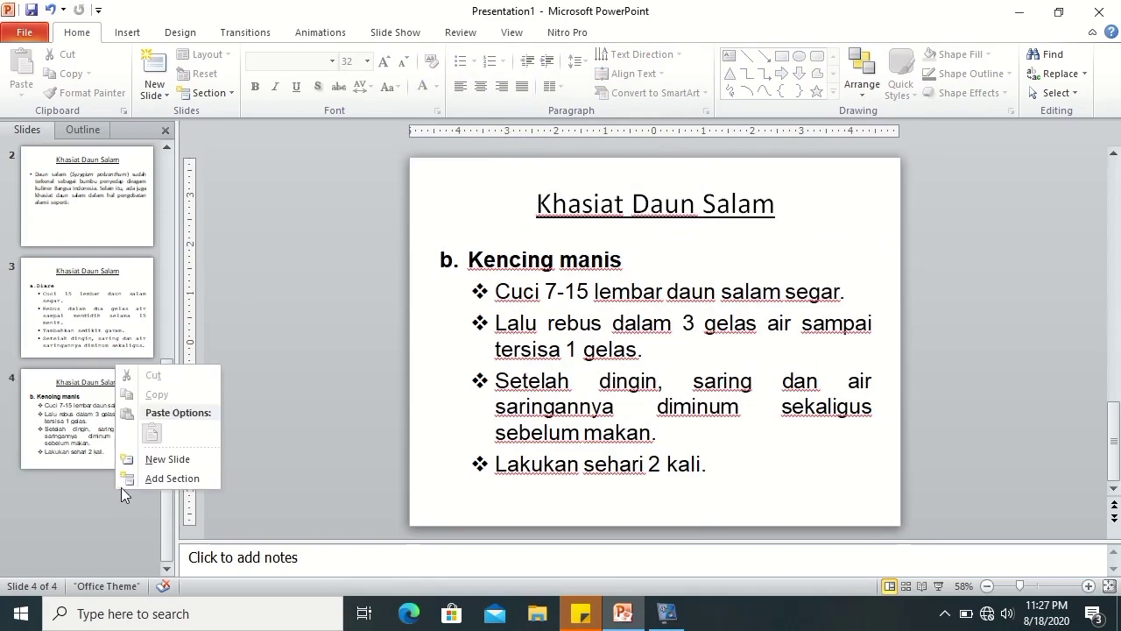
click(142, 460)
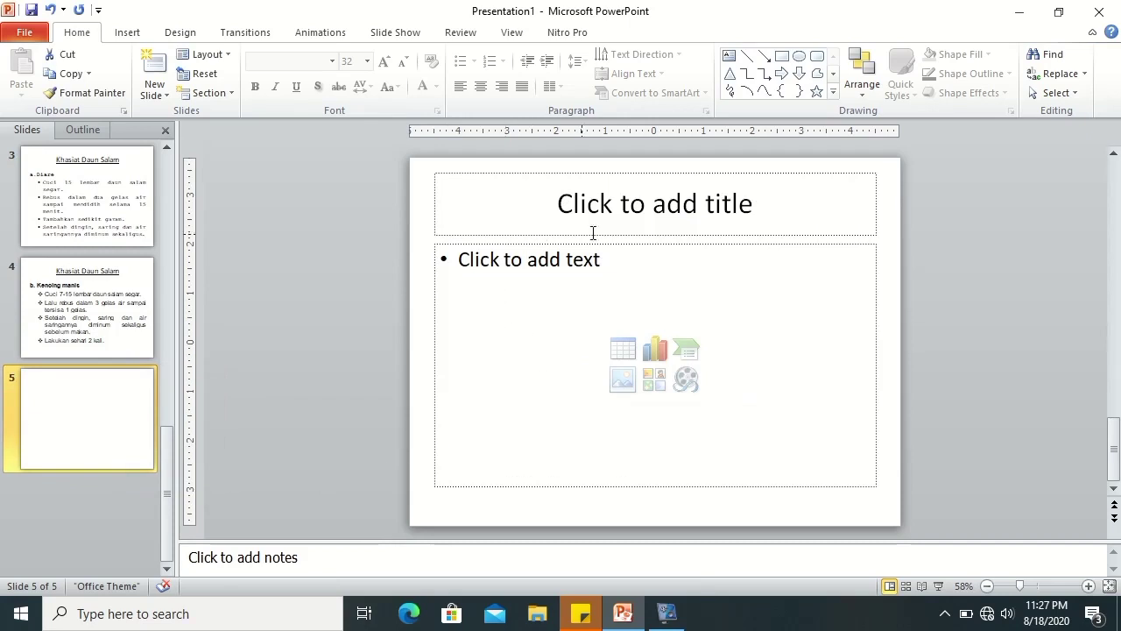
click(643, 194)
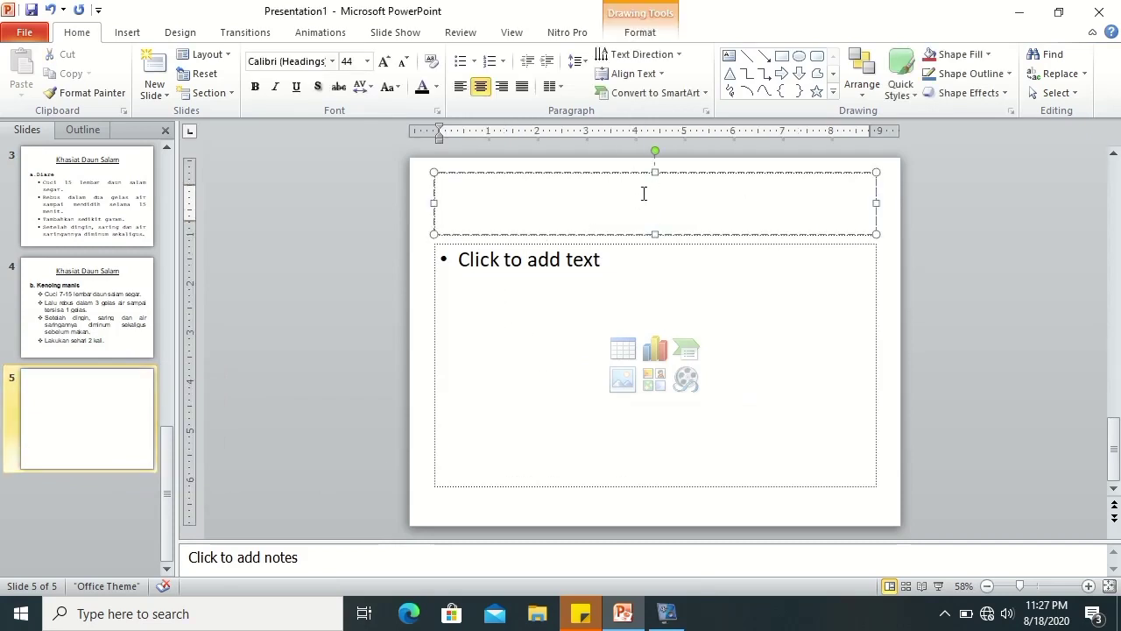
text(Khasiat Daun Salam)
key(ctrl+a)
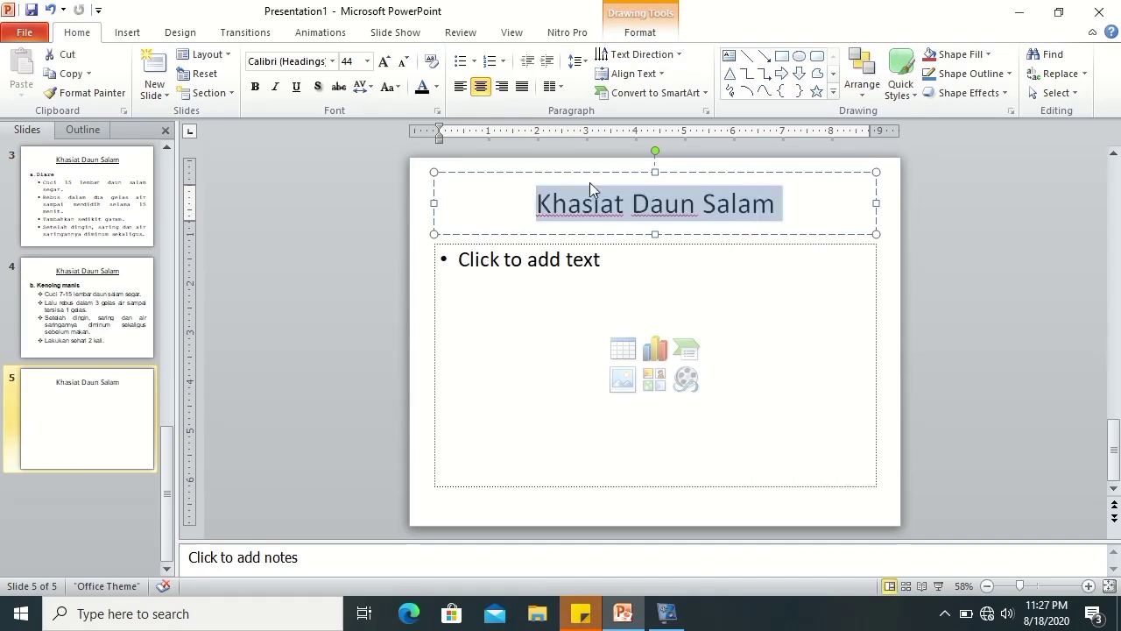
click(297, 87)
click(122, 417)
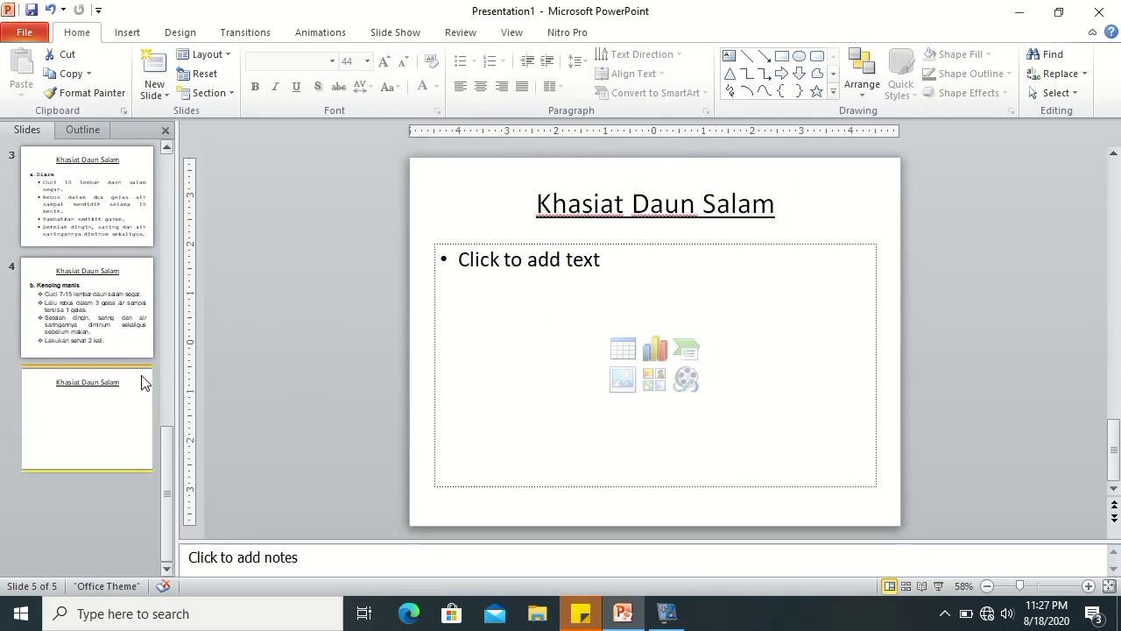
- Switch slide 5 to the Two Content layout
right_click(127, 401)
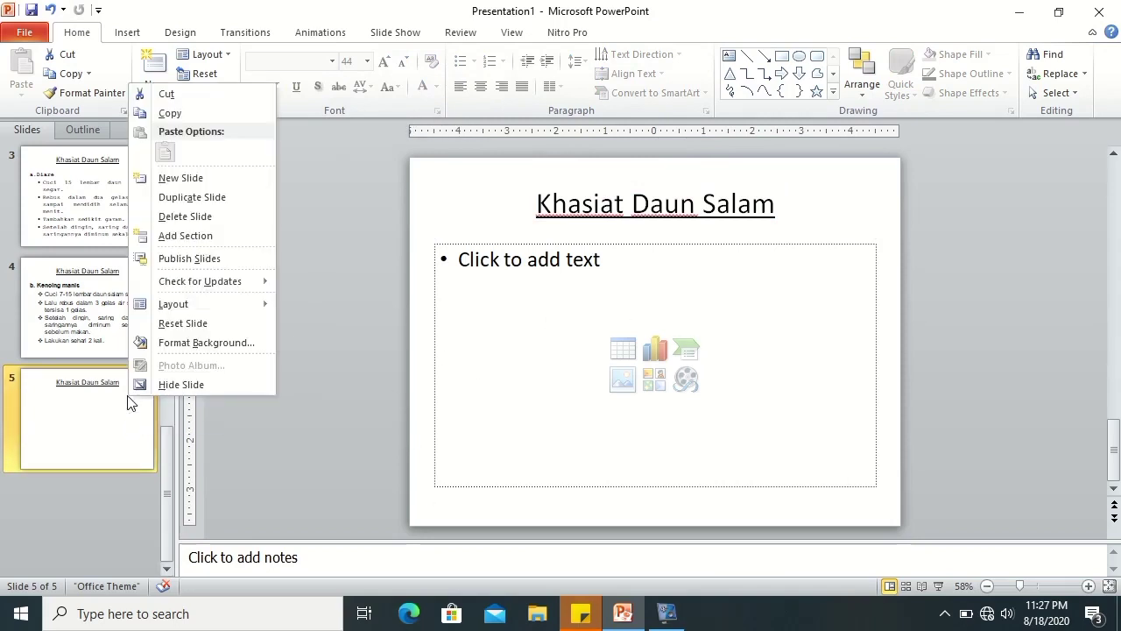
right_click(58, 410)
right_click(55, 409)
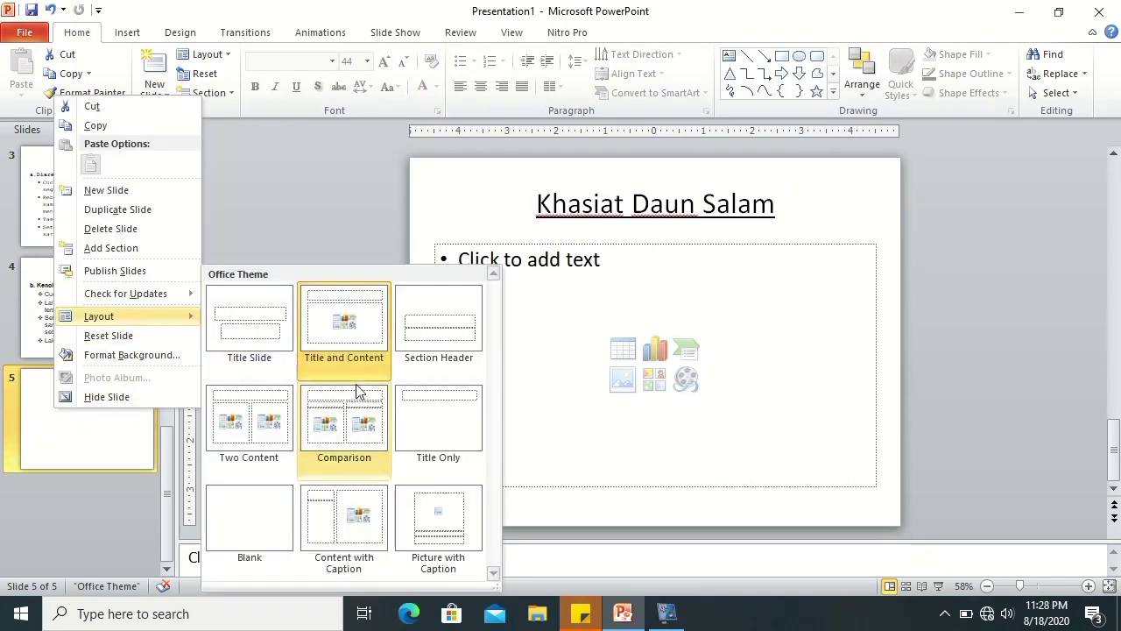
mouse_move(173, 304)
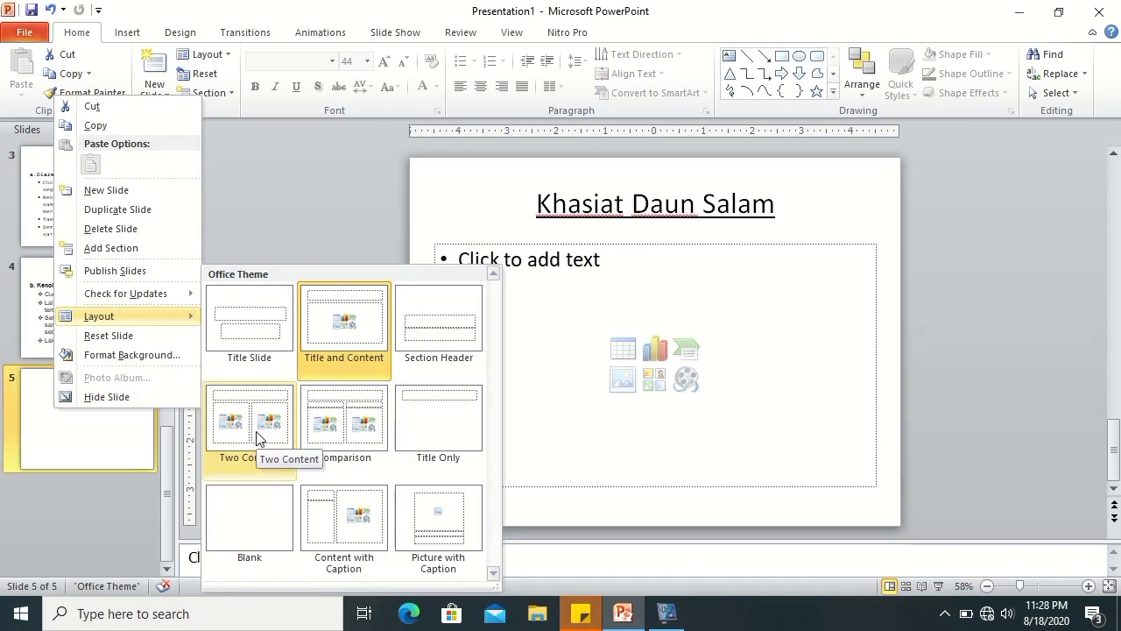
click(107, 436)
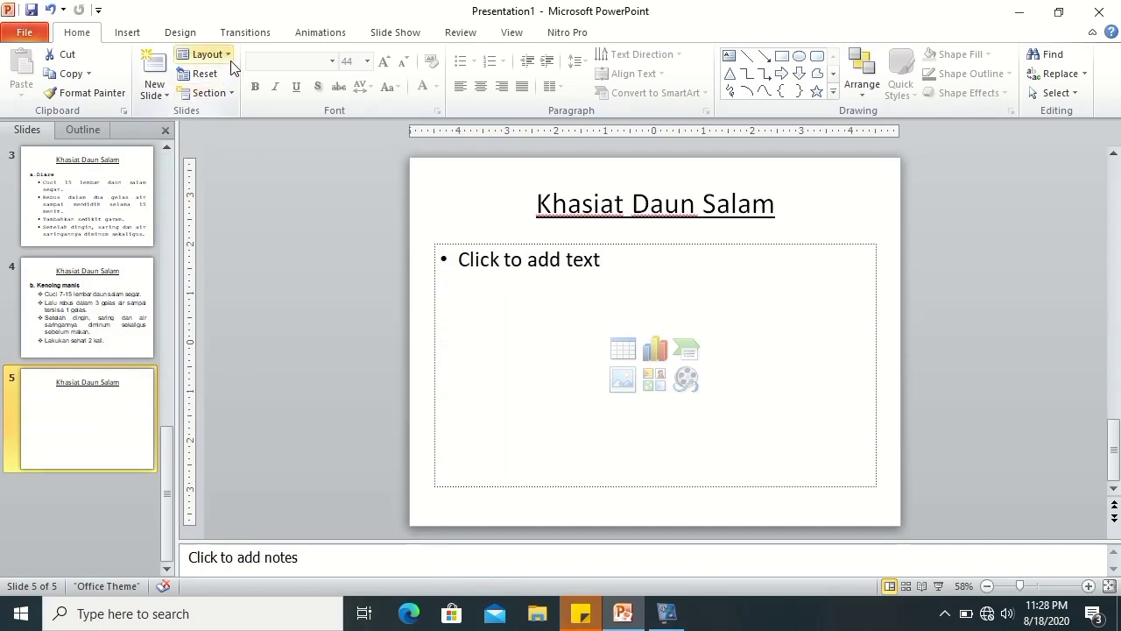
click(208, 54)
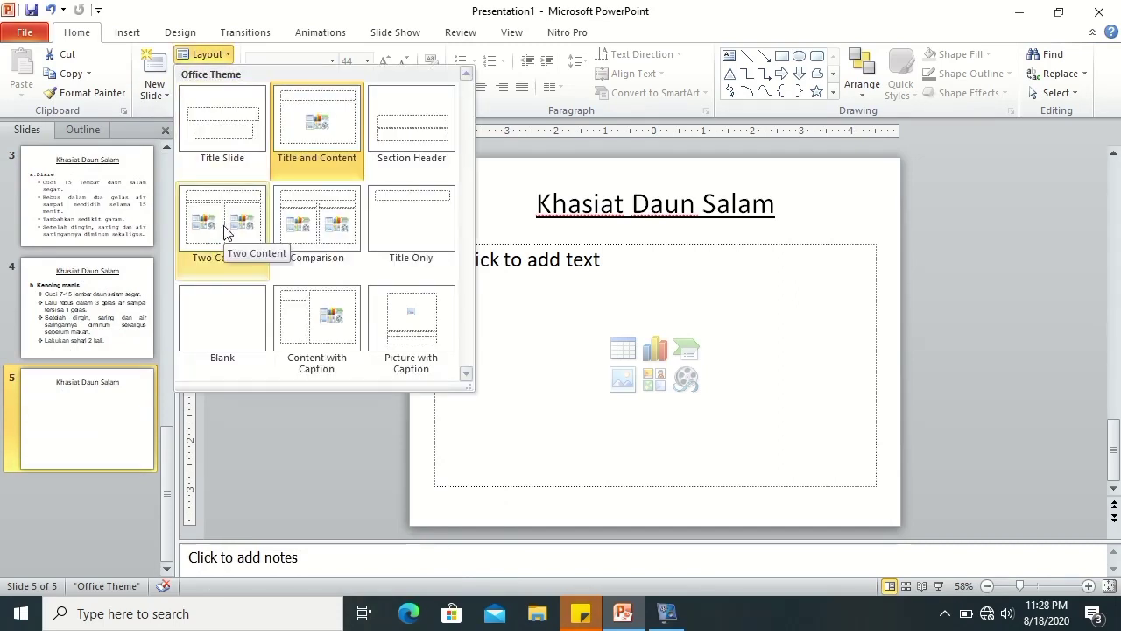
click(224, 231)
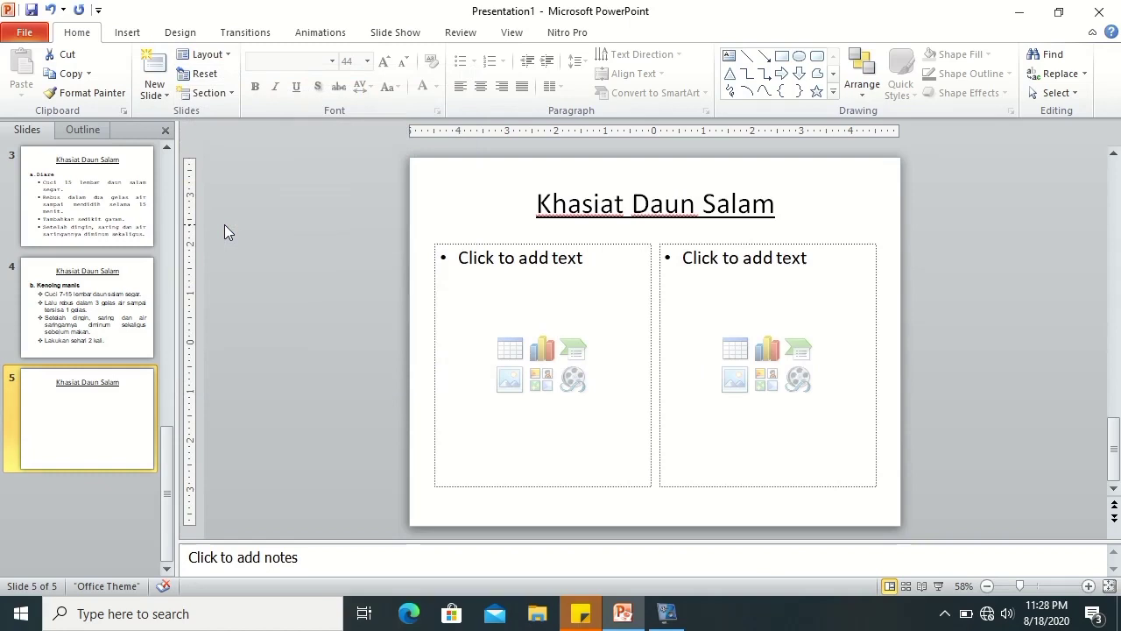
- Format the left column as an a. b. c. lettered list with Start at set to 3
click(475, 270)
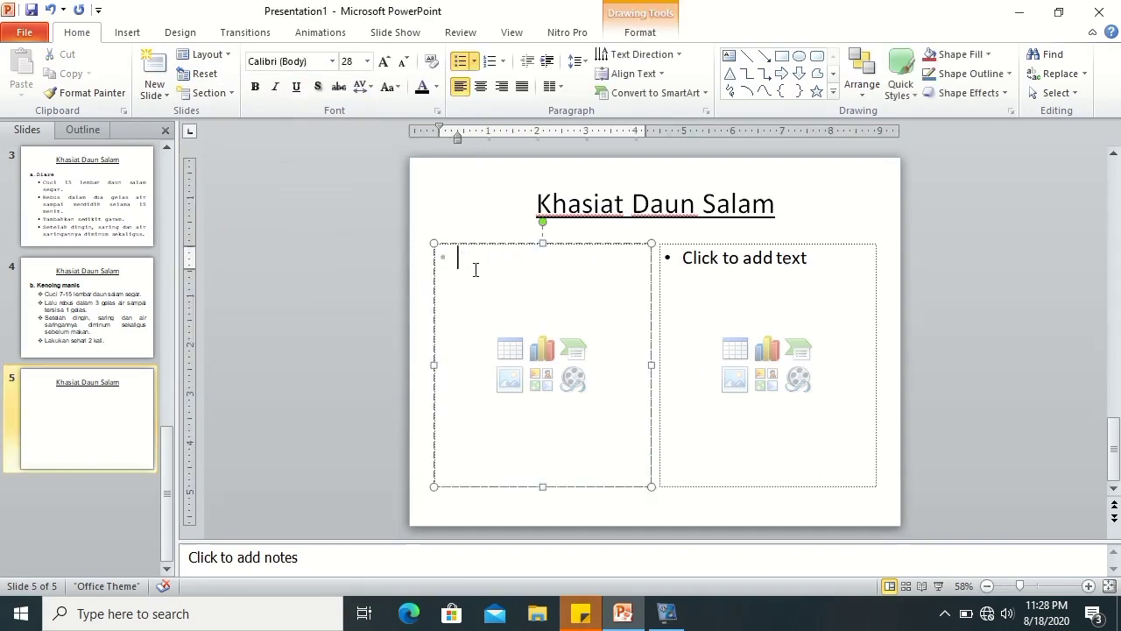
click(504, 68)
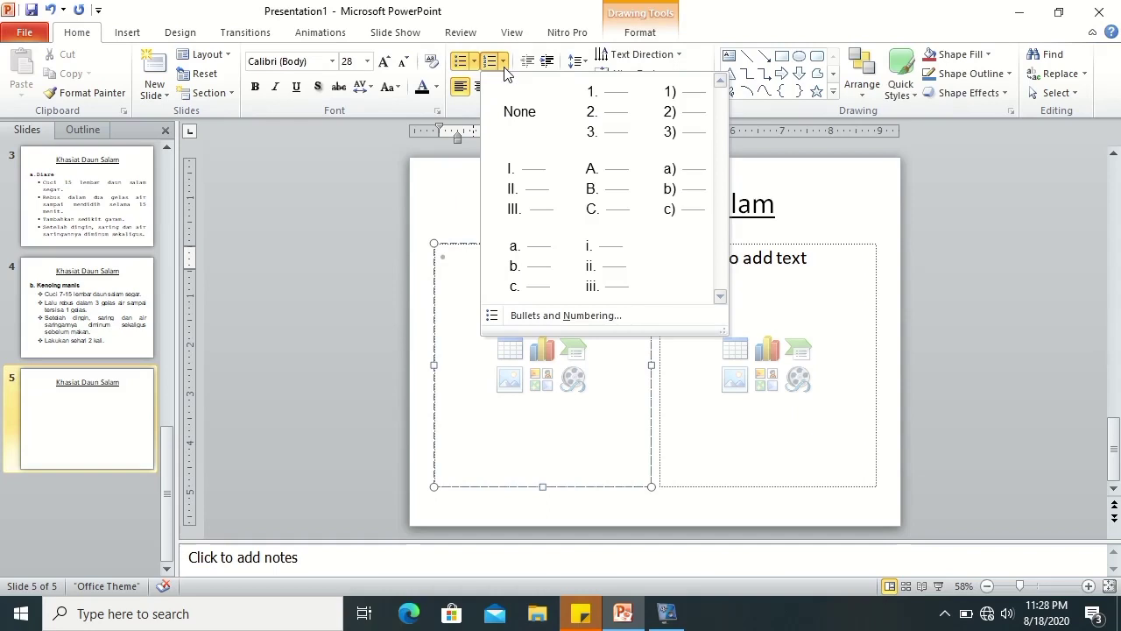
click(537, 267)
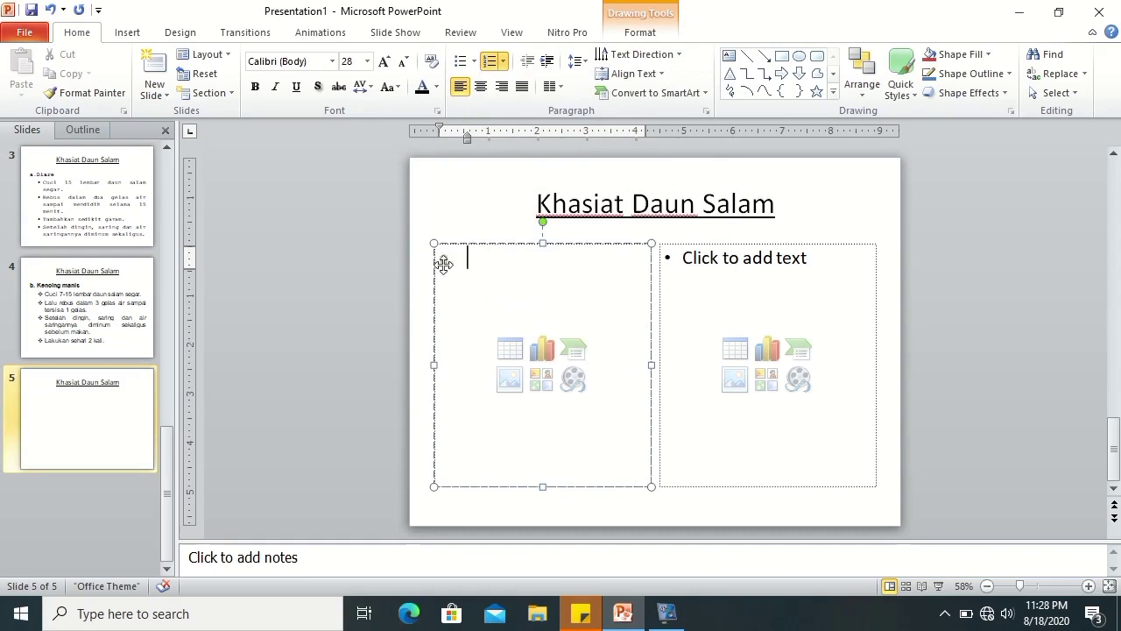
click(73, 298)
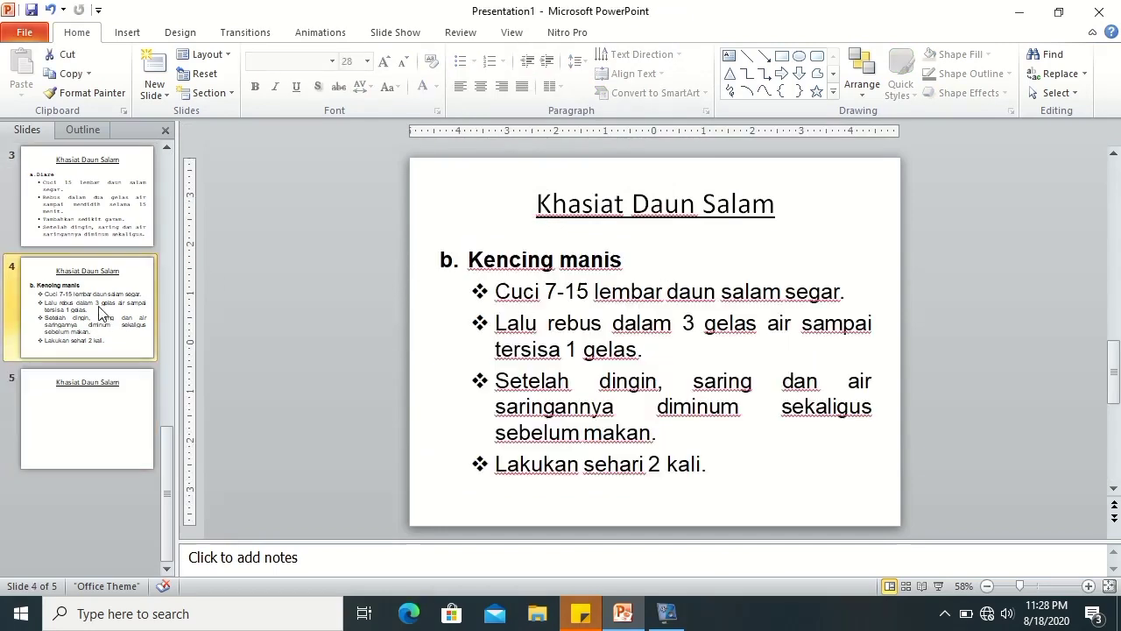
click(88, 382)
click(499, 266)
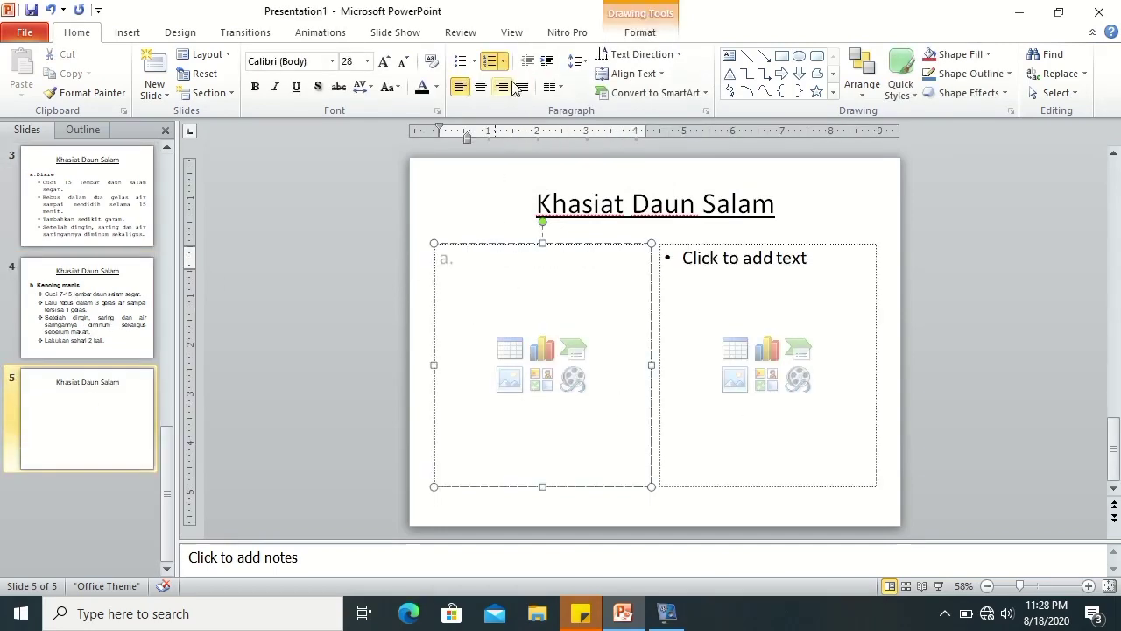
click(503, 61)
click(580, 317)
click(670, 374)
text(3)
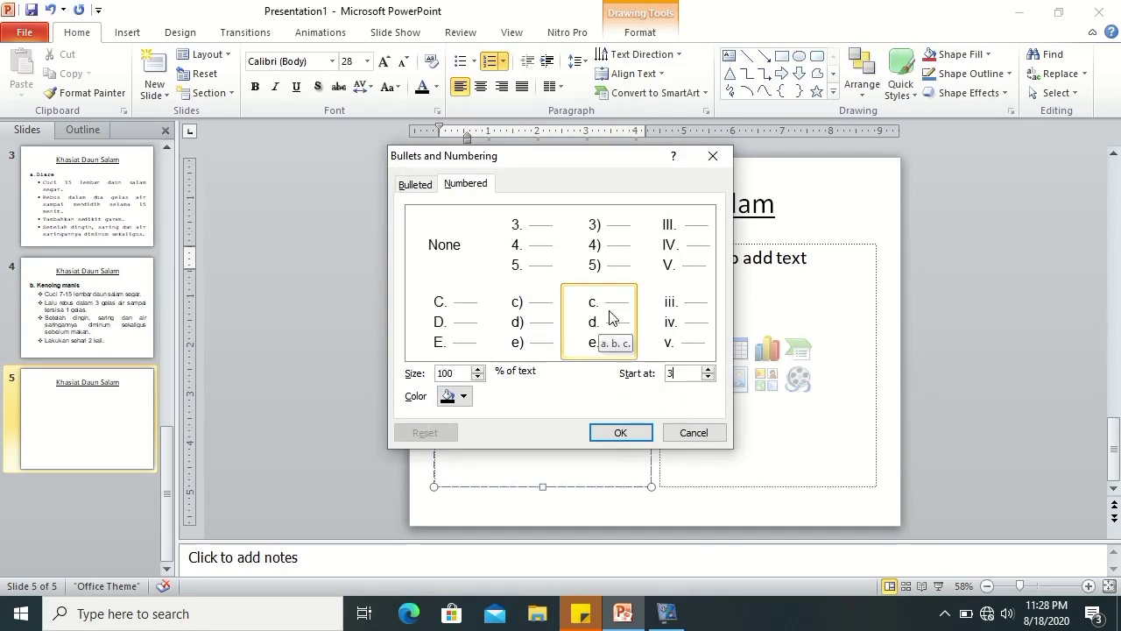
click(617, 432)
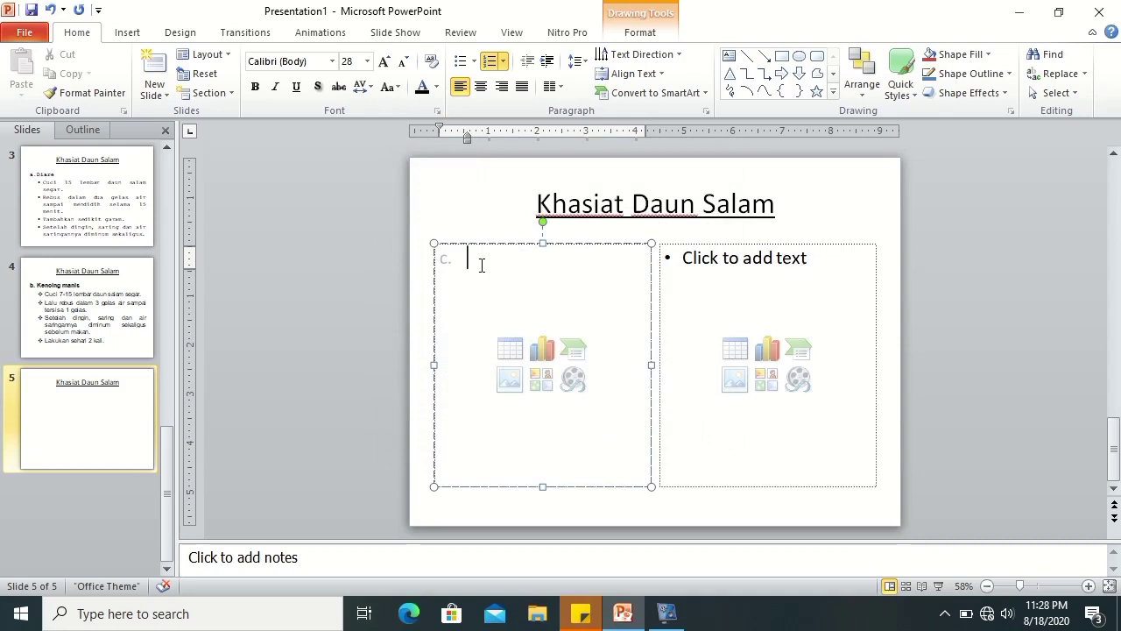
- Type the heading 'Menurunkan kadar kolesterol tinggi' and add an indented filled round bullet line below it
text(Menurunkan)
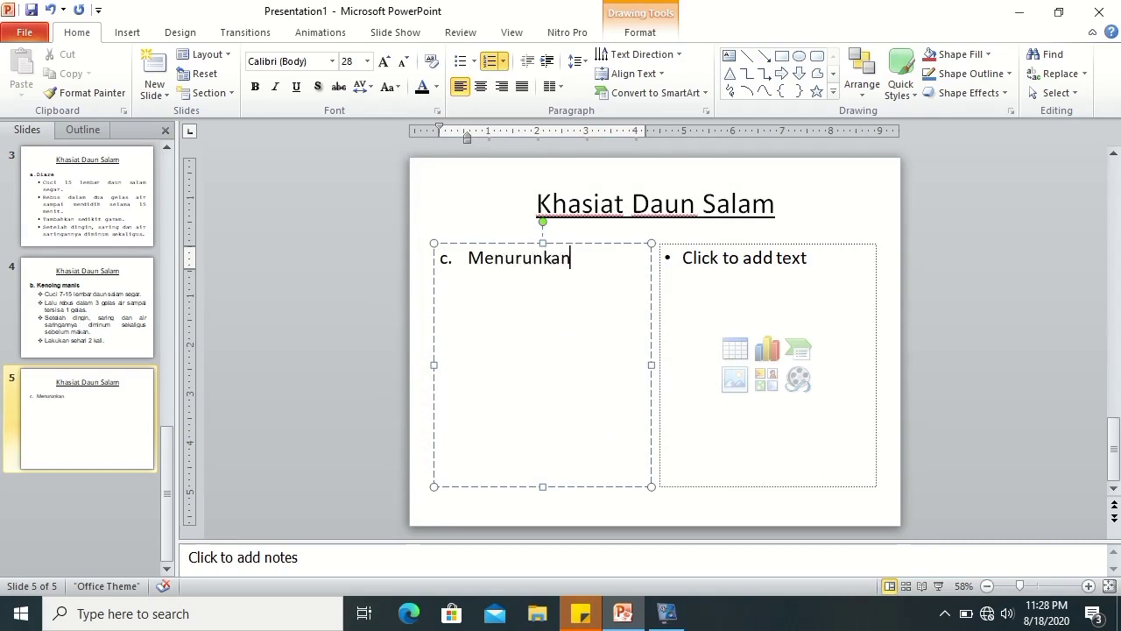
text( kadar)
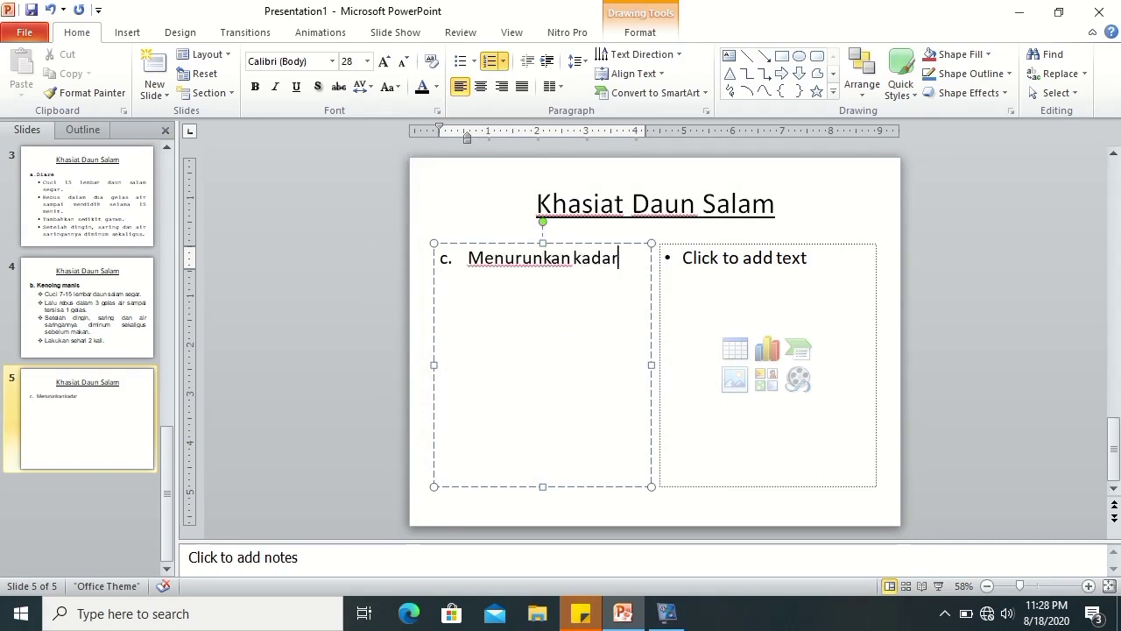
text( kolesterol tinggi)
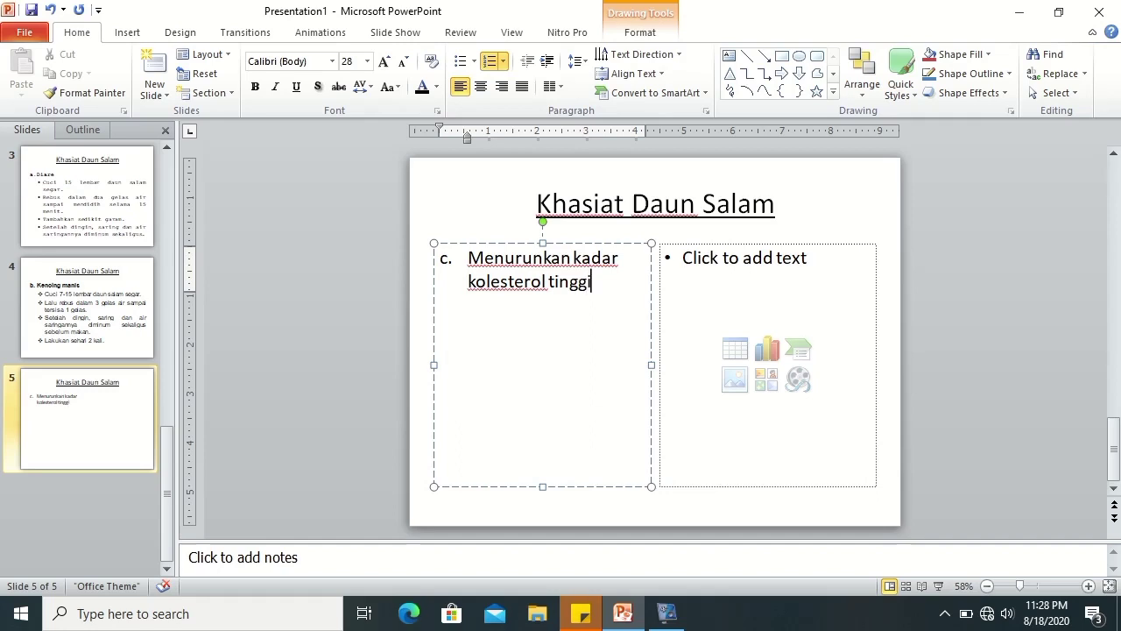
key(Return)
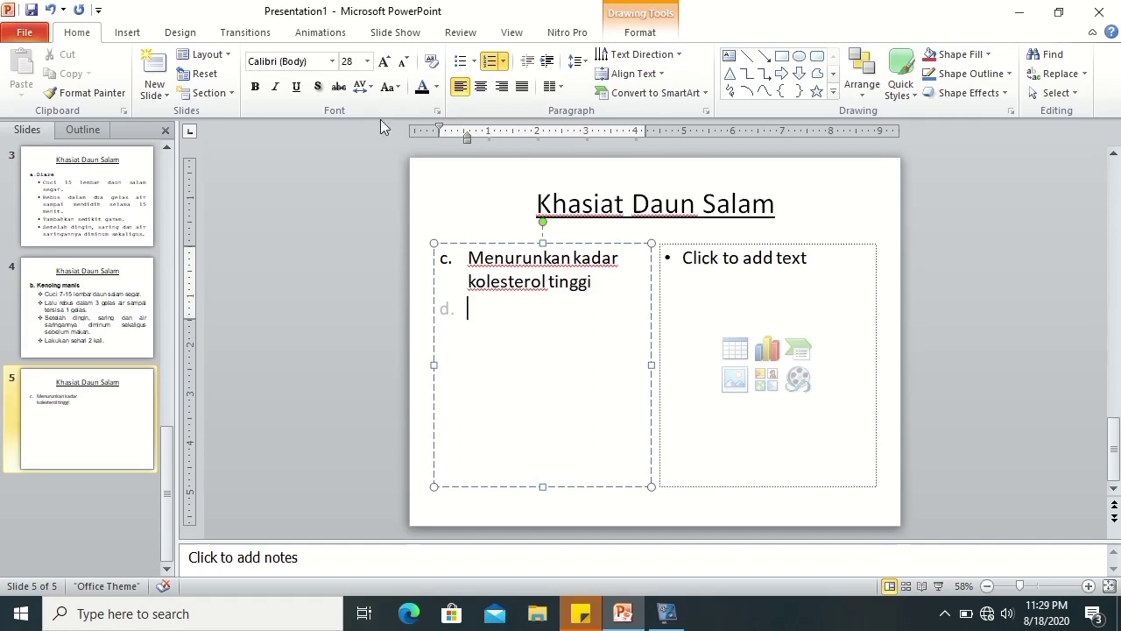
click(475, 66)
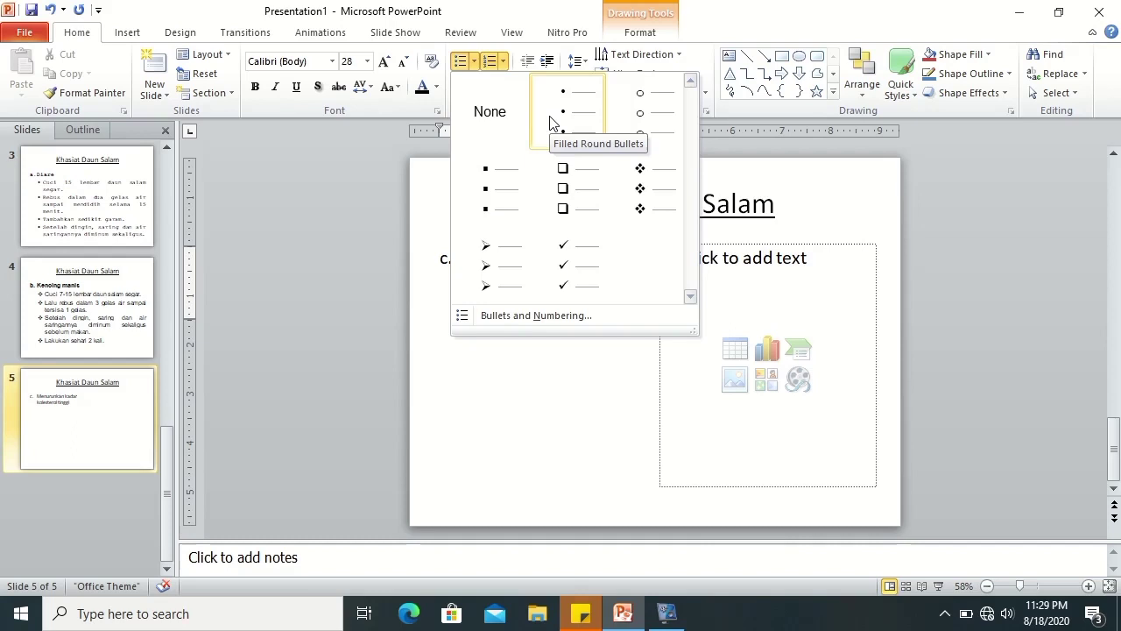
click(550, 118)
drag(456, 135, 483, 149)
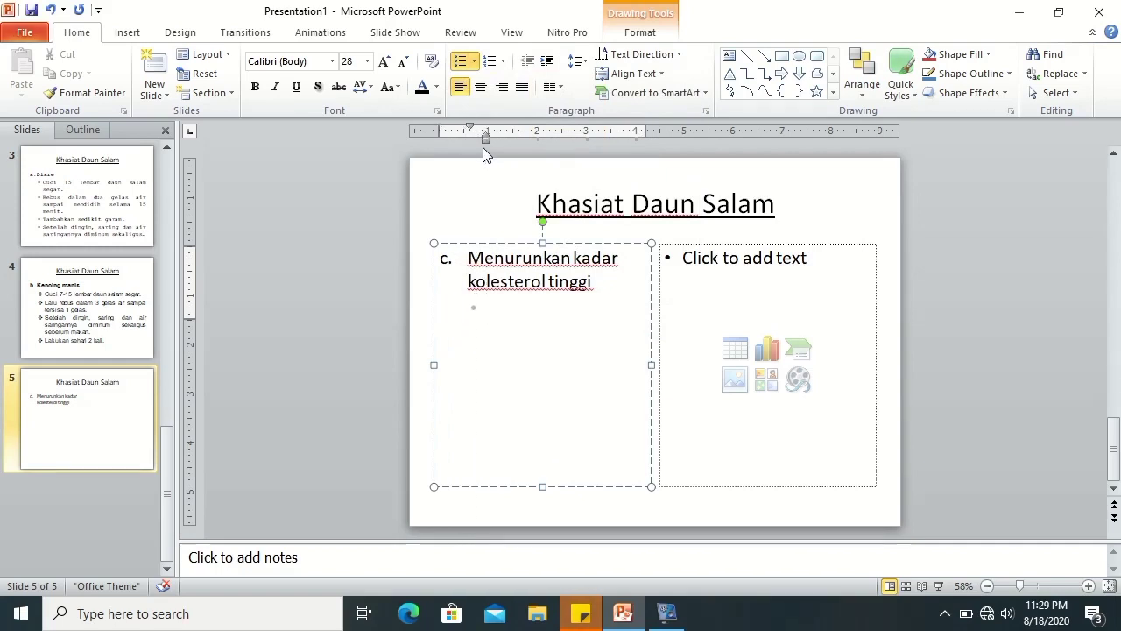
click(485, 258)
click(499, 282)
click(503, 308)
- Type three bulleted steps, from 'cuci 10-15 lembar daun salam segar.' to 'Lakukan tiap hari.'
text(cuci)
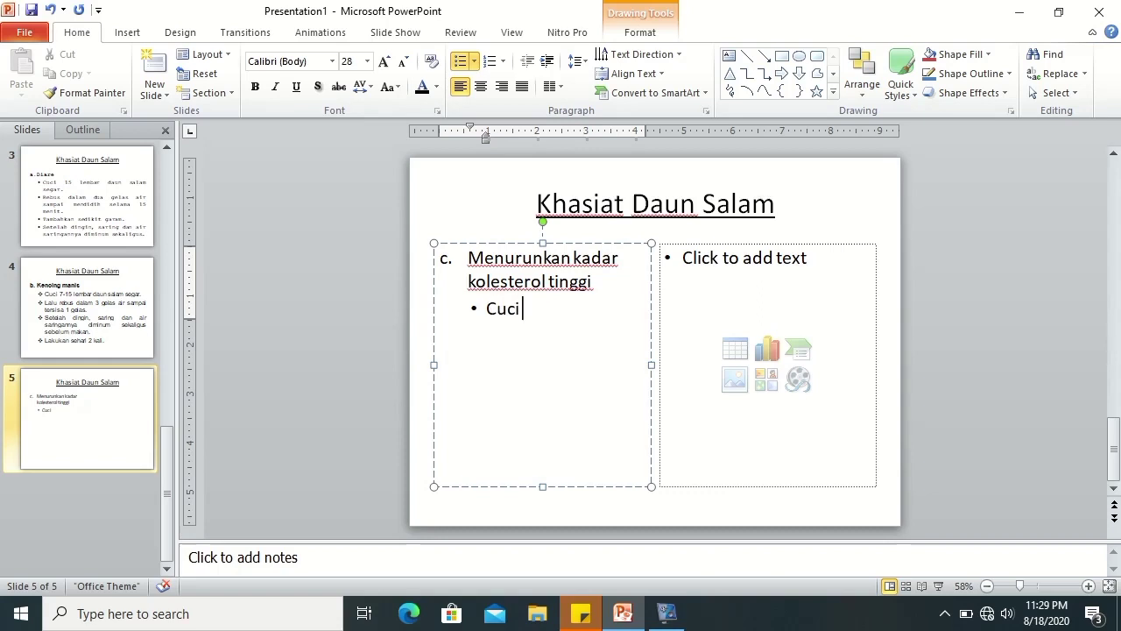
text( 10-15 lembar daun sla)
key(BackSpace)
text(alam segar.)
key(Return)
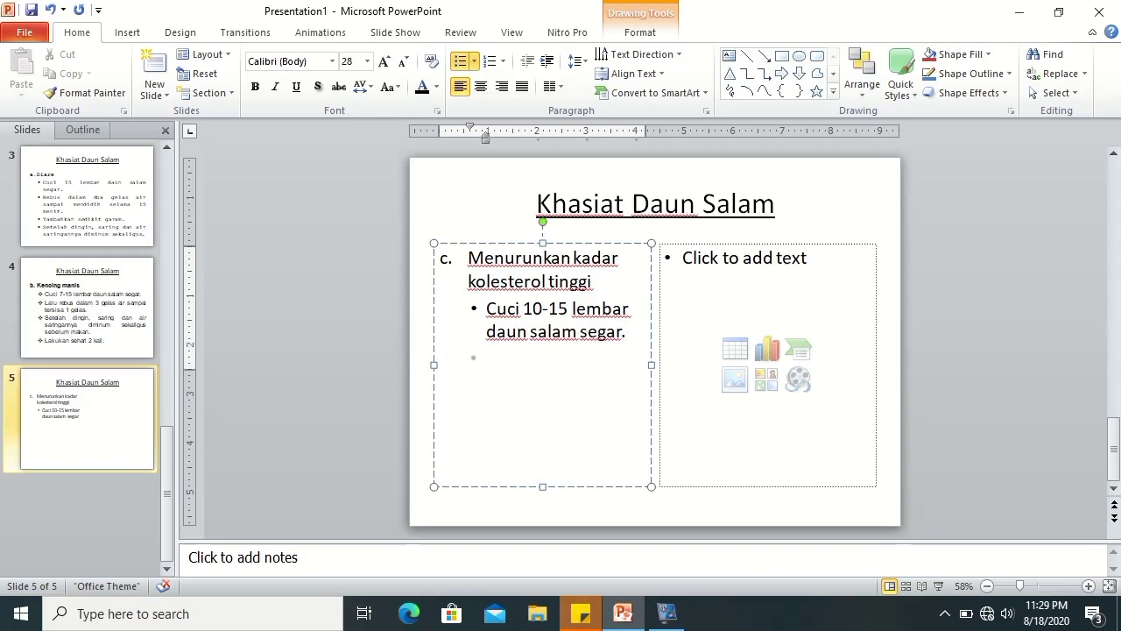
text(lalu rebus)
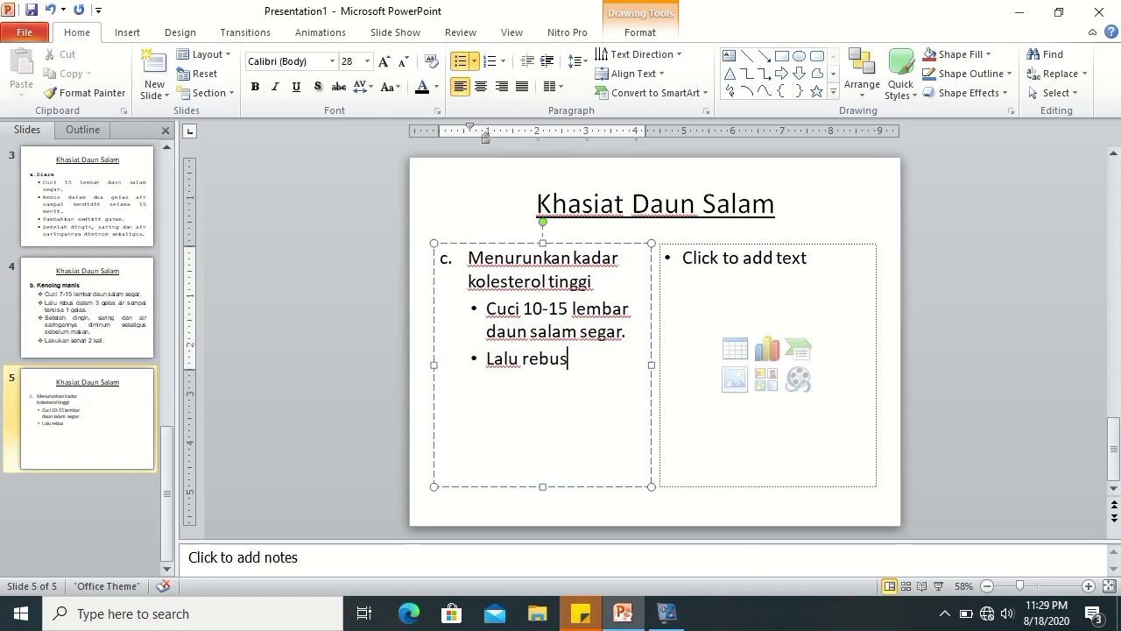
text( dalam 3 gelas)
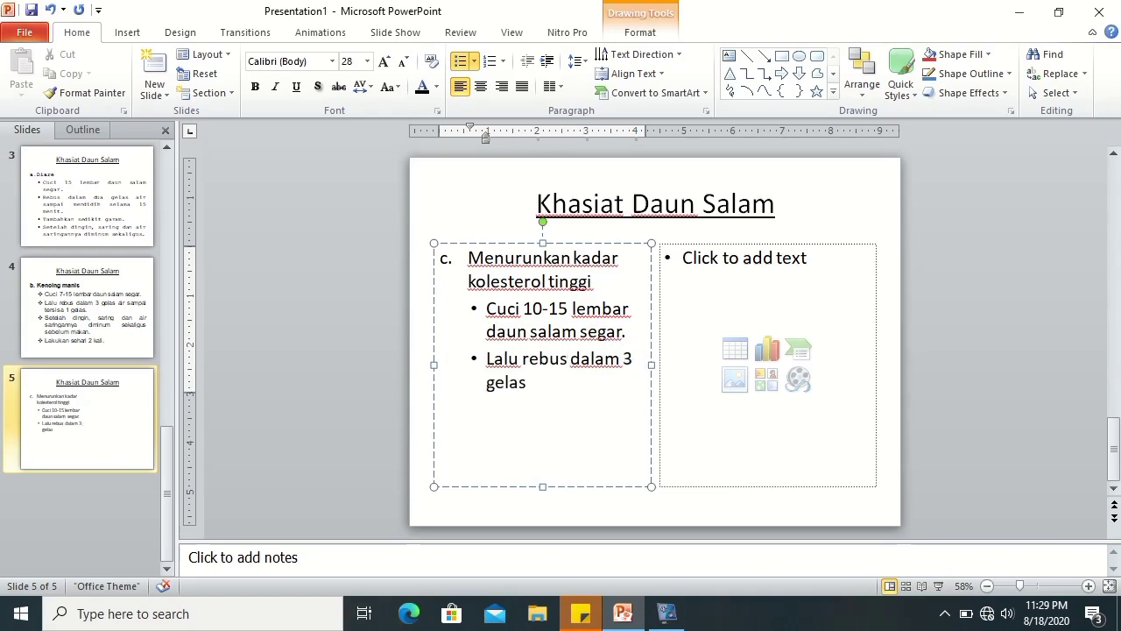
text( air sampai men)
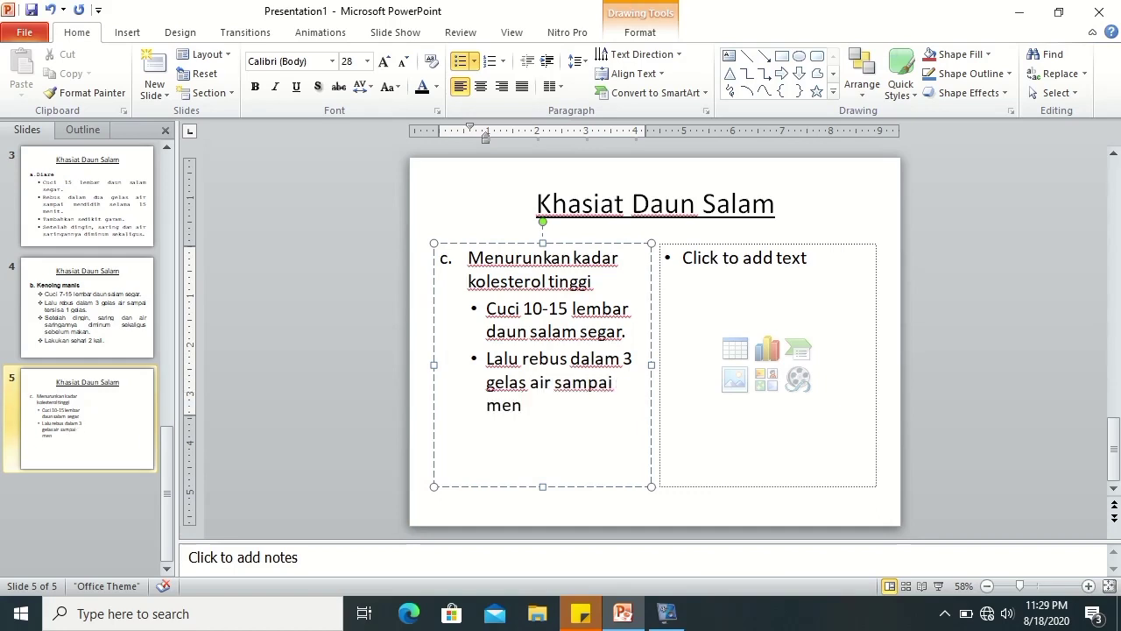
key(BackSpace)
key(BackSpace)
key(BackSpace)
text(tersisa )
text(1 gelas.)
key(Return)
text(setelahdingin)
text( sa)
text(ng dan s)
key(BackSpace)
text(air saring)
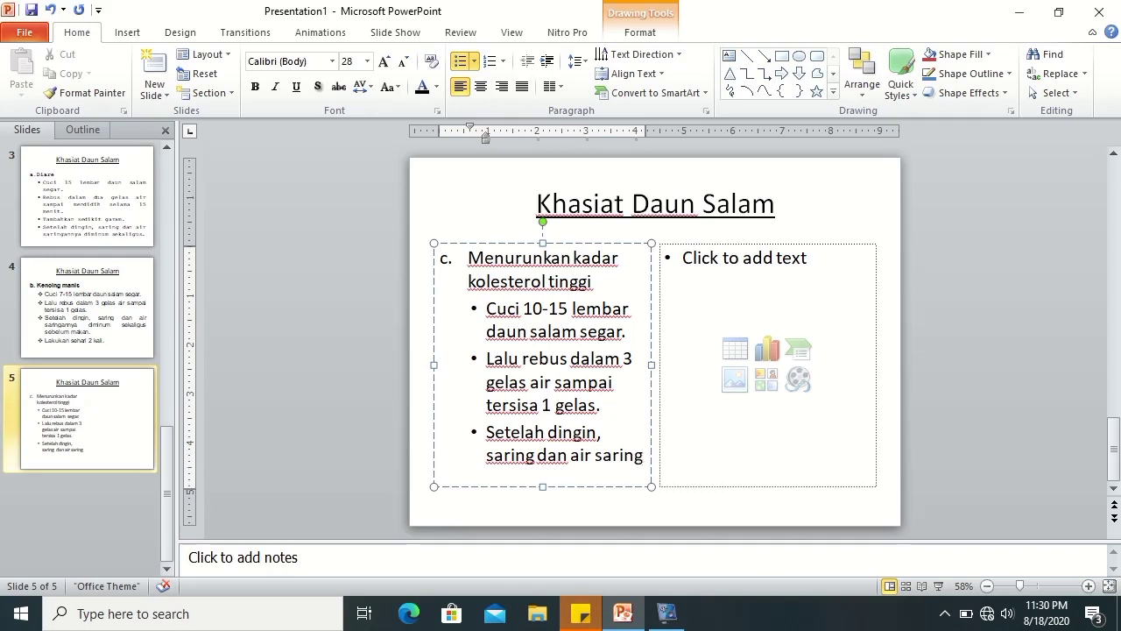
text(annya)
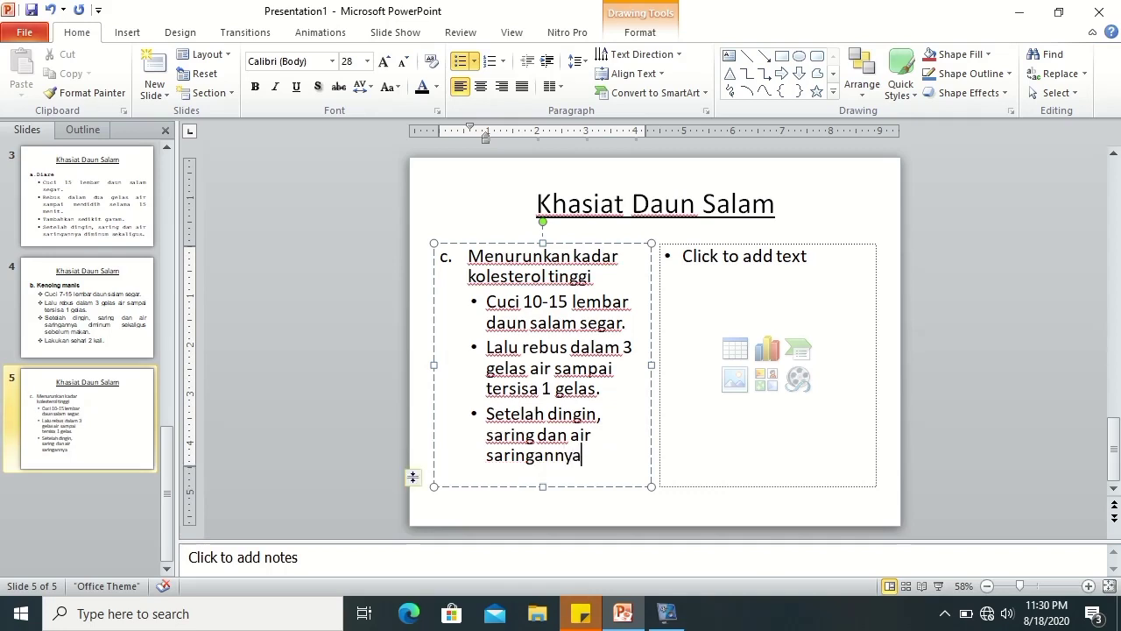
text( diminum sekaligus di)
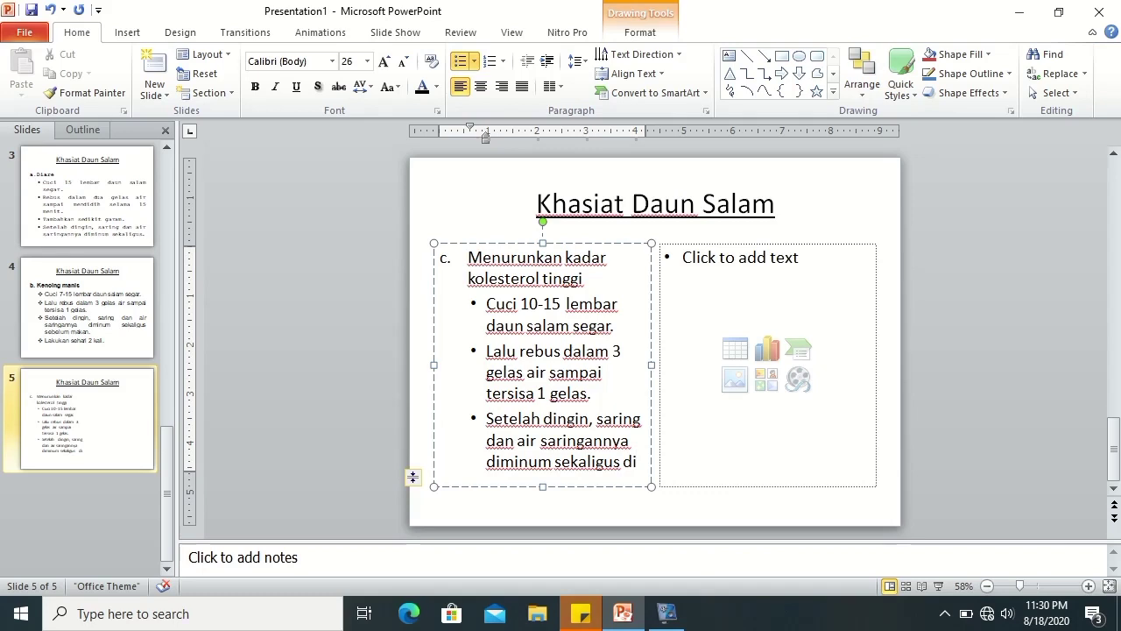
text( malam)
key(BackSpace)
key(BackSpace)
text(lam hari. Lakukan tiap hari.)
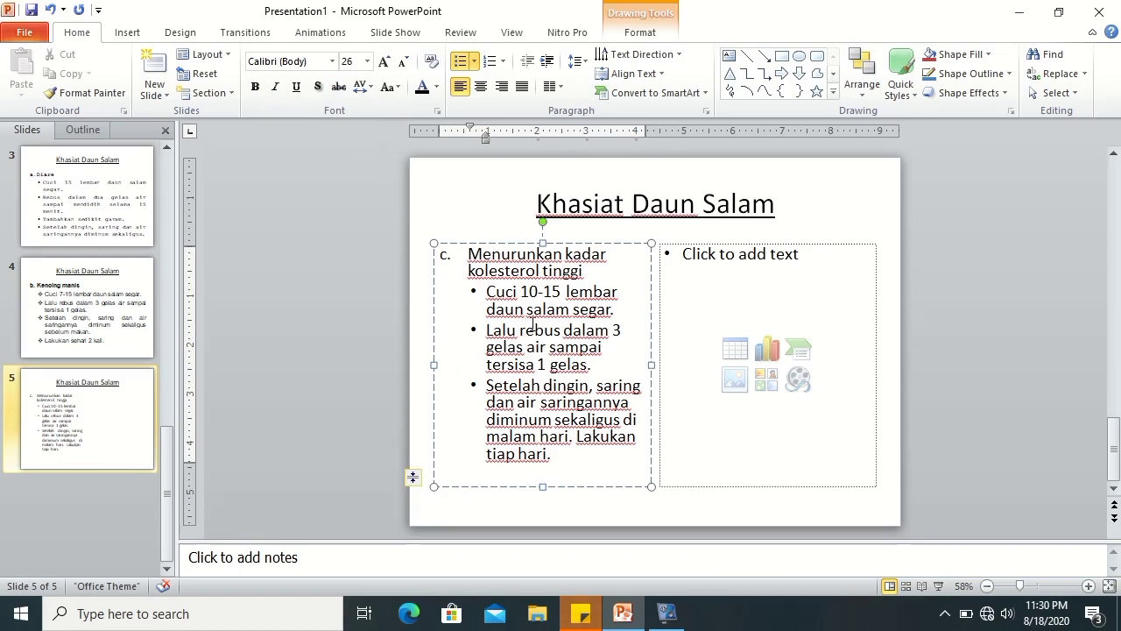
key(ctrl+a)
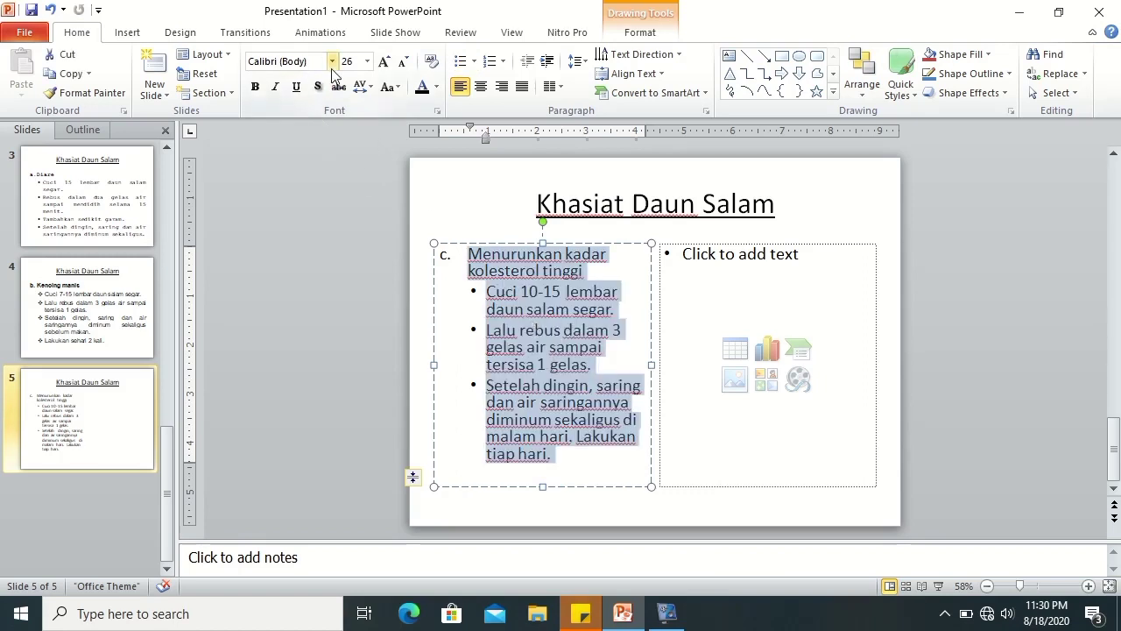
- Make the left column 24 pt justified Times New Roman, with 'Menurunkan kadar kolesterol tinggi' bold
click(332, 61)
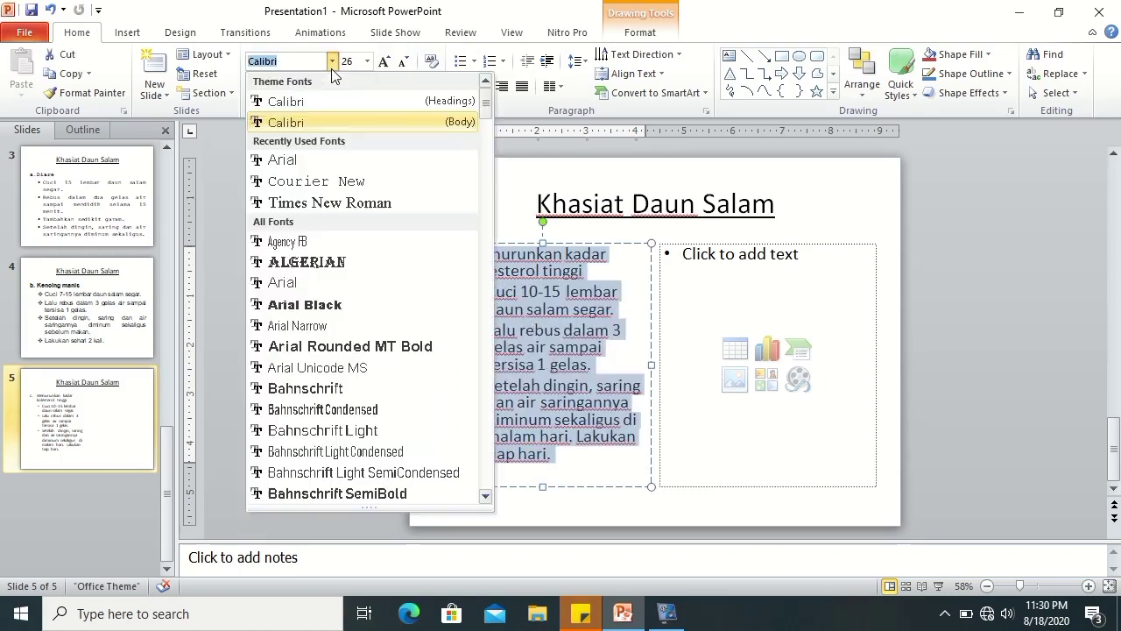
click(342, 202)
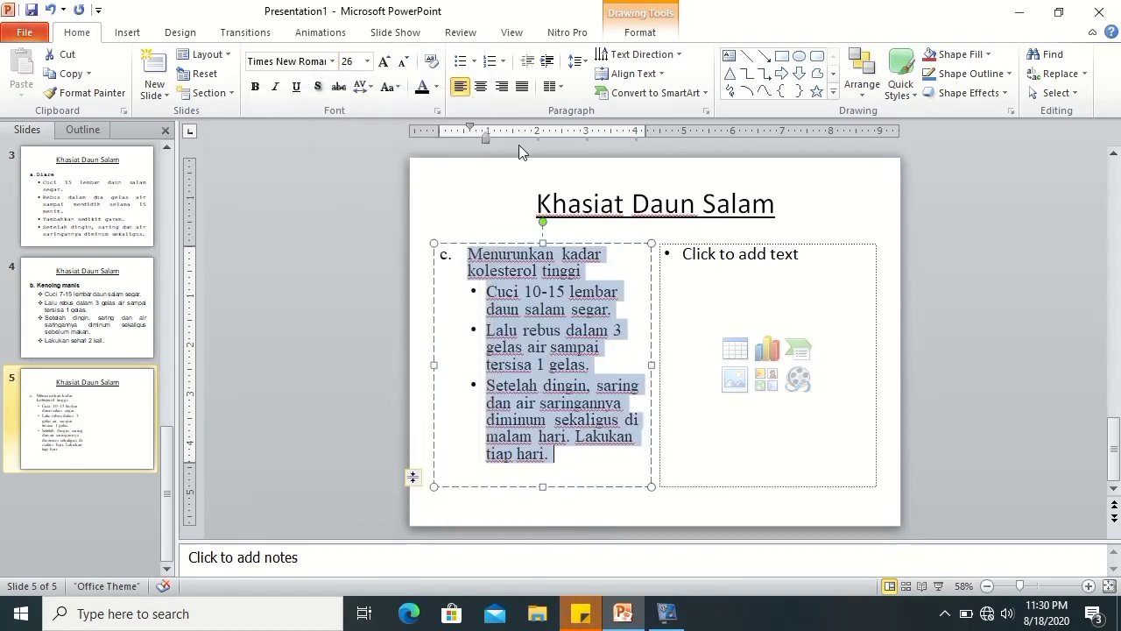
key(ctrl+j)
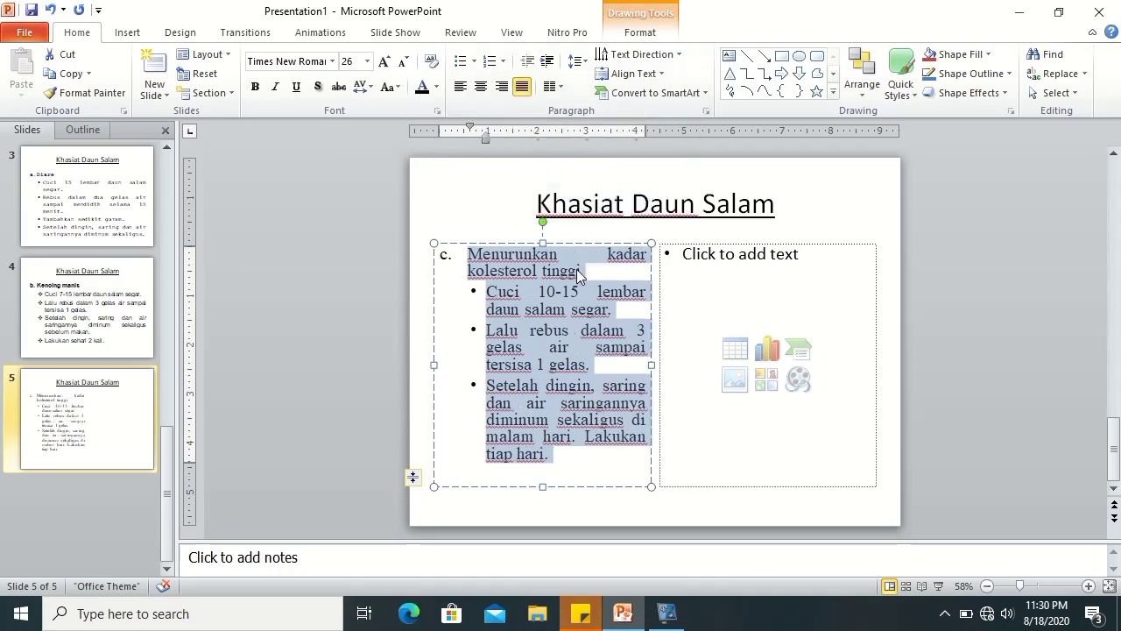
click(367, 62)
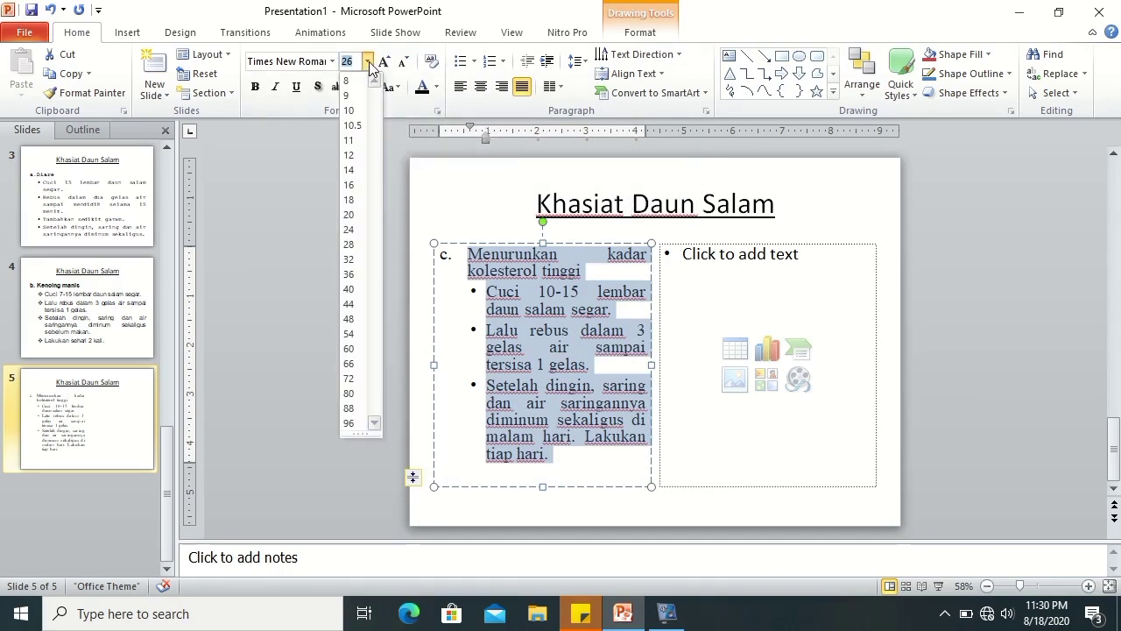
click(349, 229)
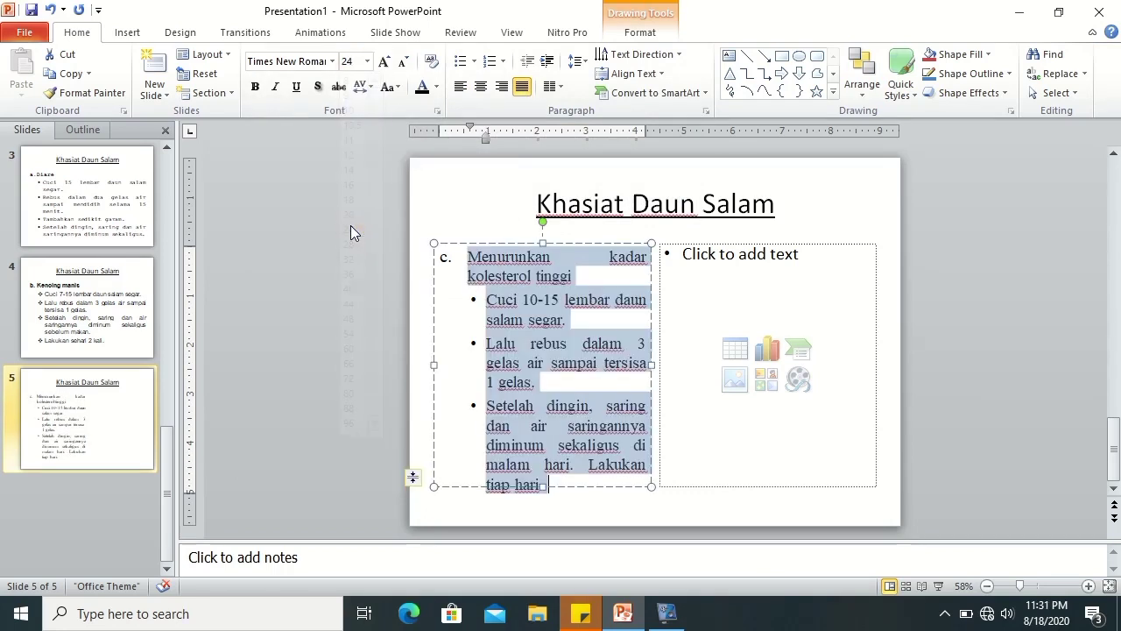
click(471, 299)
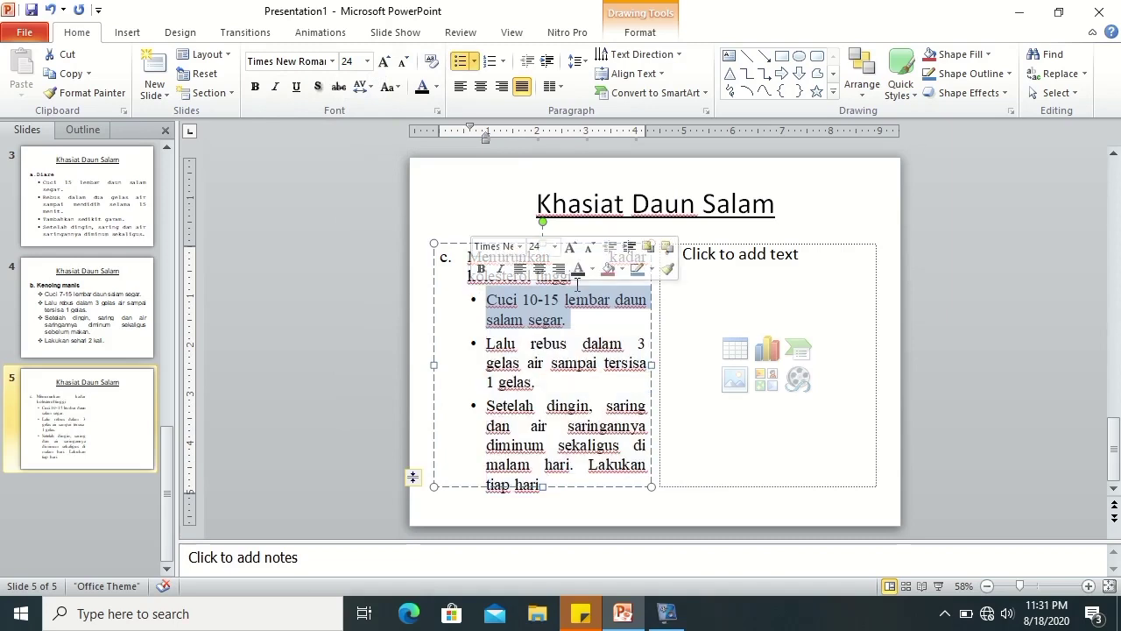
click(564, 407)
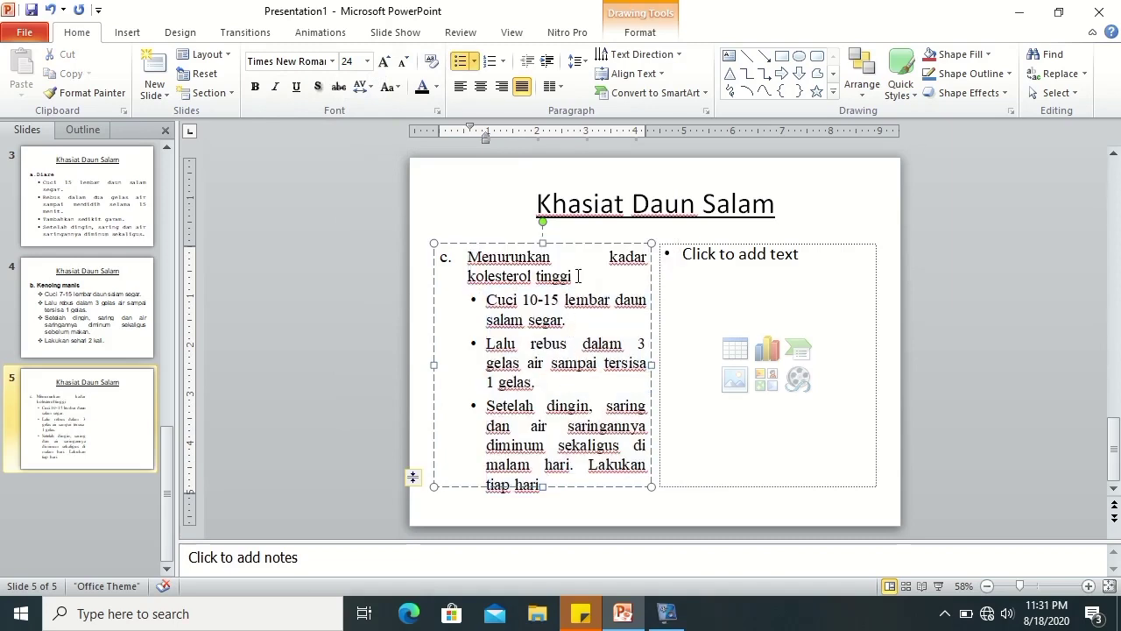
drag(575, 277, 509, 257)
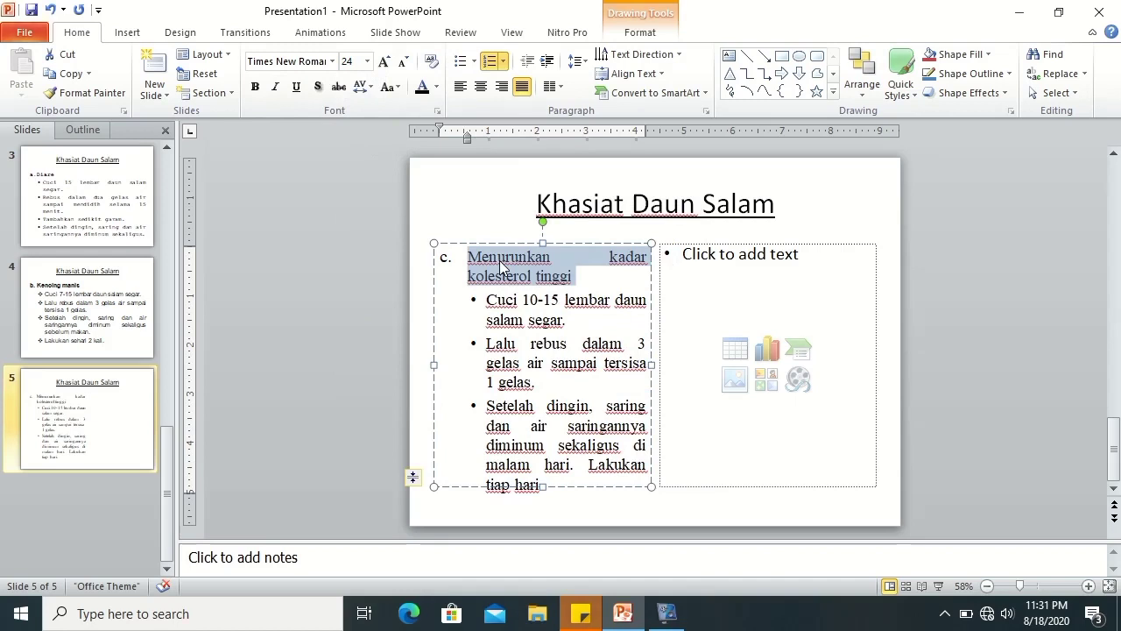
key(ctrl+b)
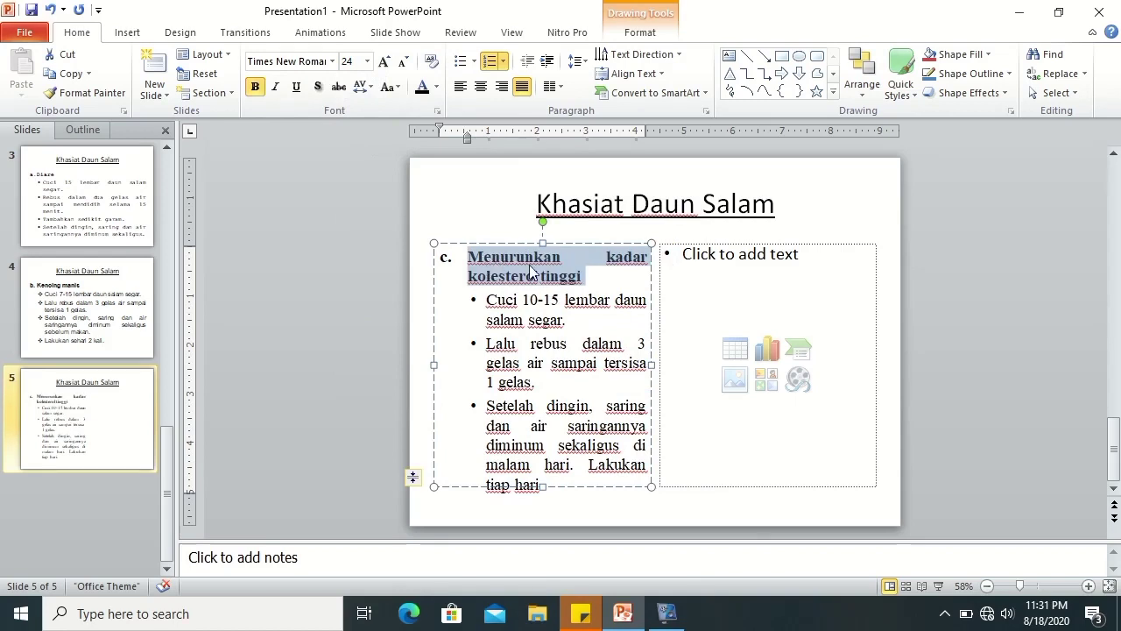
click(688, 256)
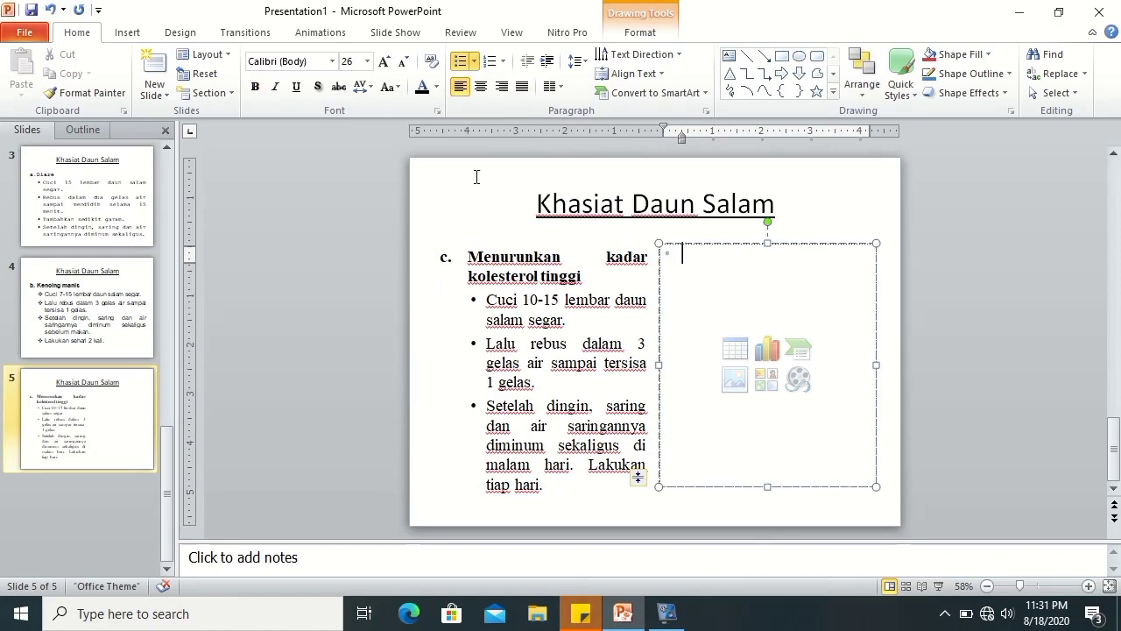
- Letter the right column a. b. c. with Start at 4, and begin typing 'menurunkan tekanan'
click(503, 63)
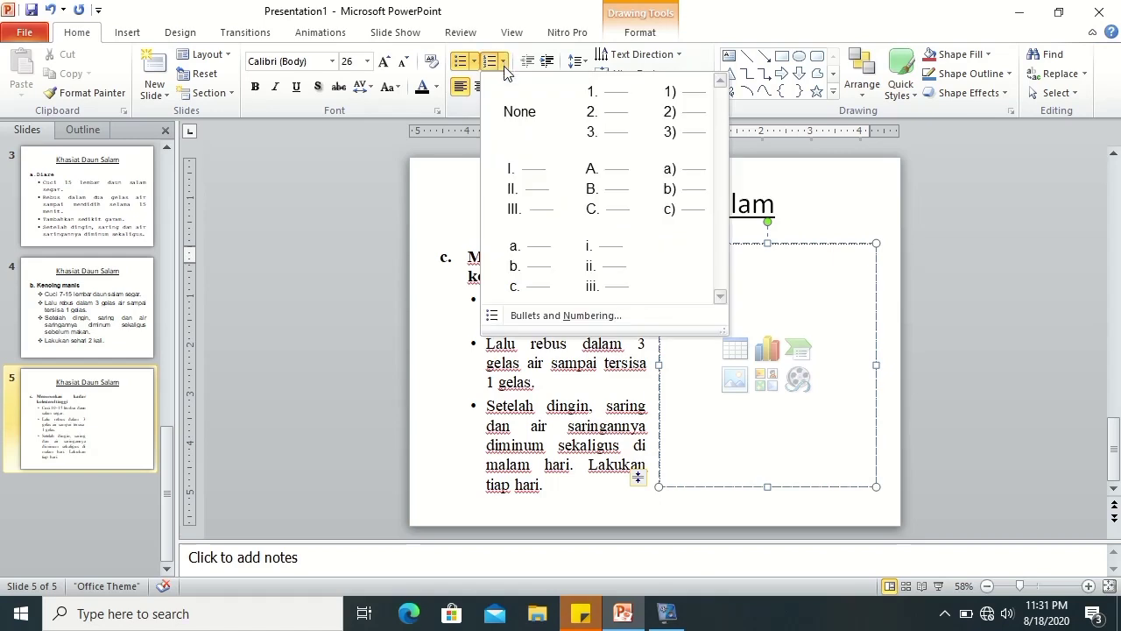
click(539, 268)
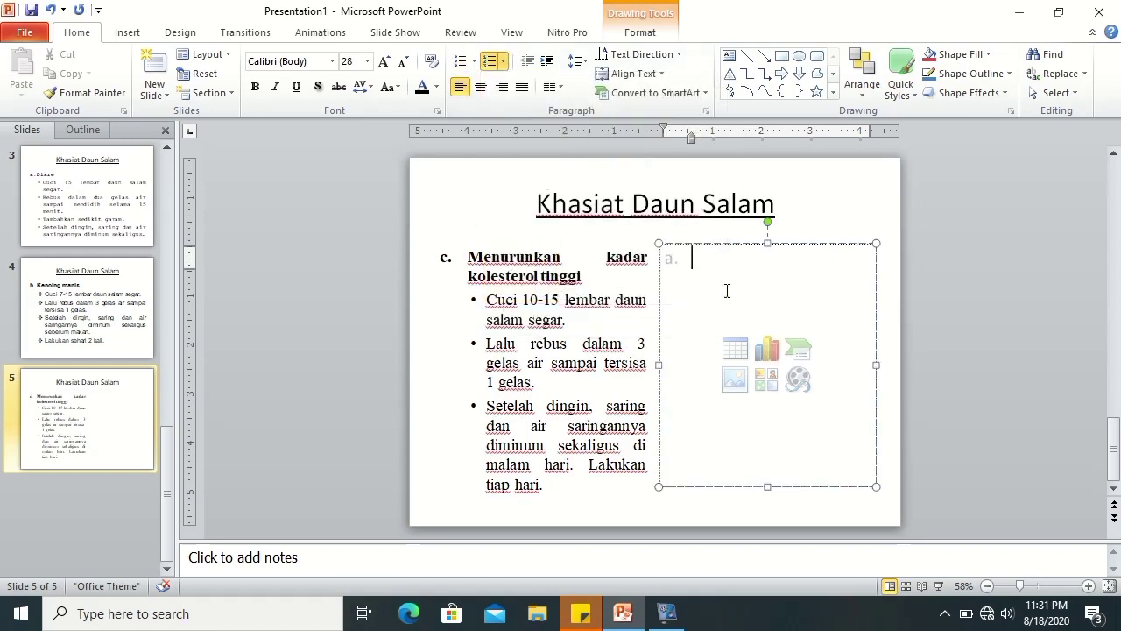
click(504, 63)
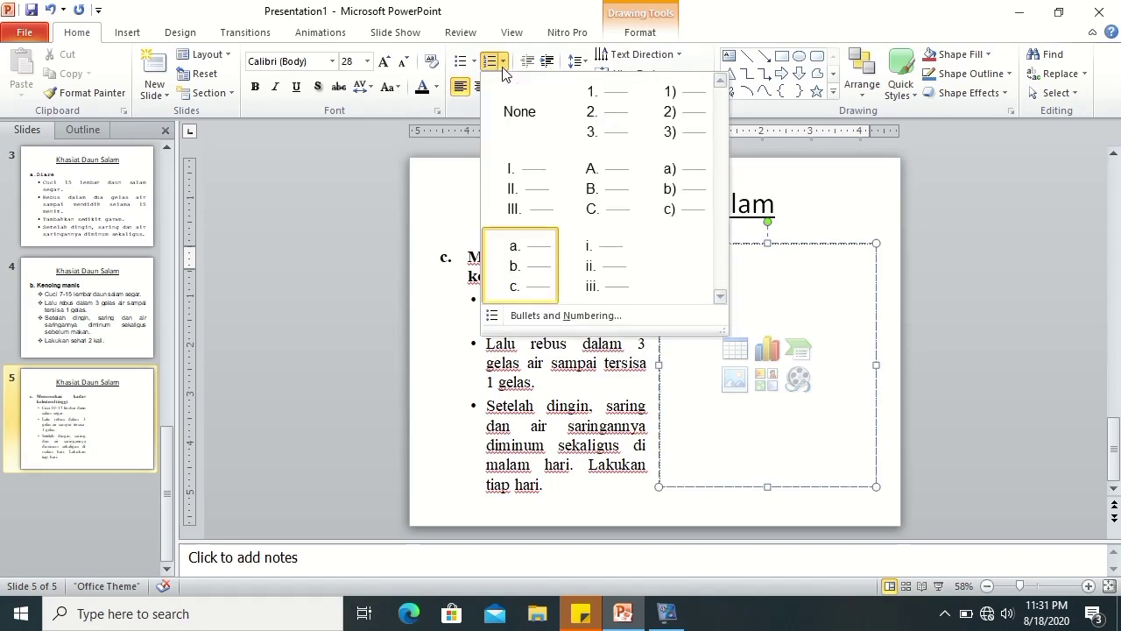
click(556, 319)
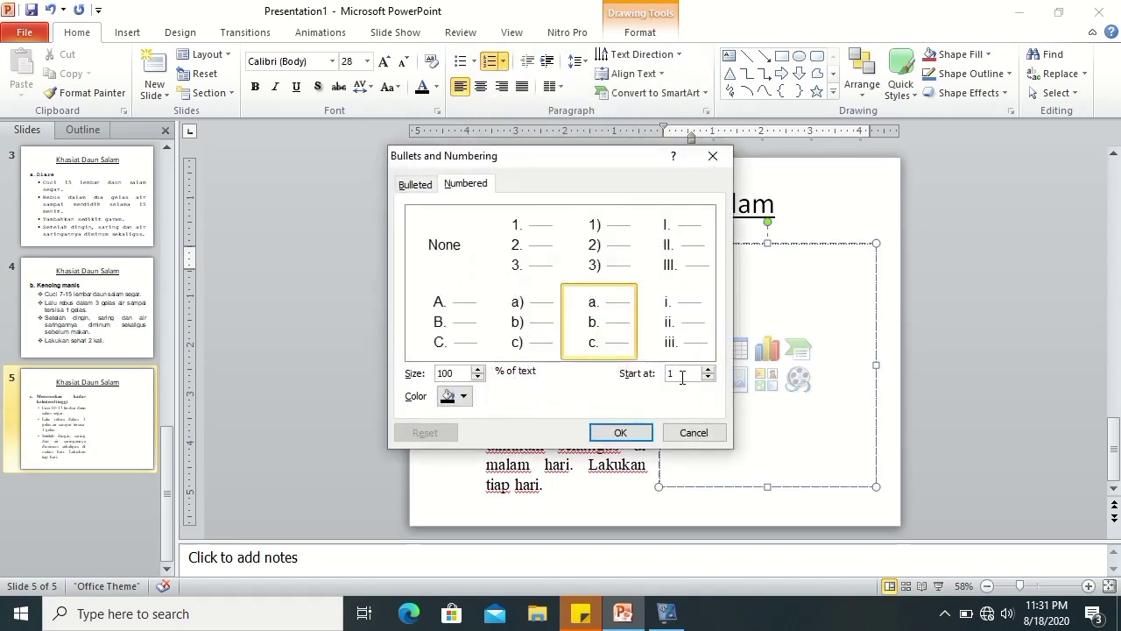
drag(679, 374, 664, 379)
text(4)
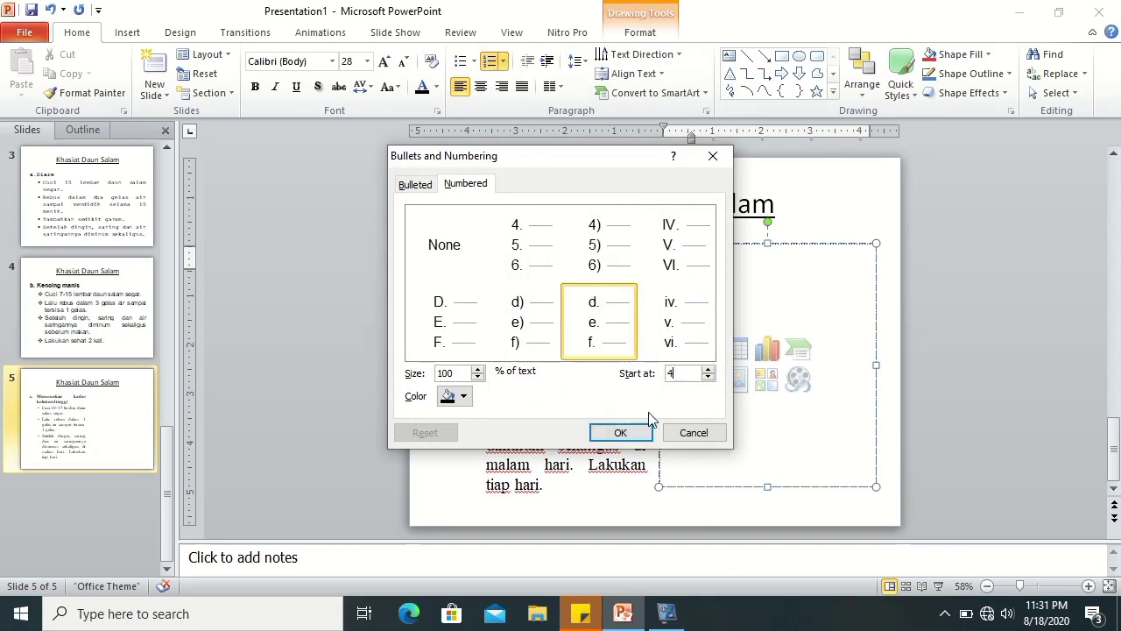
click(636, 438)
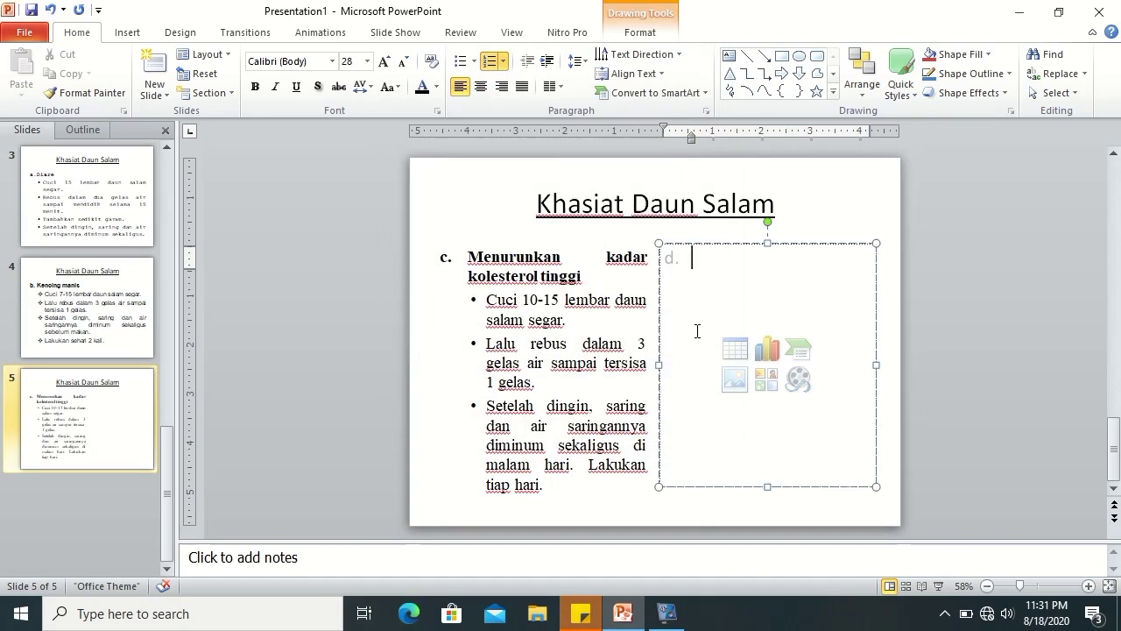
text(menurunkan tekanan)
- Complete the heading 'Menurunkan tekanan darah tinggi' and add an indented round bullet line beneath it
text(arah tinggi)
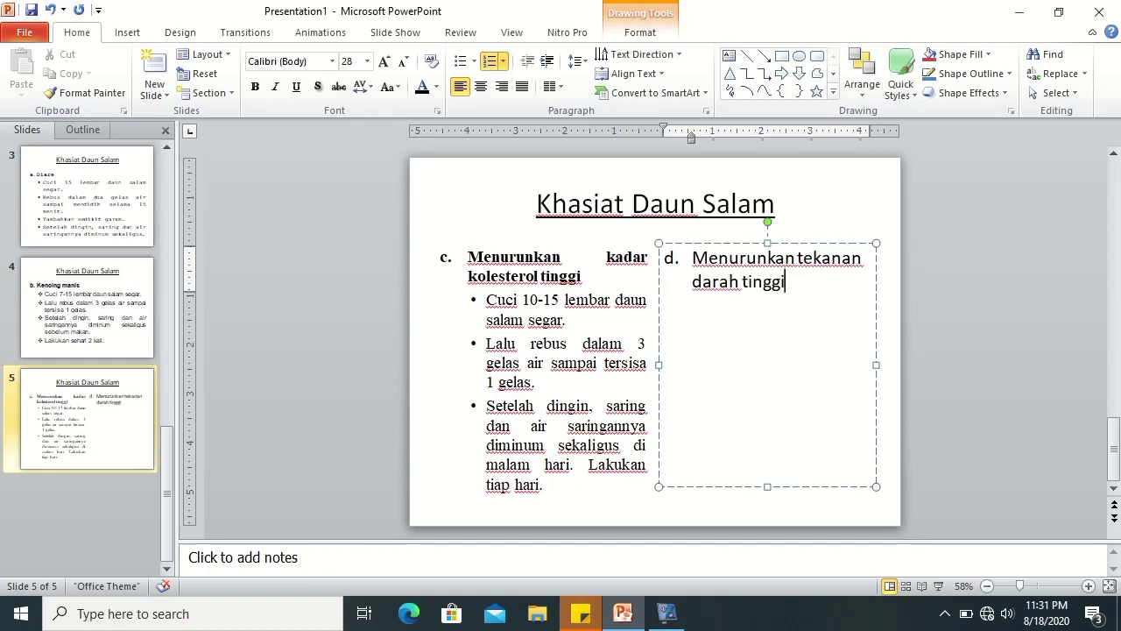
key(Return)
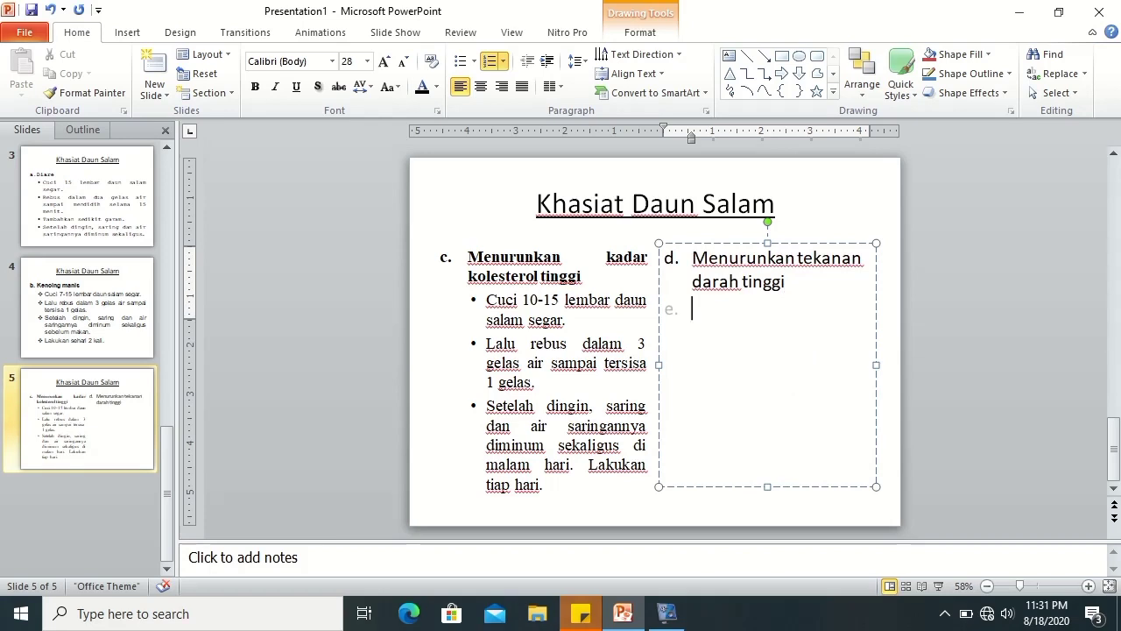
click(473, 62)
click(563, 117)
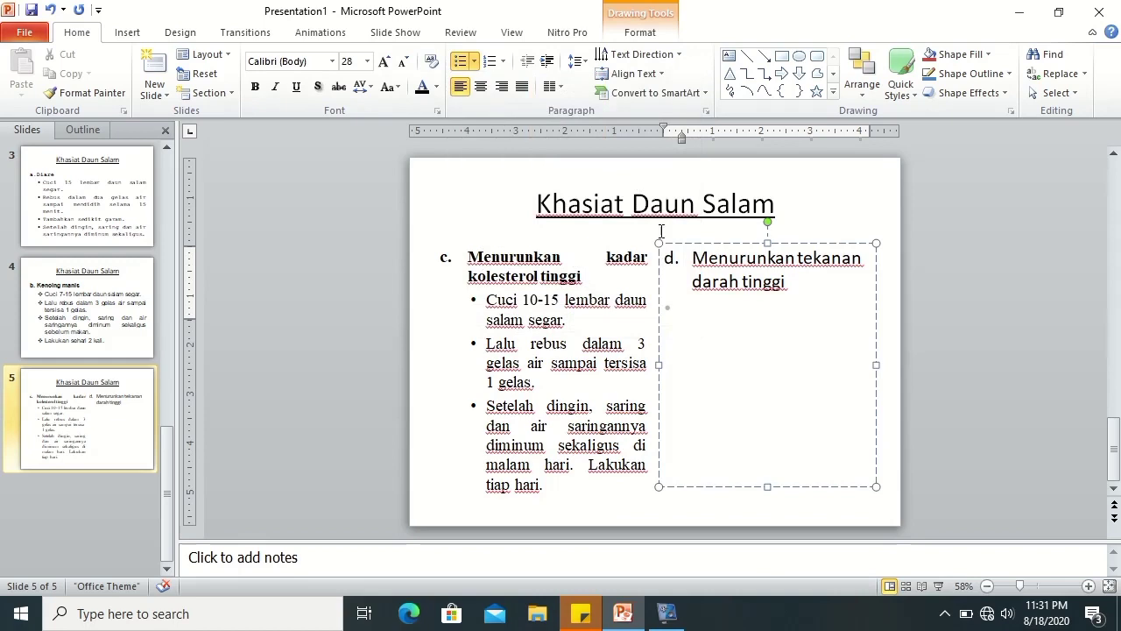
drag(679, 139, 706, 144)
drag(714, 145, 712, 151)
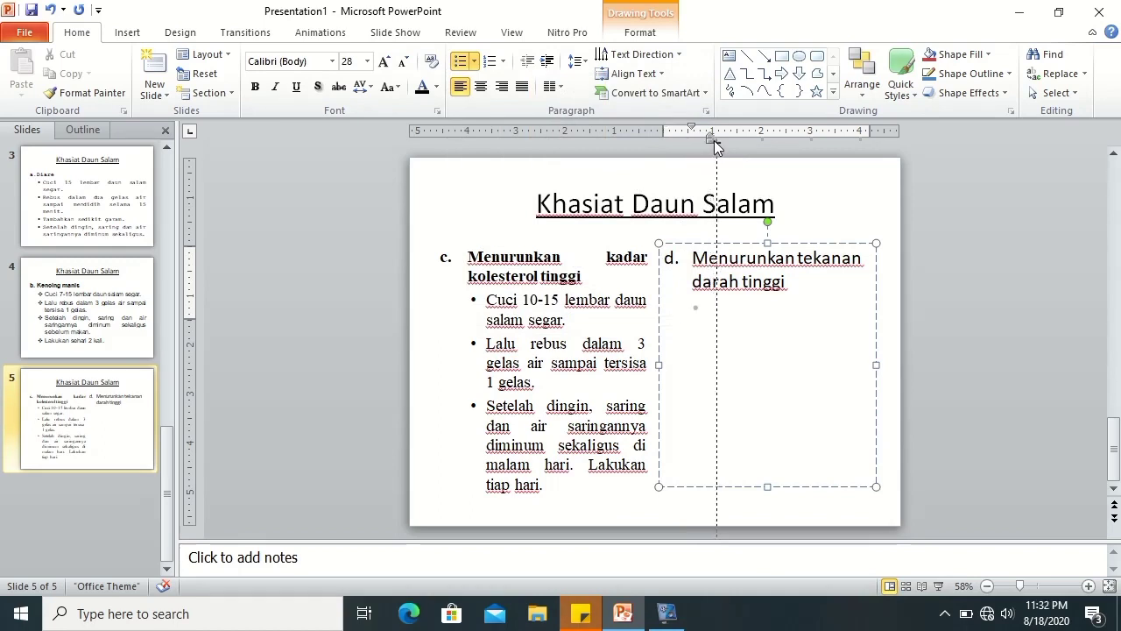
drag(708, 138, 714, 140)
- Type three bulleted steps under item d, from washing the salam leaves to 'masing-masing setengah gelas.'
text(cuci)
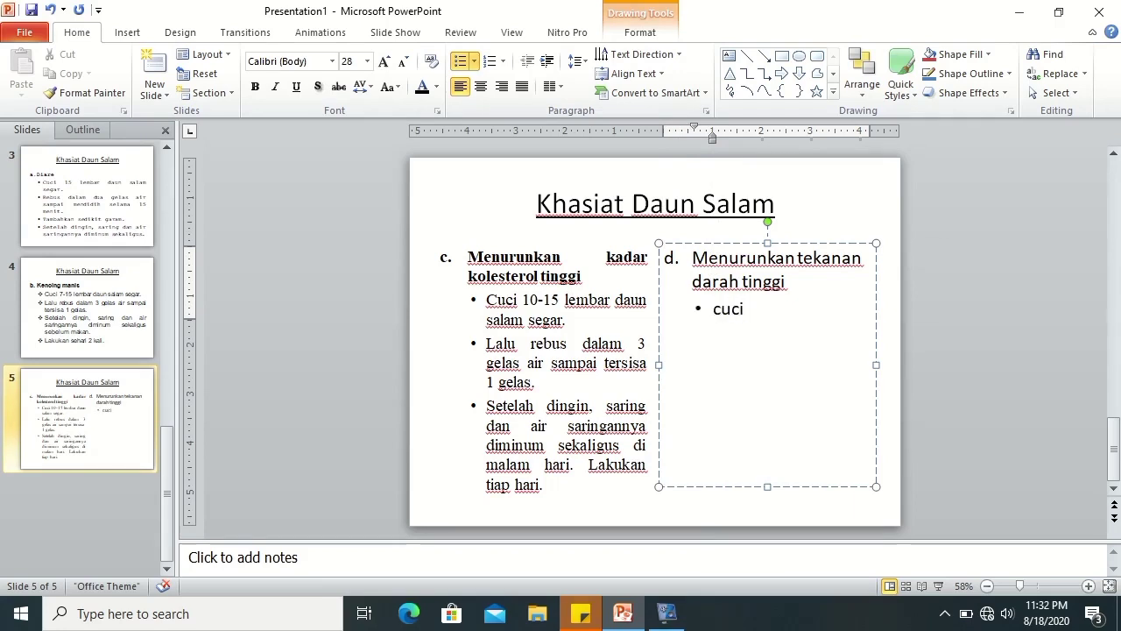
text( 7-10lembar)
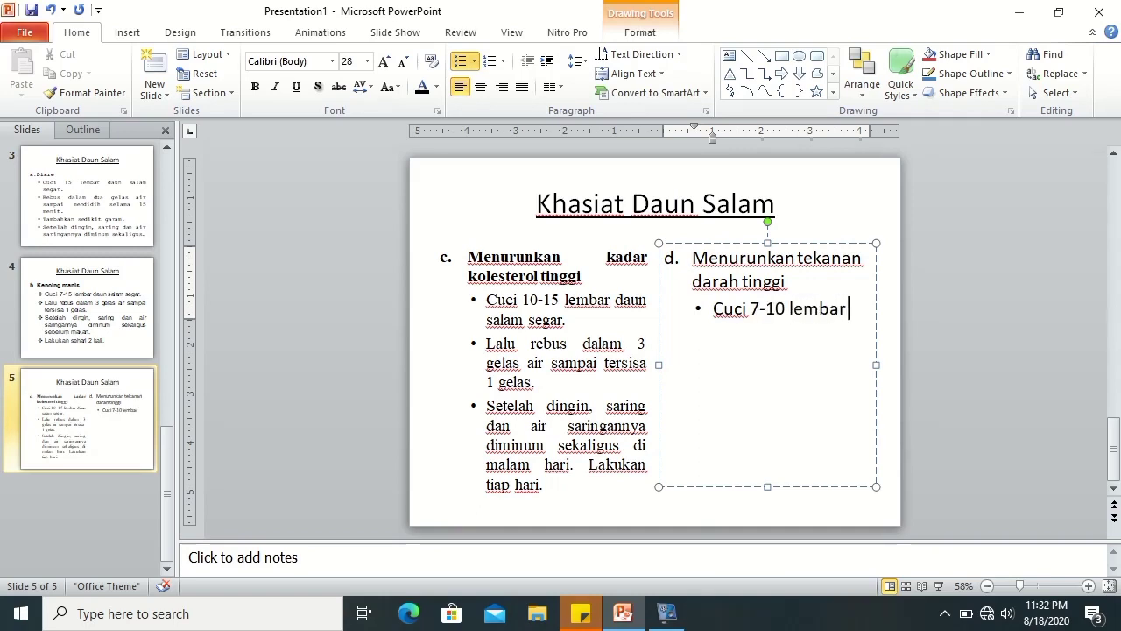
text(daun salam.)
key(Return)
text(Lalu )
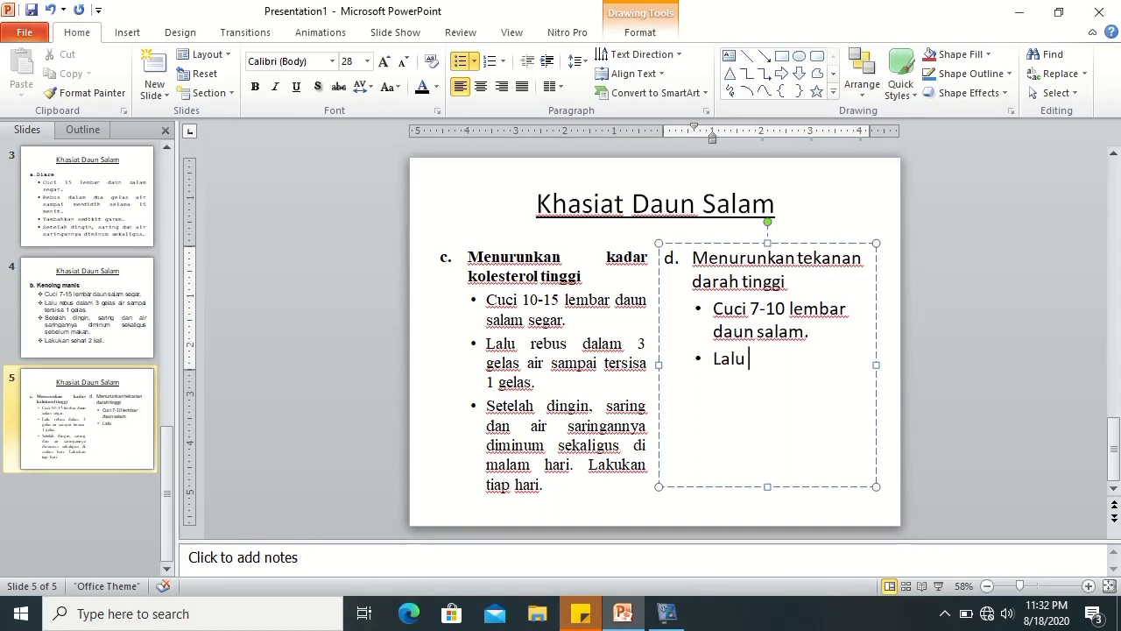
text(rebus dalam 3 gelas )
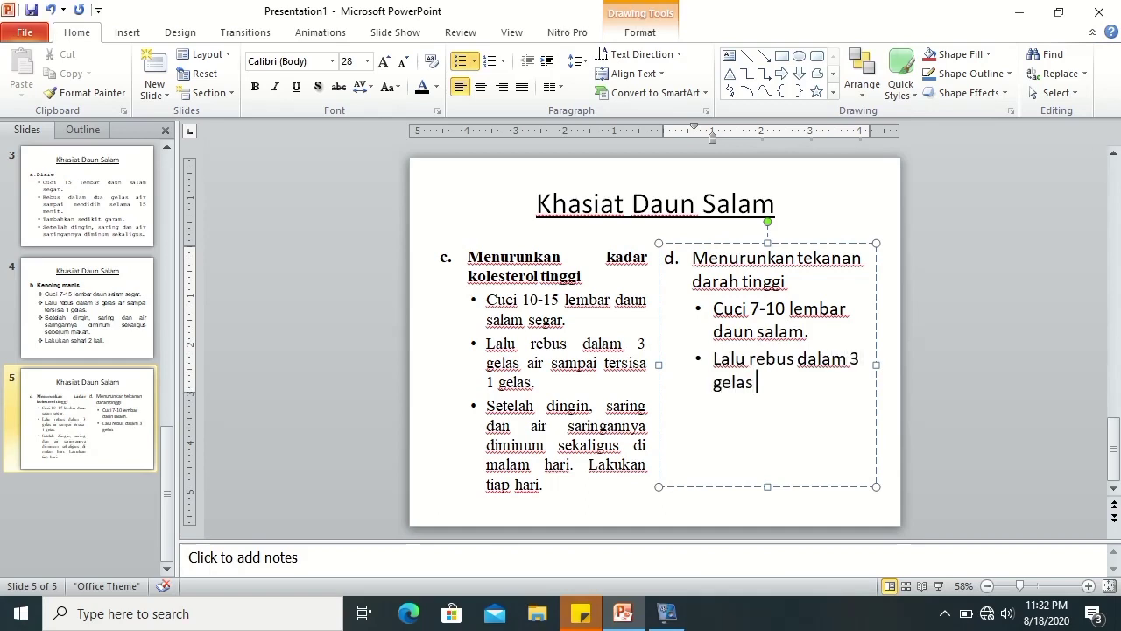
text(air sampai menjadi)
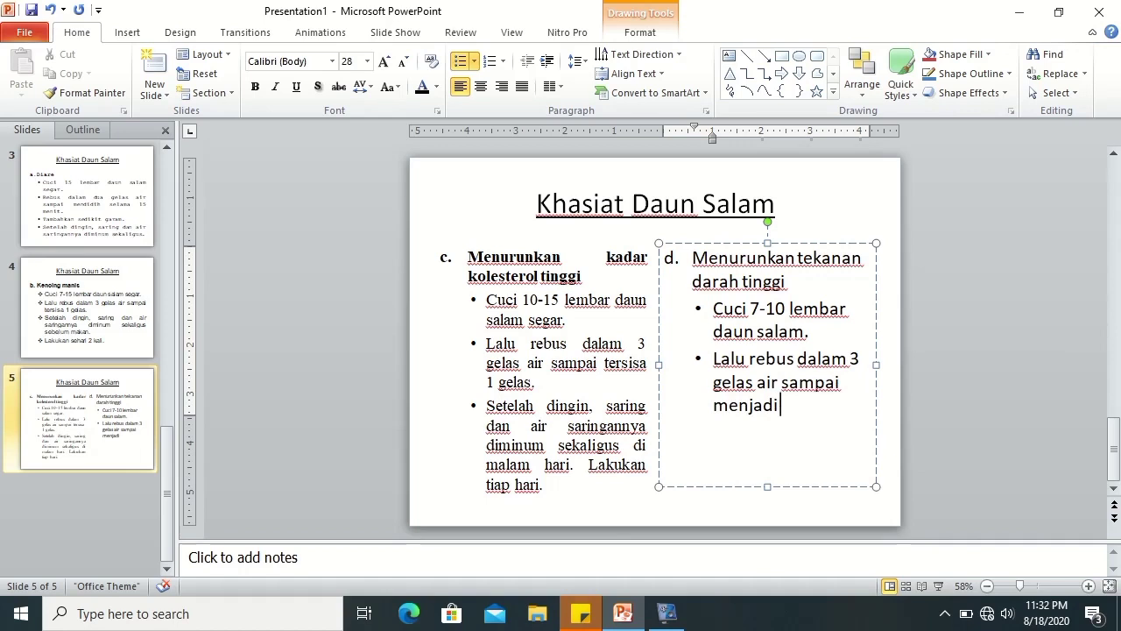
key(BackSpace)
key(BackSpace)
key(BackSpace)
key(BackSpace)
key(BackSpace)
key(BackSpace)
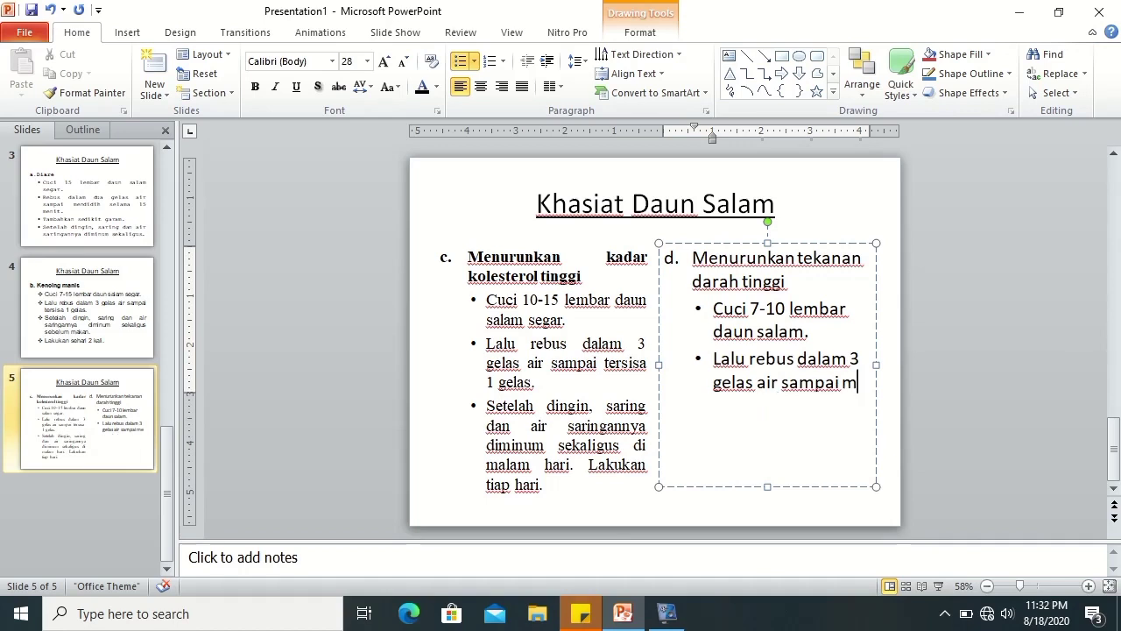
text(tersis)
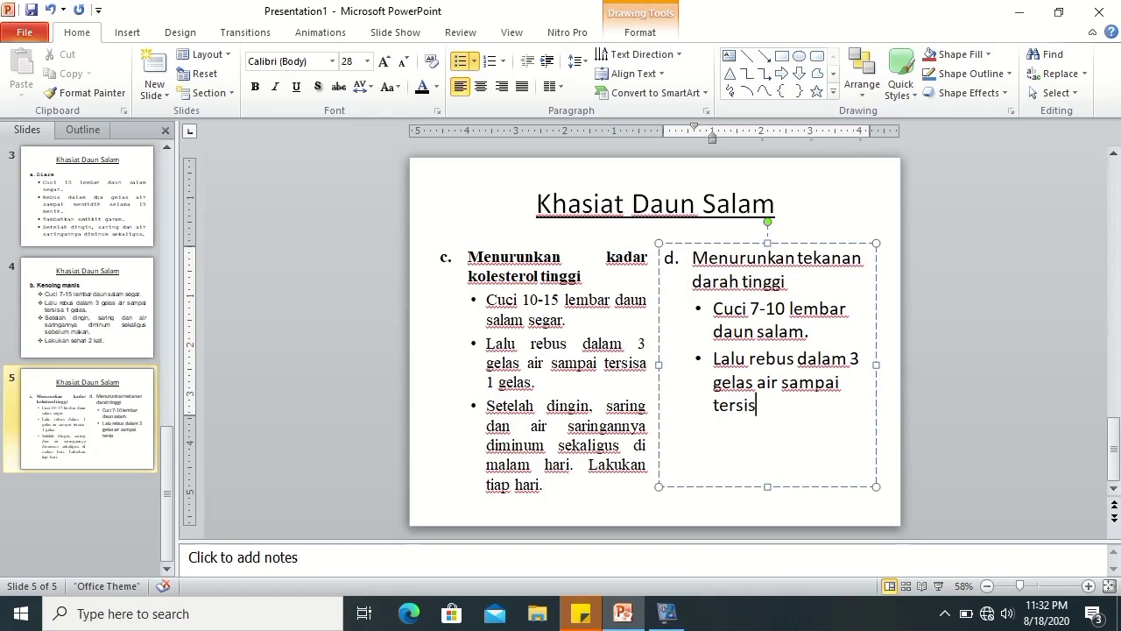
text(a 1 gel as.)
key(Return)
text(setelah dingin)
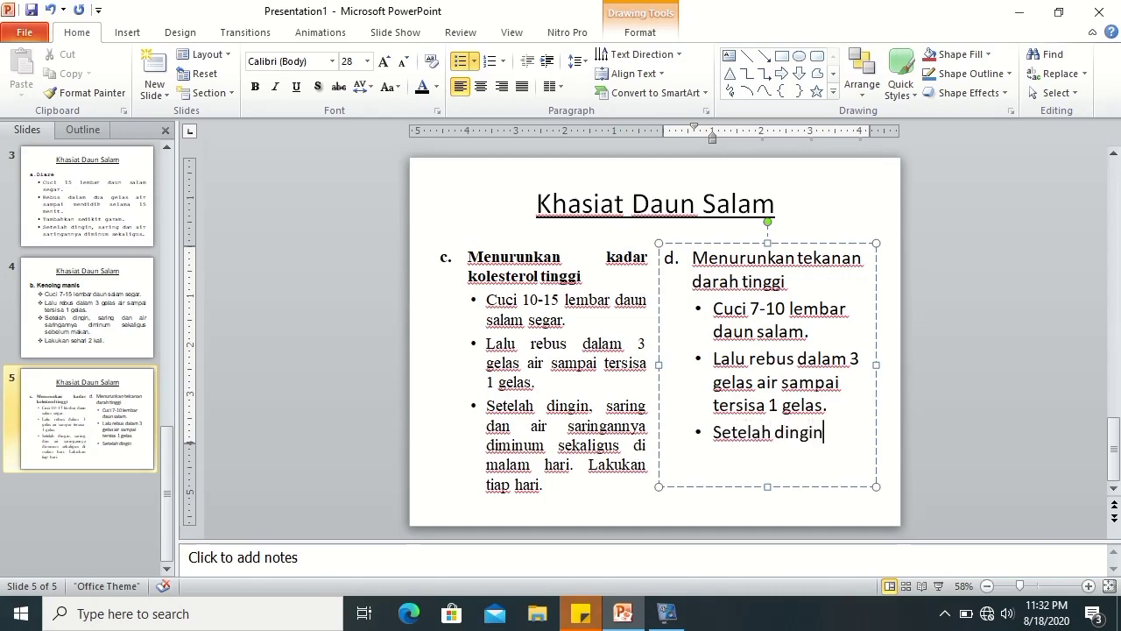
text(, saring dan air saringannya)
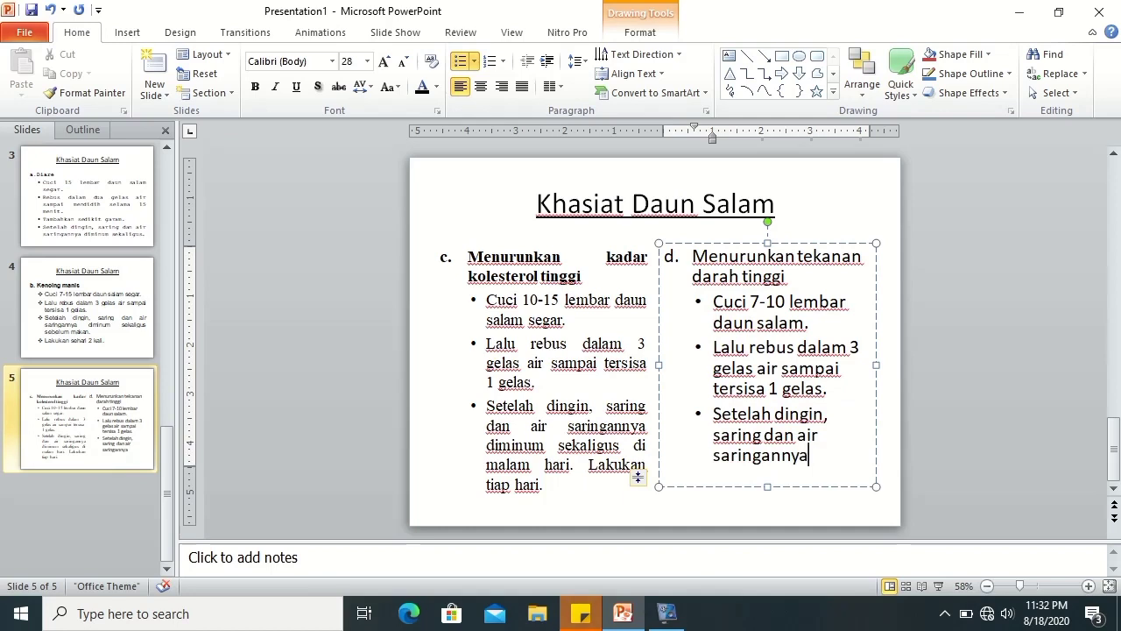
text( diminum sehari dua)
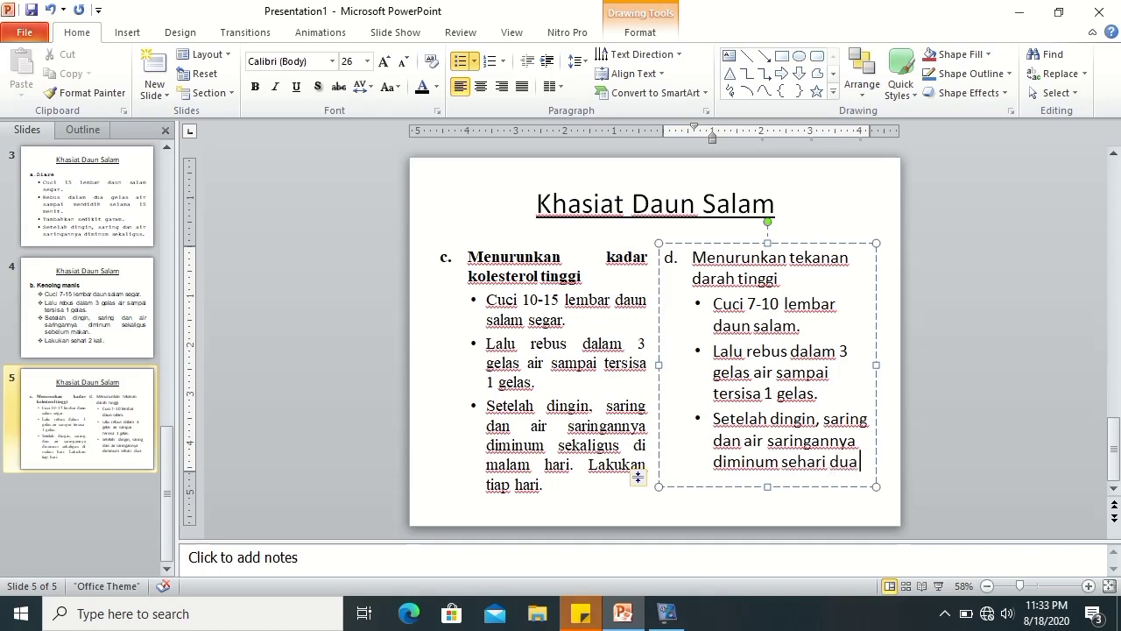
text( kali, masing)
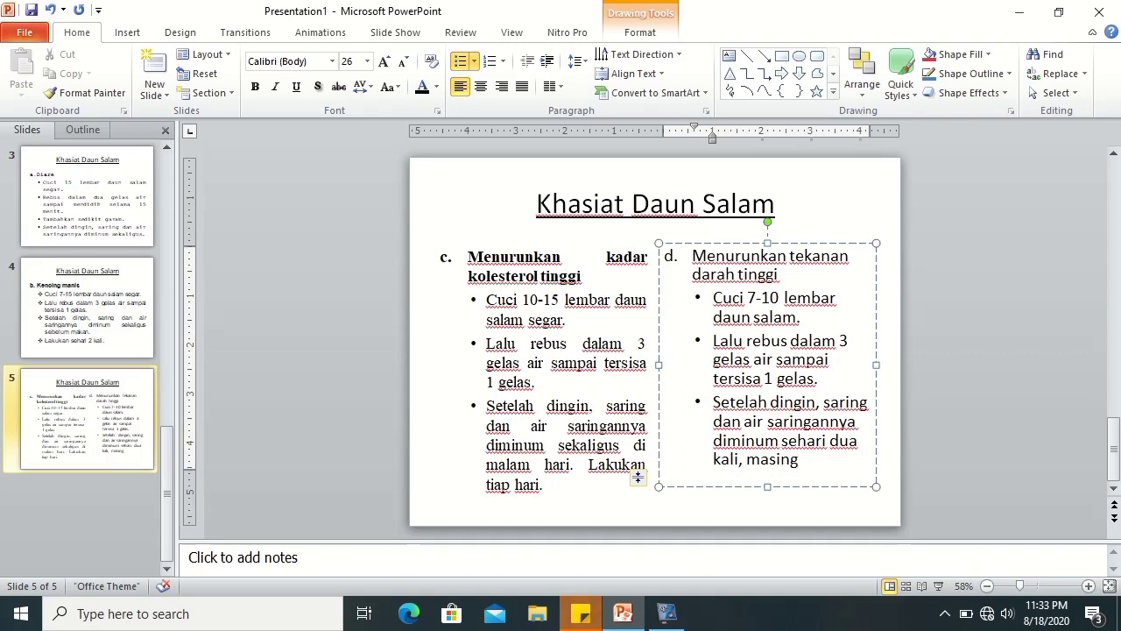
text(-masing setengah gelas.)
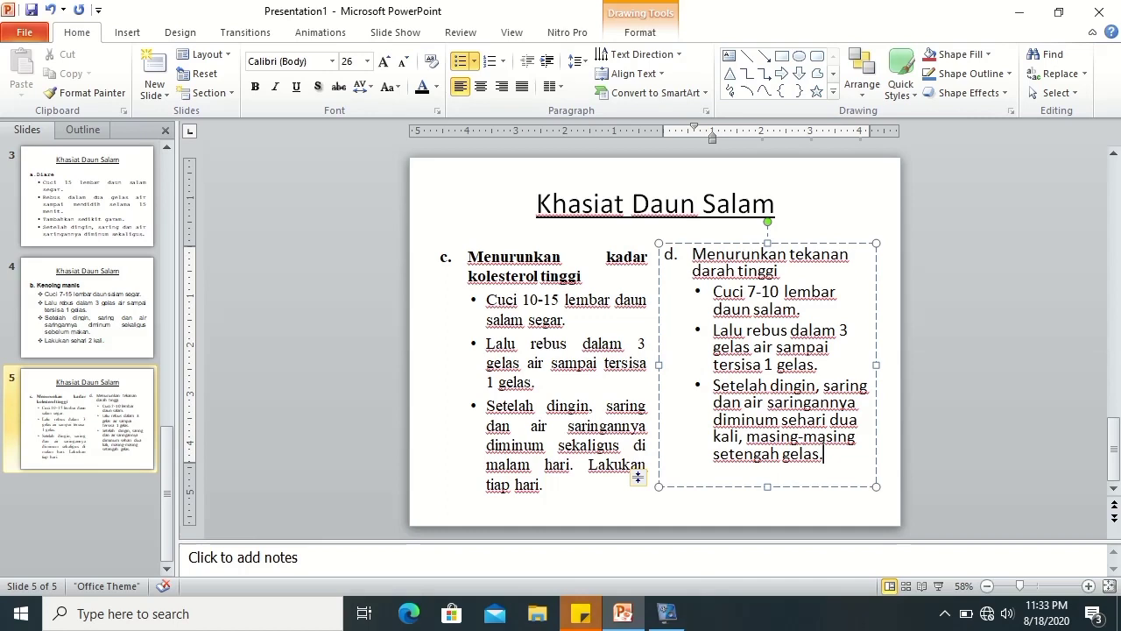
key(ctrl+a)
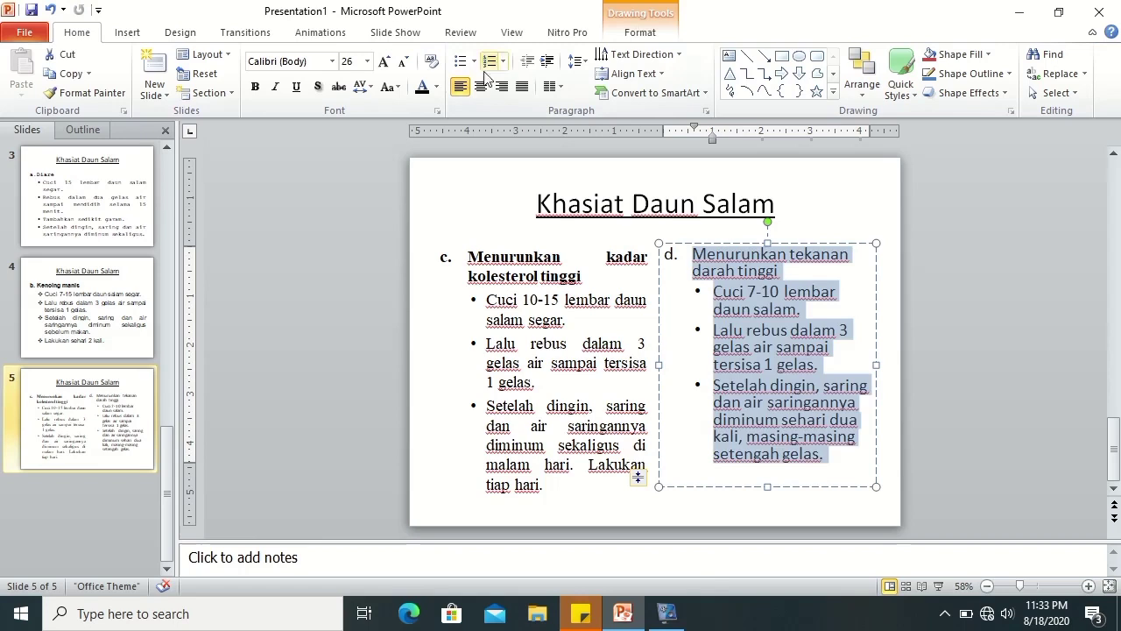
- Set the right column to 24 pt justified Times New Roman and bold 'Menurunkan tekanan darah tinggi'
click(332, 62)
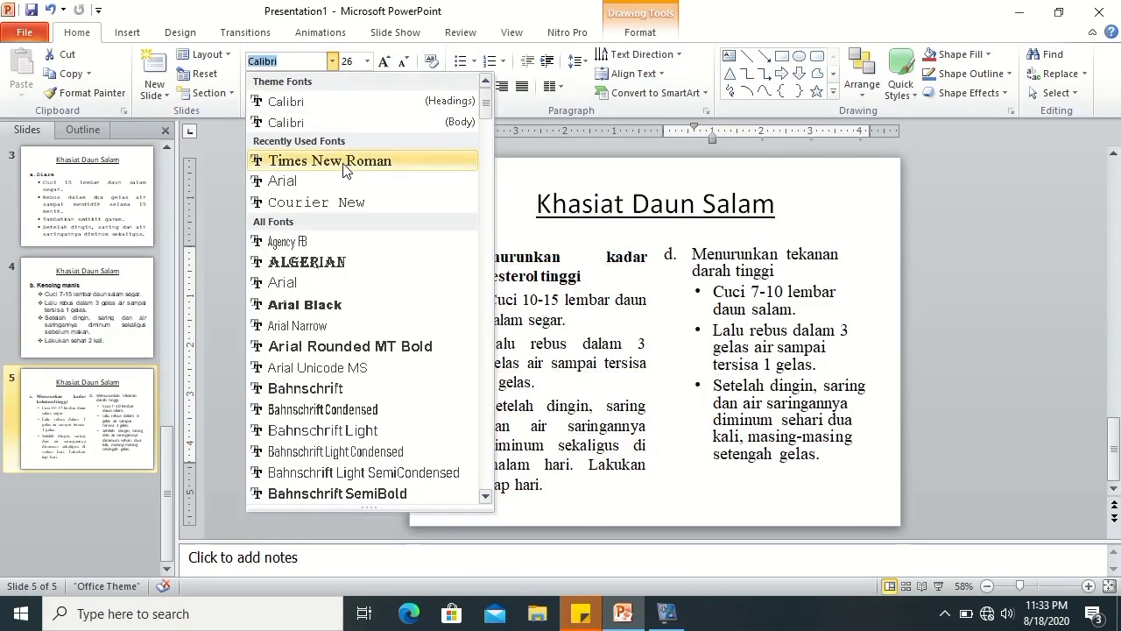
click(345, 165)
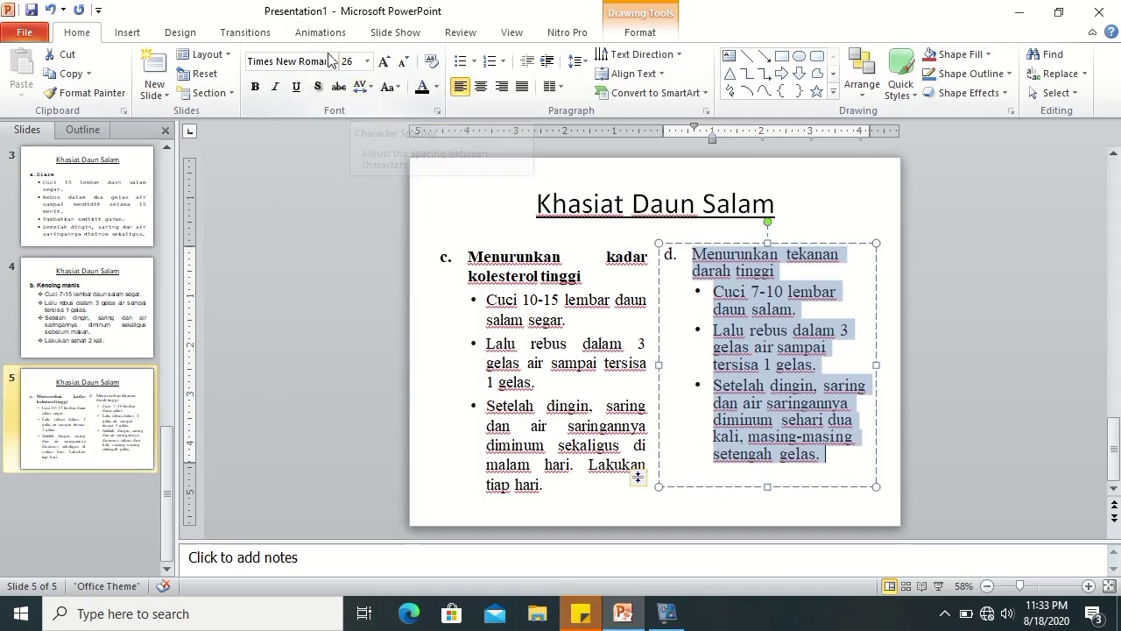
click(356, 61)
text(24)
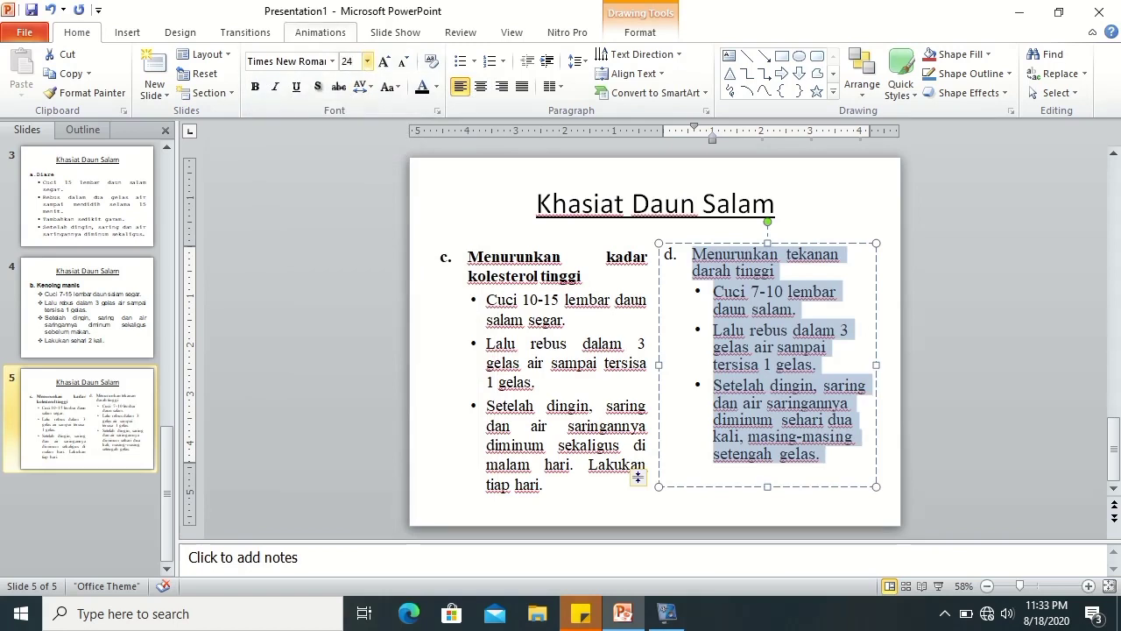
key(Return)
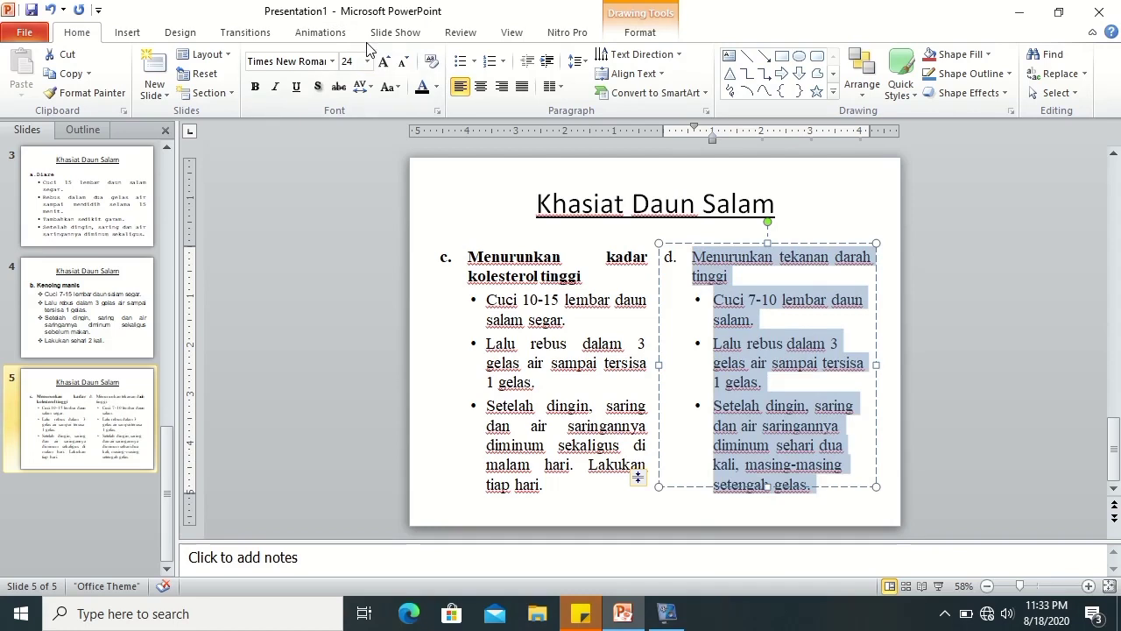
click(522, 86)
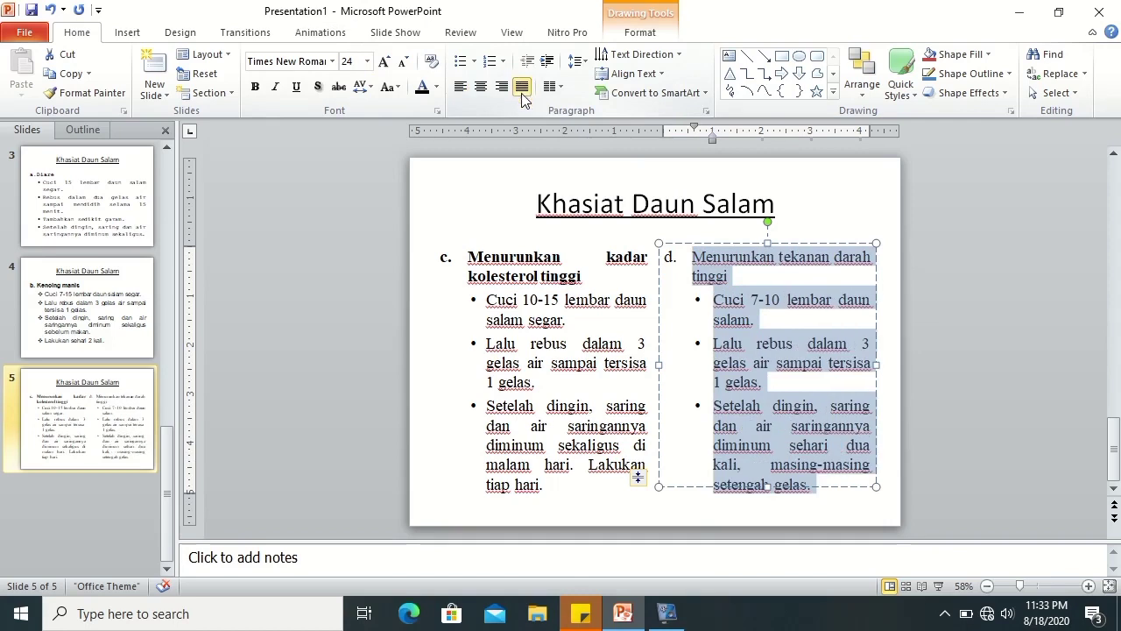
click(780, 300)
drag(746, 275, 690, 257)
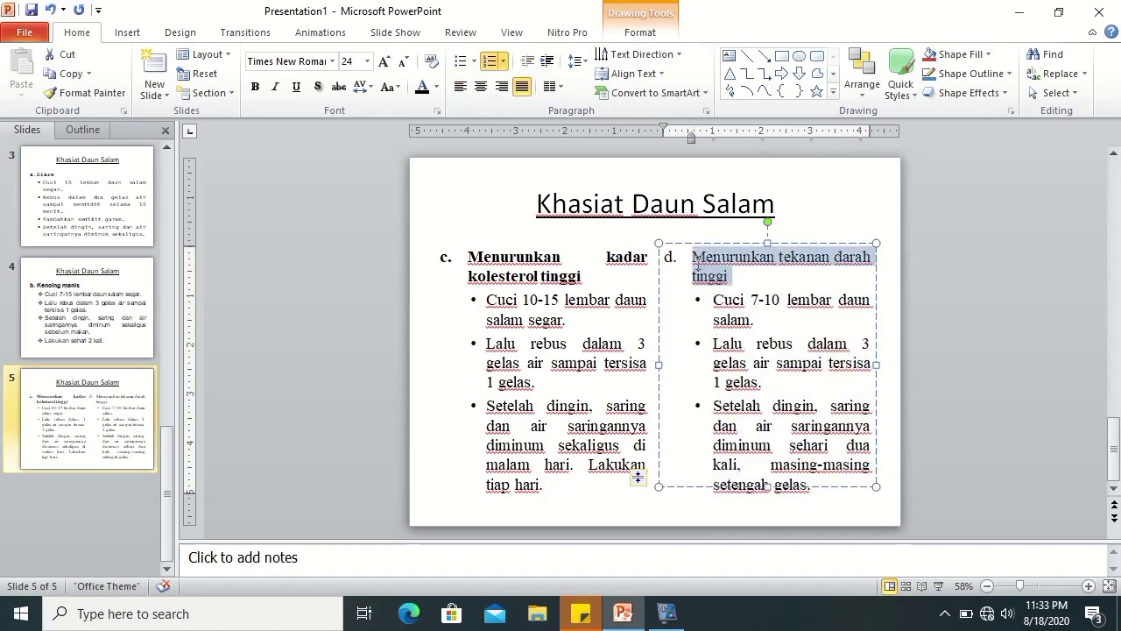
key(ctrl+b)
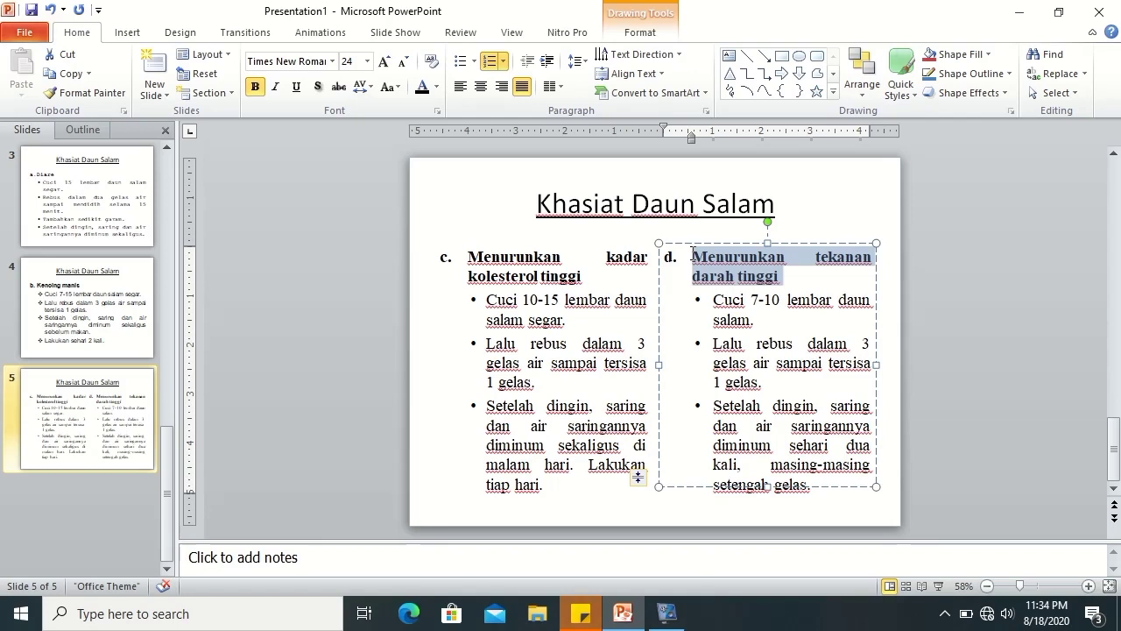
- Add a new Title and Content slide after slide 5
click(118, 492)
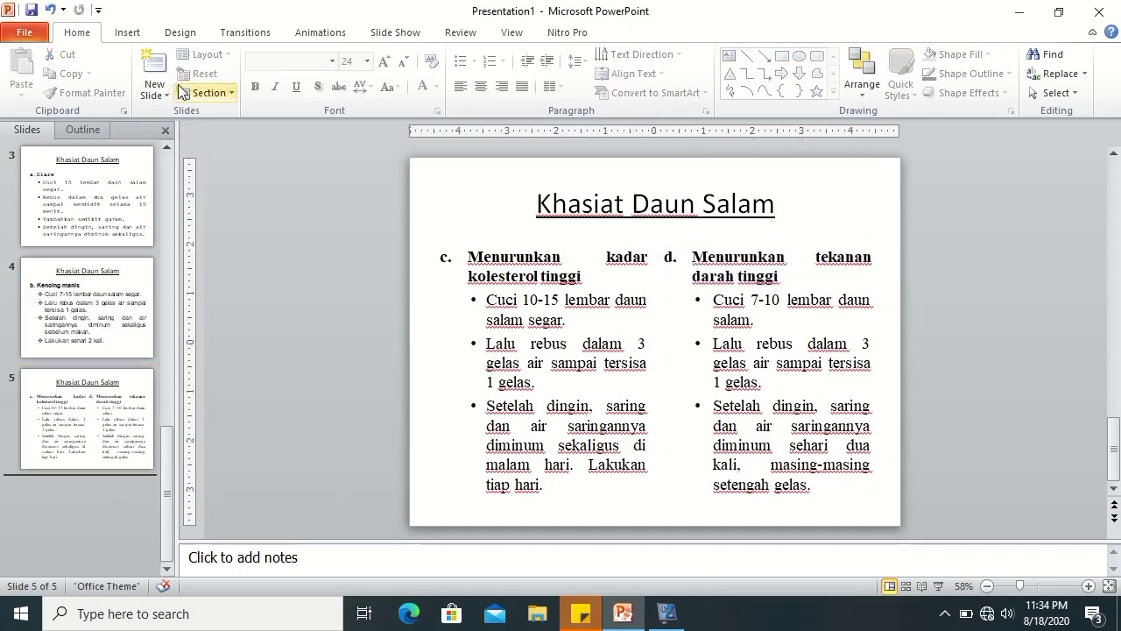
click(155, 91)
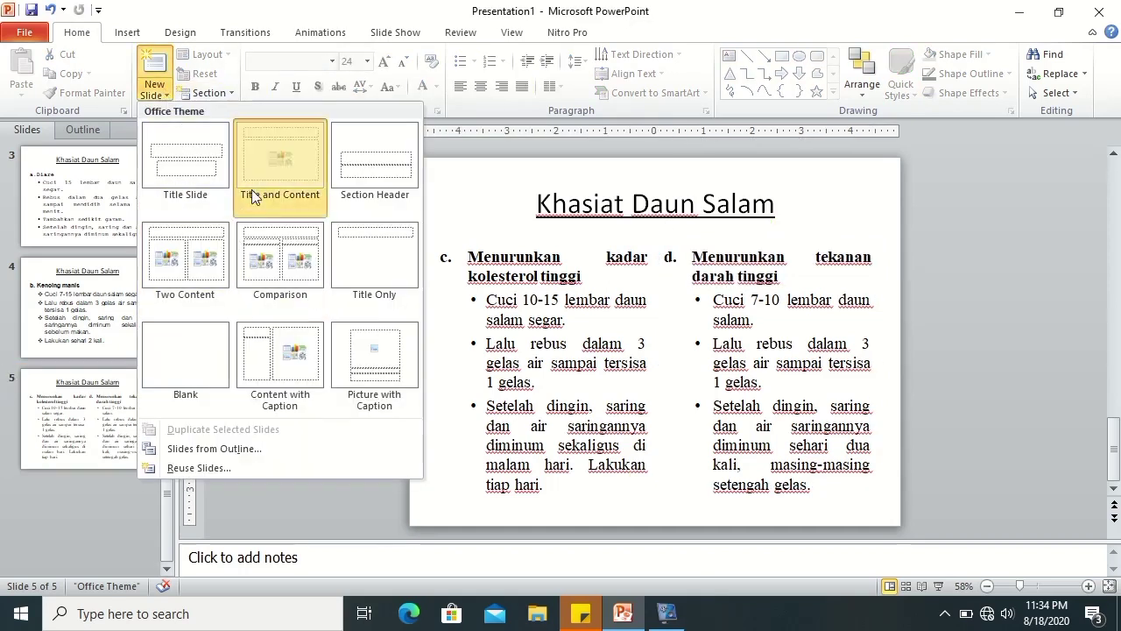
click(252, 197)
- Title slide 6 'Khasiat Daun Salam' and underline the title
click(569, 211)
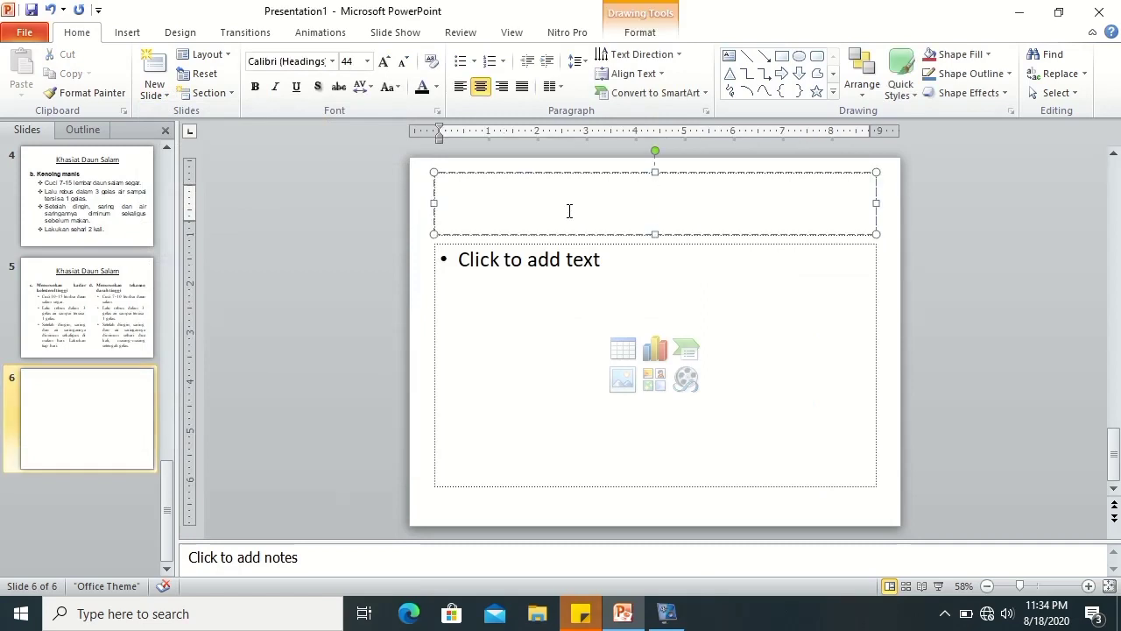
text(Khasiat Daun Salam)
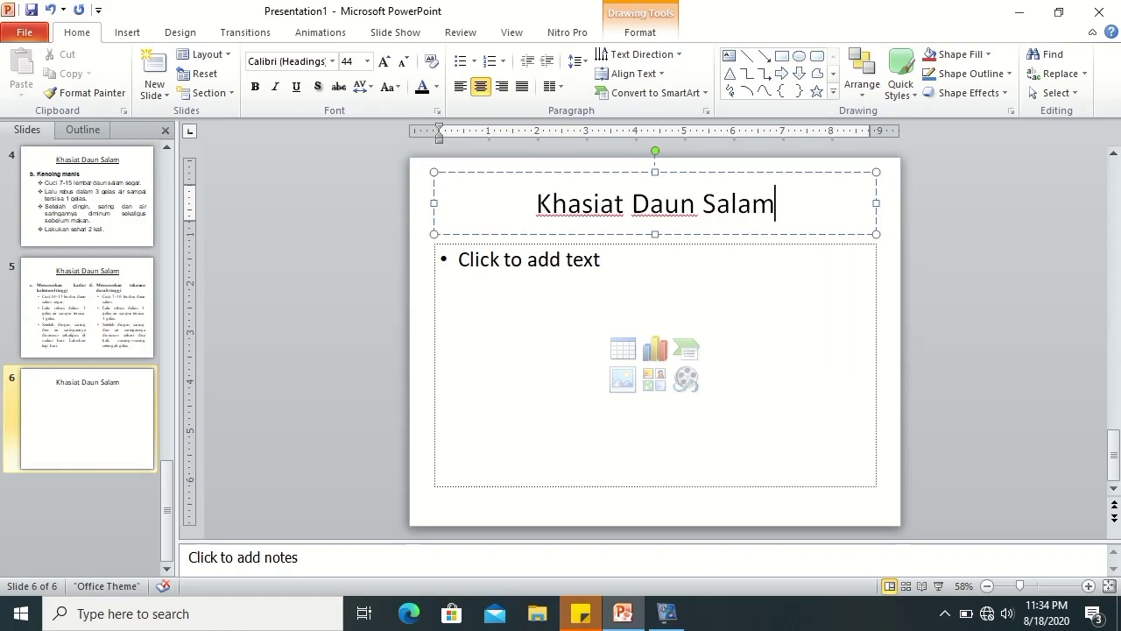
key(ctrl+a)
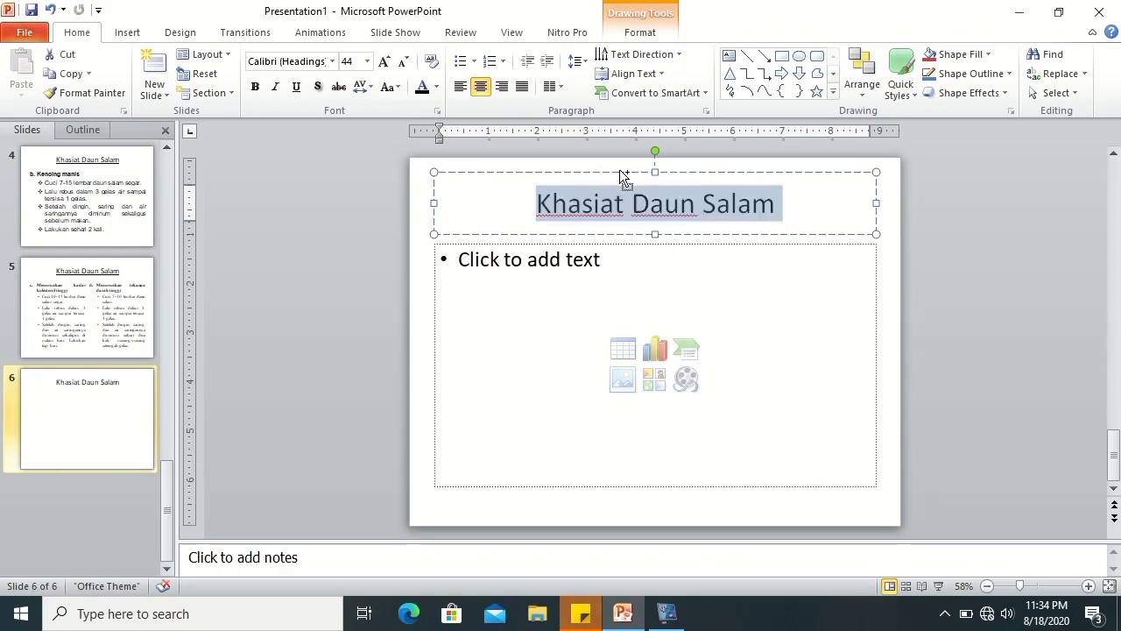
click(298, 86)
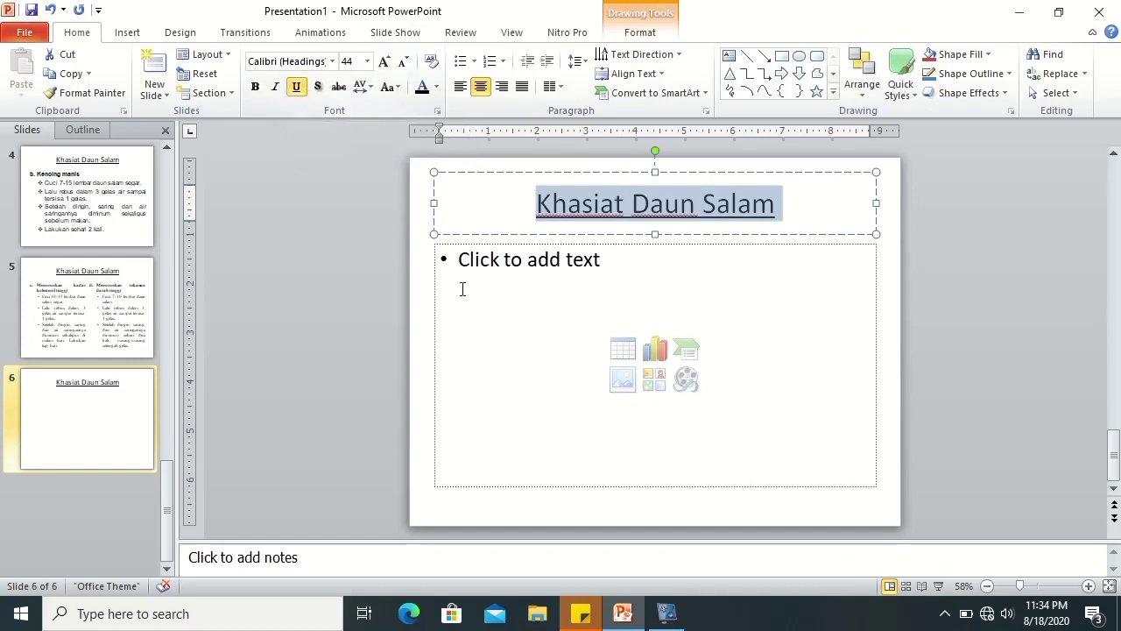
click(488, 276)
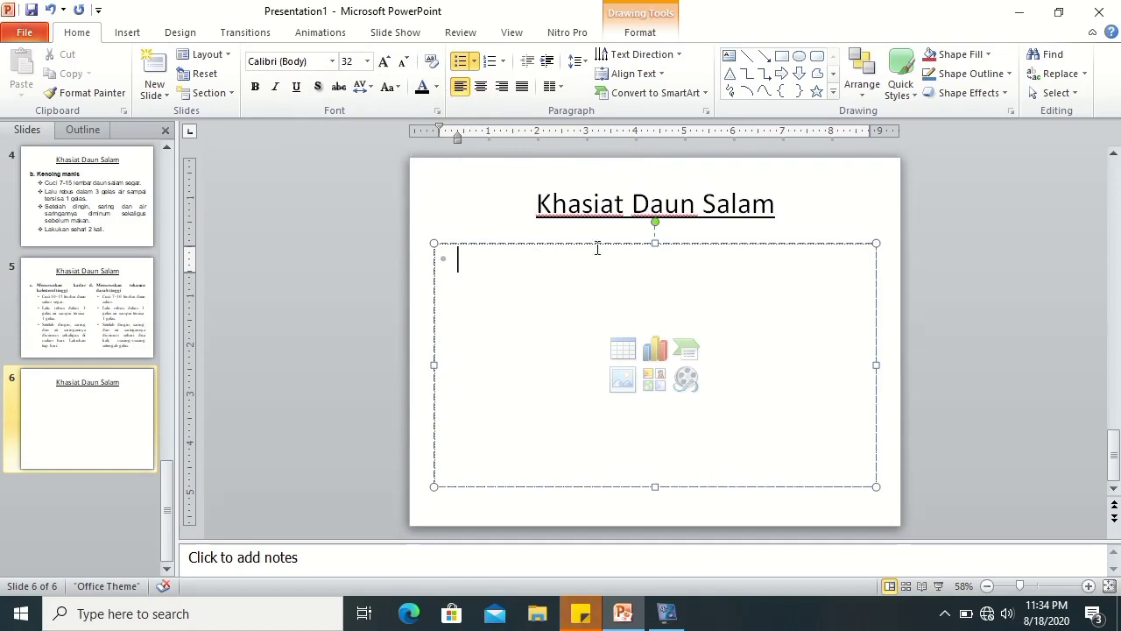
- Apply a. b. c. lowercase lettered numbering to the slide 6 body
click(122, 285)
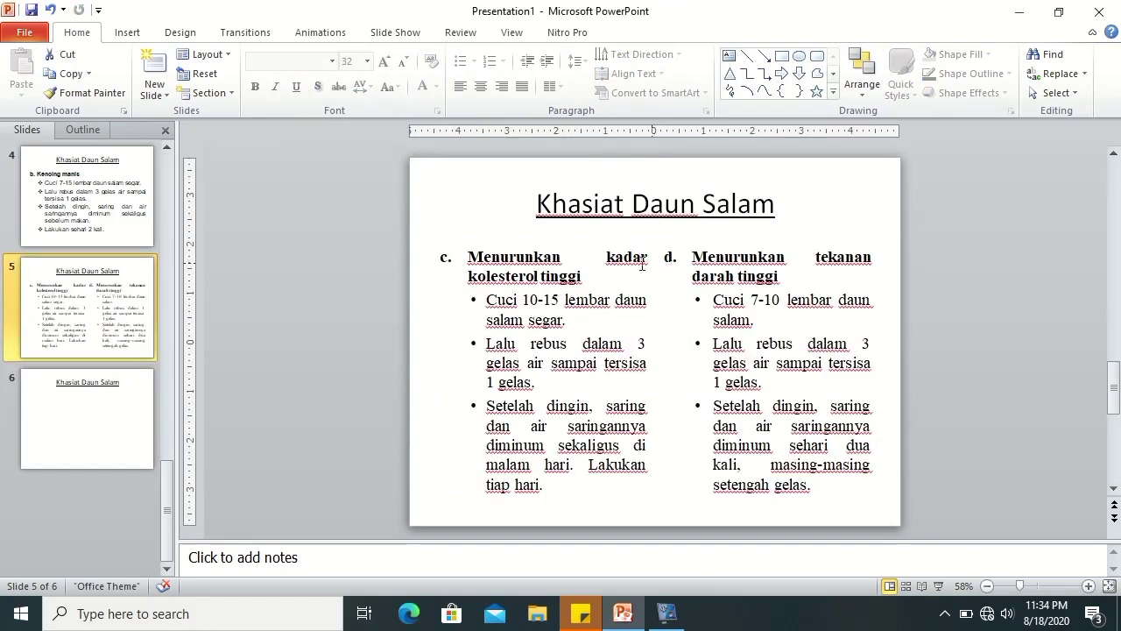
click(132, 394)
click(494, 277)
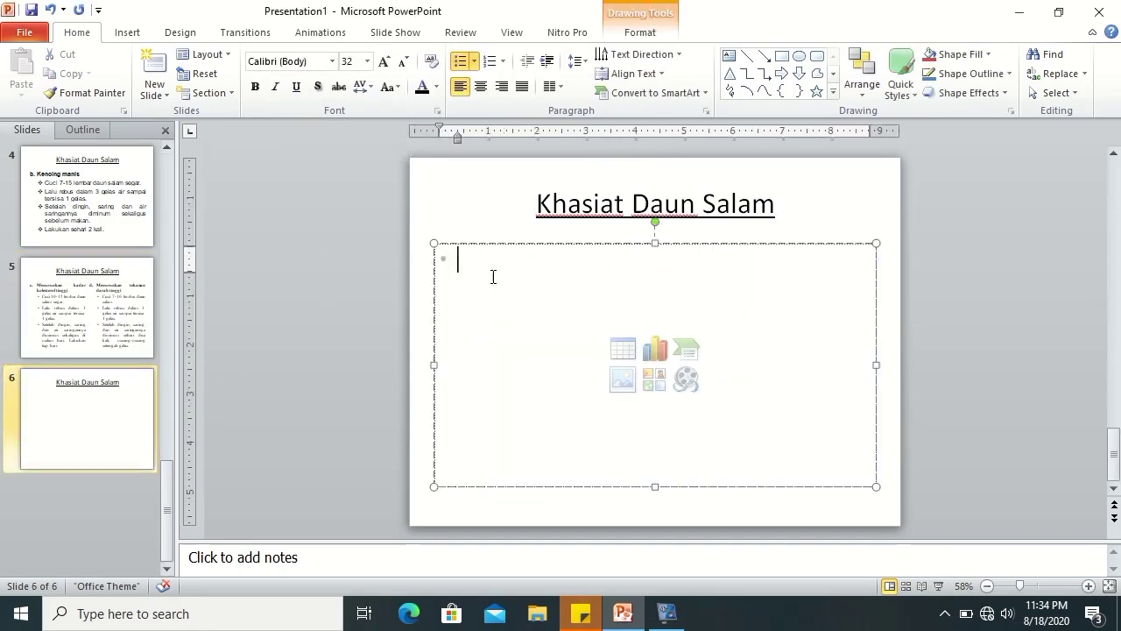
click(502, 63)
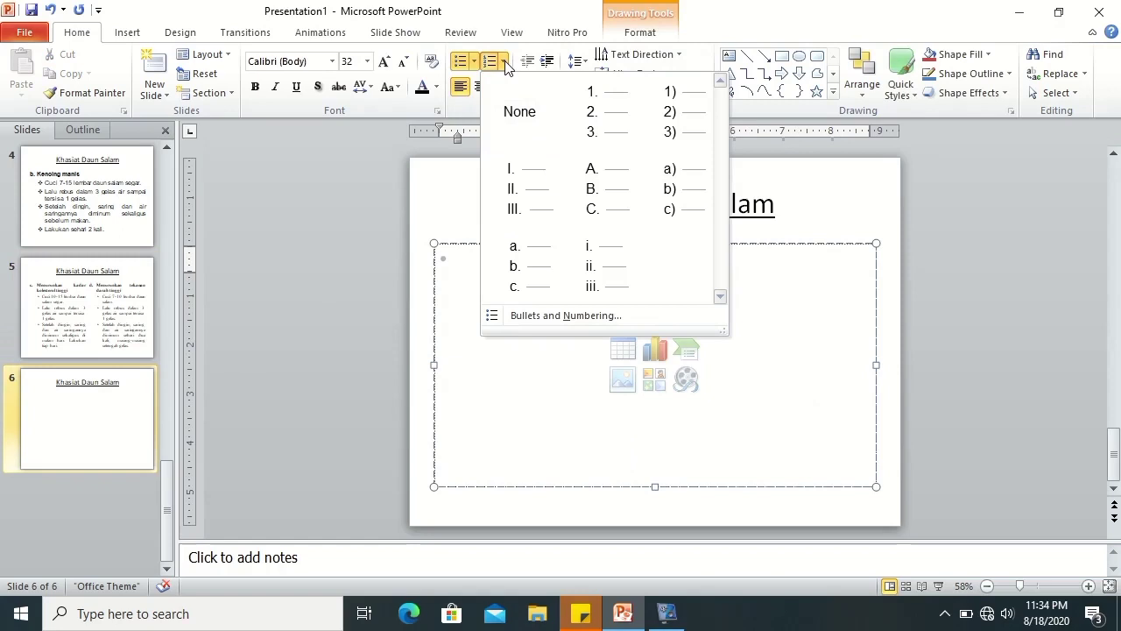
click(543, 275)
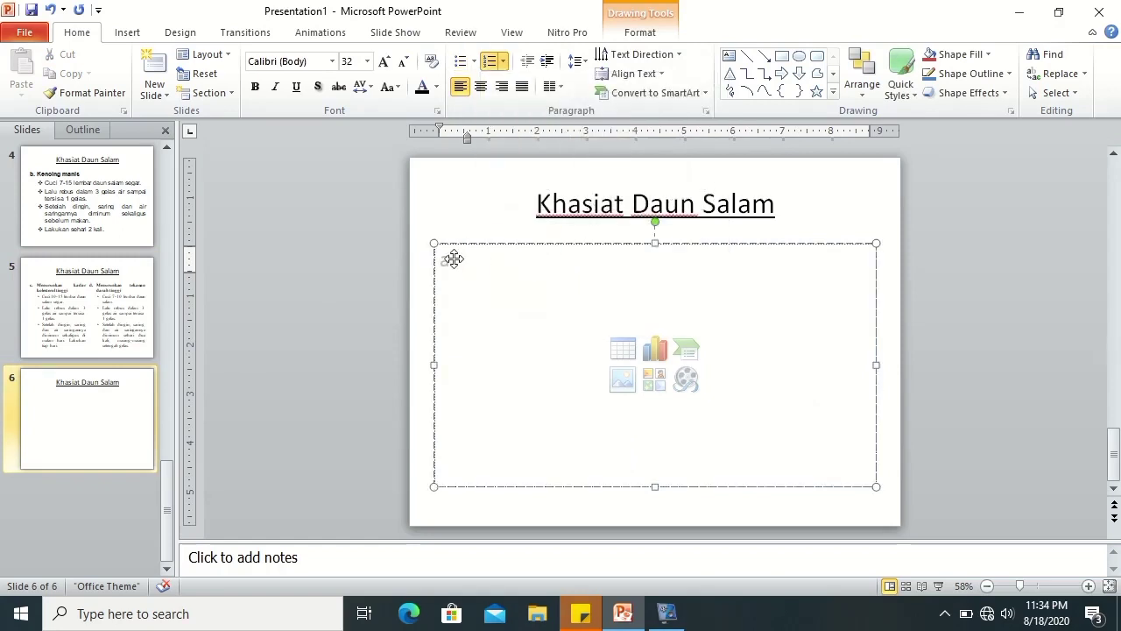
- Set the lettered list to start at 5 so it begins with e
click(505, 61)
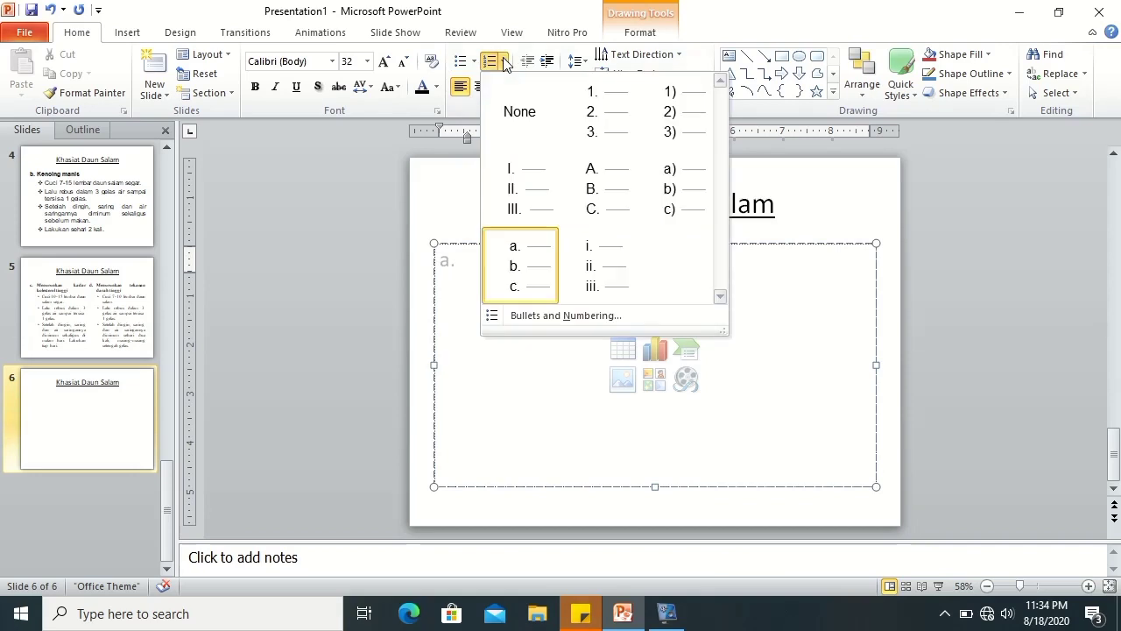
click(568, 315)
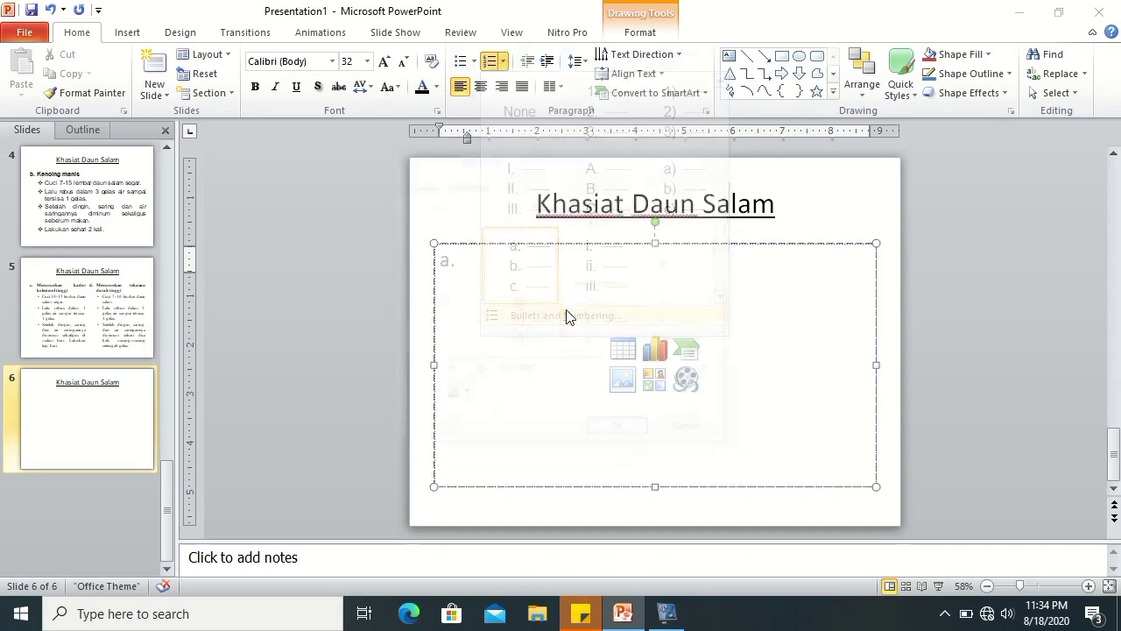
drag(694, 375, 658, 376)
text(5)
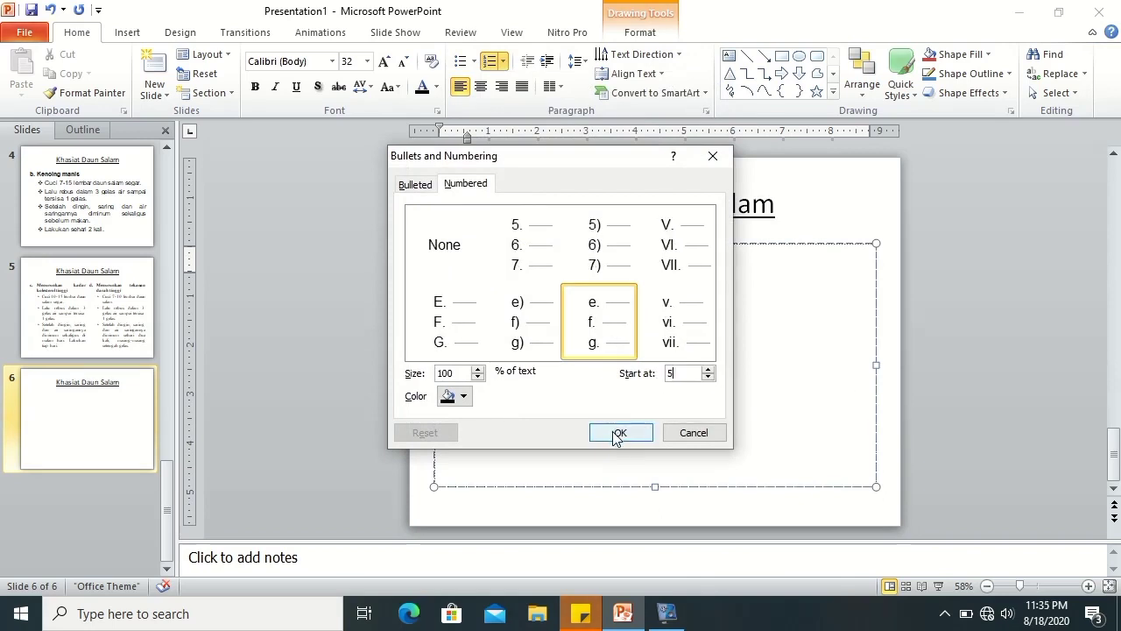
click(617, 434)
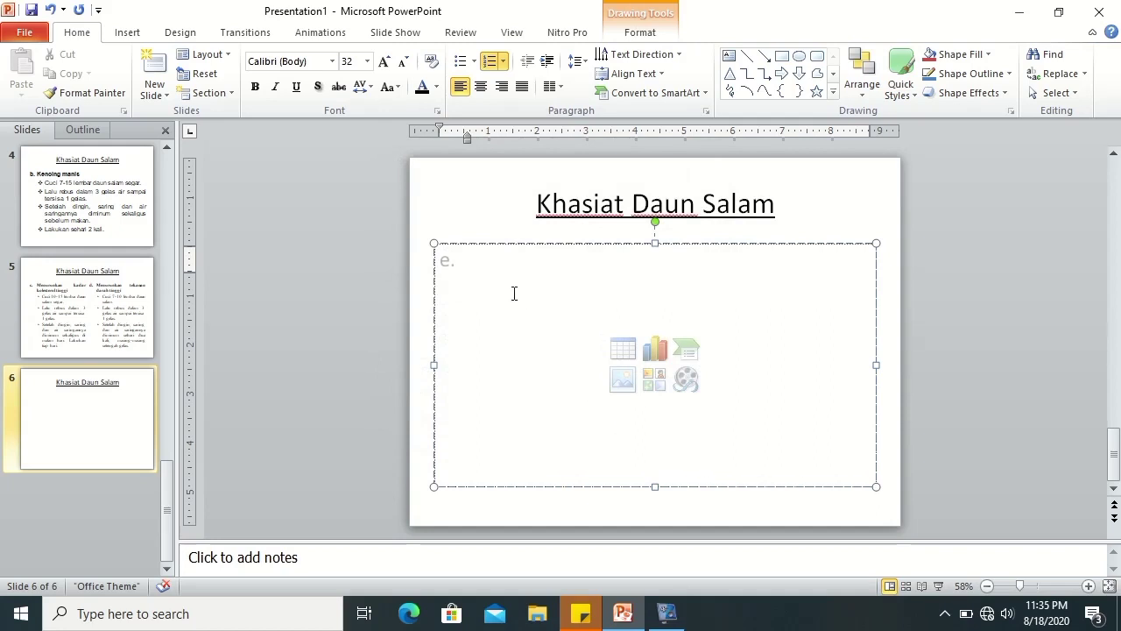
- Enter items 'Maagh' and 'Kudis, gatal-gatal', then insert an empty line after Maagh
text(Maagh)
key(Return)
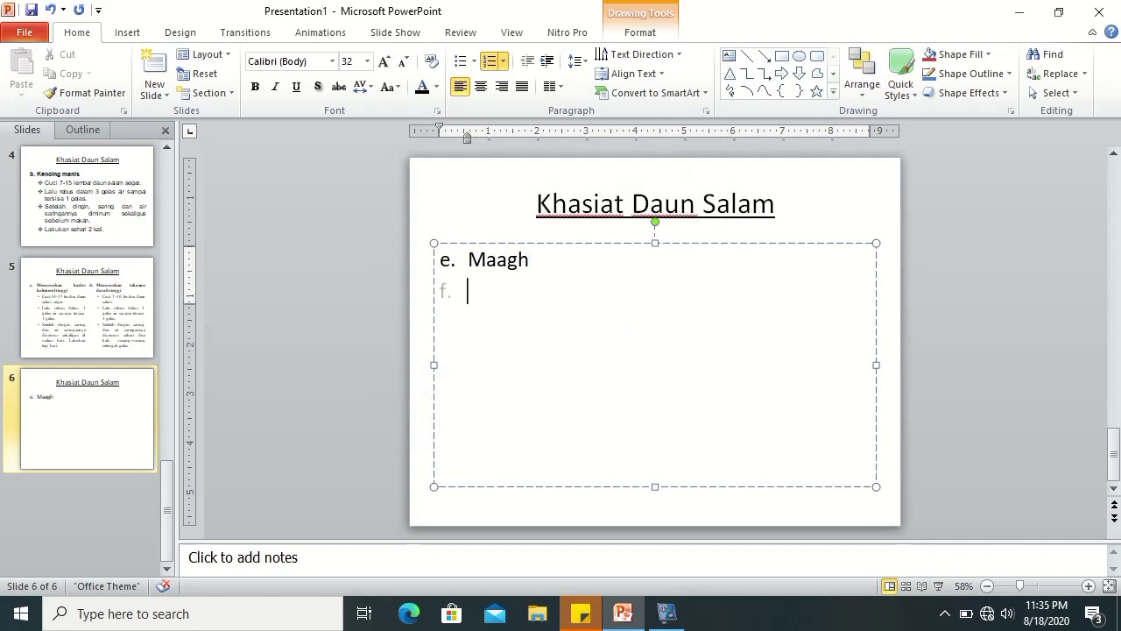
text(Kudis)
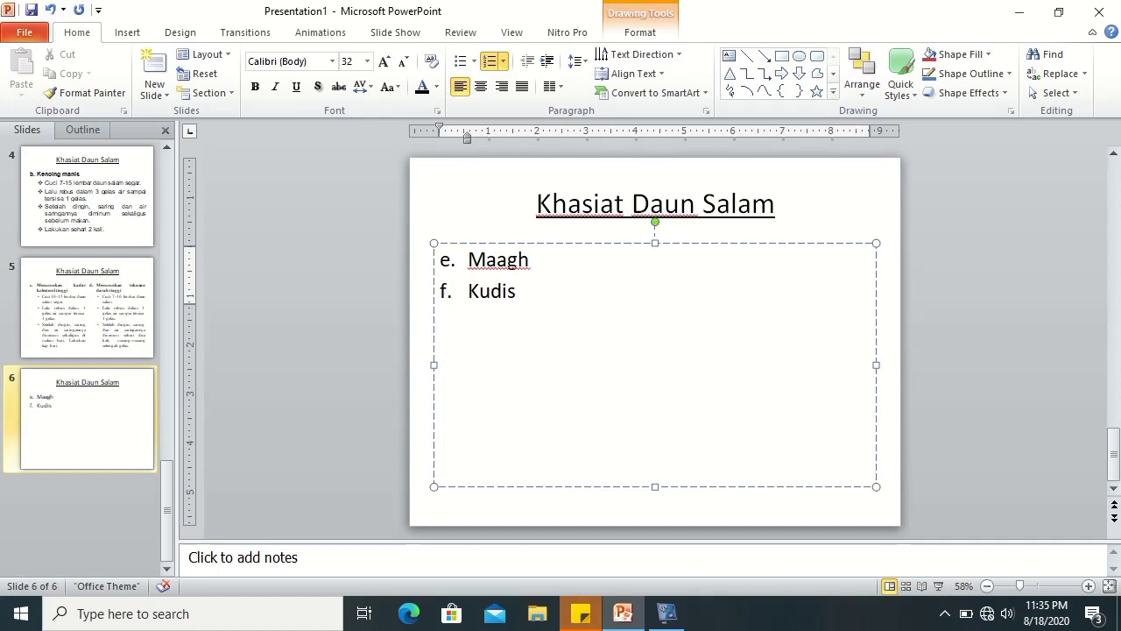
text(, gatal-gatal)
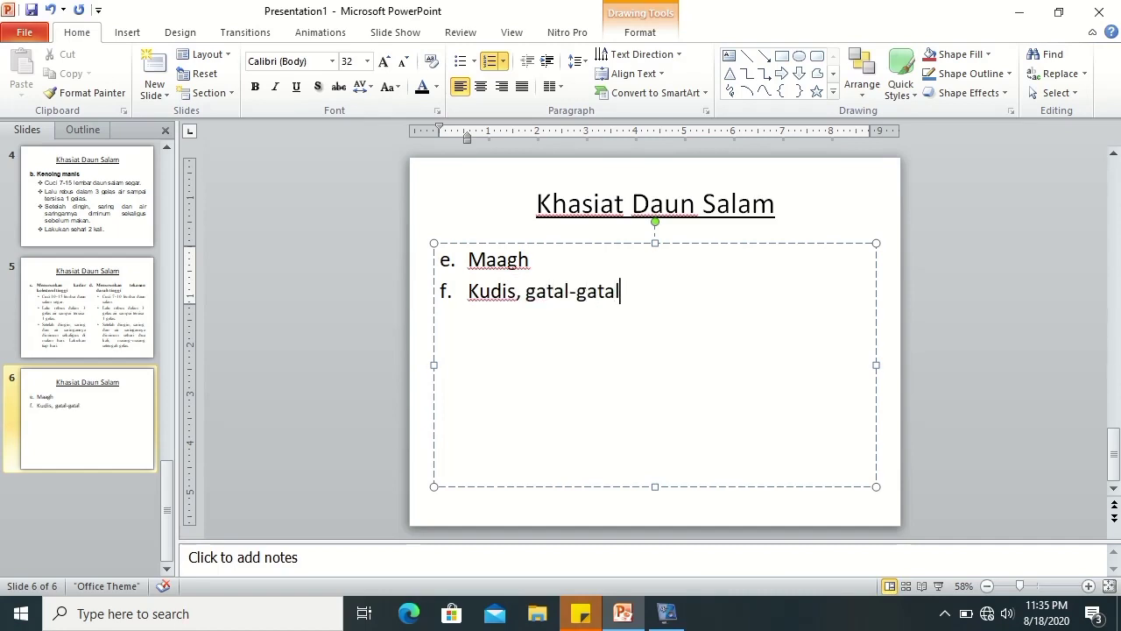
click(530, 259)
key(Return)
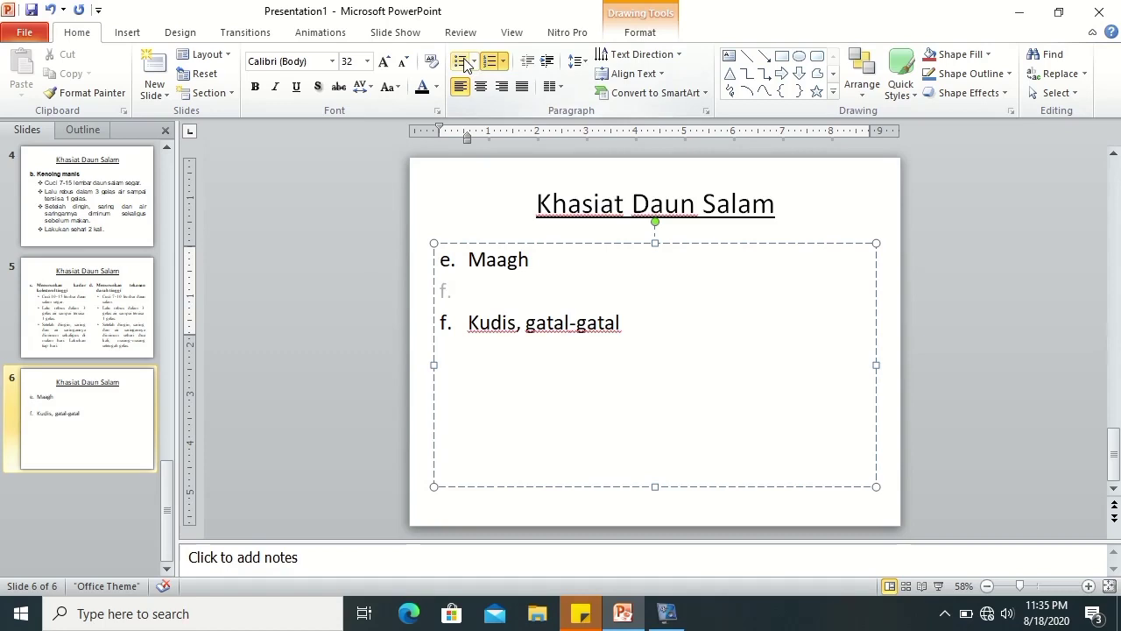
- Indent the empty line one level, give it a filled round bullet, and adjust its indent
click(547, 63)
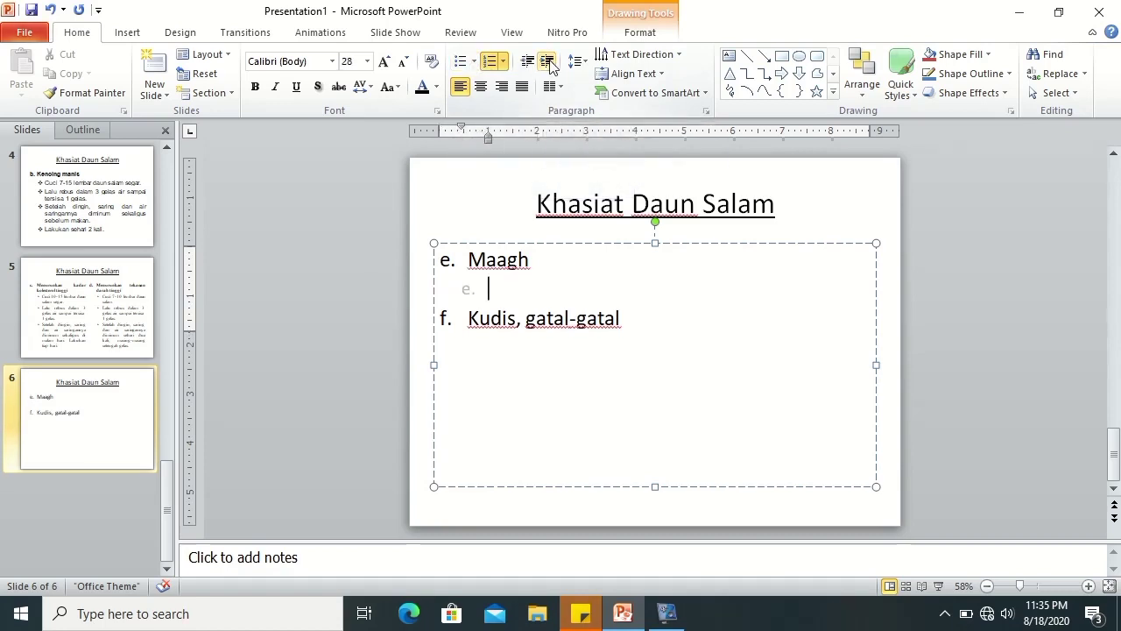
click(474, 62)
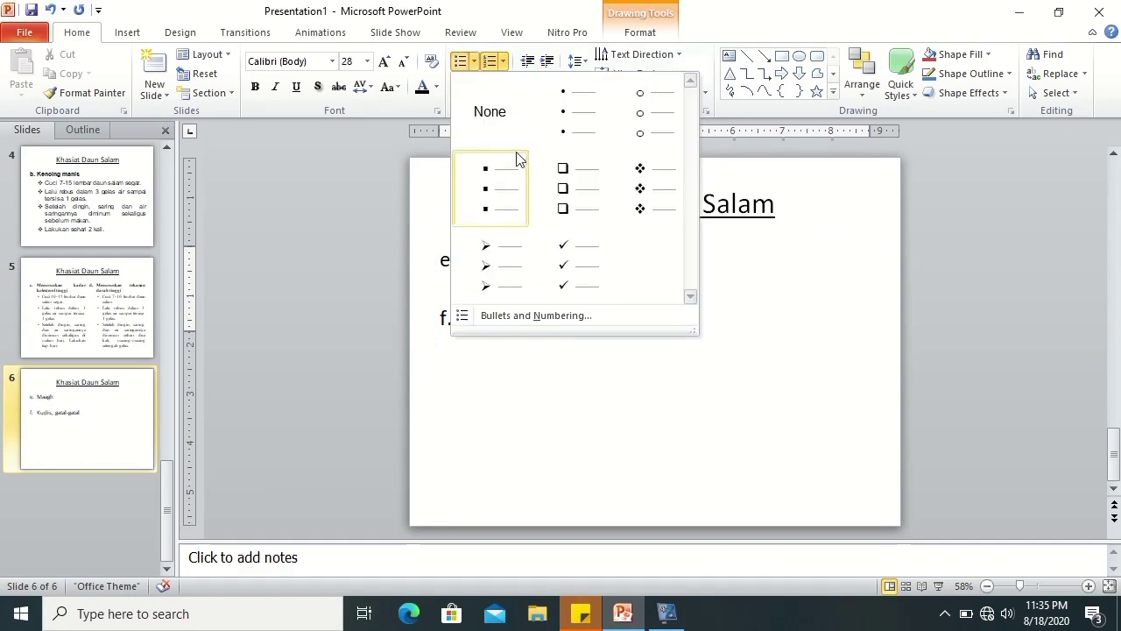
click(550, 120)
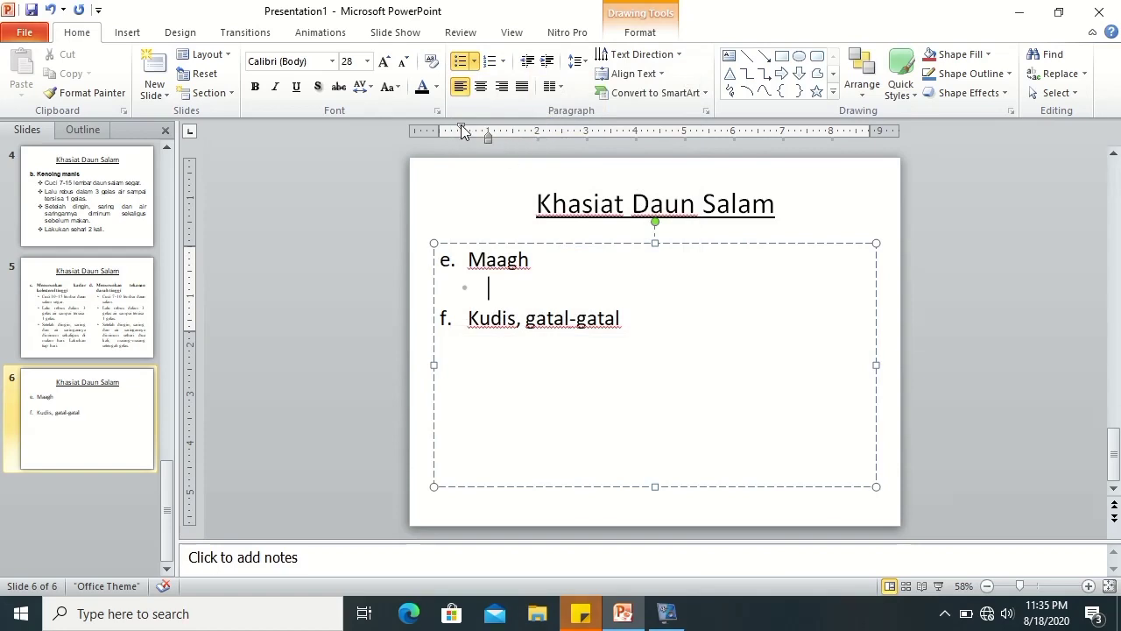
mouse_move(461, 125)
mouse_down()
mouse_move(492, 138)
mouse_move(469, 128)
mouse_up()
- Type 'Cuci bersih 15-20 lembar daun salam segar. Rebus dengan 1/2 liter air sampai mendidih selama 15 menit.' under Maagh
text(Cud)
key(BackSpace)
text(ci bersih)
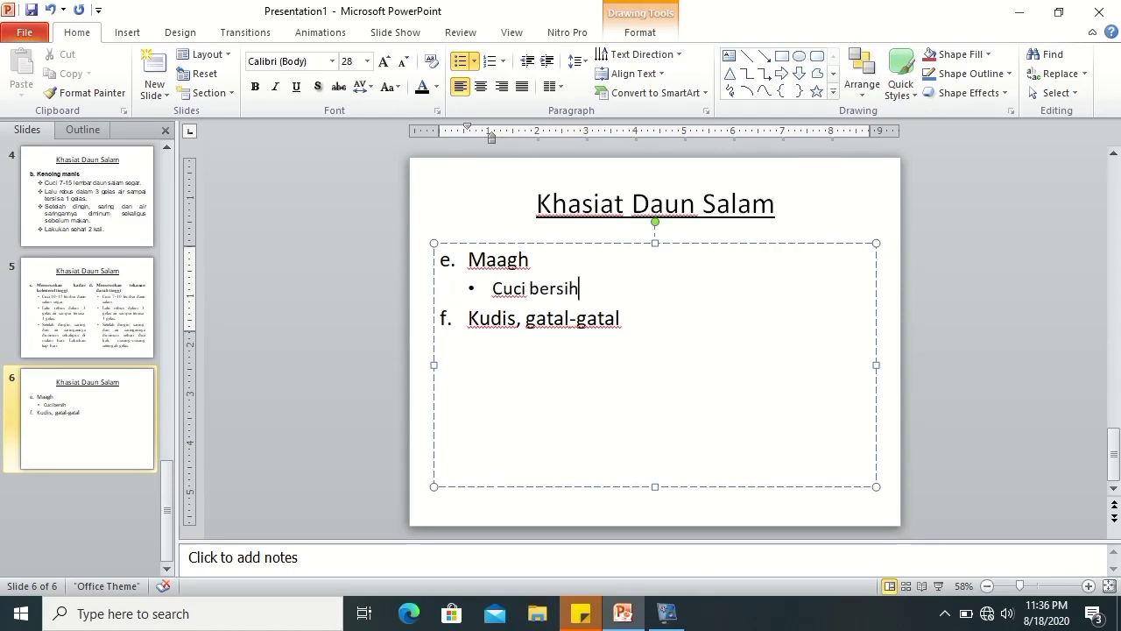
text( 15-20 lembar daun salam segar)
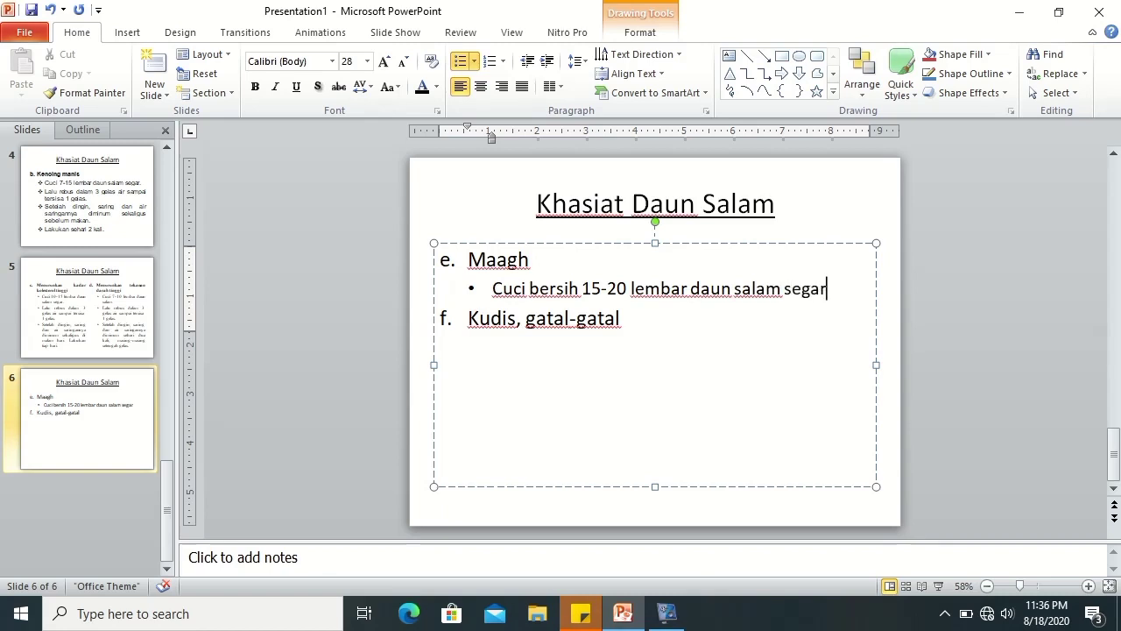
text(. rebu)
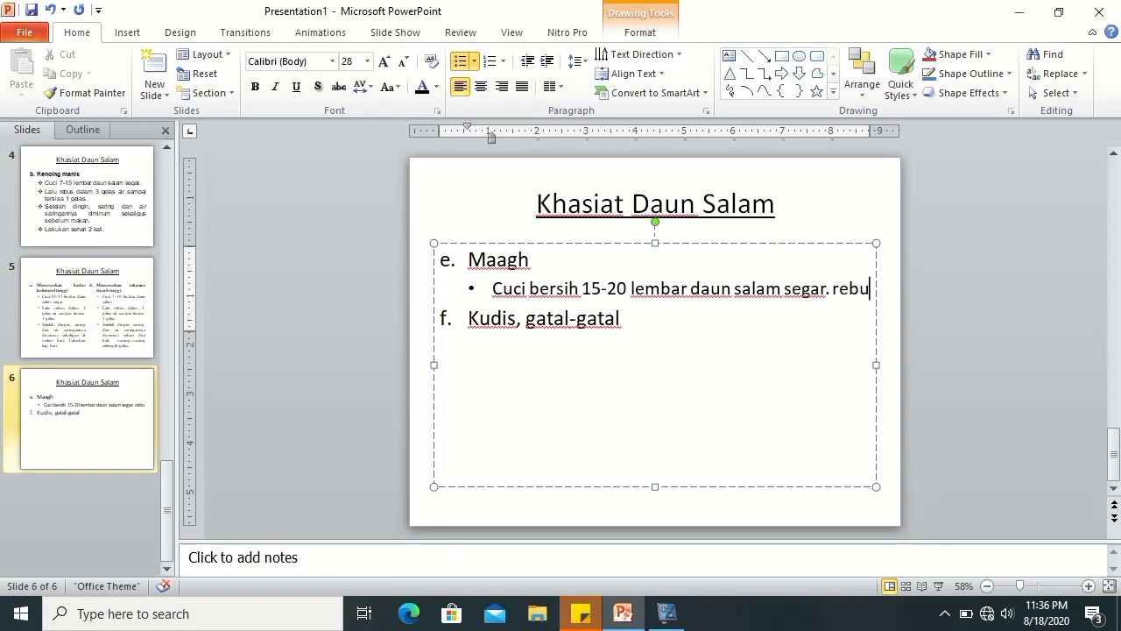
text(s)
key(BackSpace)
text(dengan 1/2 )
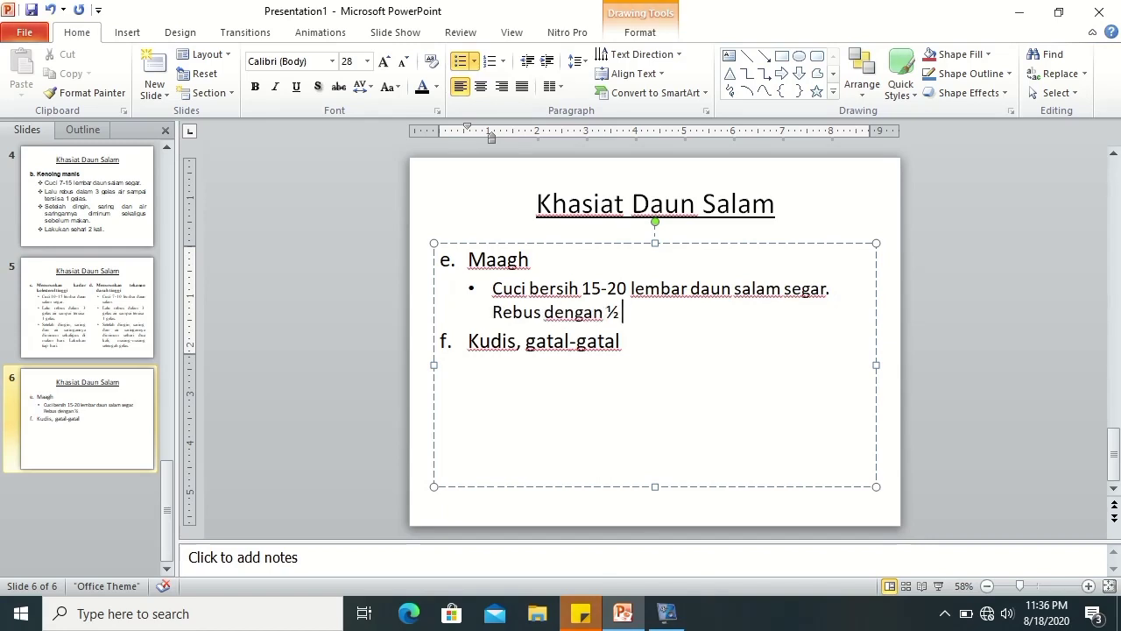
text(liter)
text(air)
text( sampai m endidi)
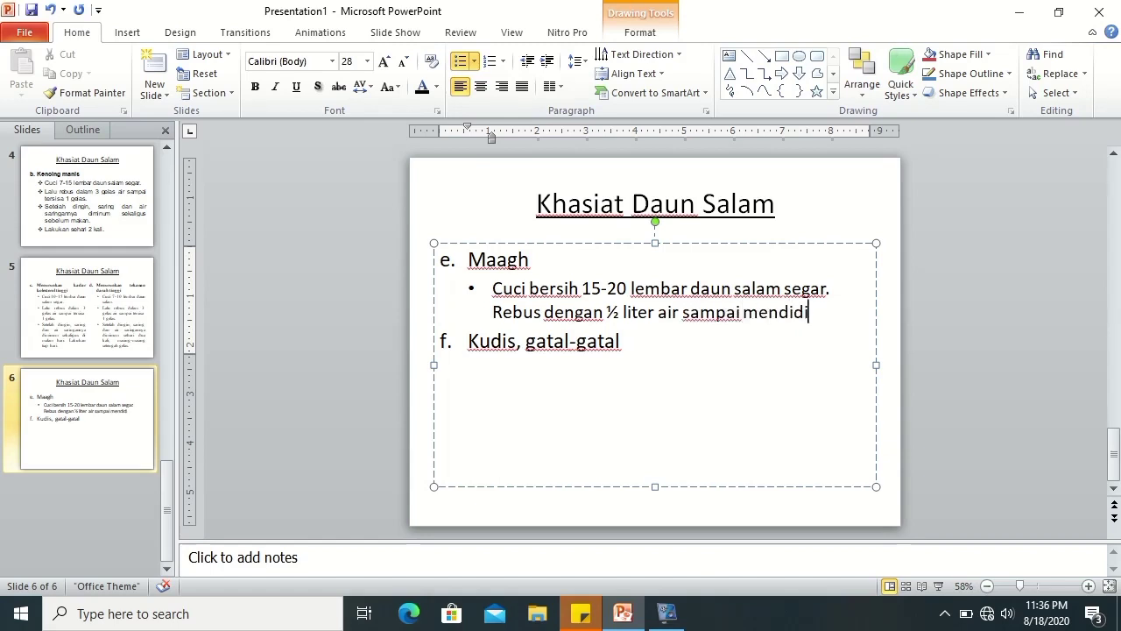
text(h sela)
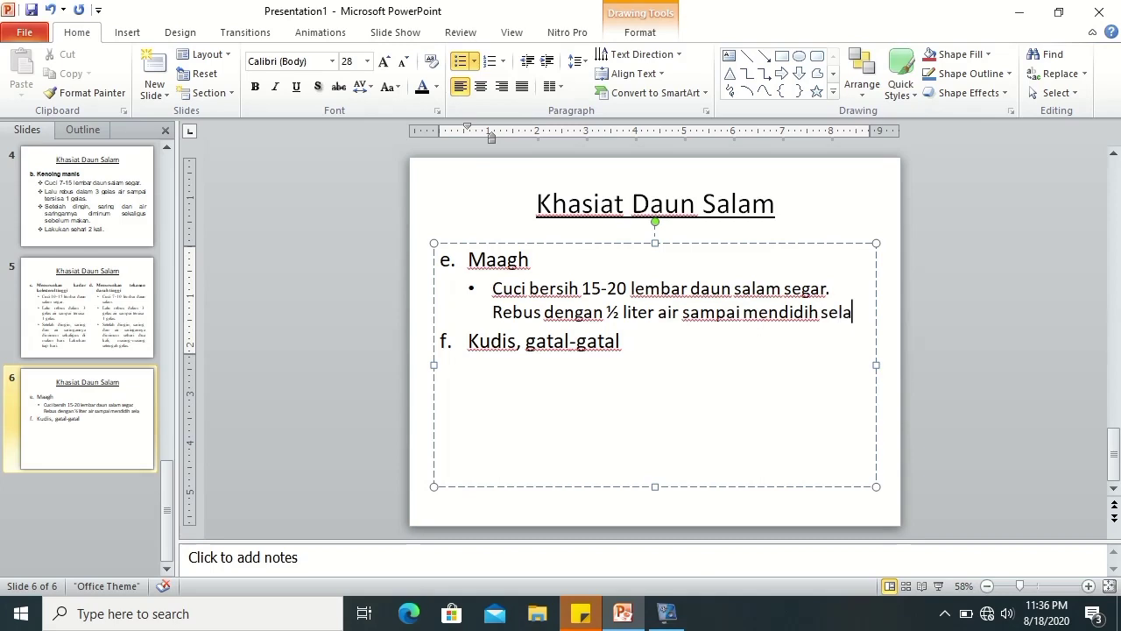
text(ma 15 menit)
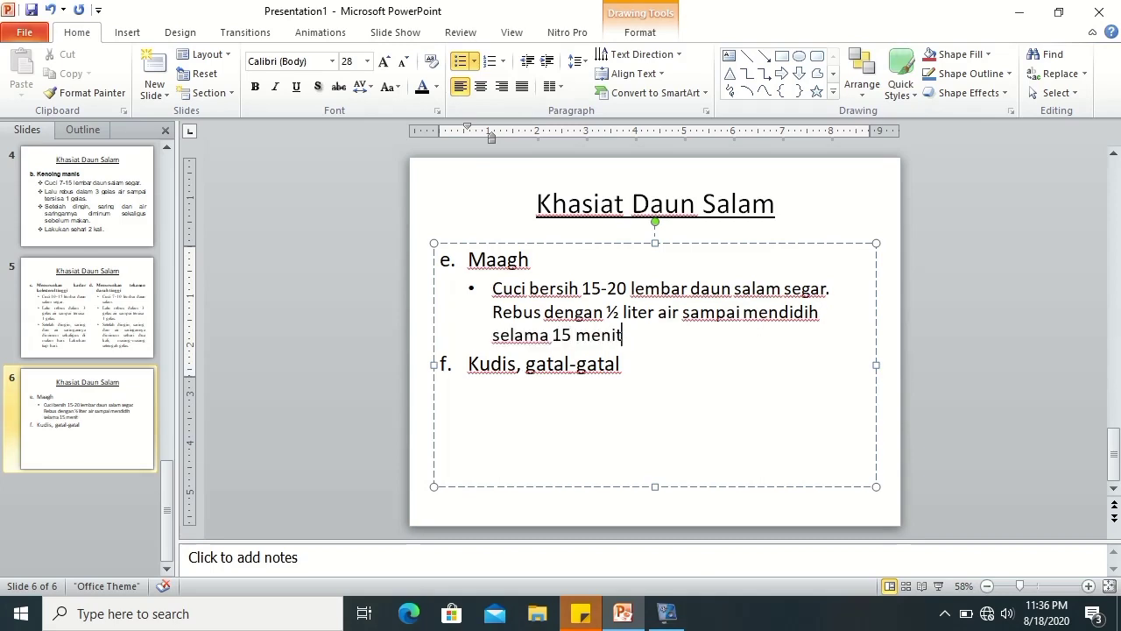
text(. tam)
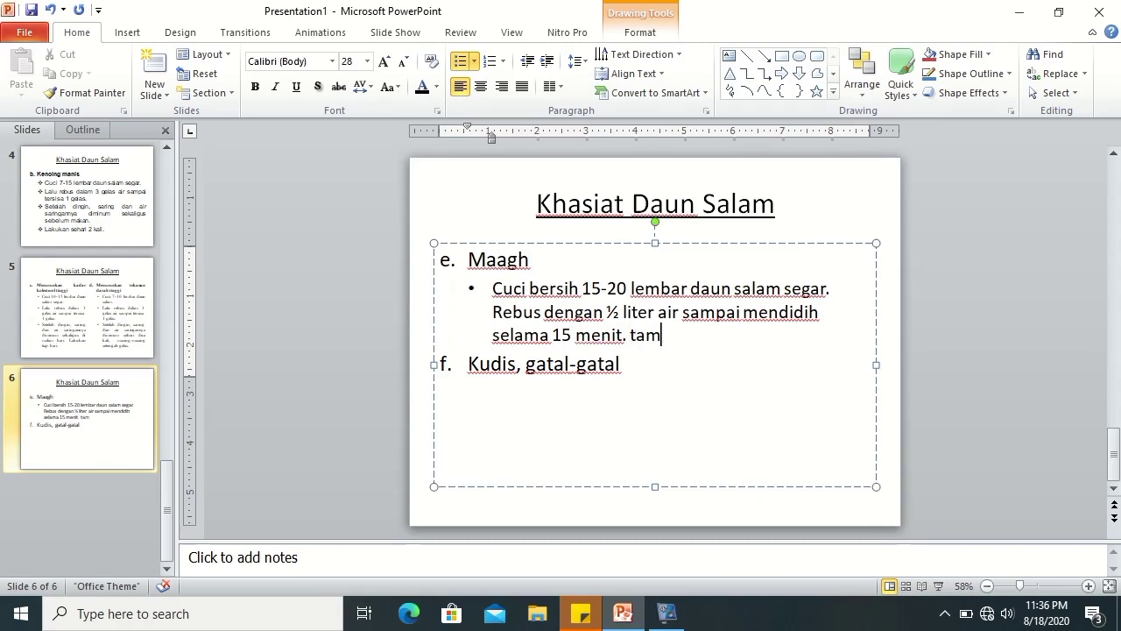
text(bahkan)
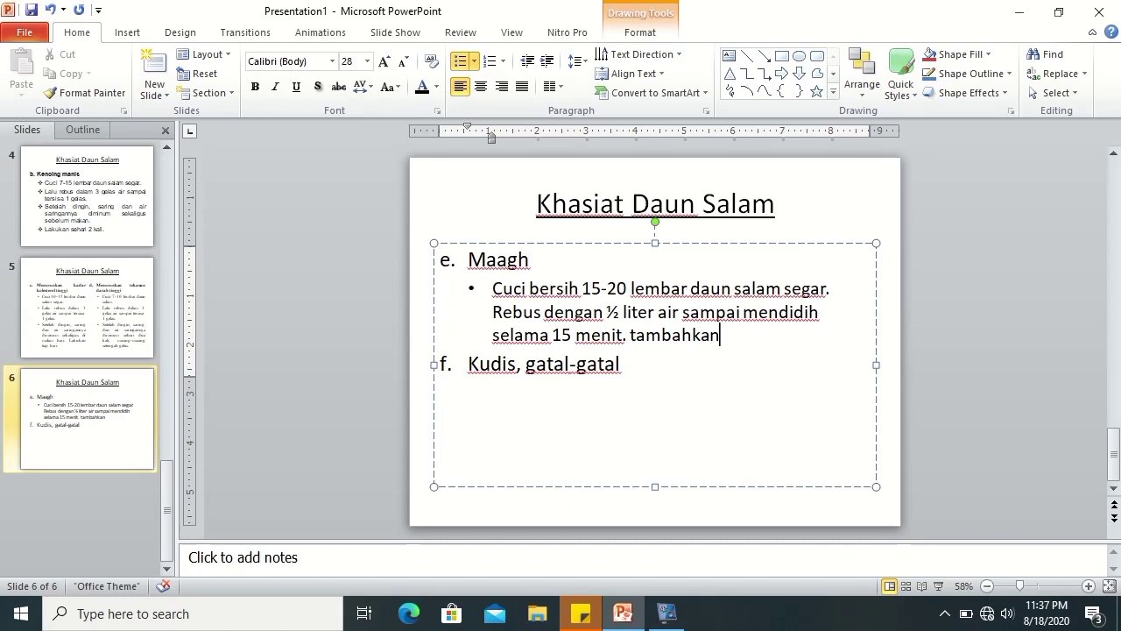
- Continue the Maagh bullet with 'gula secukupnya setelah dingin minum airnya … sebagai teh.', fixing typos
text(gula secukupnya)
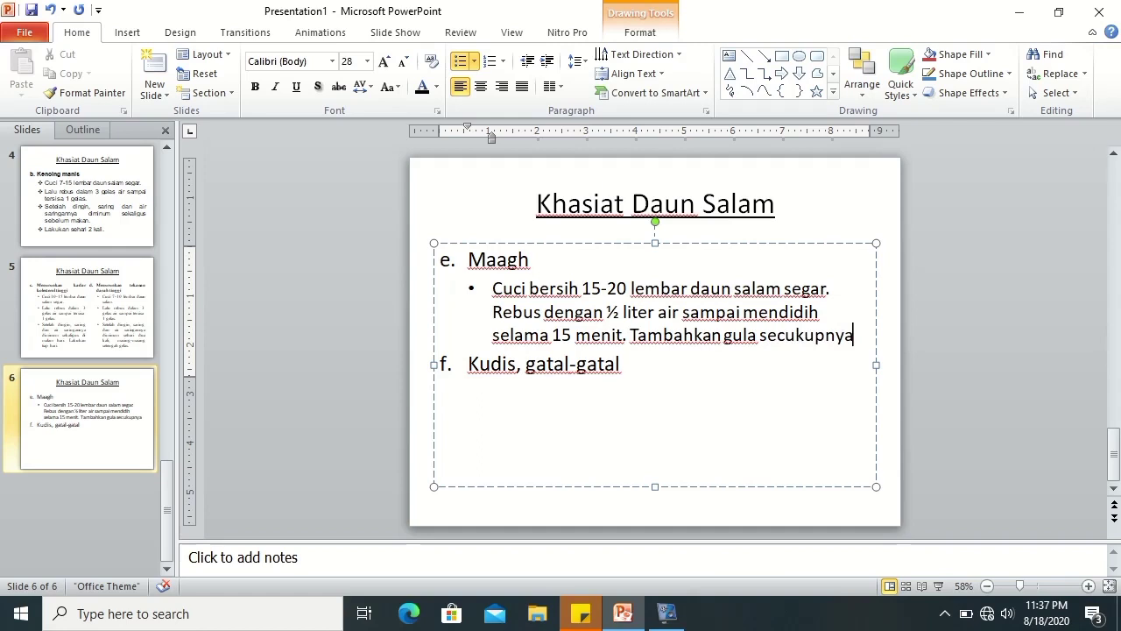
text( setelah dingin)
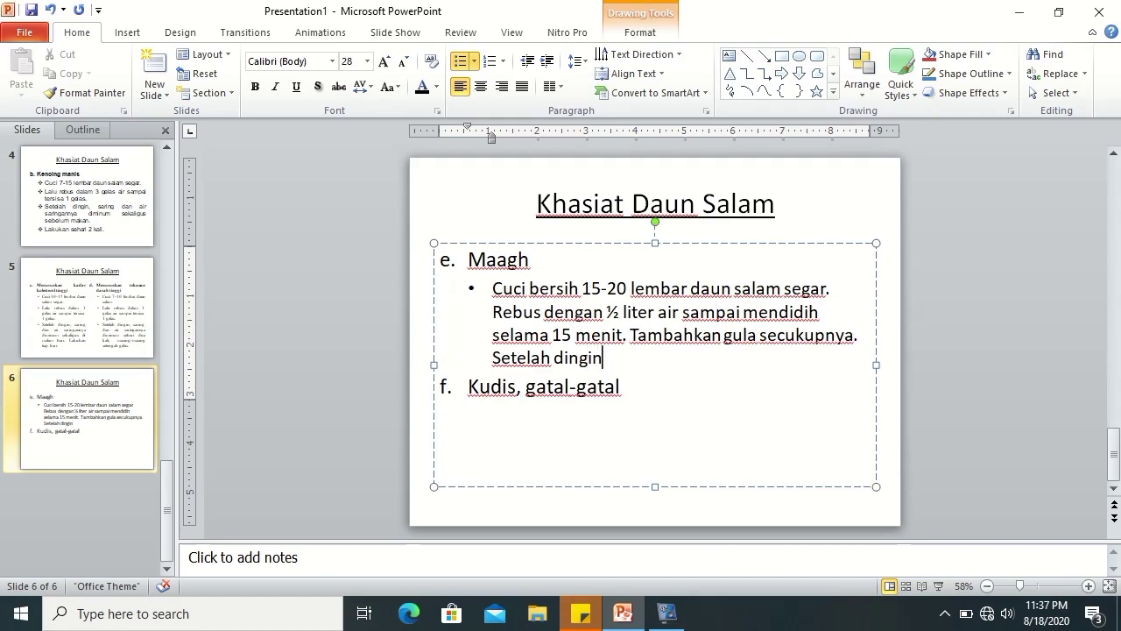
text(, minum)
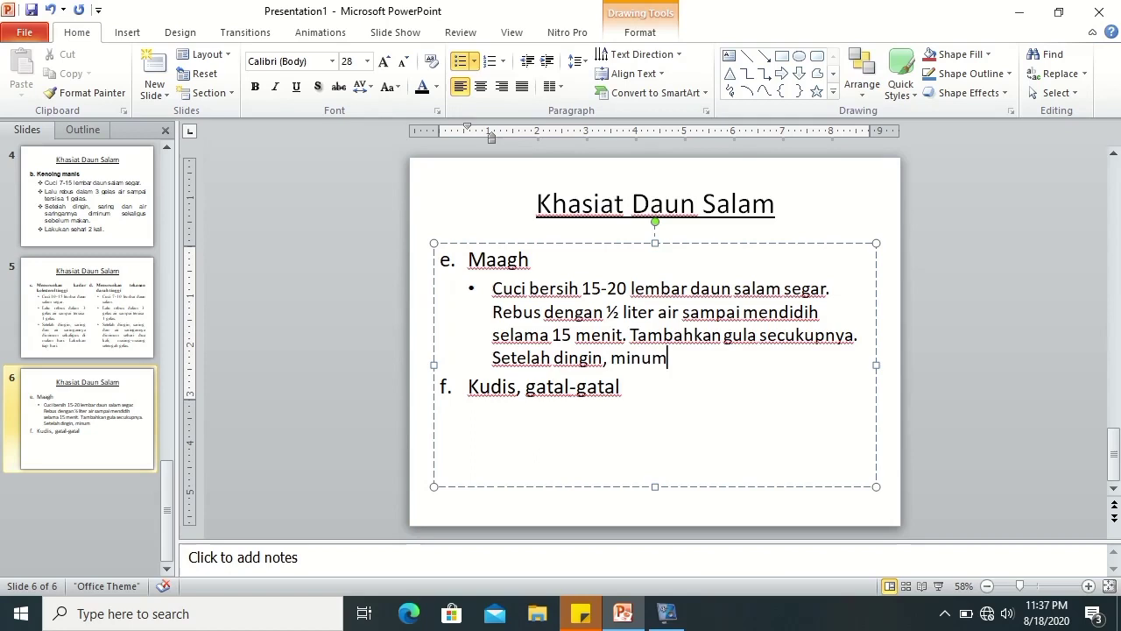
text( airnya sebagai teh)
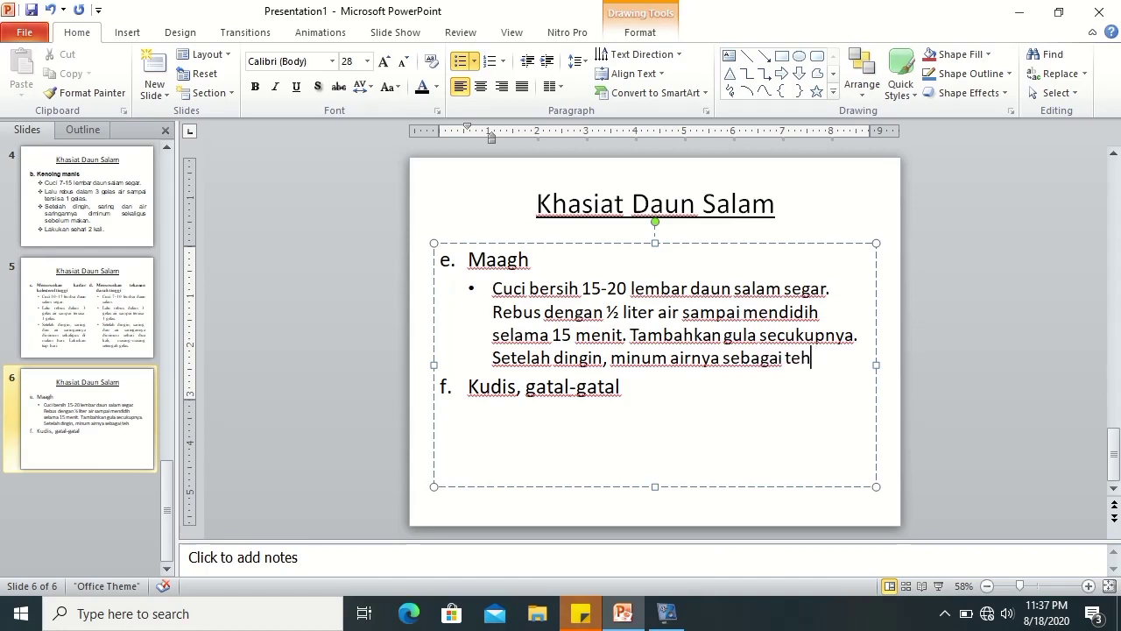
- End the Maagh bullet with 'Lakukan setiap hari sampai rasa perih dan penuh dilambung hilang.'
text(.)
text( Lakukan setiap hari)
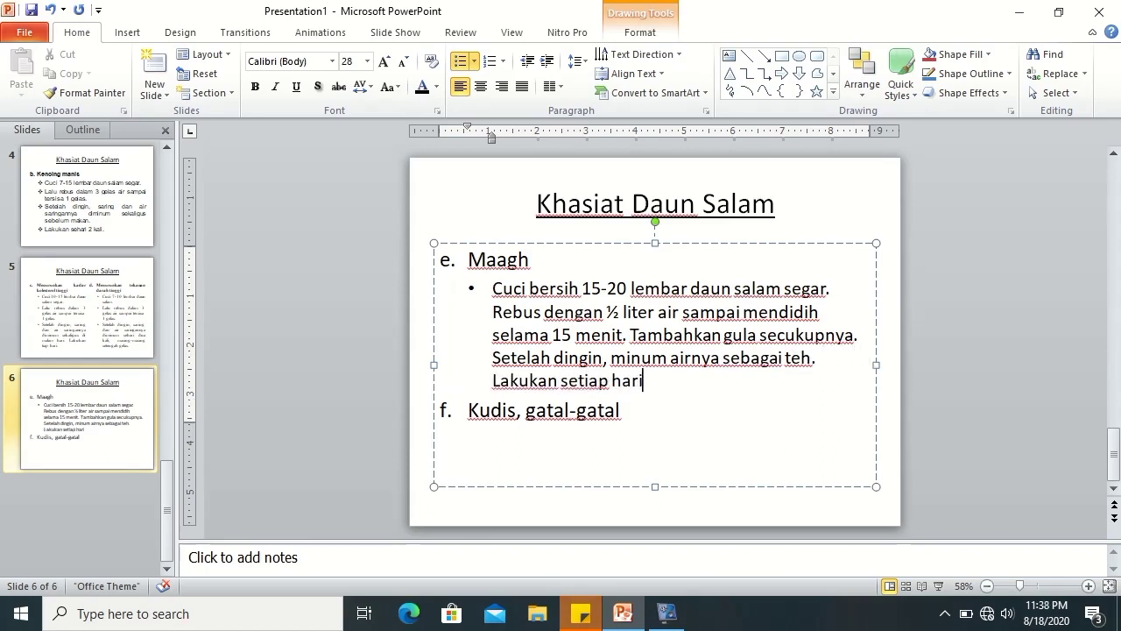
text( sama)
key(BackSpace)
text(p)
key(BackSpace)
key(BackSpace)
text(pai rasa perih dan penuh)
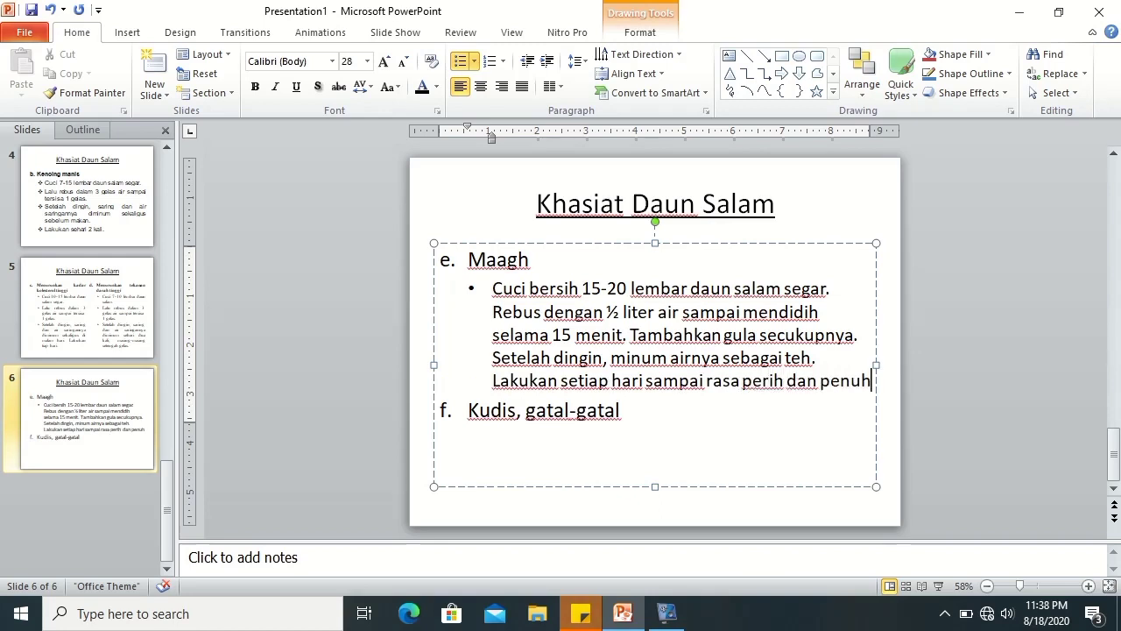
text( dilambung hilang.)
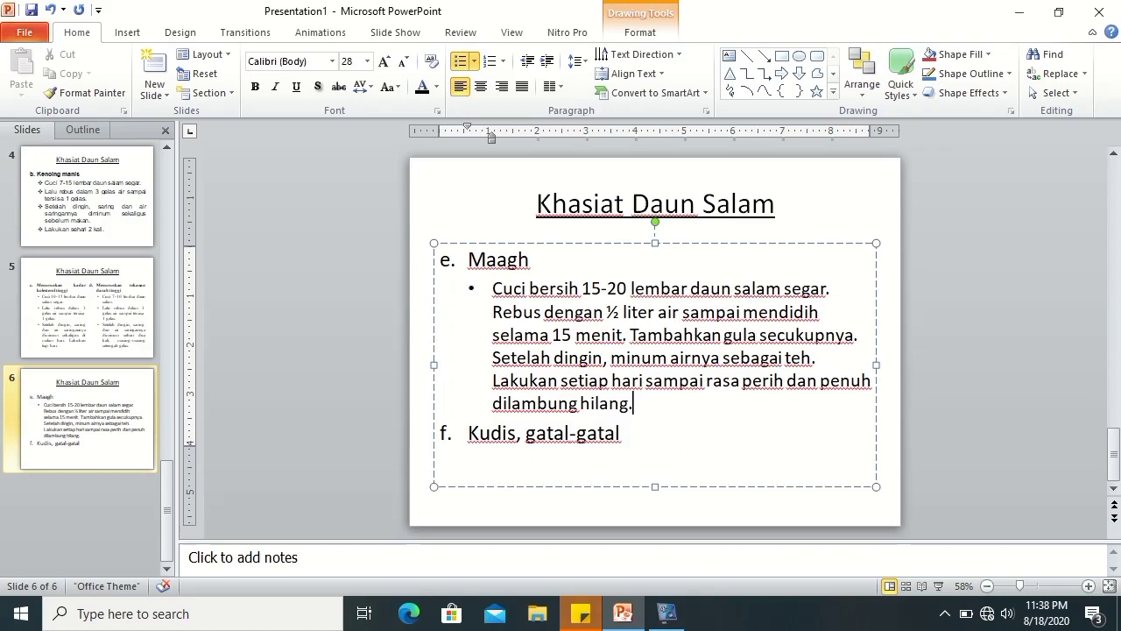
click(644, 437)
- Add a new line under 'Kudis, gatal-gatal', demote it with a filled round bullet and match the Maagh indent
key(Return)
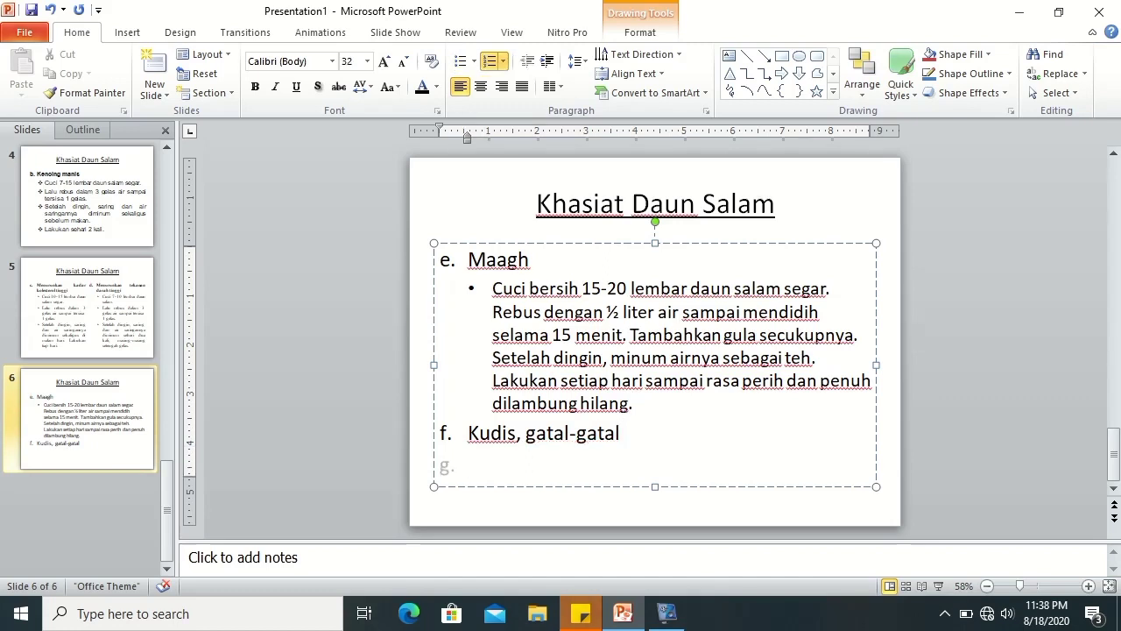
click(545, 62)
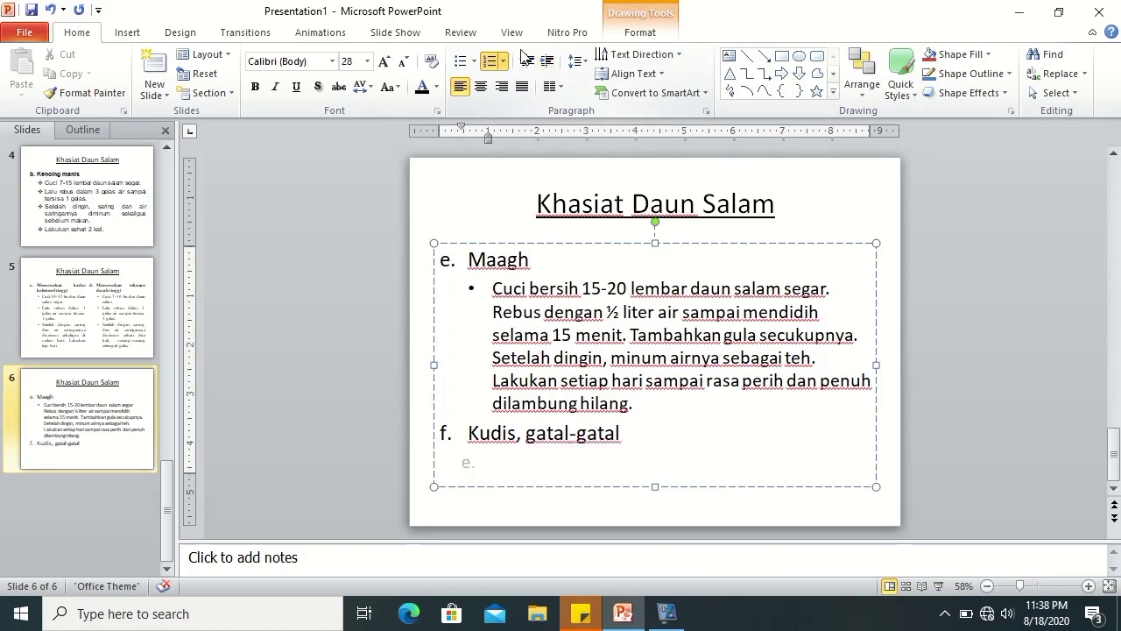
click(473, 63)
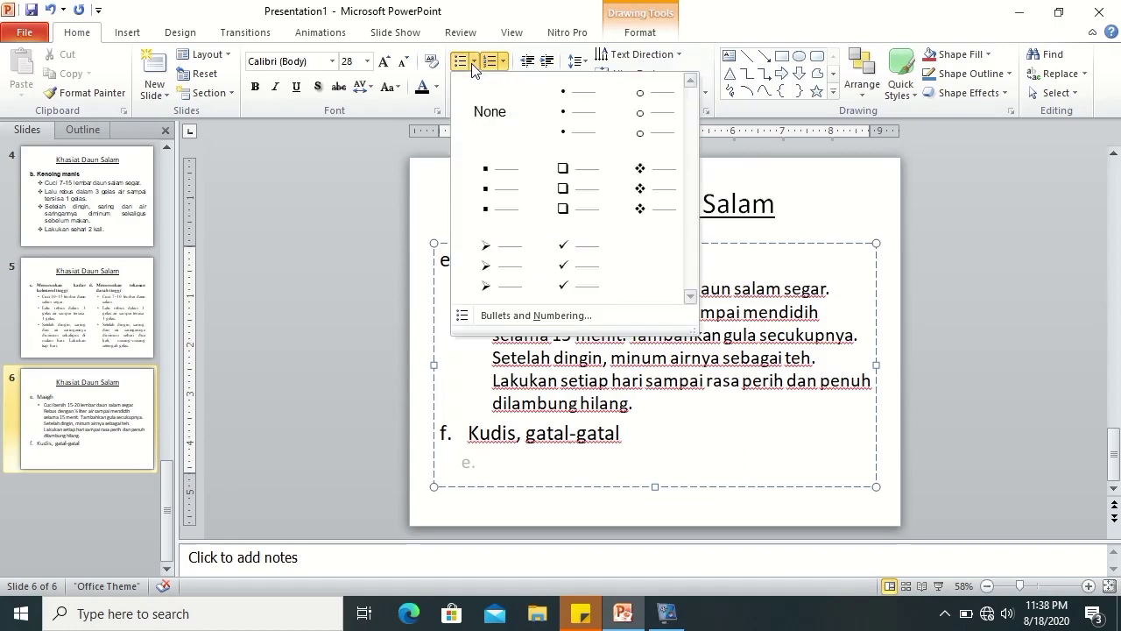
click(556, 103)
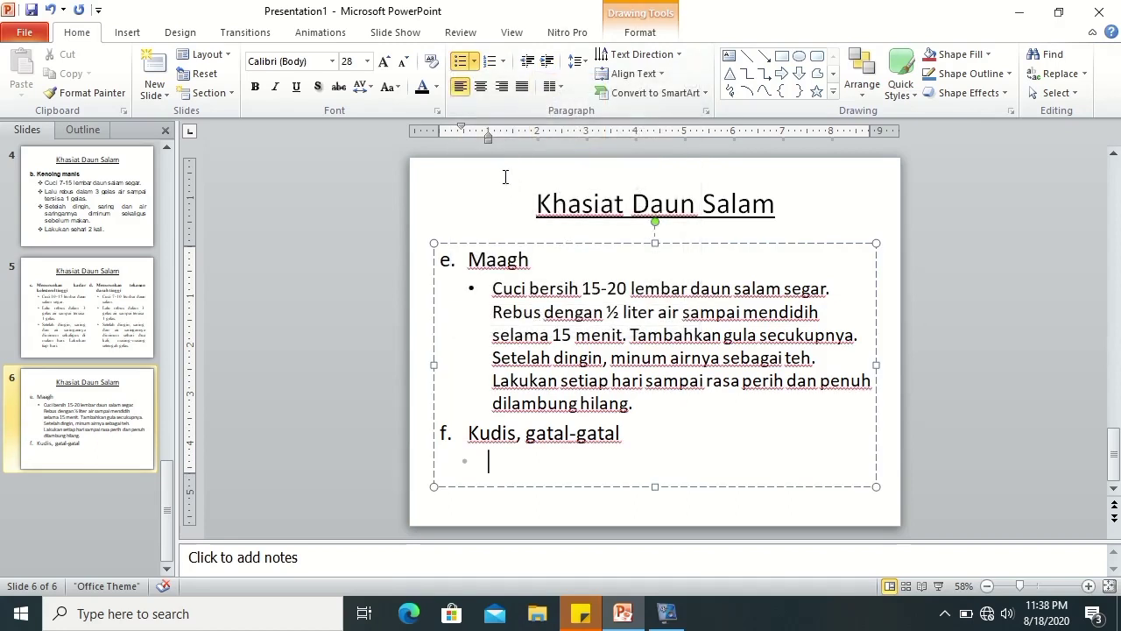
drag(489, 137, 490, 137)
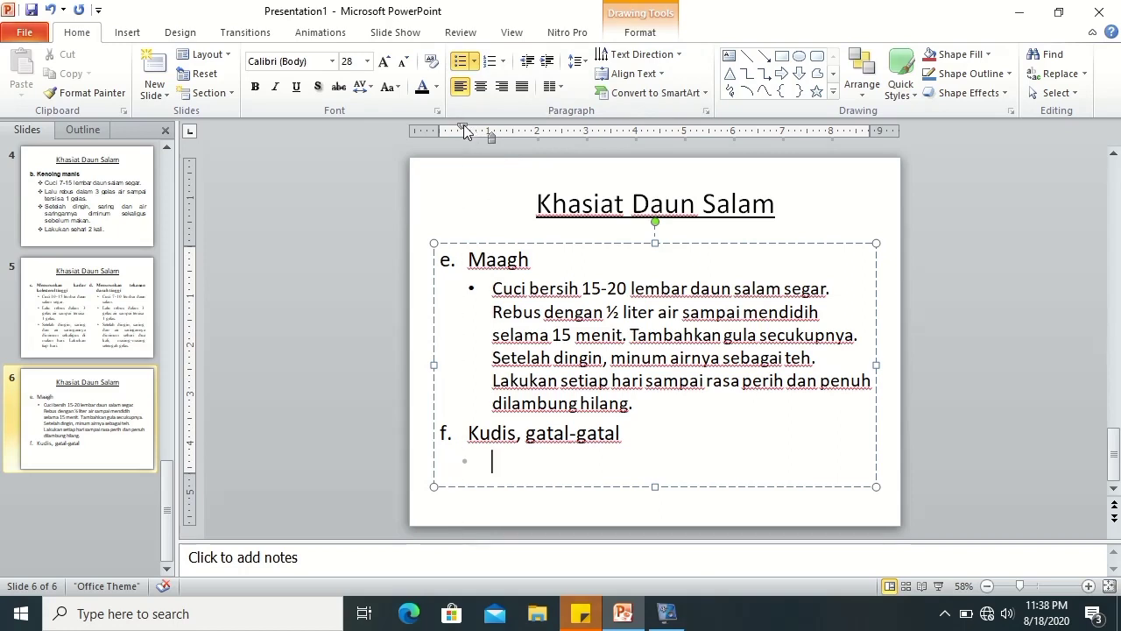
drag(464, 125, 468, 125)
click(539, 334)
click(542, 468)
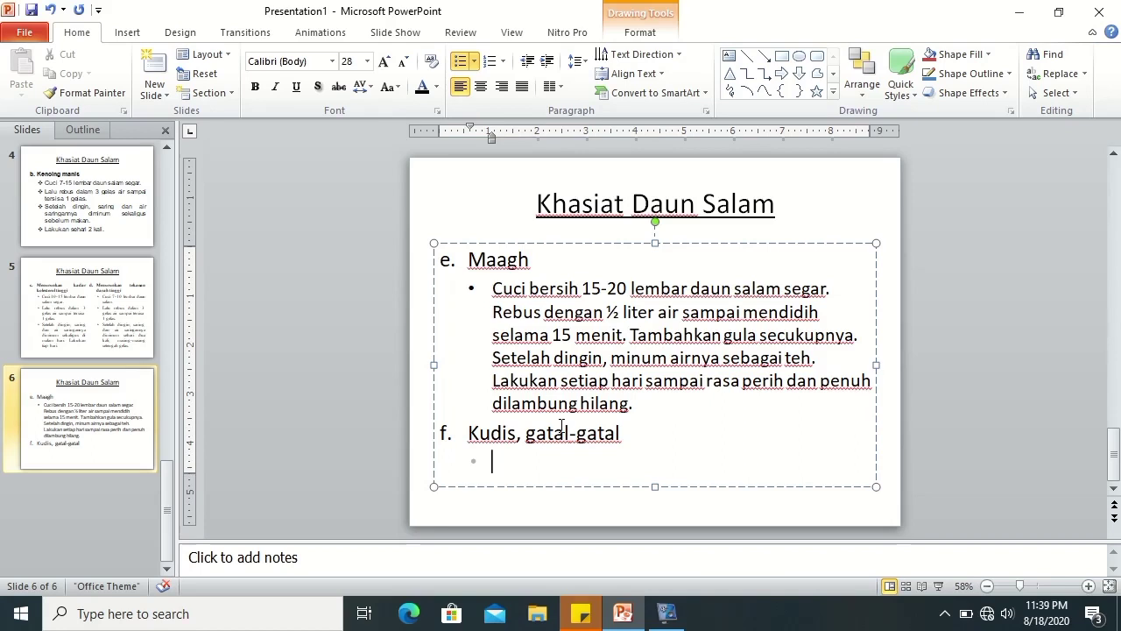
- Type the topical remedy text, from 'untuk pengobatan luar' to 'kemudian dibalut.'
text(untuk pengoba tan luar)
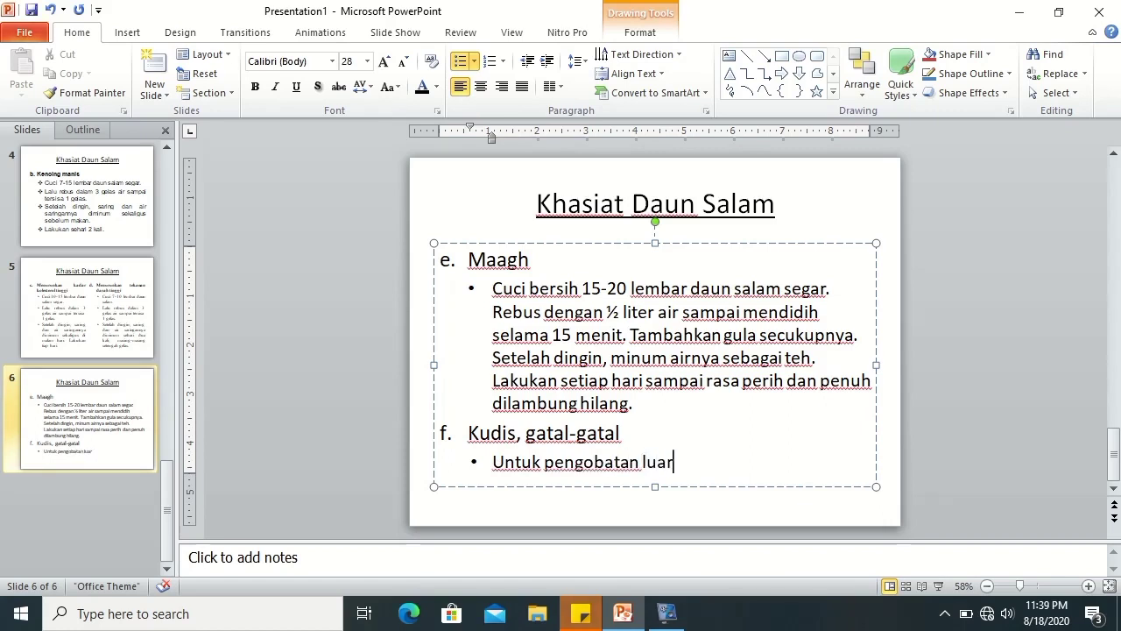
text(, cukup ambil)
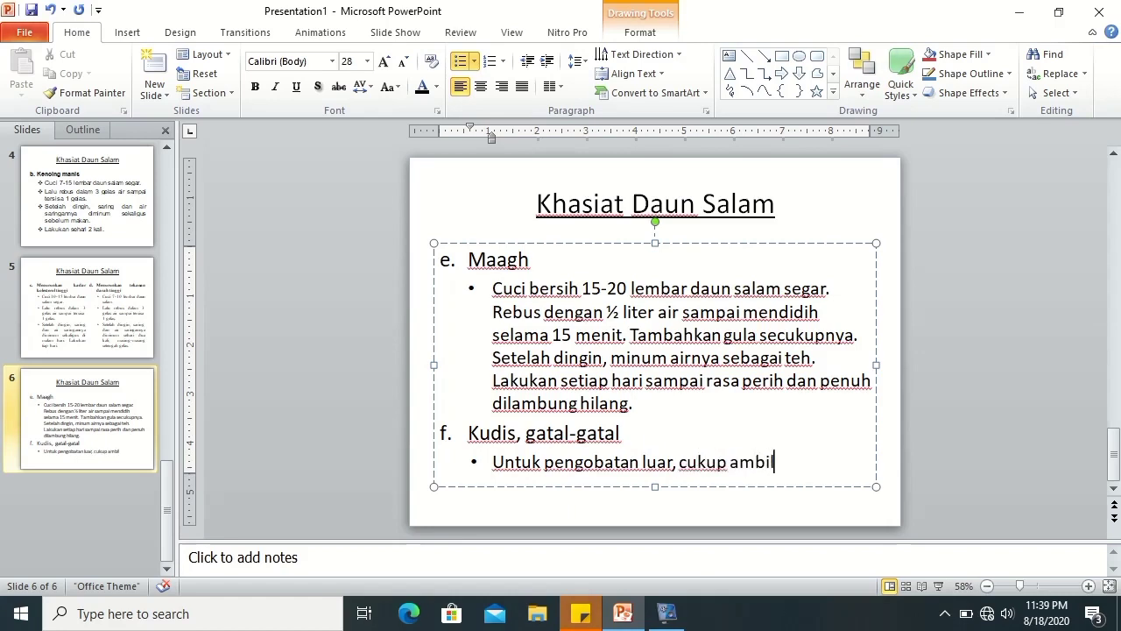
text( daun, kulit)
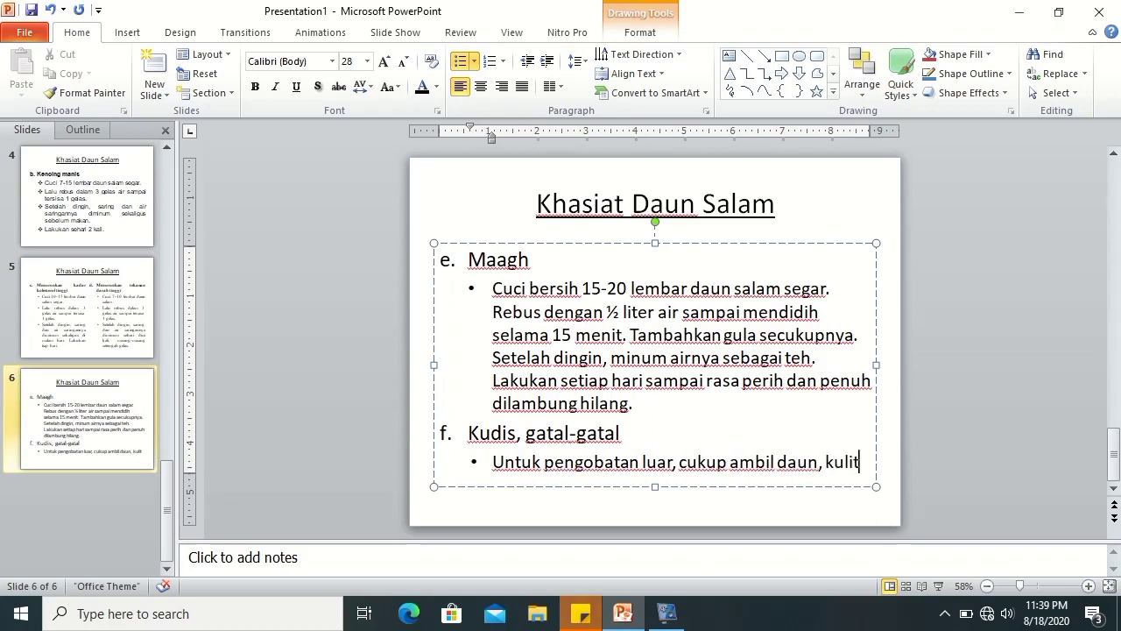
text(, batang, atau akar)
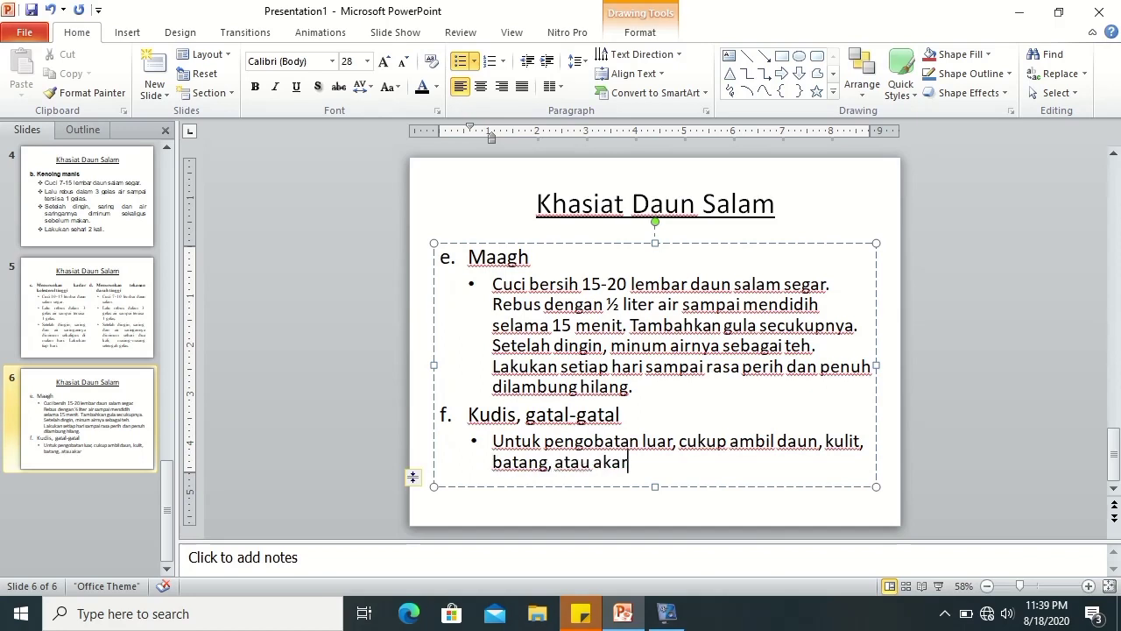
text( sala)
text(m seperti)
key(BackSpace)
key(BackSpace)
text(lunya. cuci bers )
text(h,)
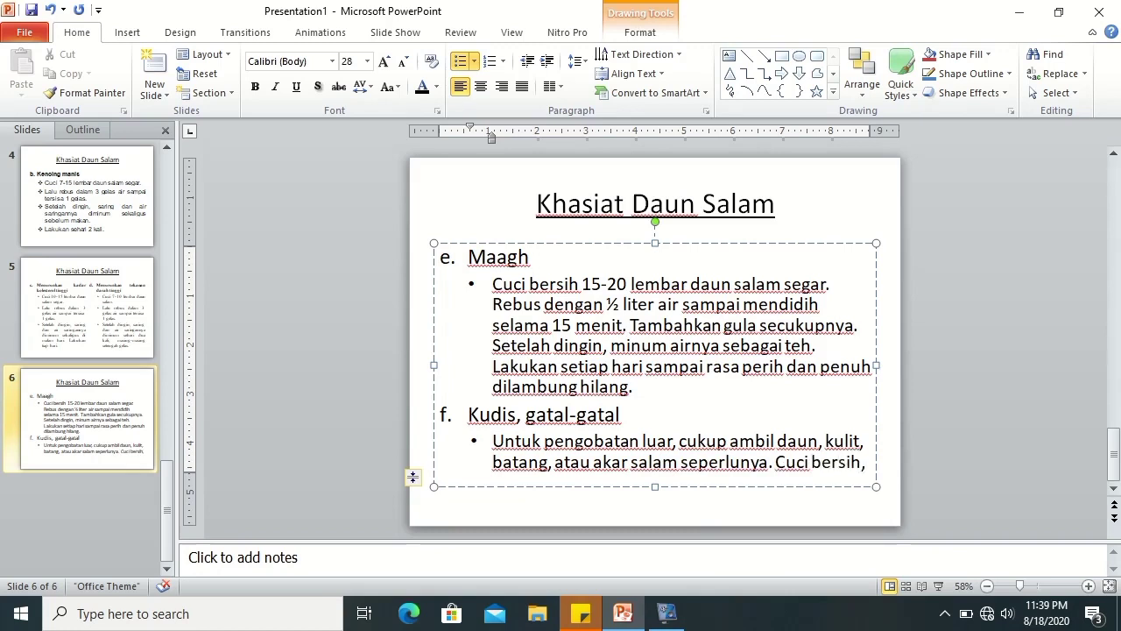
text( lalu giling sampai menjadi adonan)
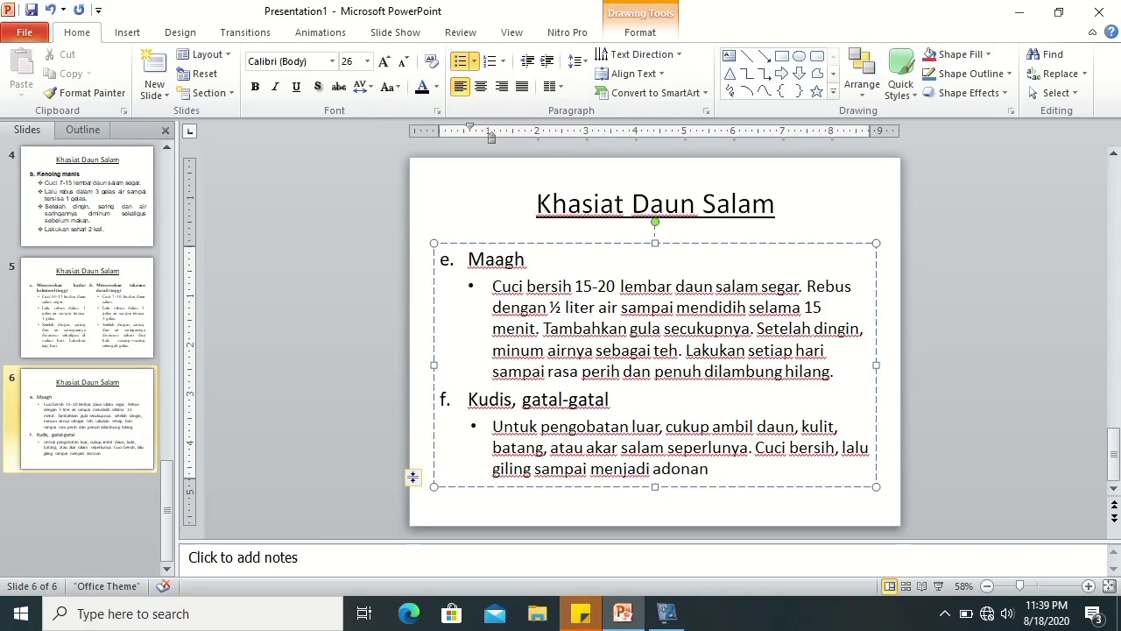
text( seperti bubu)
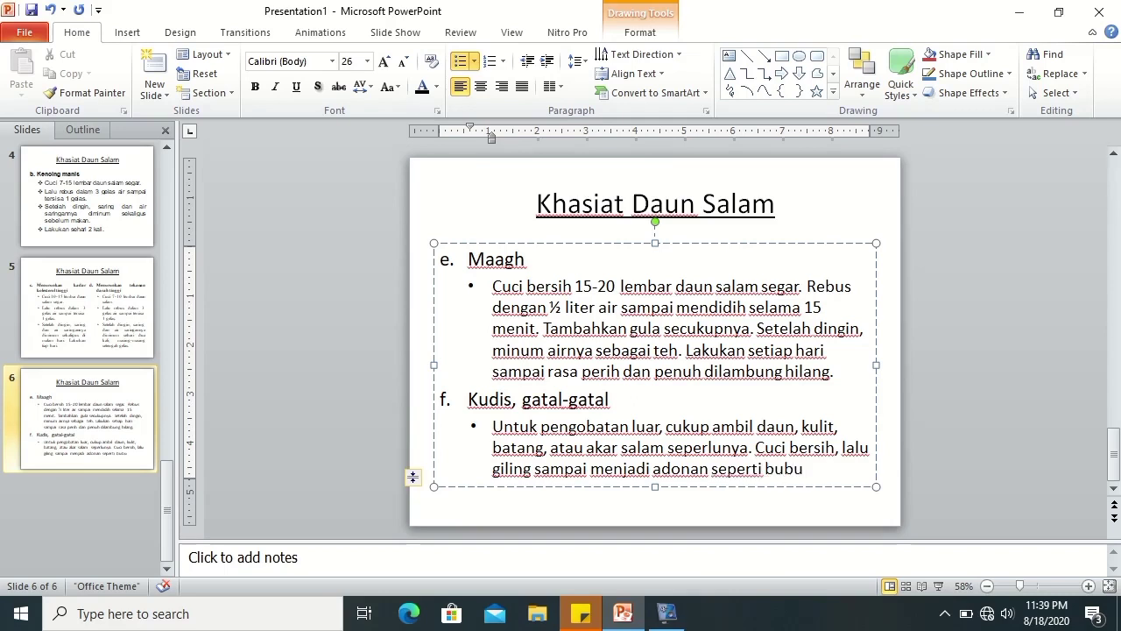
text(r. )
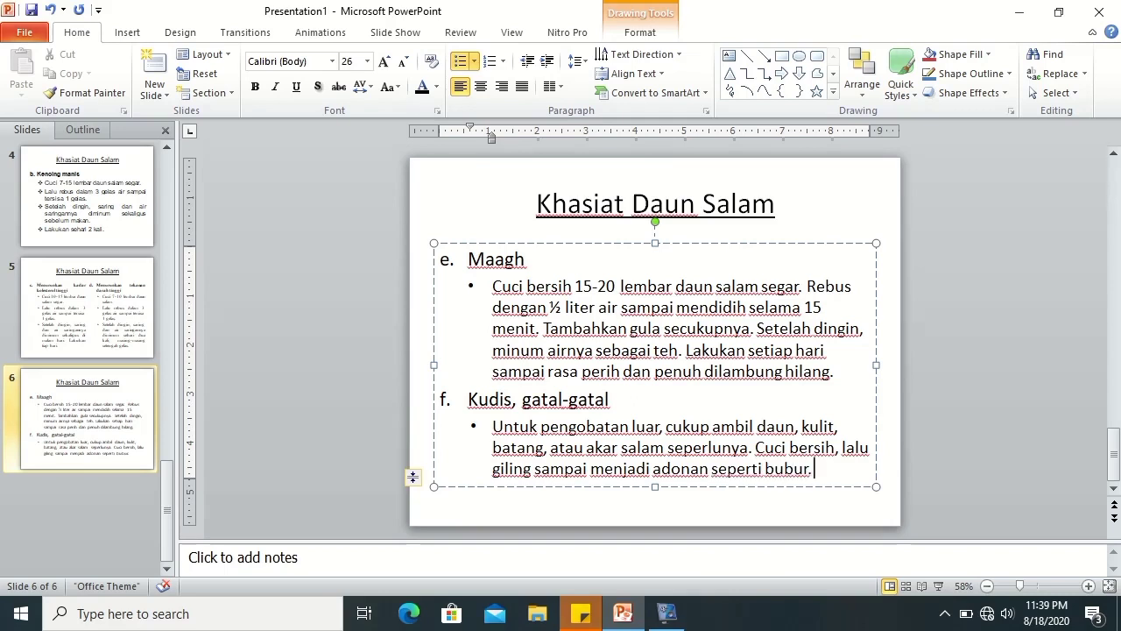
text(balutkan)
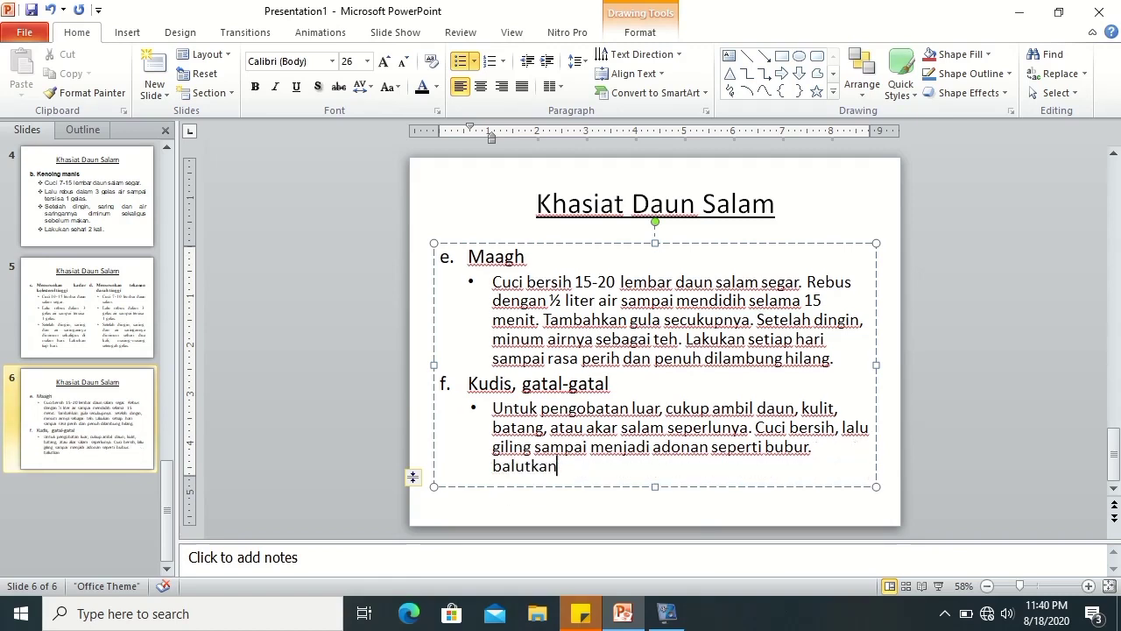
text( ke tem)
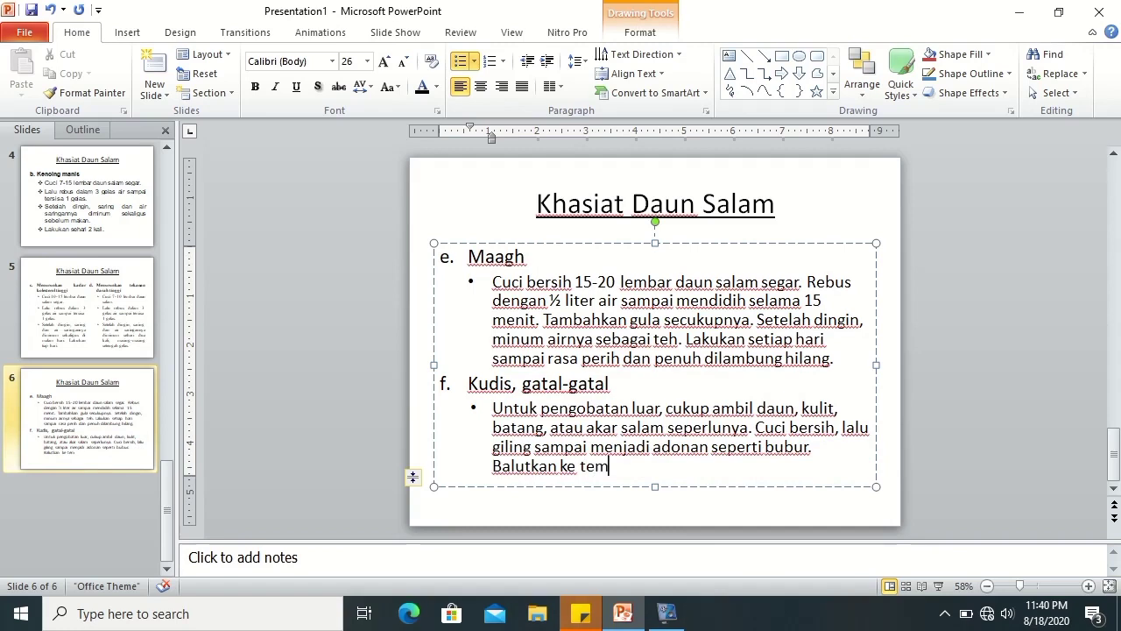
text(pat)
text( yang gatal, kemu)
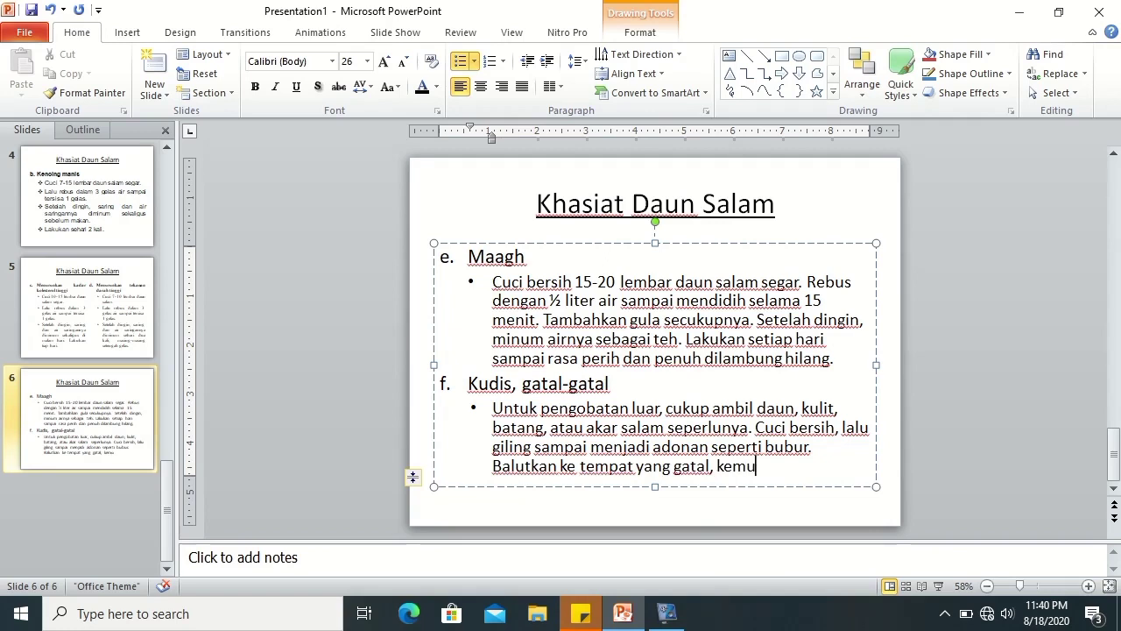
text(dian)
text( di)
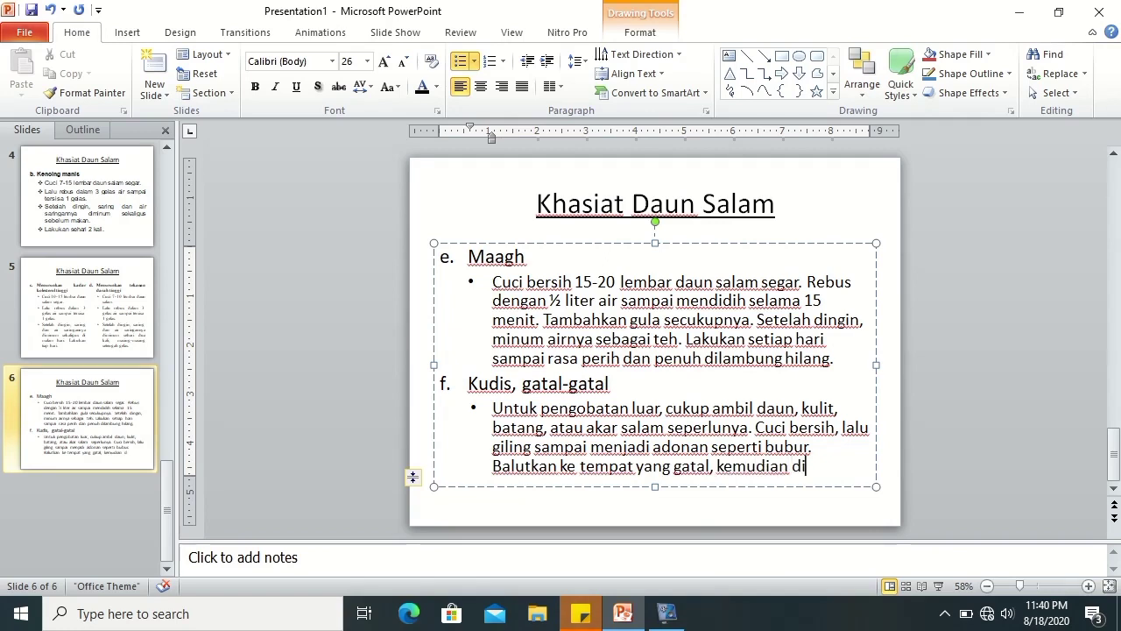
text(balut.)
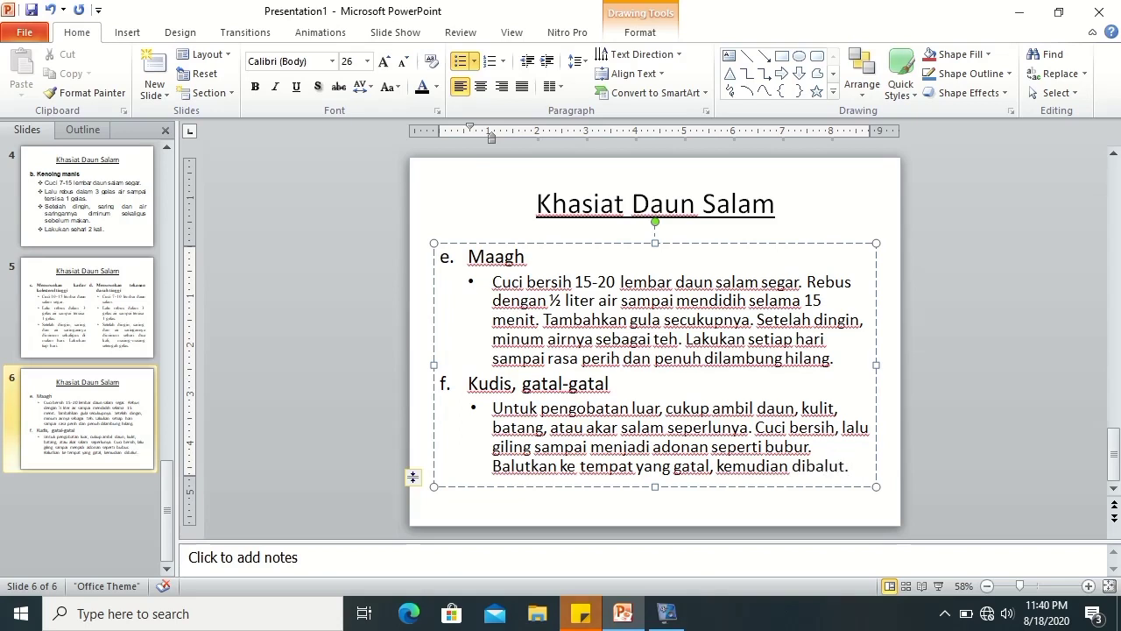
- Correct the word 'Balutkan' to 'Balurkan'
click(532, 466)
key(BackSpace)
text(r)
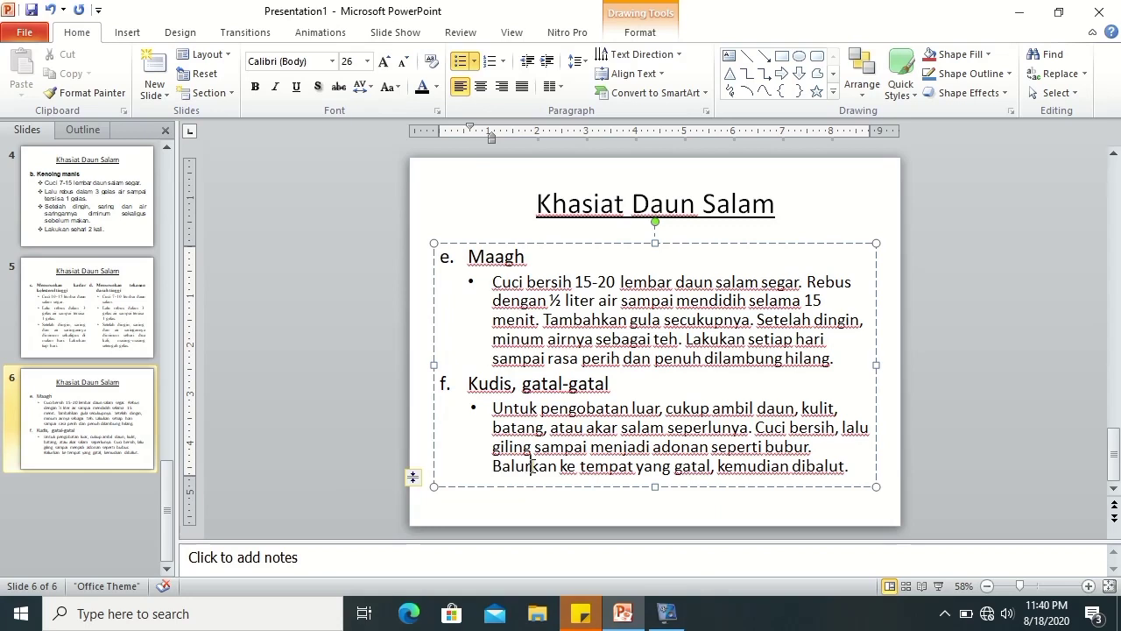
- Justify all slide 6 body text and set it to Times New Roman, 25 pt
key(ctrl+a)
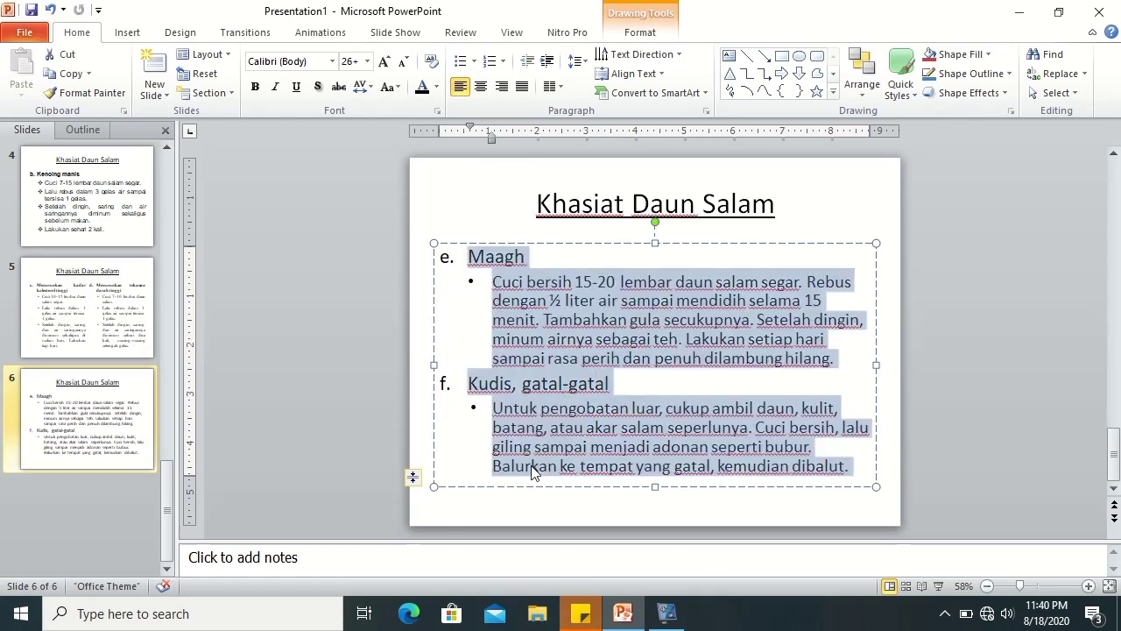
click(522, 88)
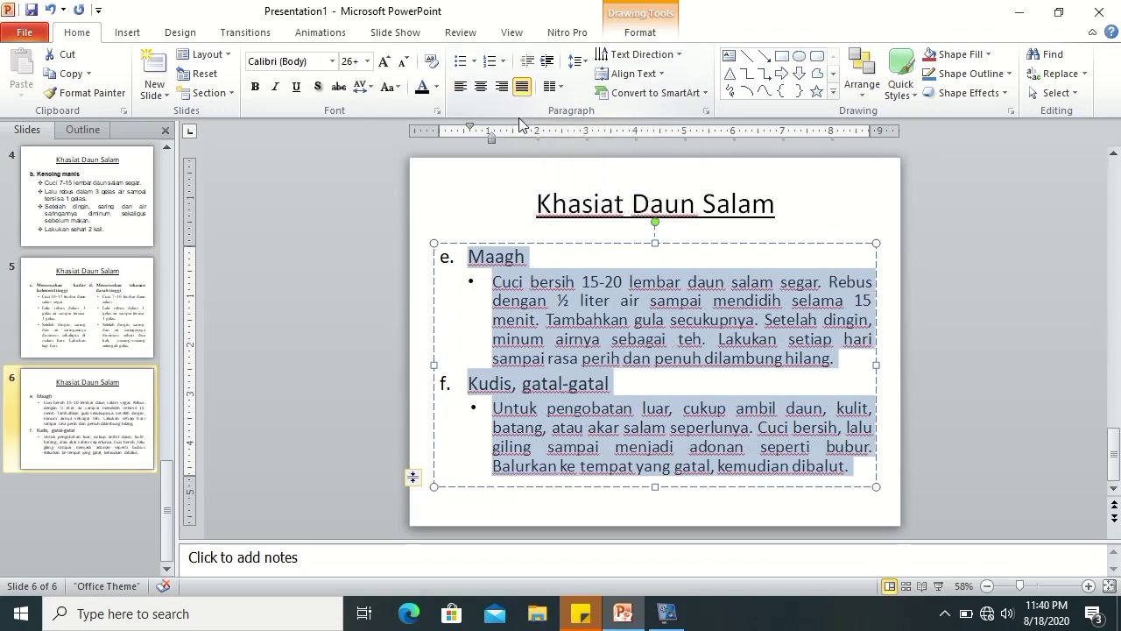
click(312, 63)
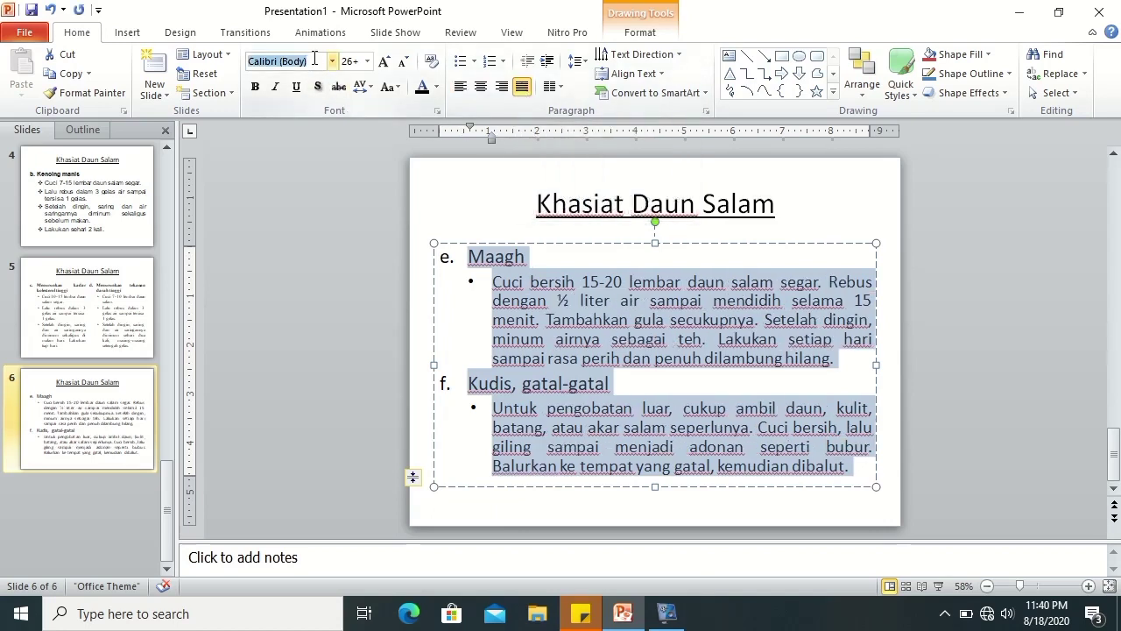
text(Times New Roman)
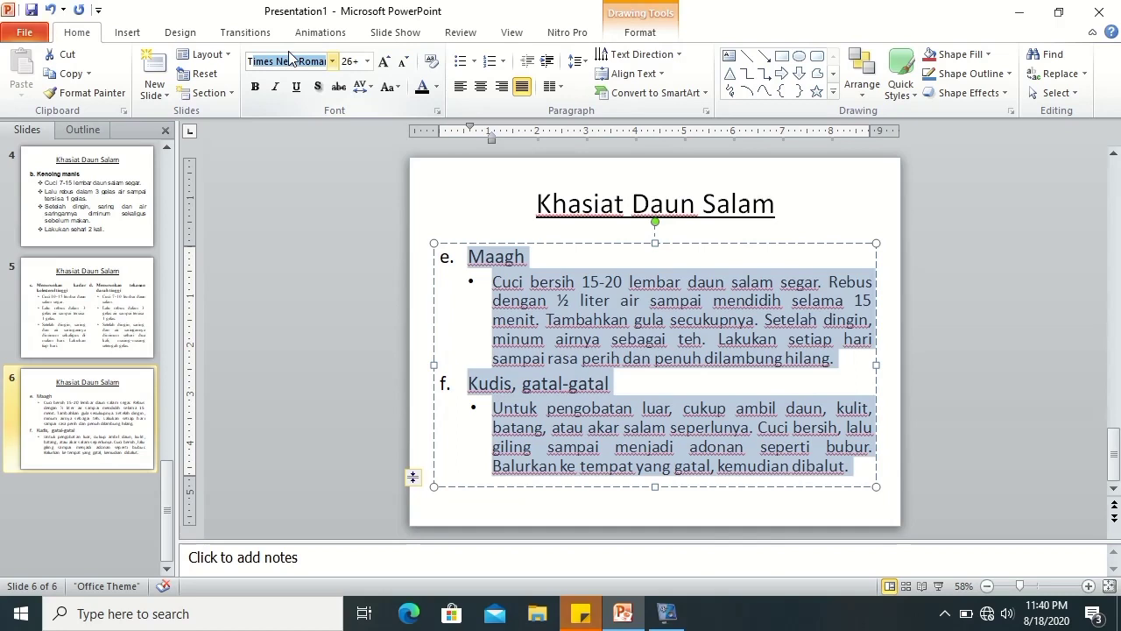
key(Return)
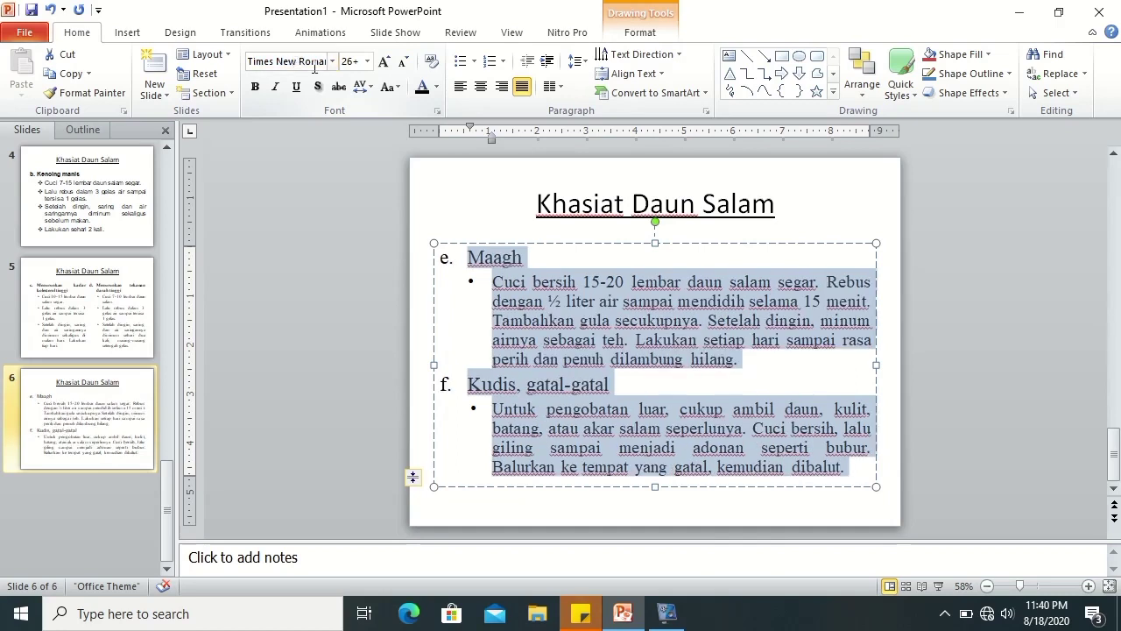
click(351, 61)
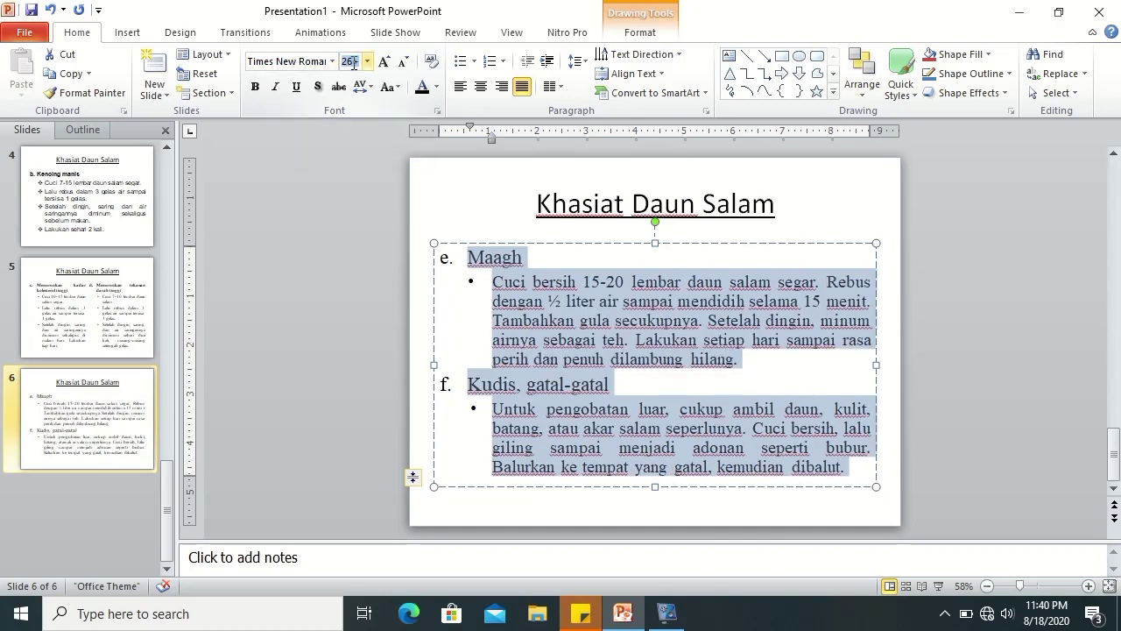
text(28)
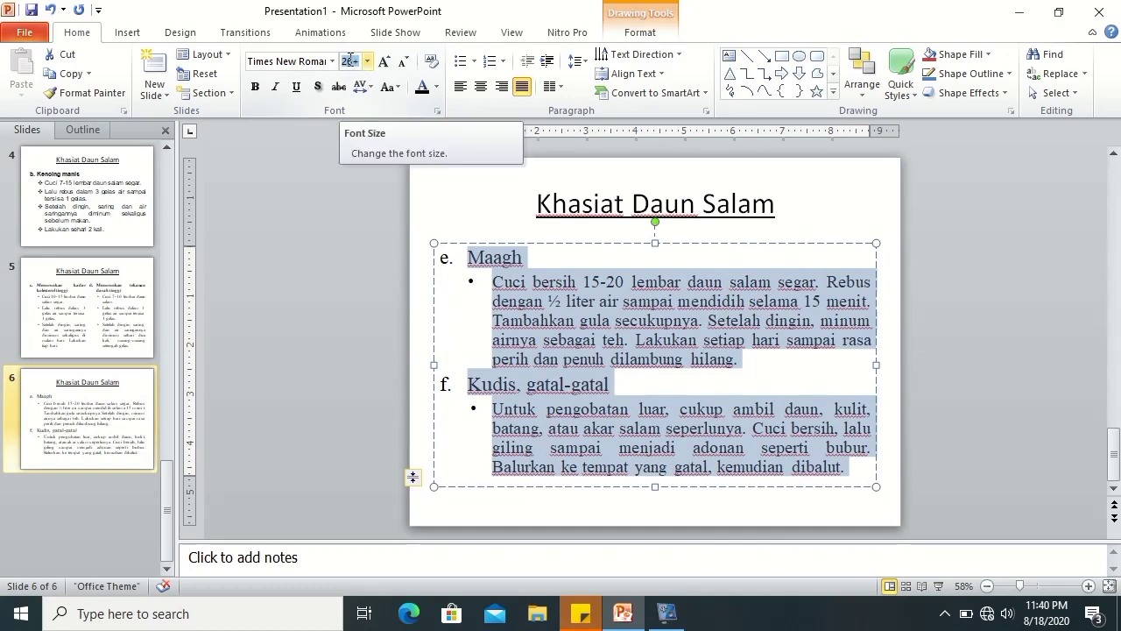
text(25)
key(Return)
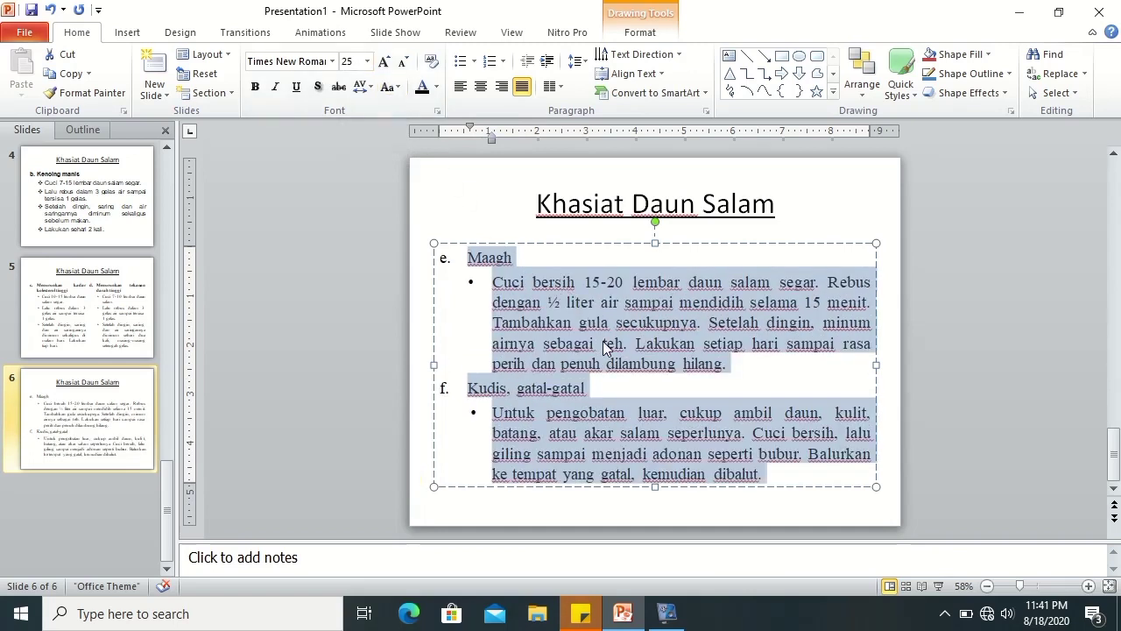
- Apply bold to the 'Maagh' and 'Kudis, gatal-gatal' headings
click(520, 256)
double_click(505, 257)
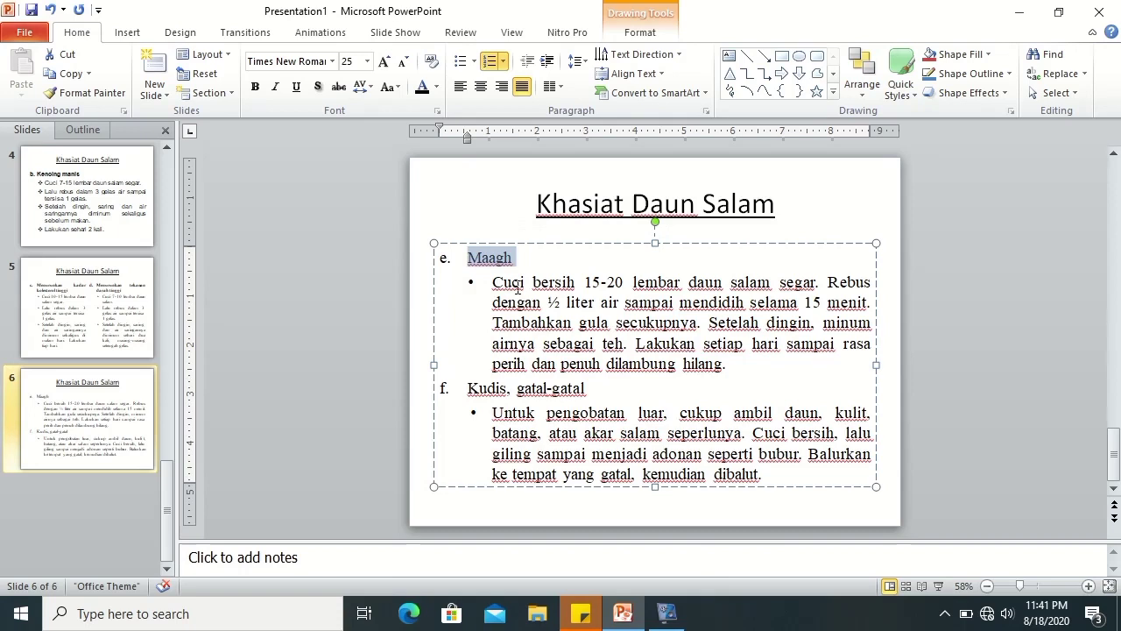
key(ctrl+b)
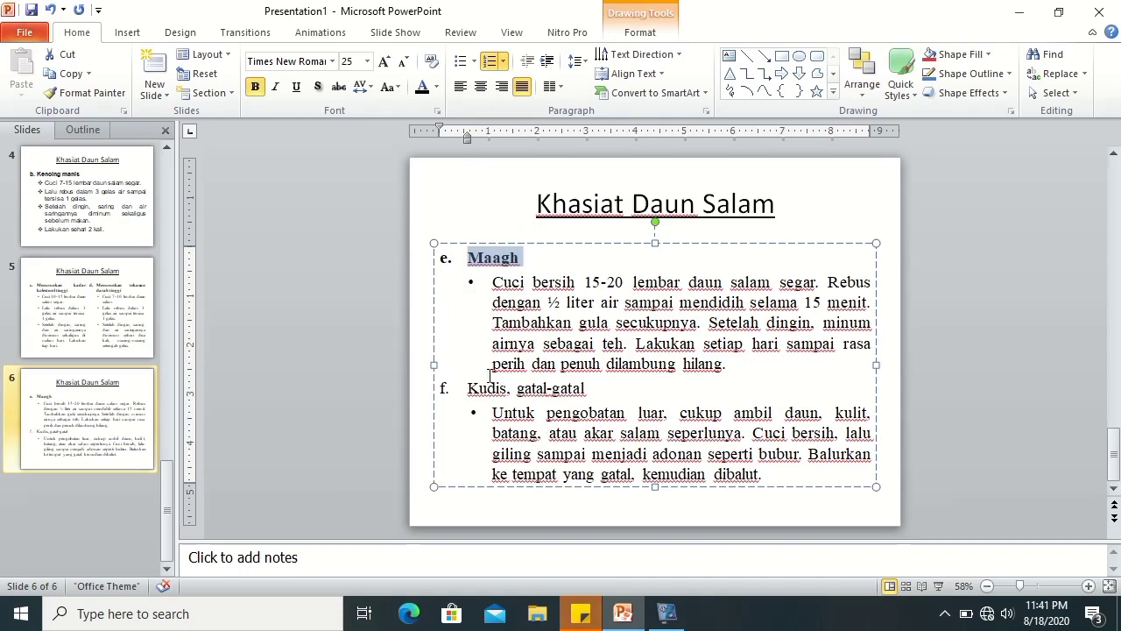
click(583, 386)
drag(582, 386, 468, 388)
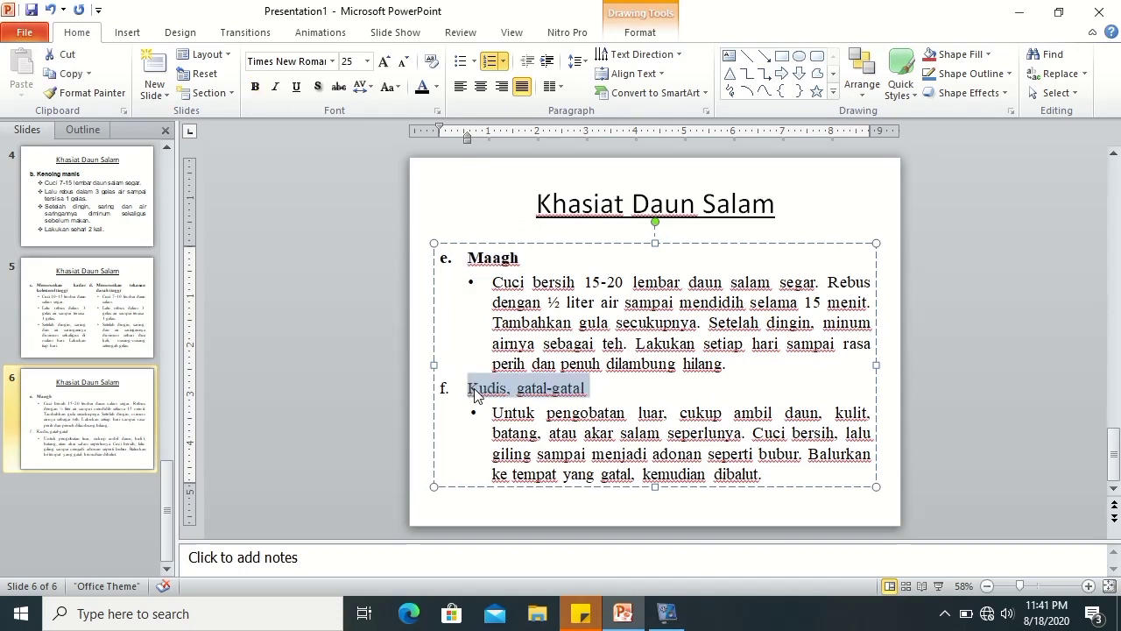
key(ctrl+b)
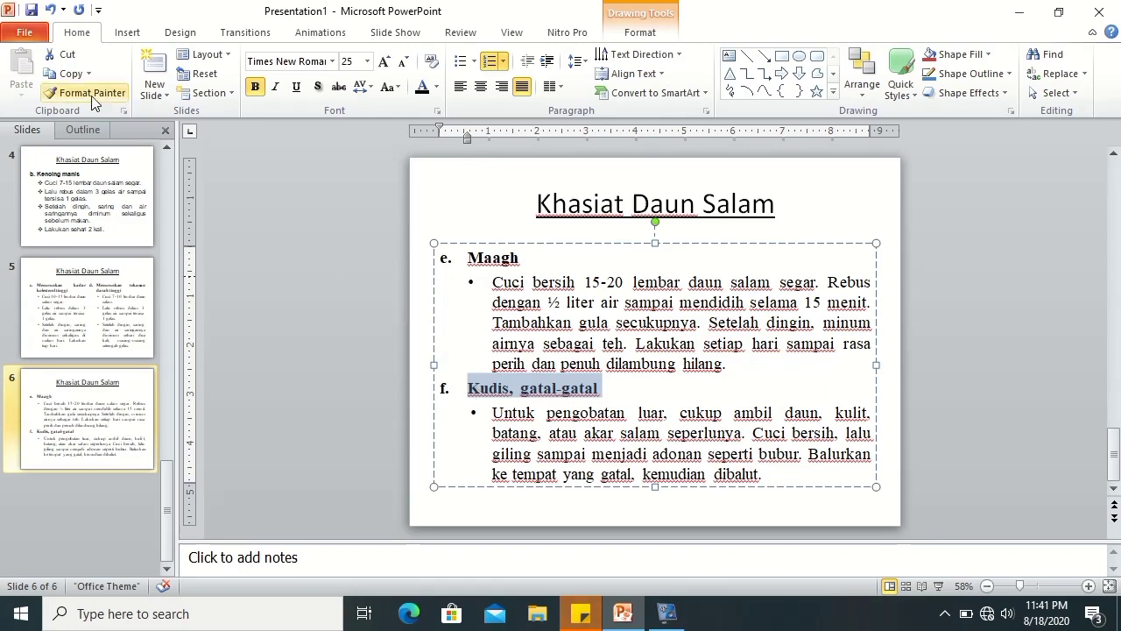
click(24, 33)
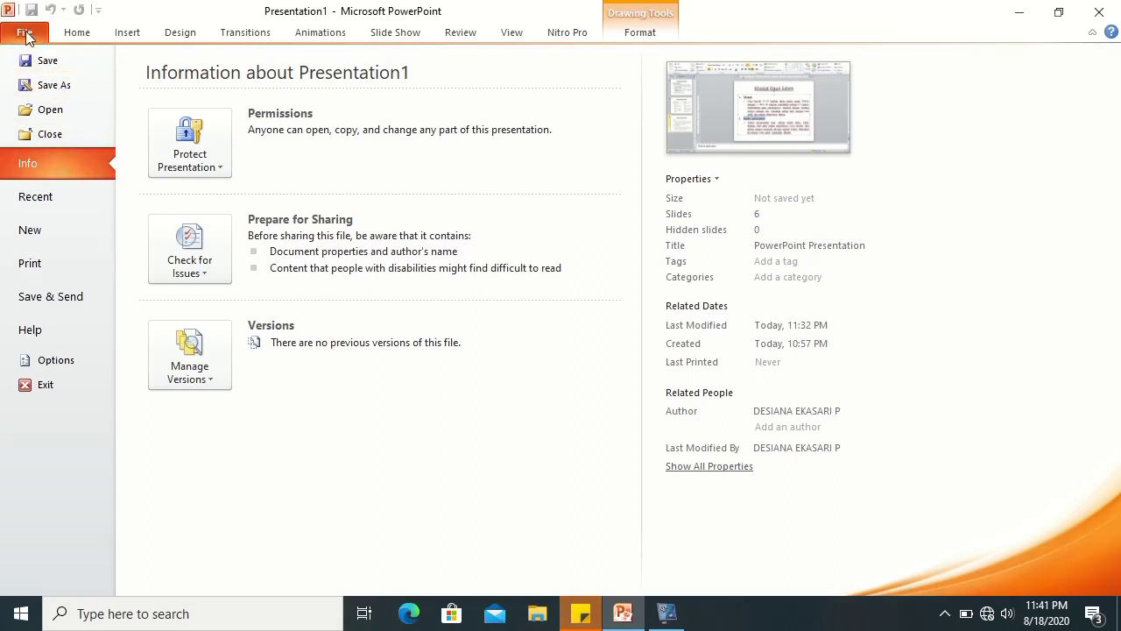
- Save the presentation in Documents as 'Latihan PPT Pert 2 - ' plus the student's name
click(42, 387)
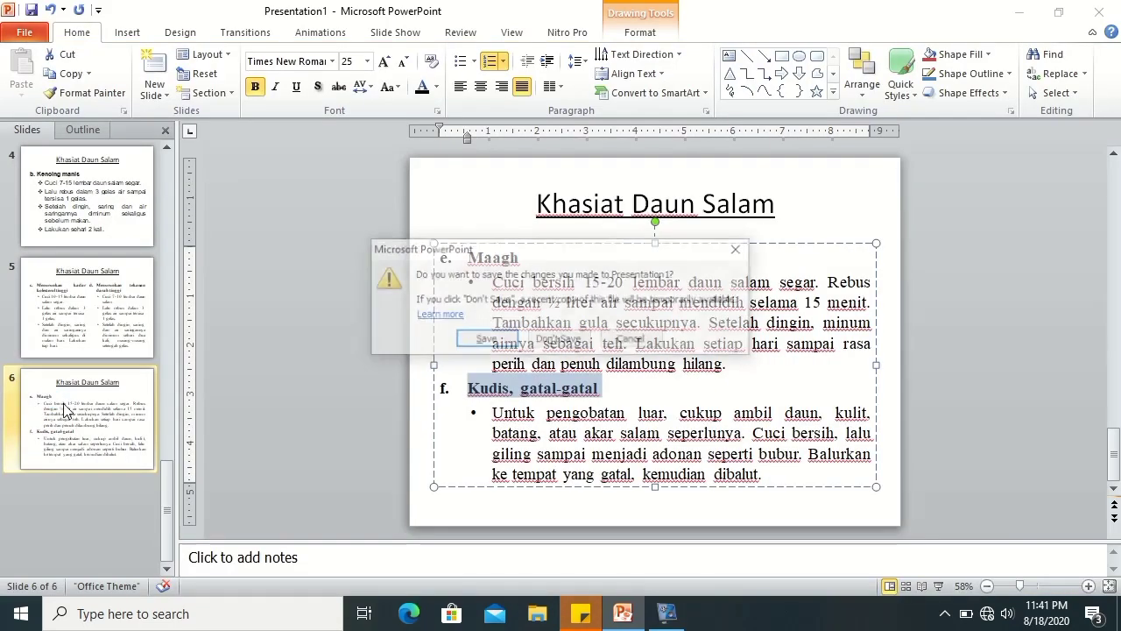
click(633, 340)
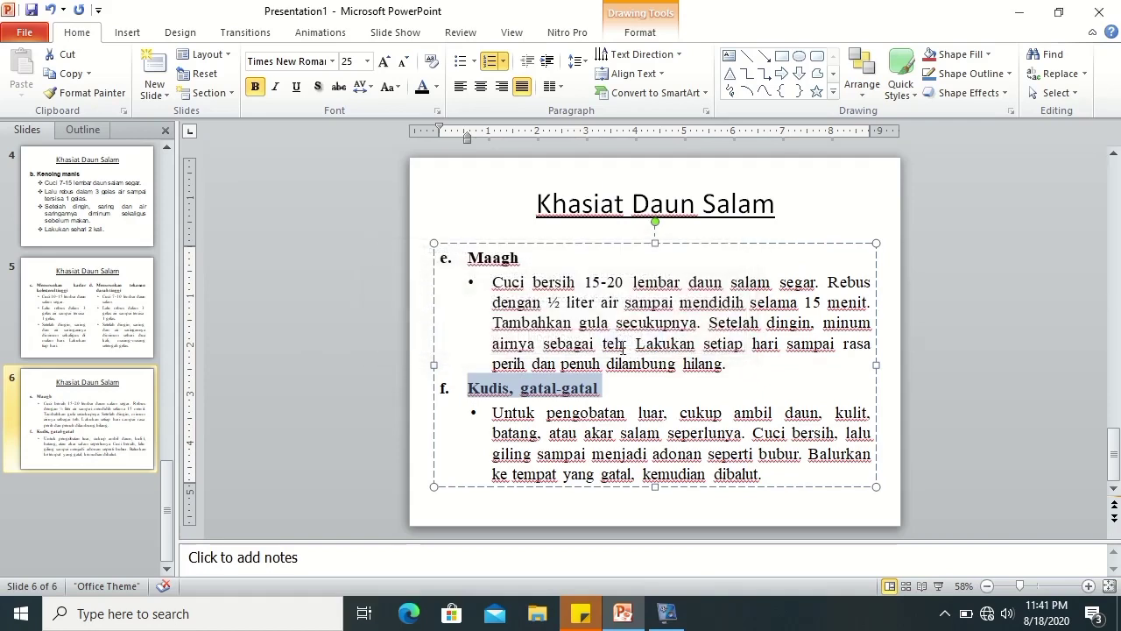
click(89, 131)
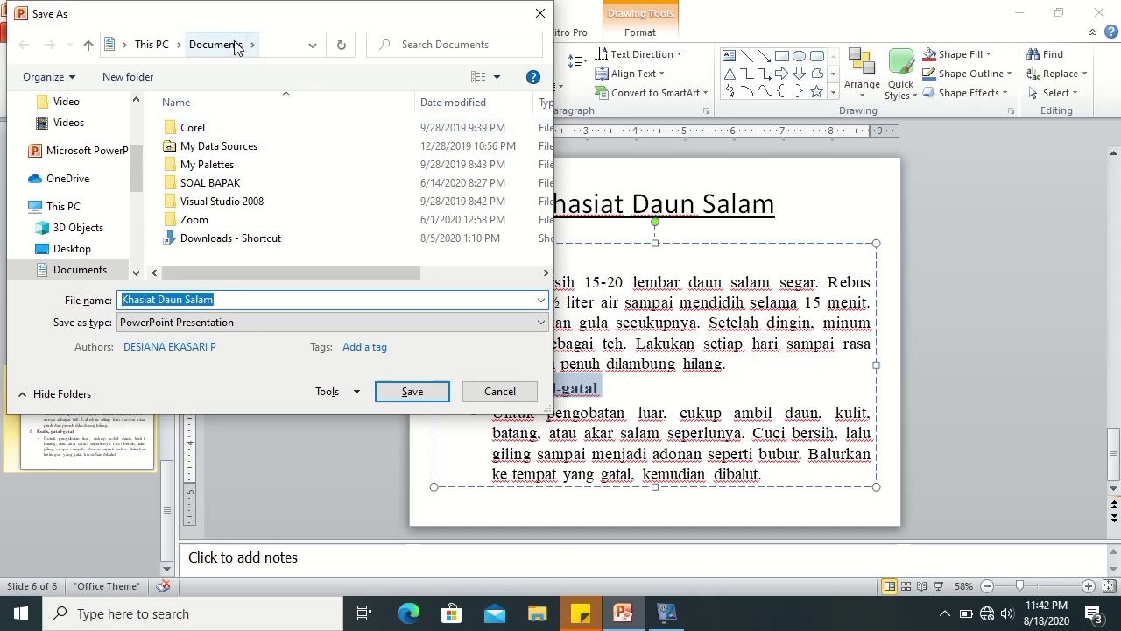
drag(233, 21, 351, 44)
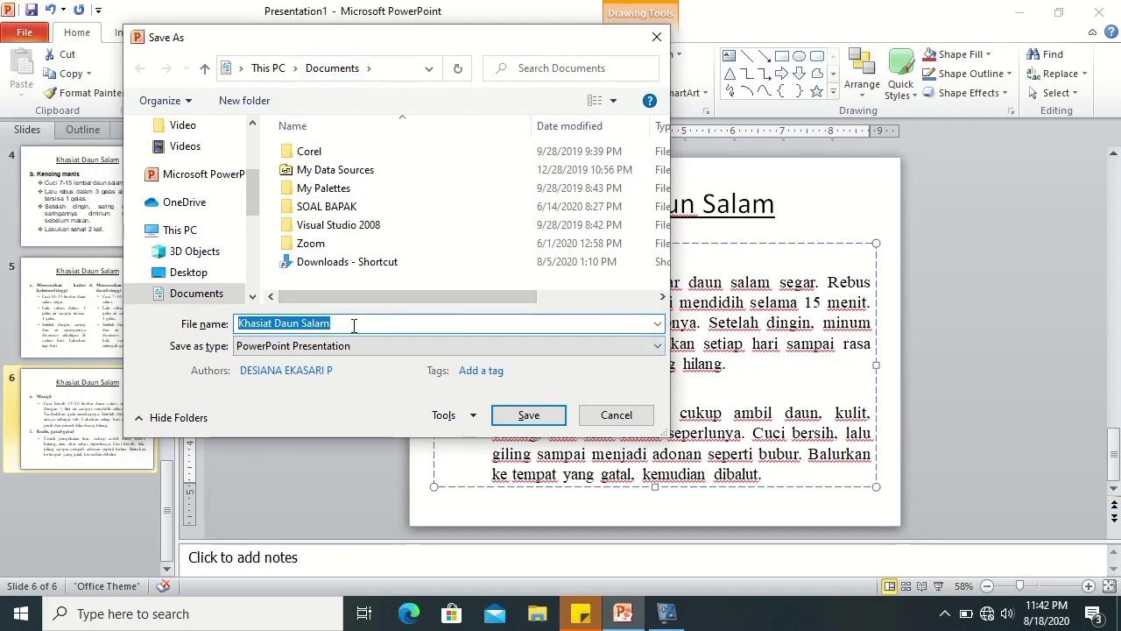
text(Latihan )
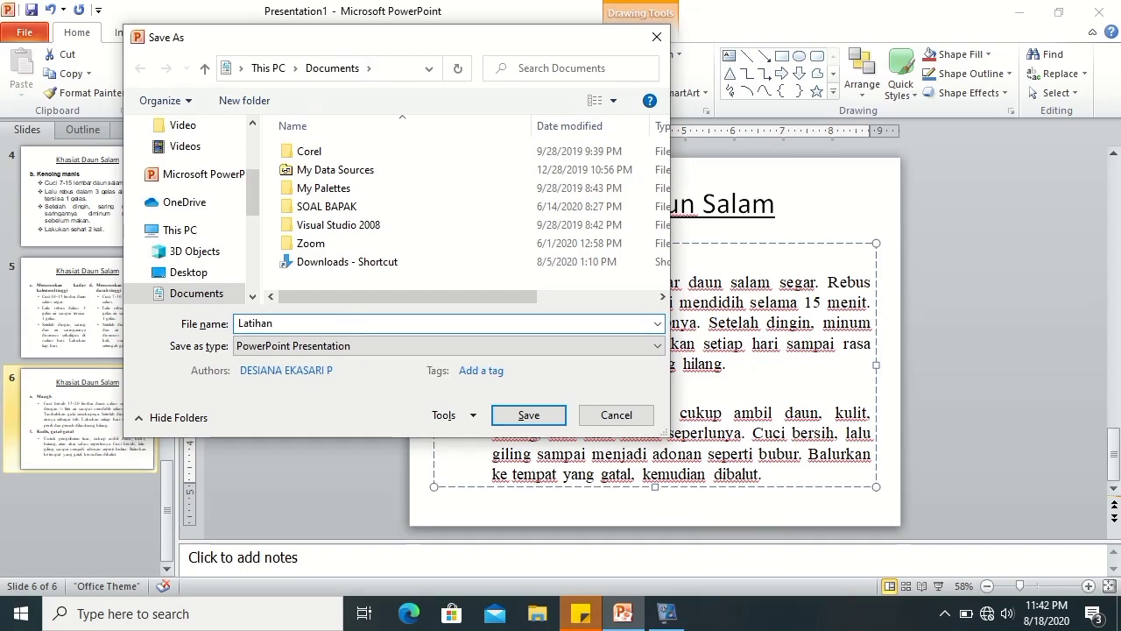
text(PPT Pert 2 )
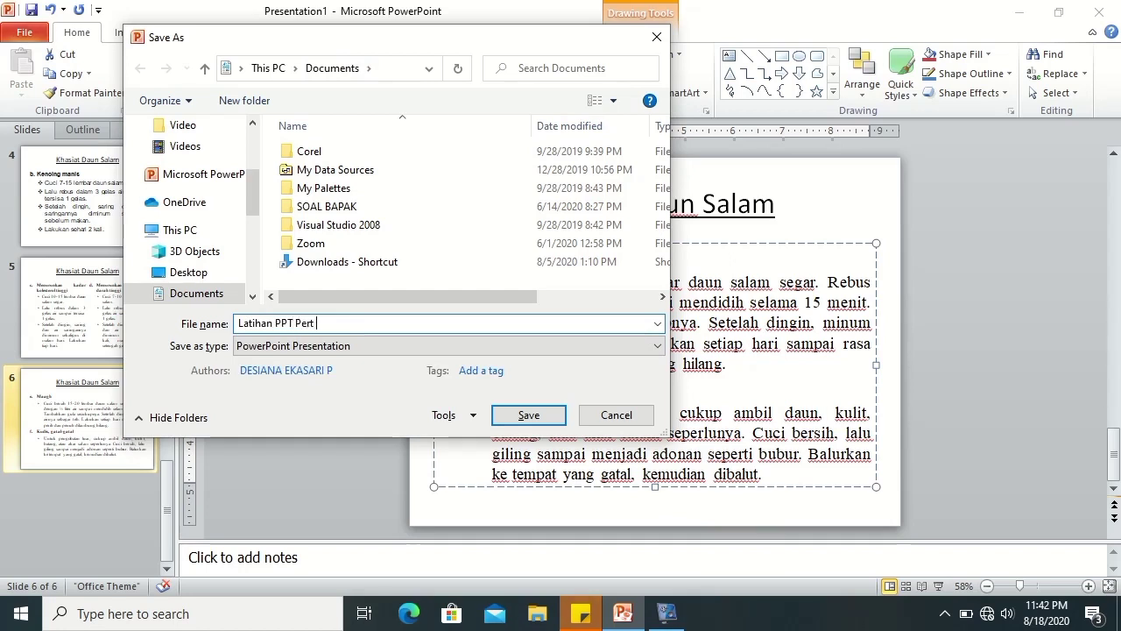
text(- Ma)
text(rsetya)
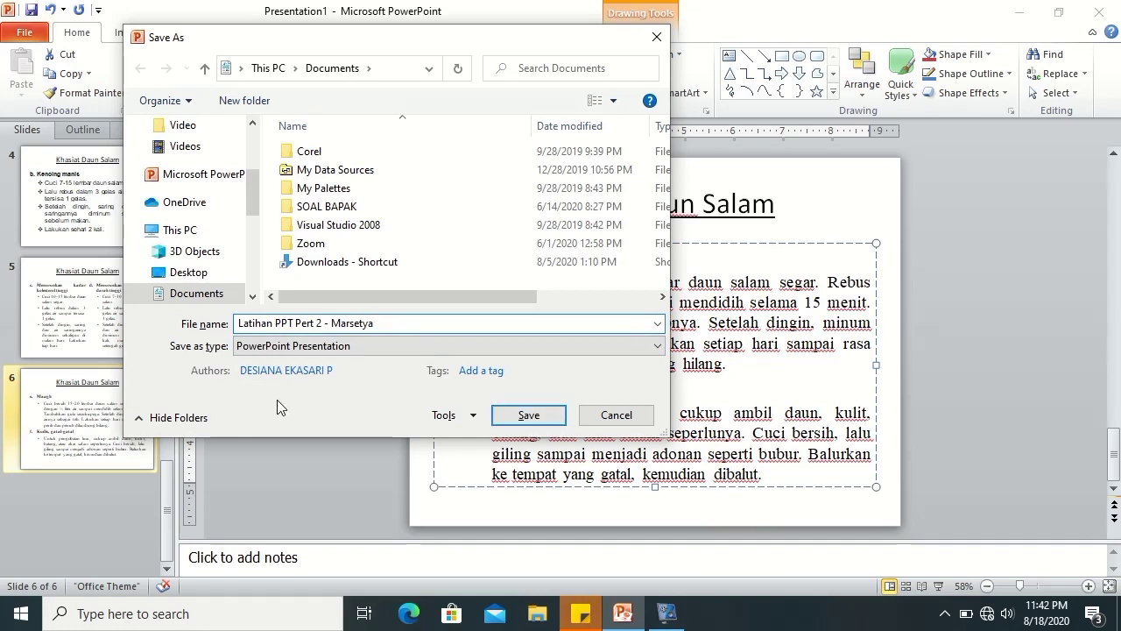
click(200, 417)
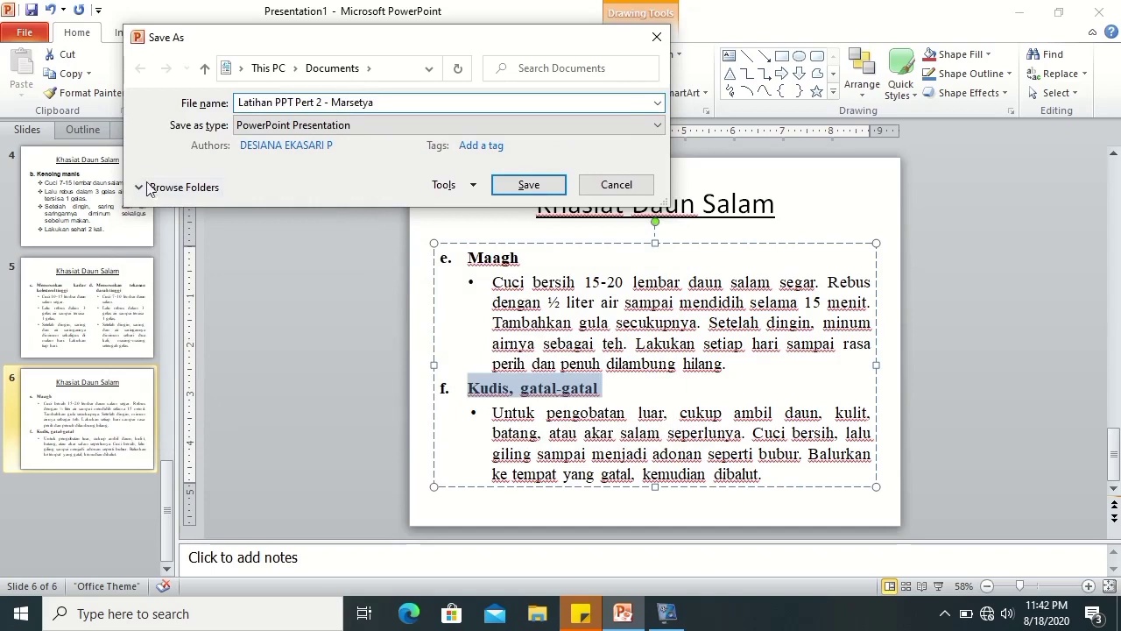
click(179, 187)
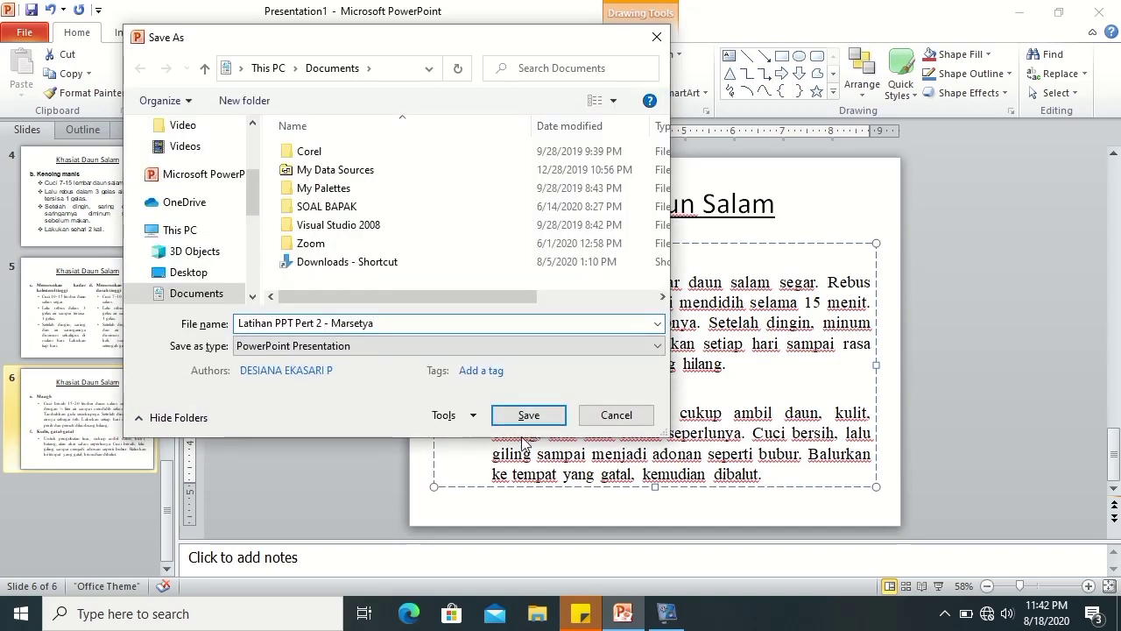
click(526, 417)
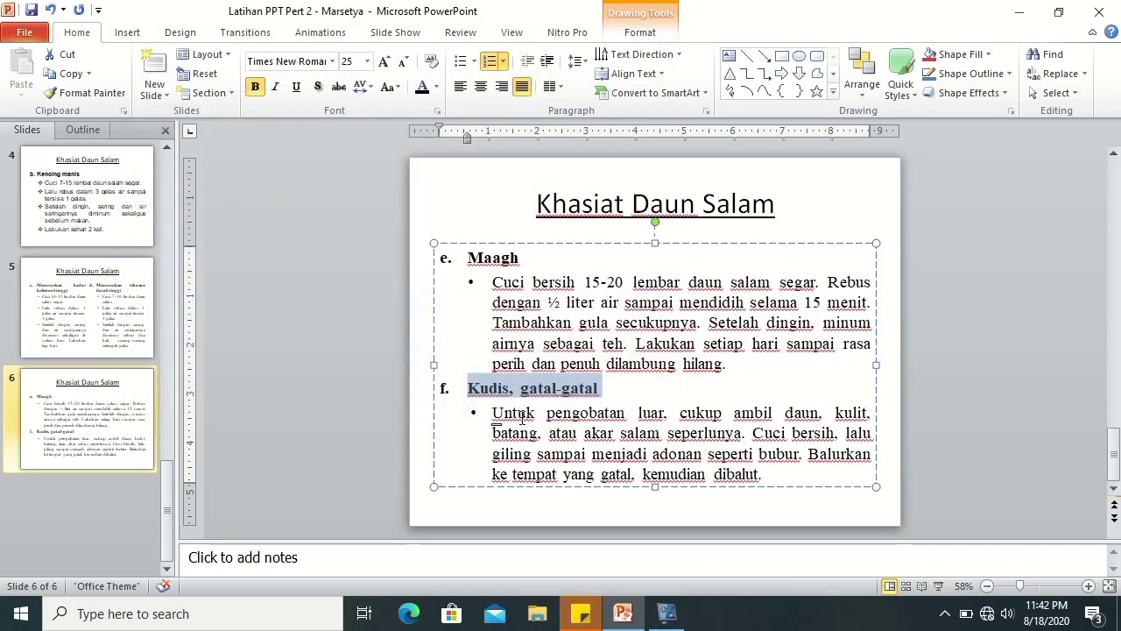